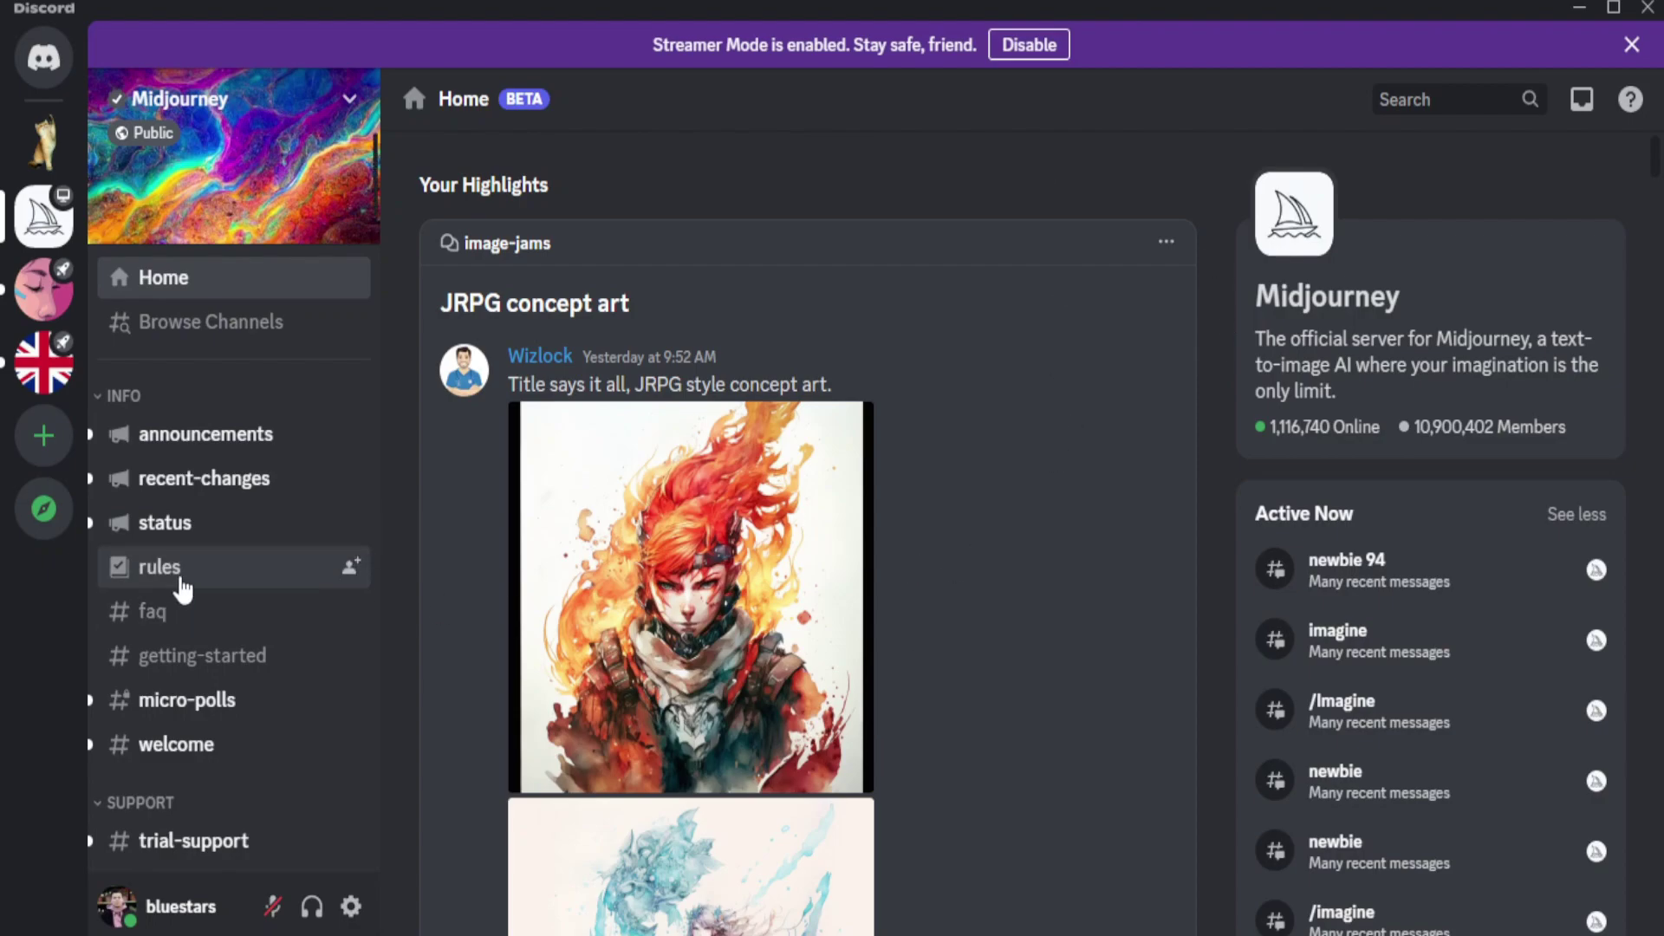
- Open the Midjourney server's rules channel and skim through its terms of service
click(237, 568)
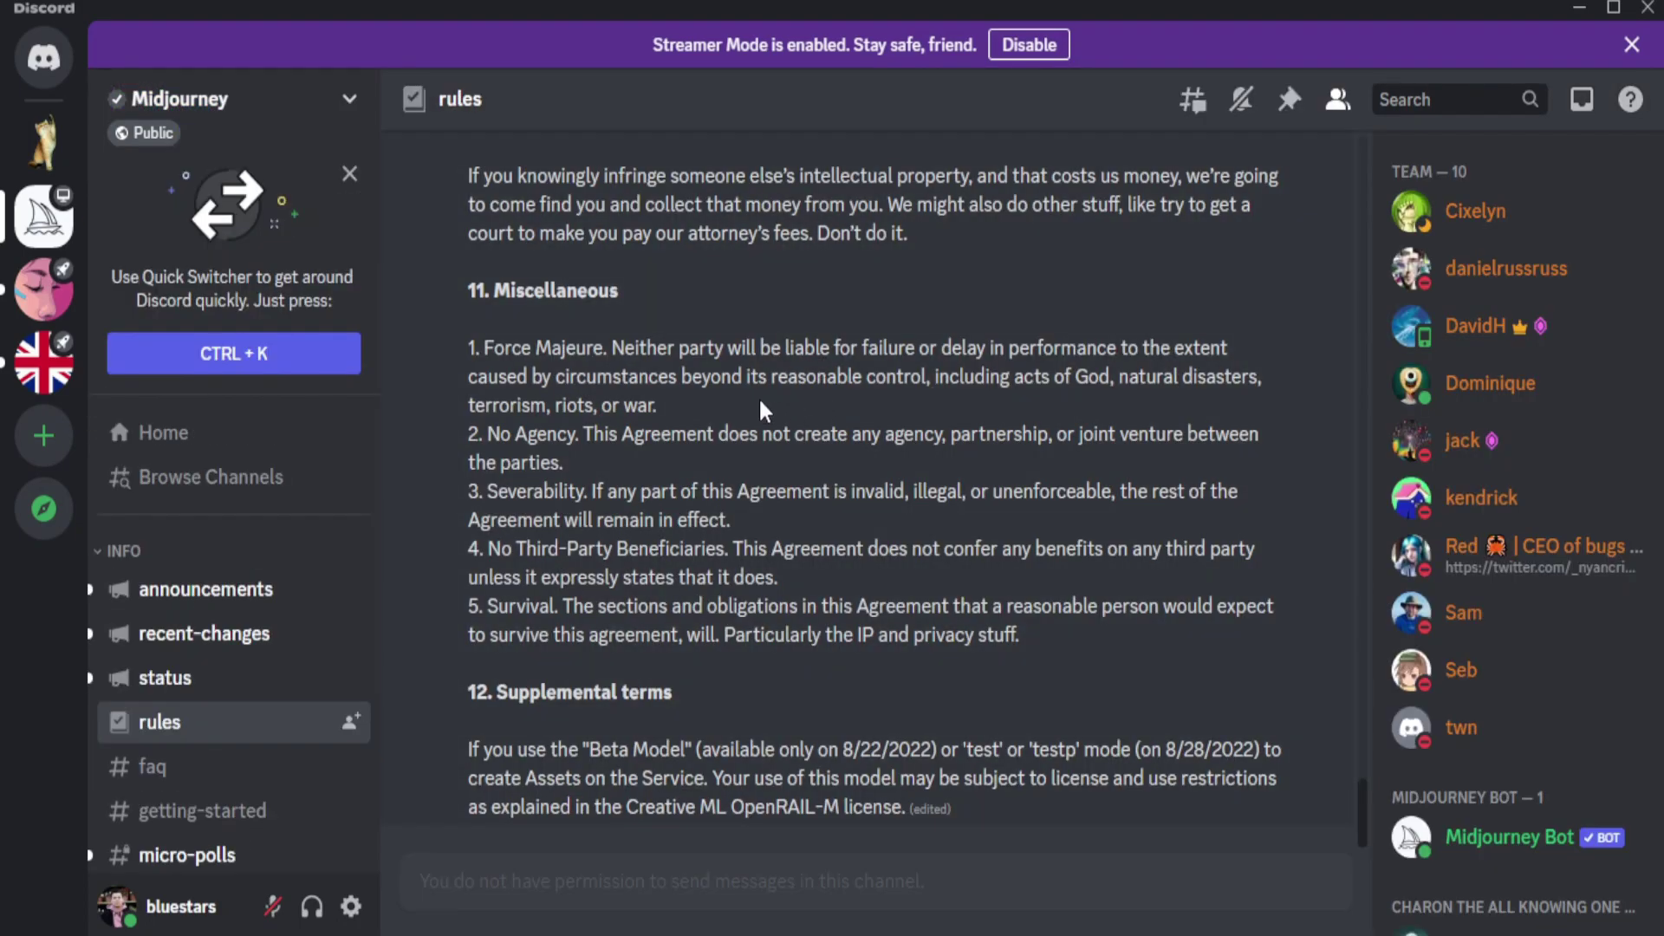
scroll(761, 416, up, 15)
scroll(735, 405, down, 5)
- Open the newbies-114 channel and go to its most recent messages
scroll(199, 658, down, 4)
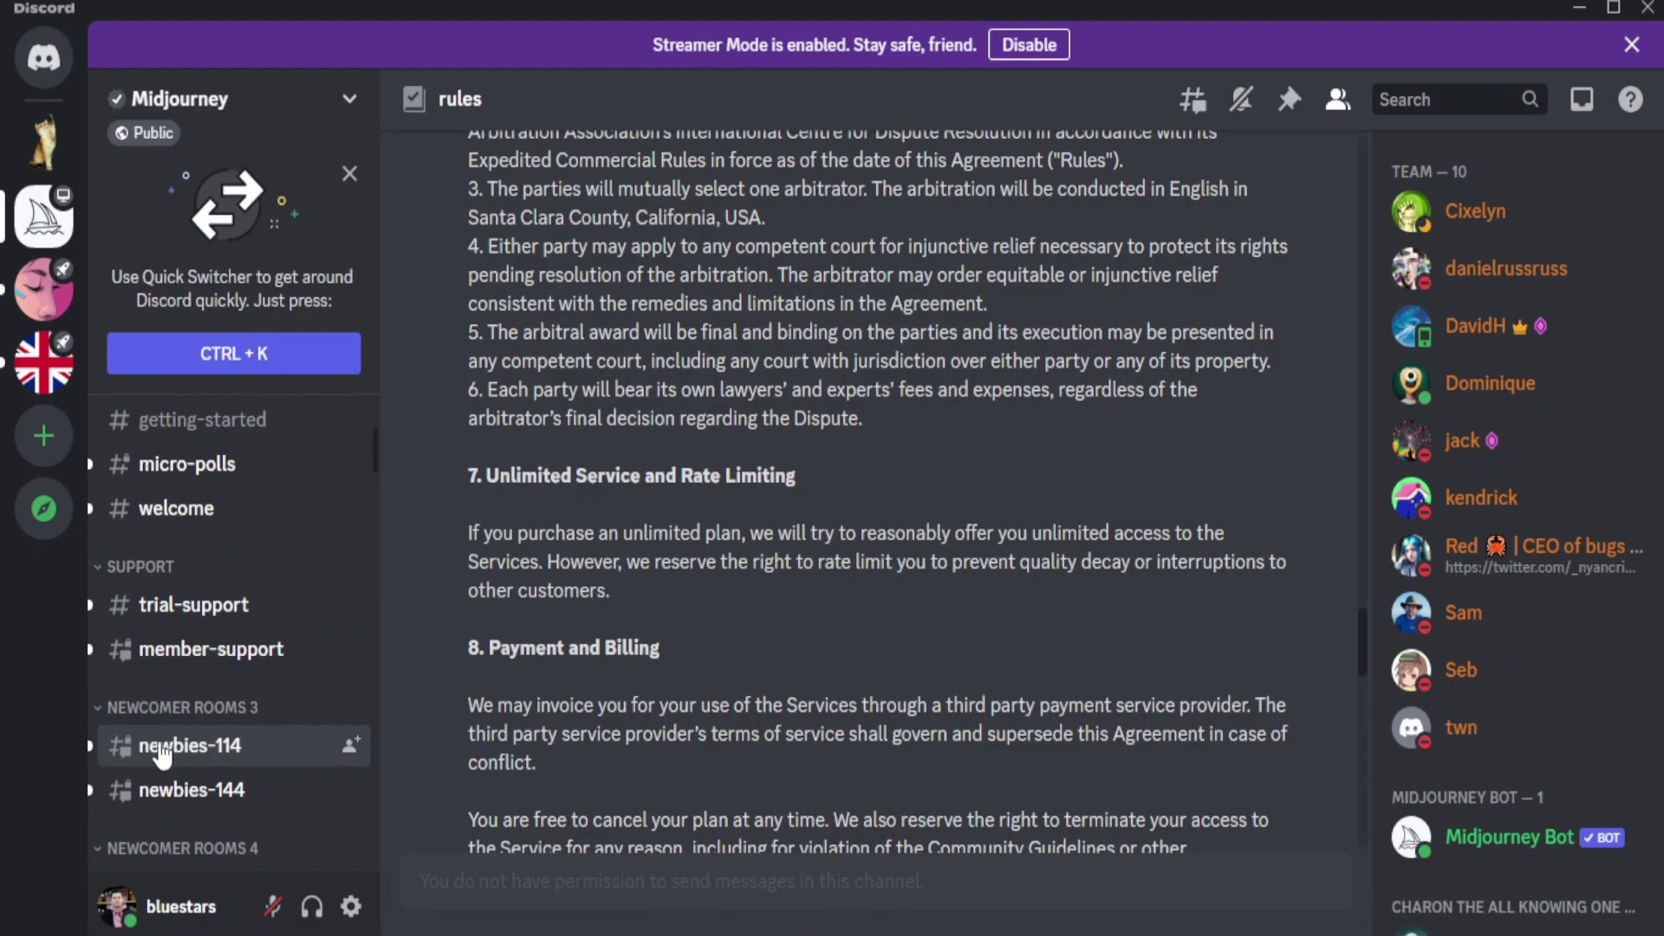
click(163, 751)
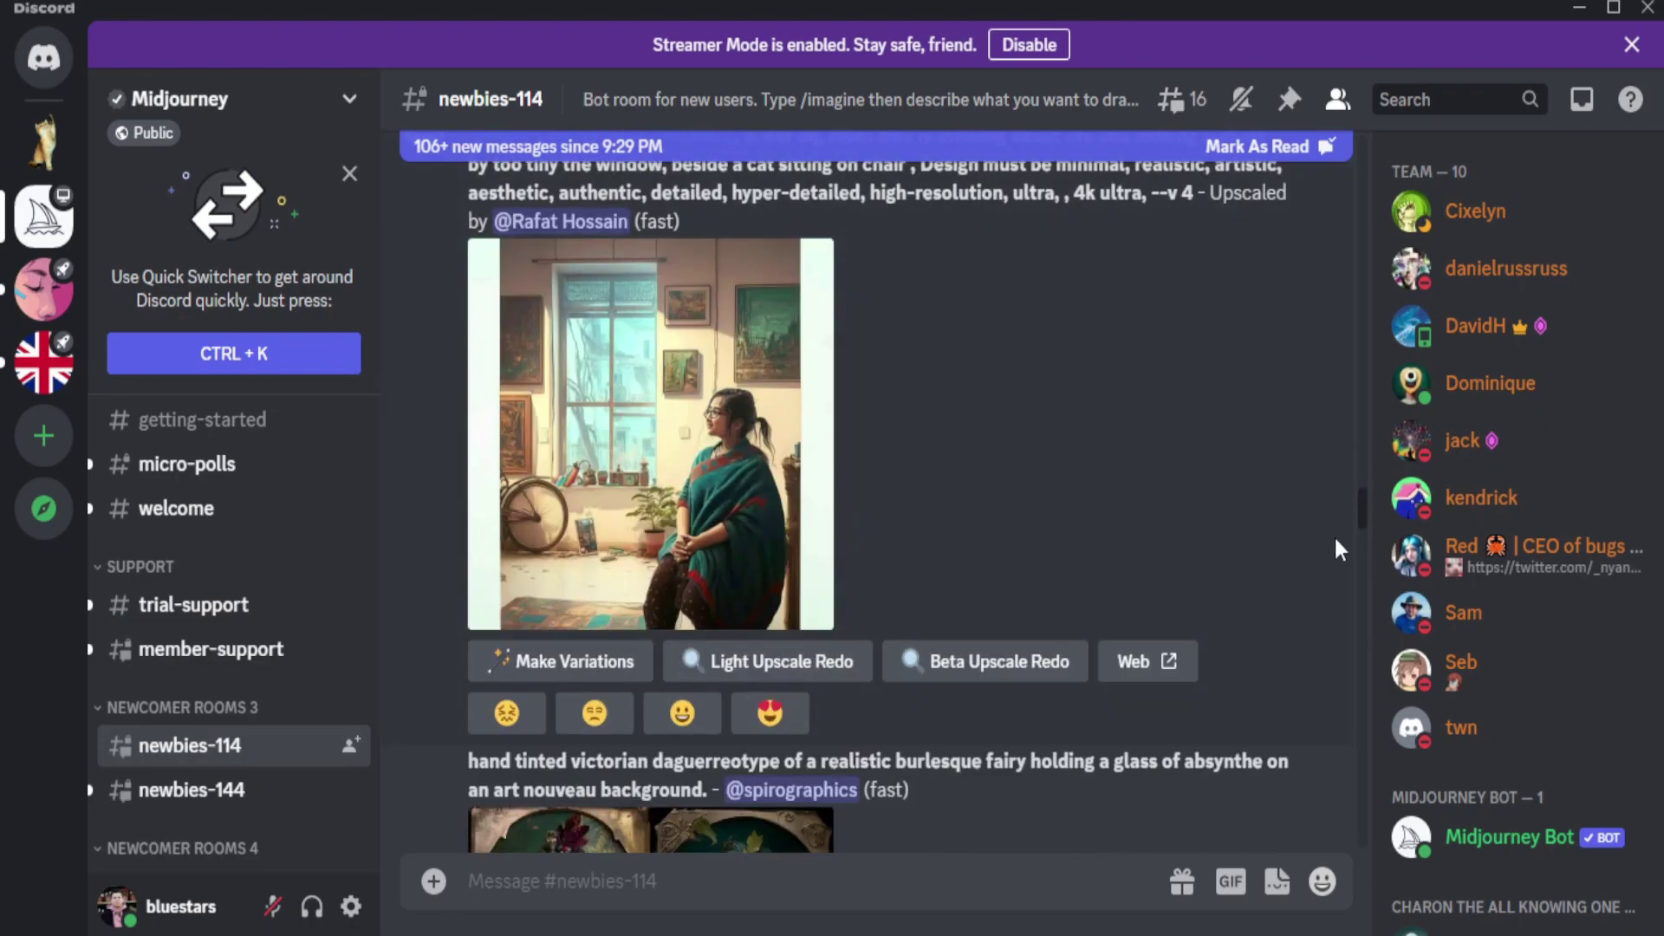
drag(1358, 507, 1333, 892)
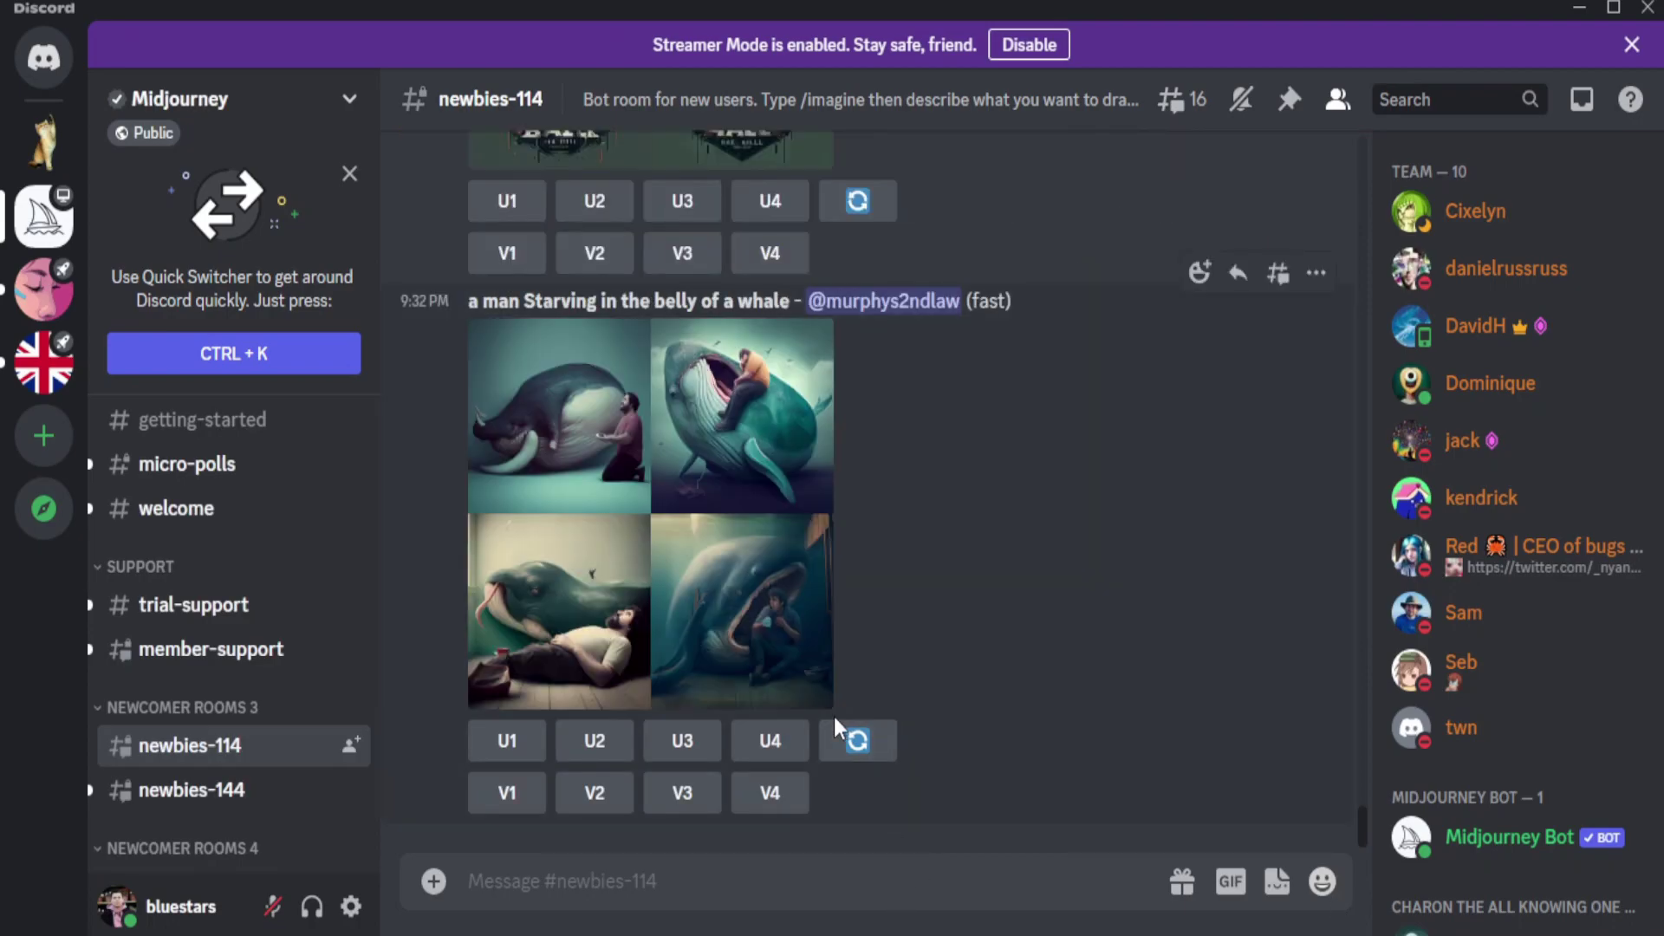
- Examine the prompts, image grids and upscaled results that other members generated in the newbies-114 channel
scroll(568, 639, up, 6)
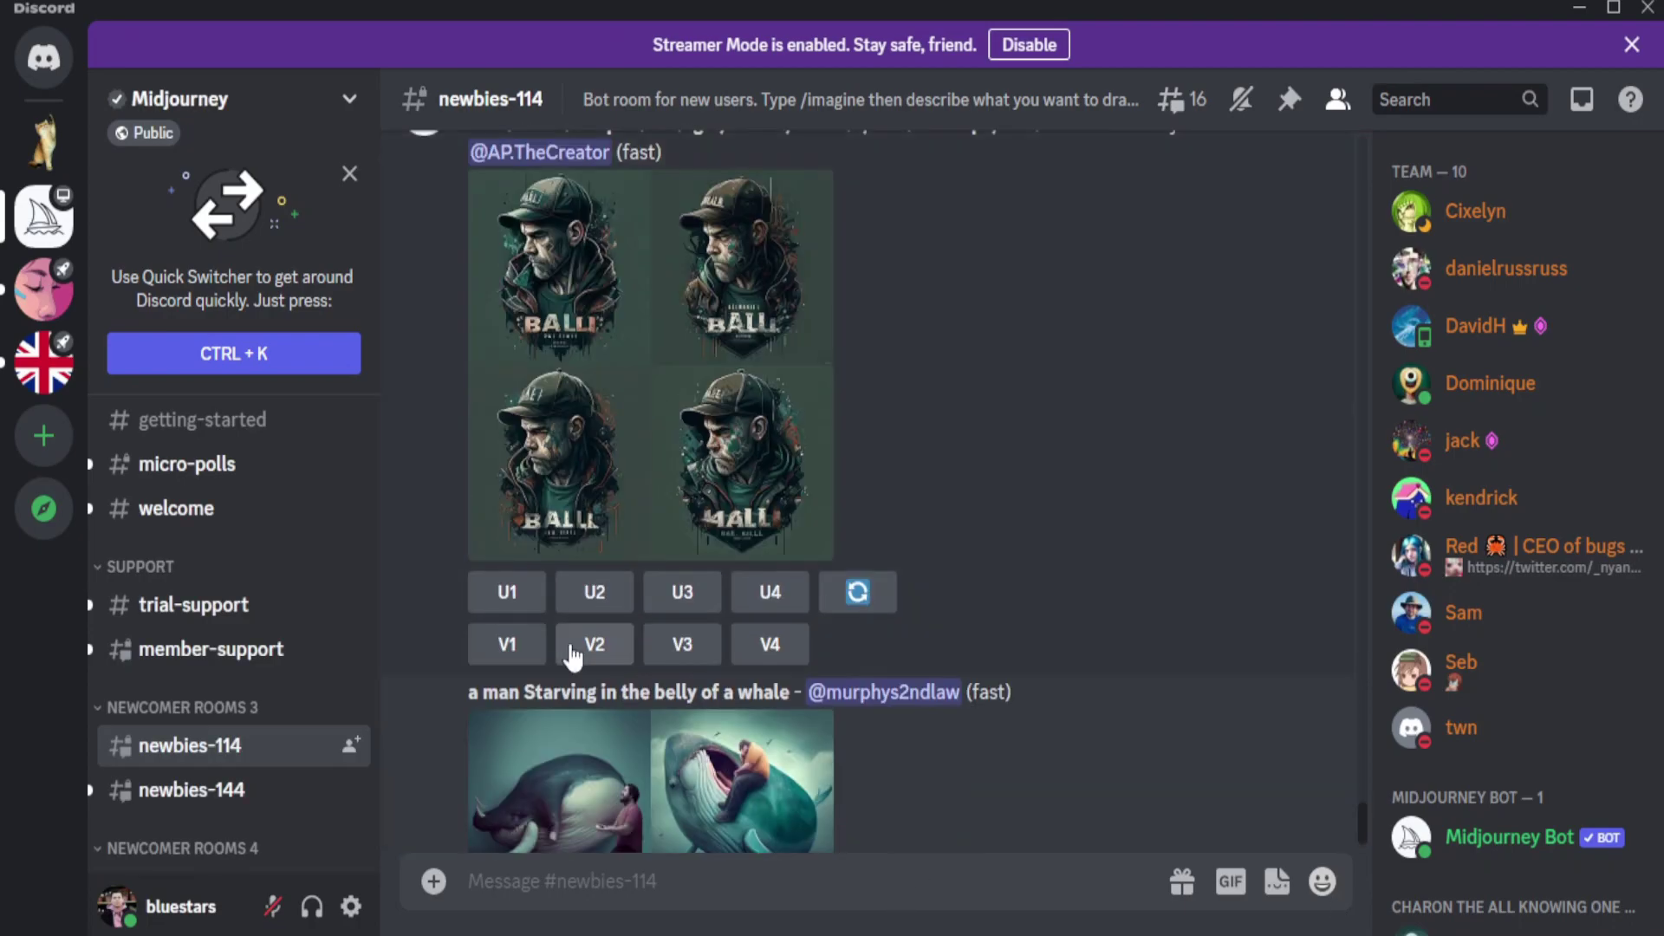
scroll(569, 640, up, 14)
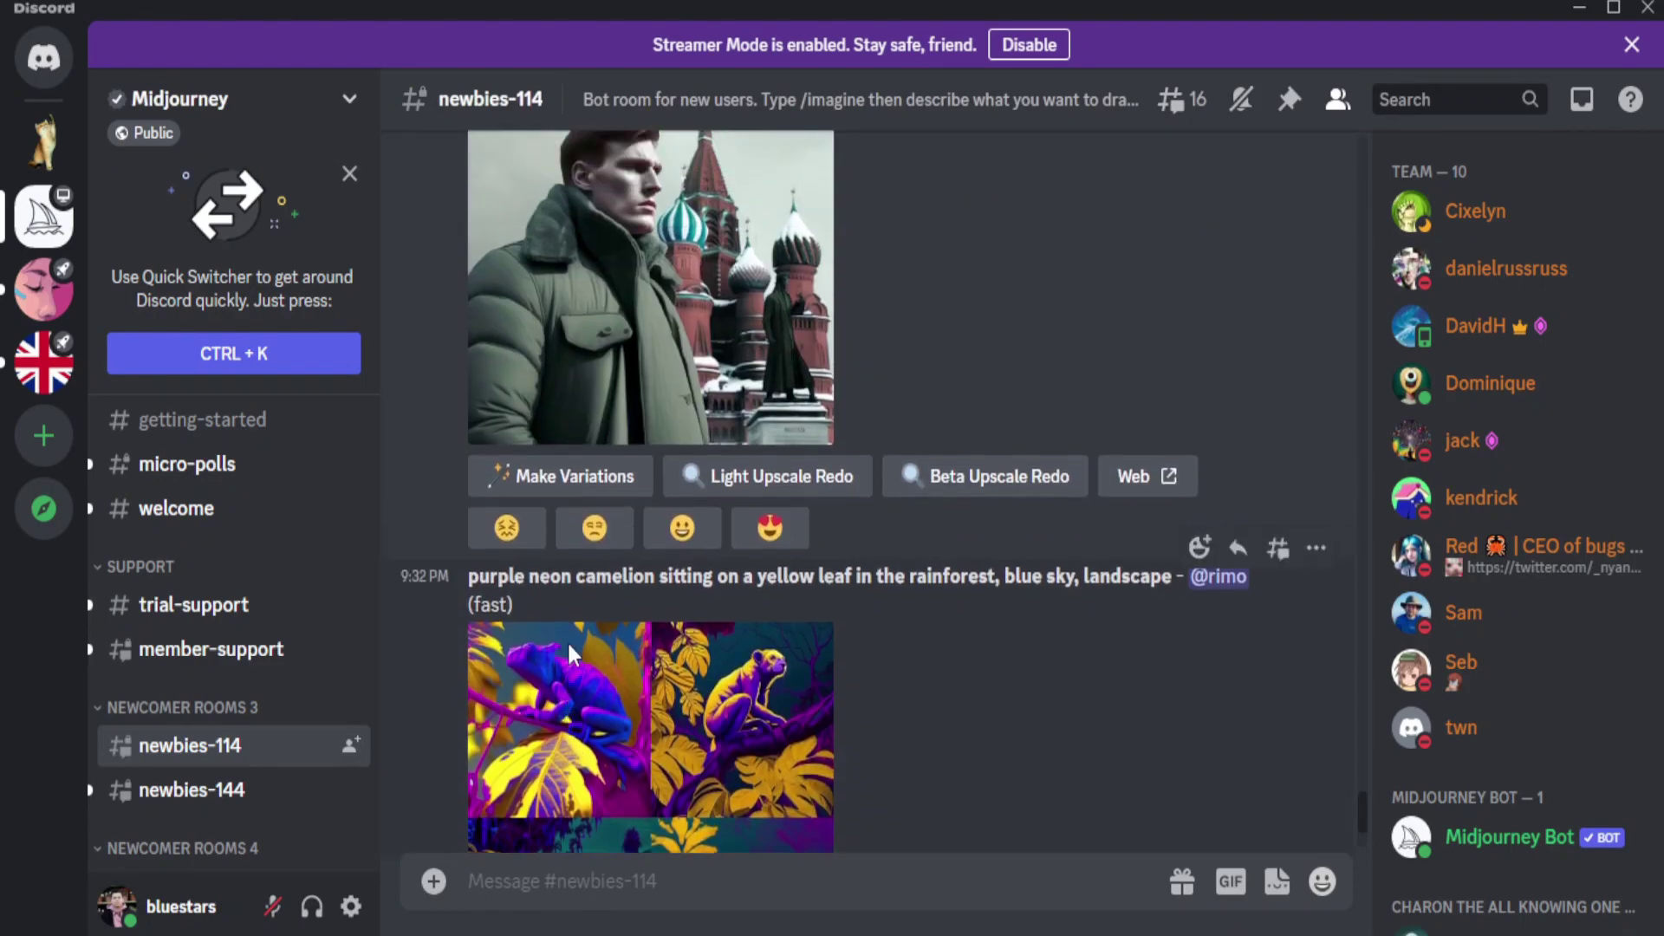
scroll(572, 657, up, 8)
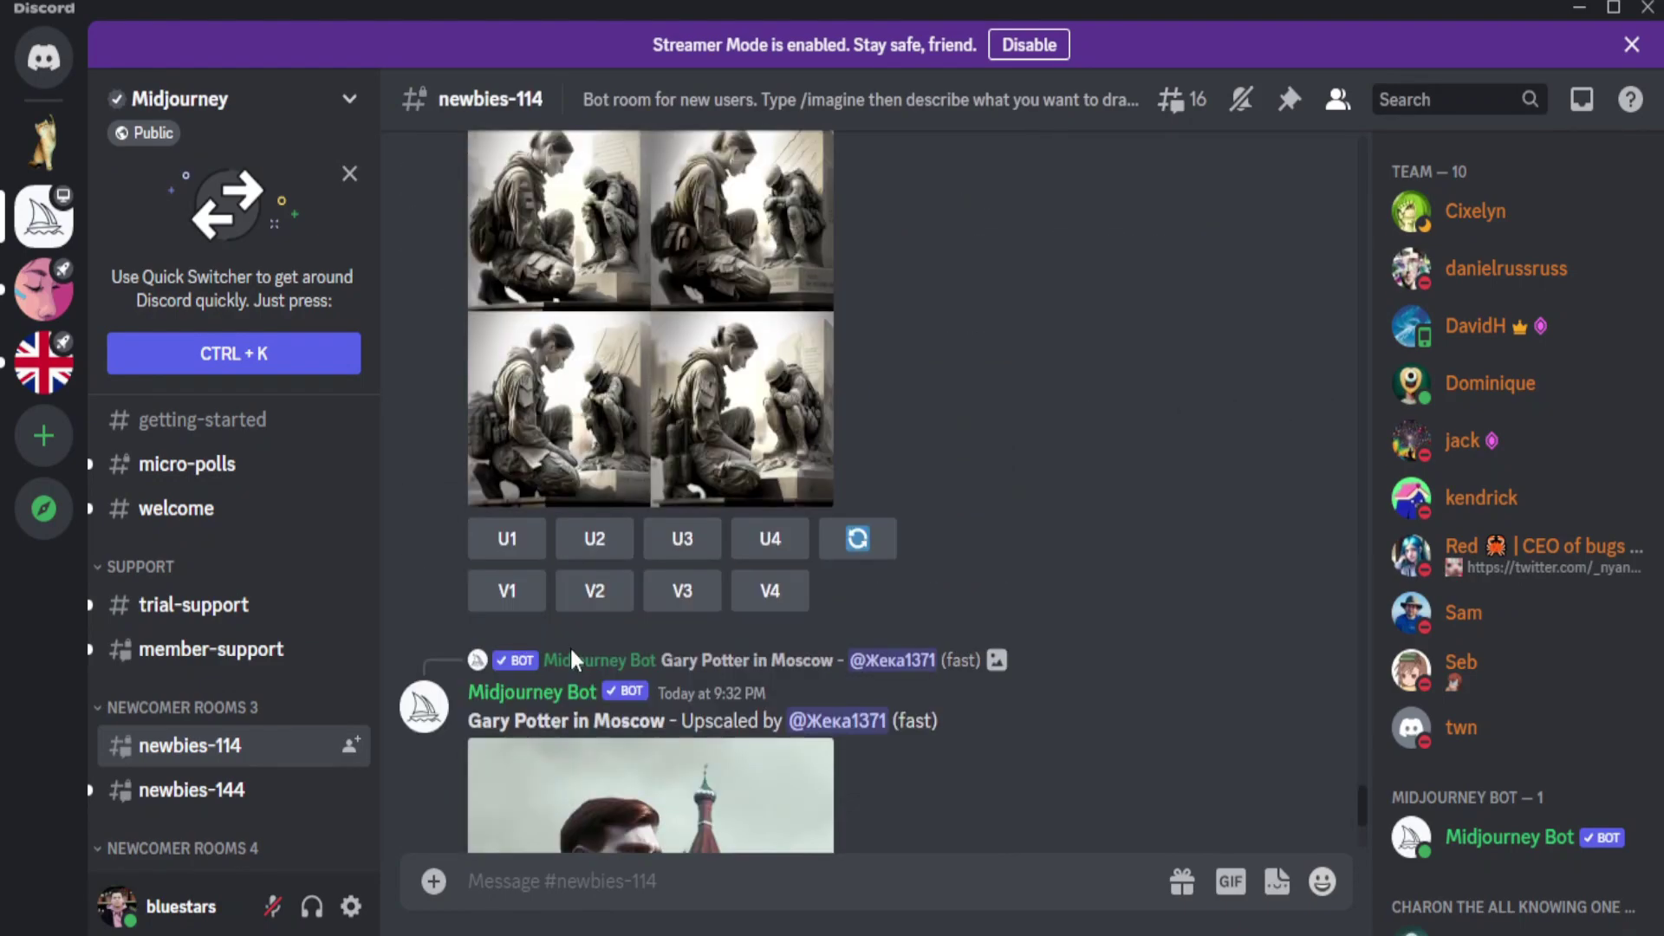
scroll(572, 651, down, 15)
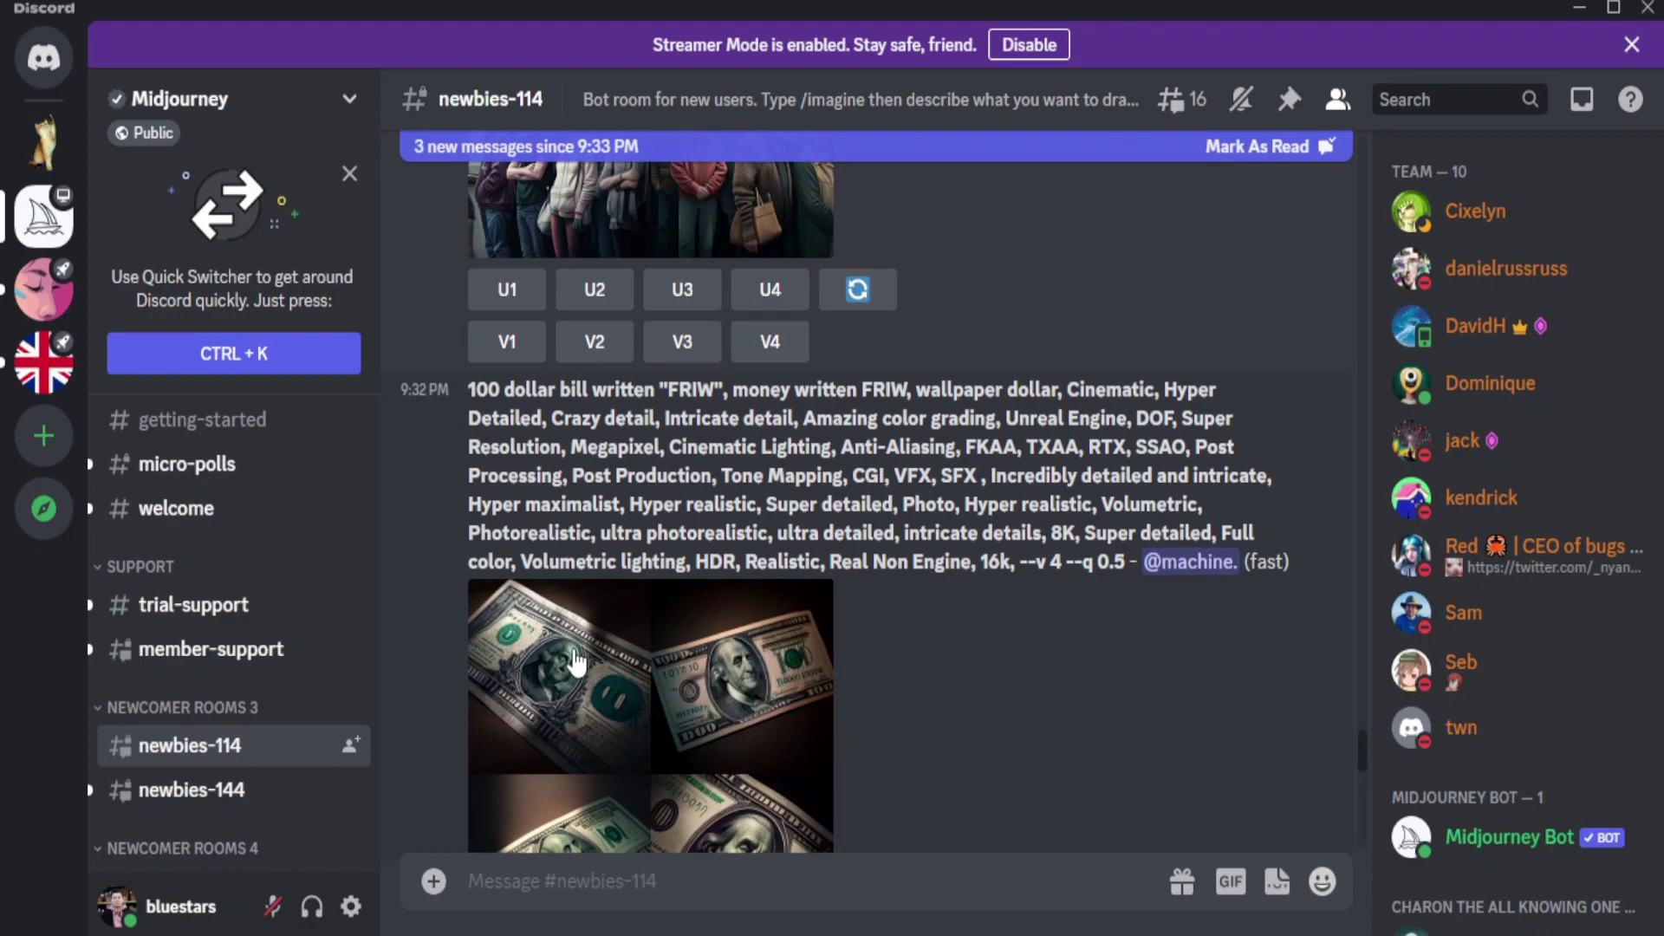
scroll(579, 660, up, 10)
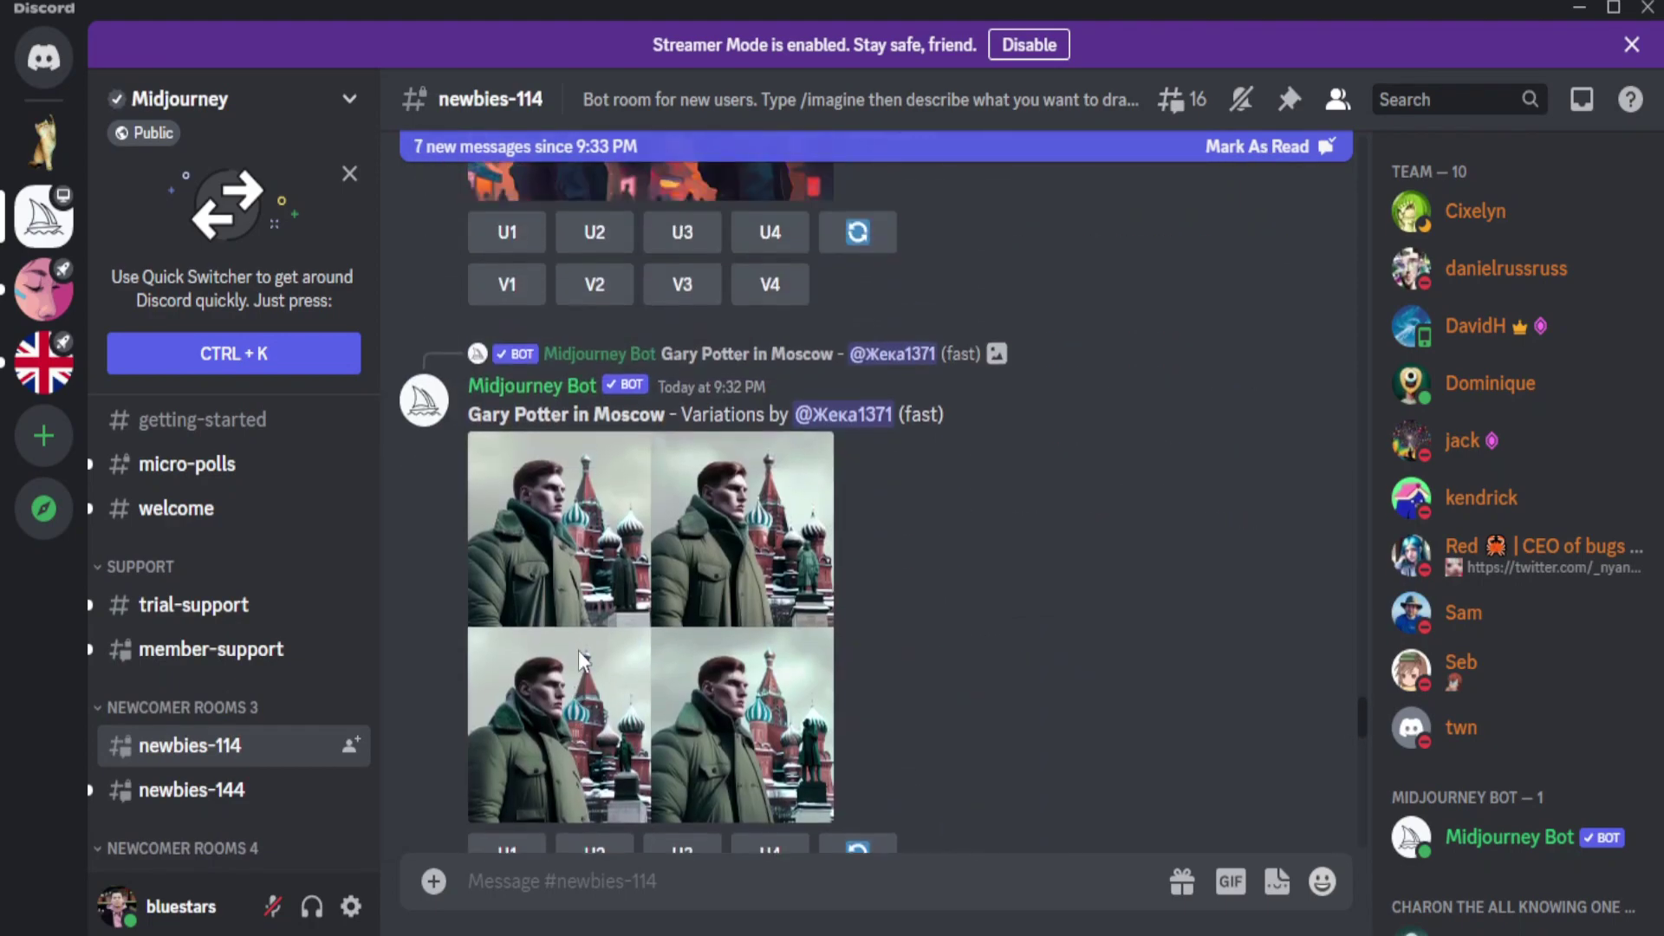
scroll(579, 660, up, 10)
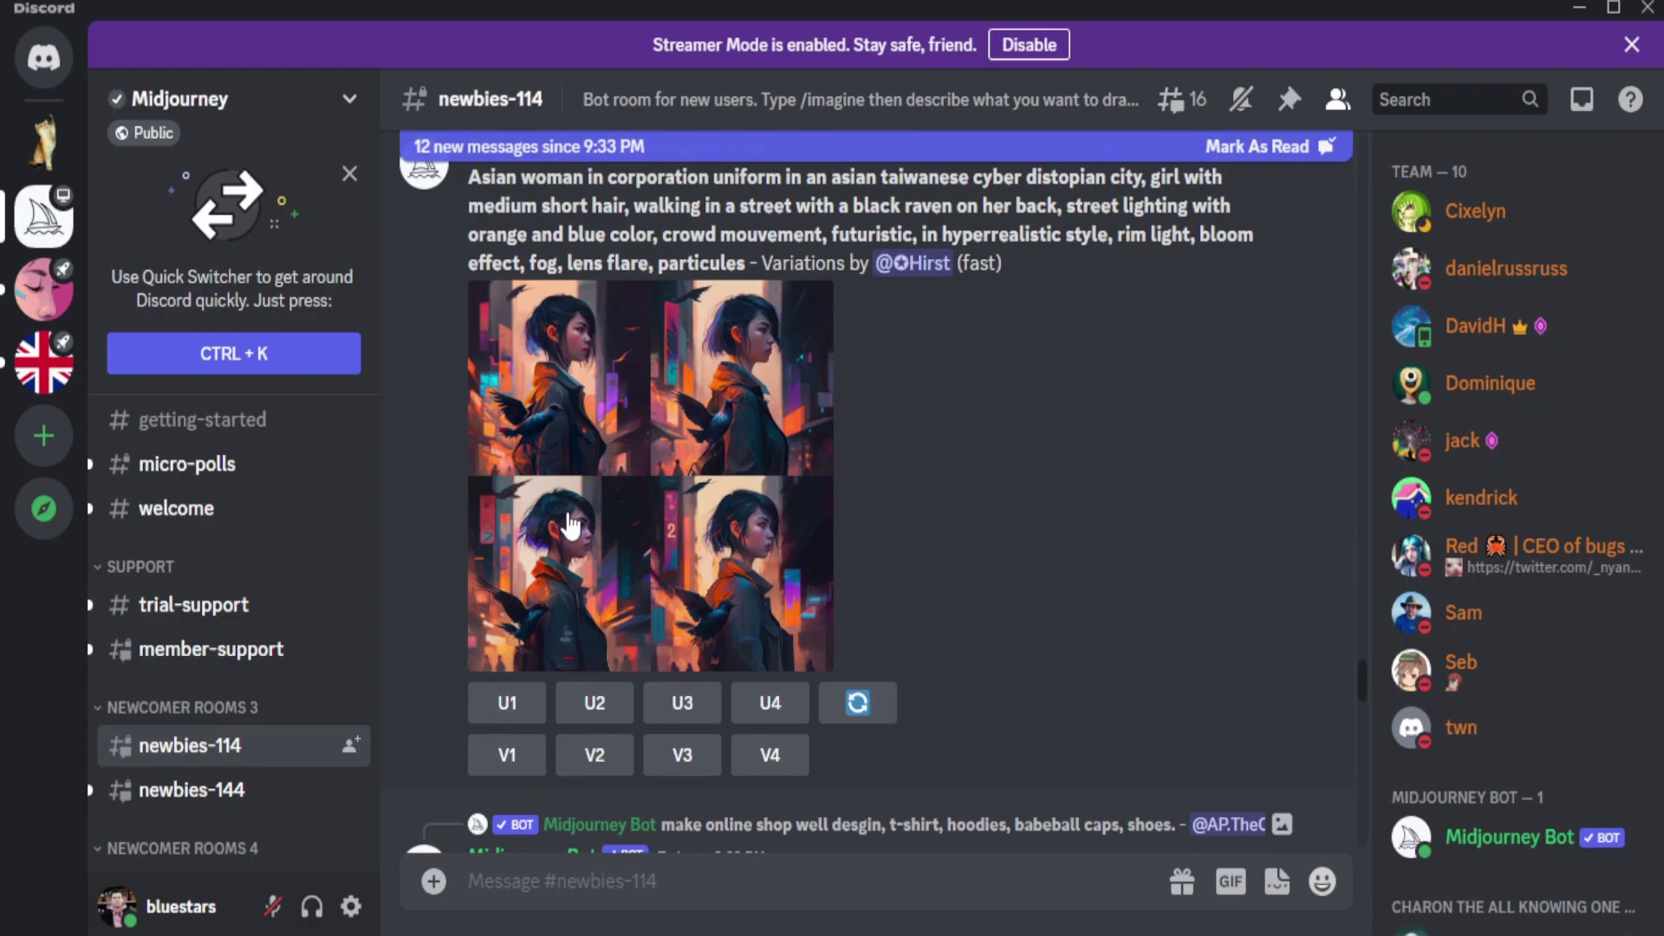
scroll(565, 511, down, 5)
scroll(564, 513, down, 15)
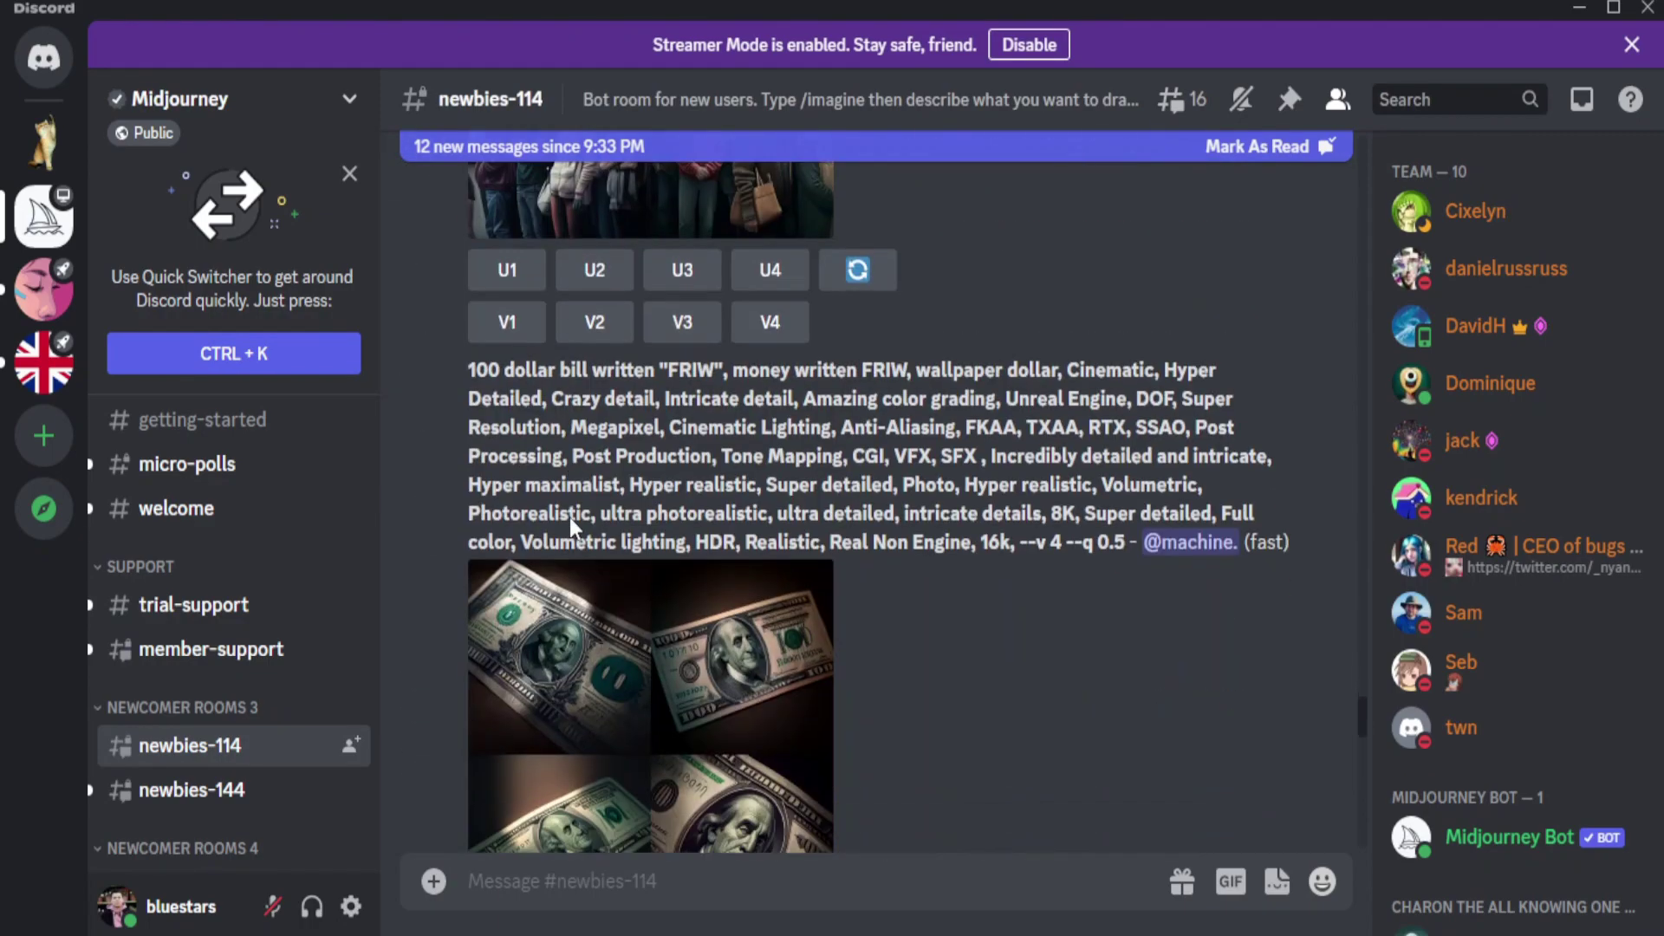
scroll(577, 510, down, 15)
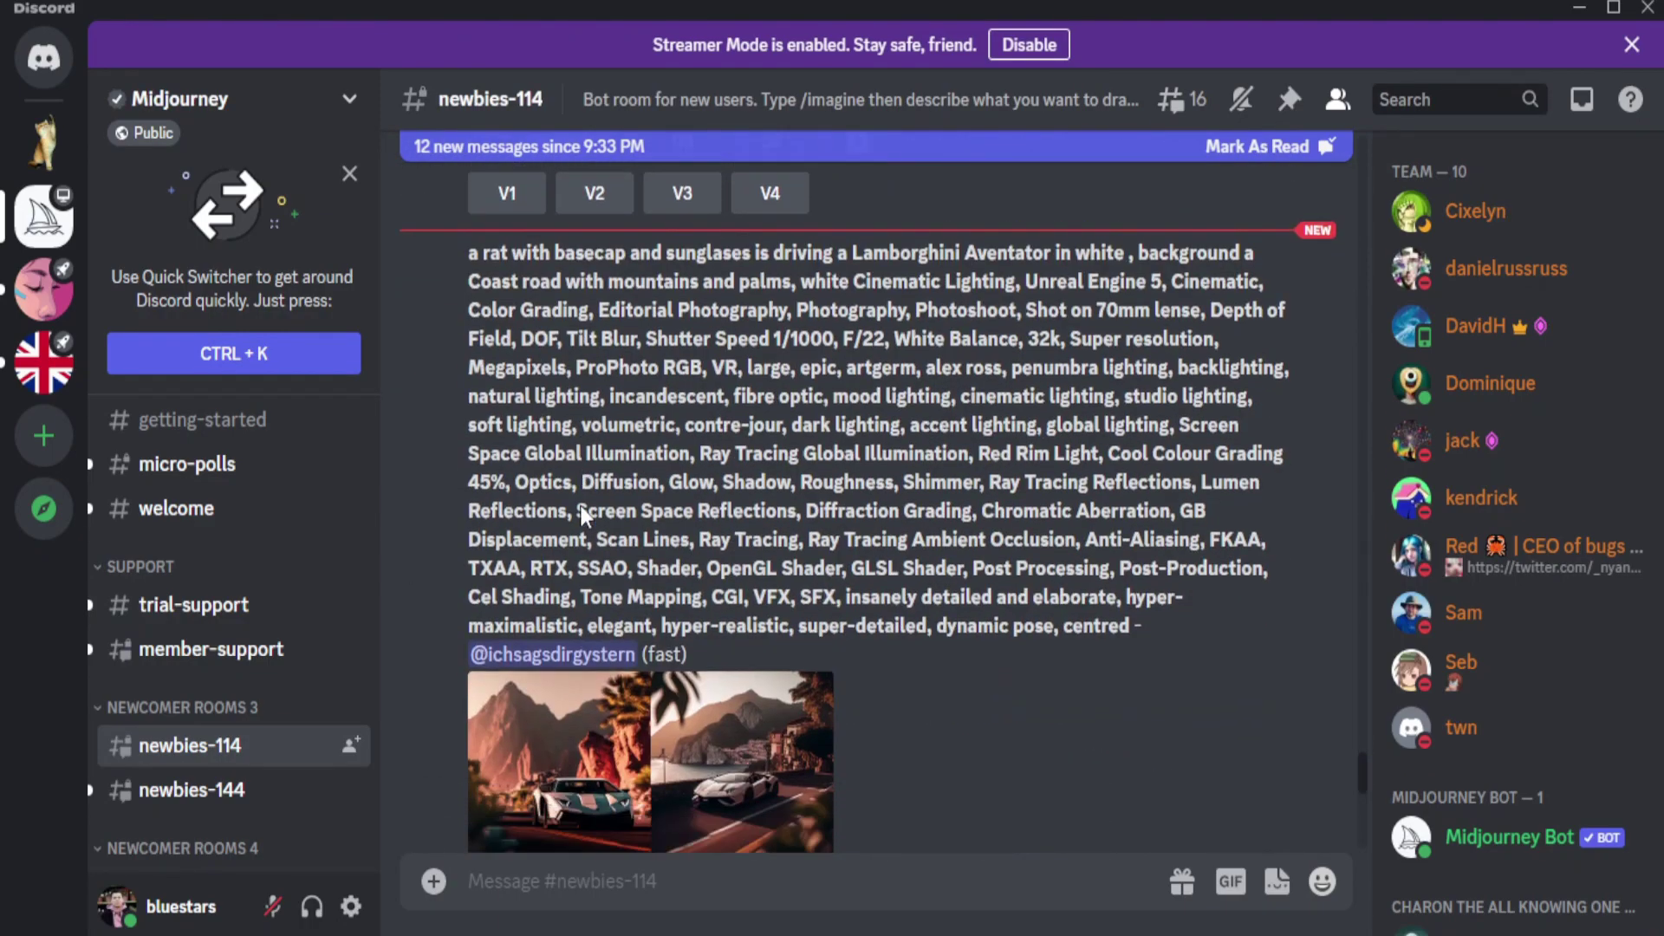
scroll(582, 511, up, 10)
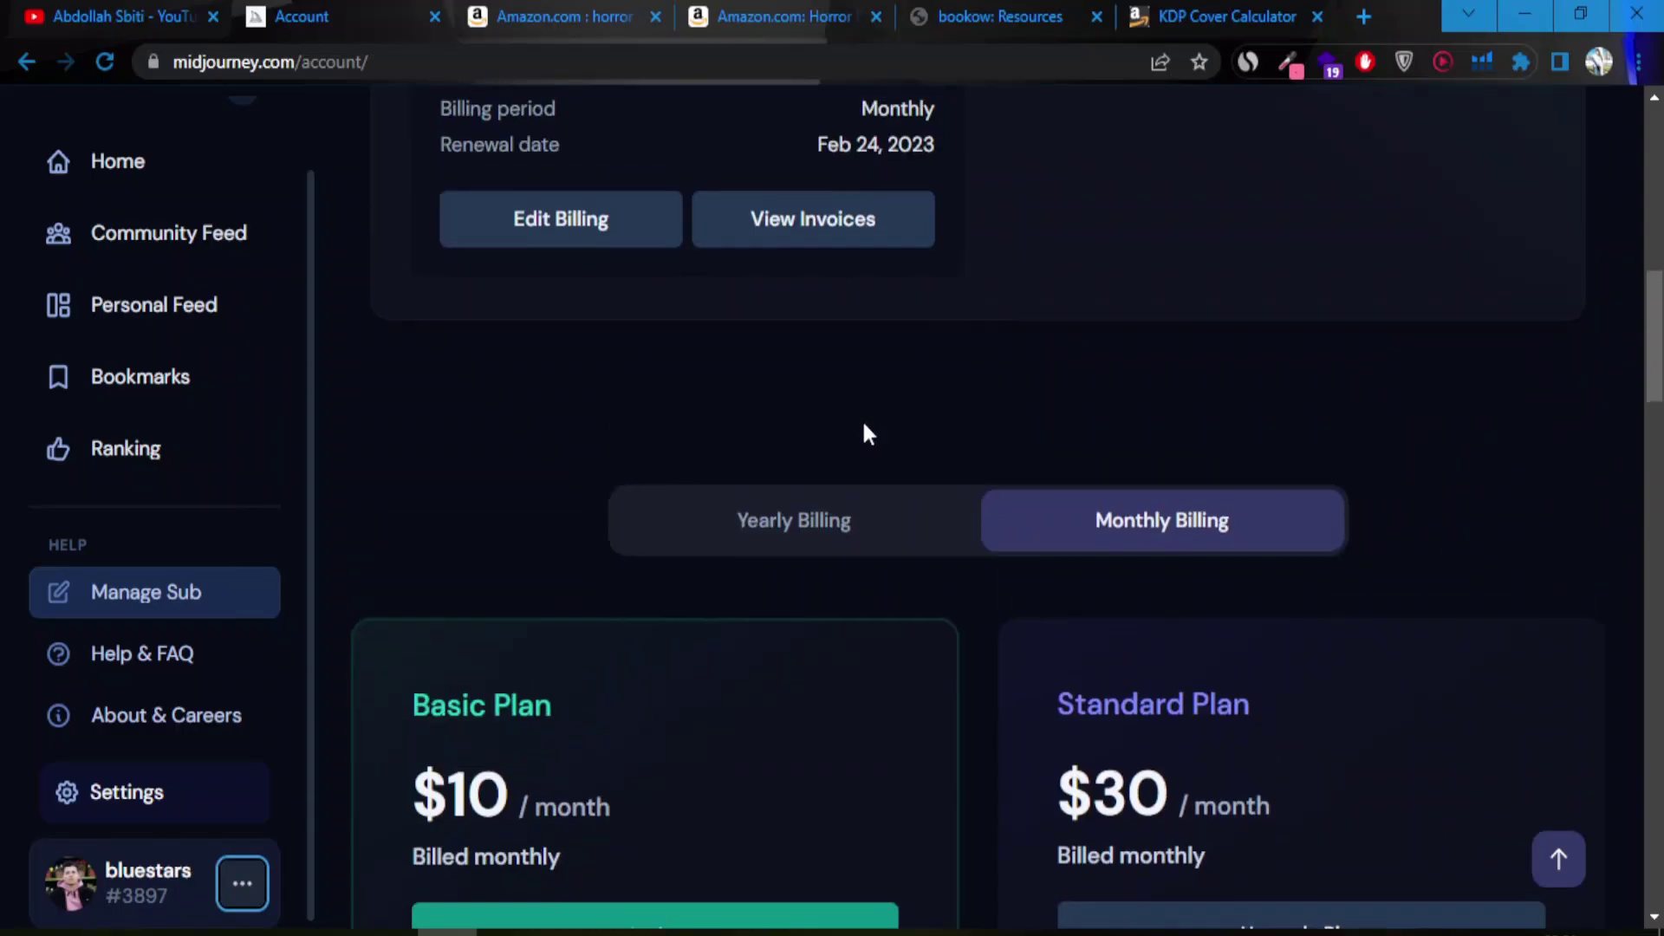
- On the Midjourney account page in the browser, compare the Basic and Standard plans' monthly prices and included features
scroll(864, 426, up, 1)
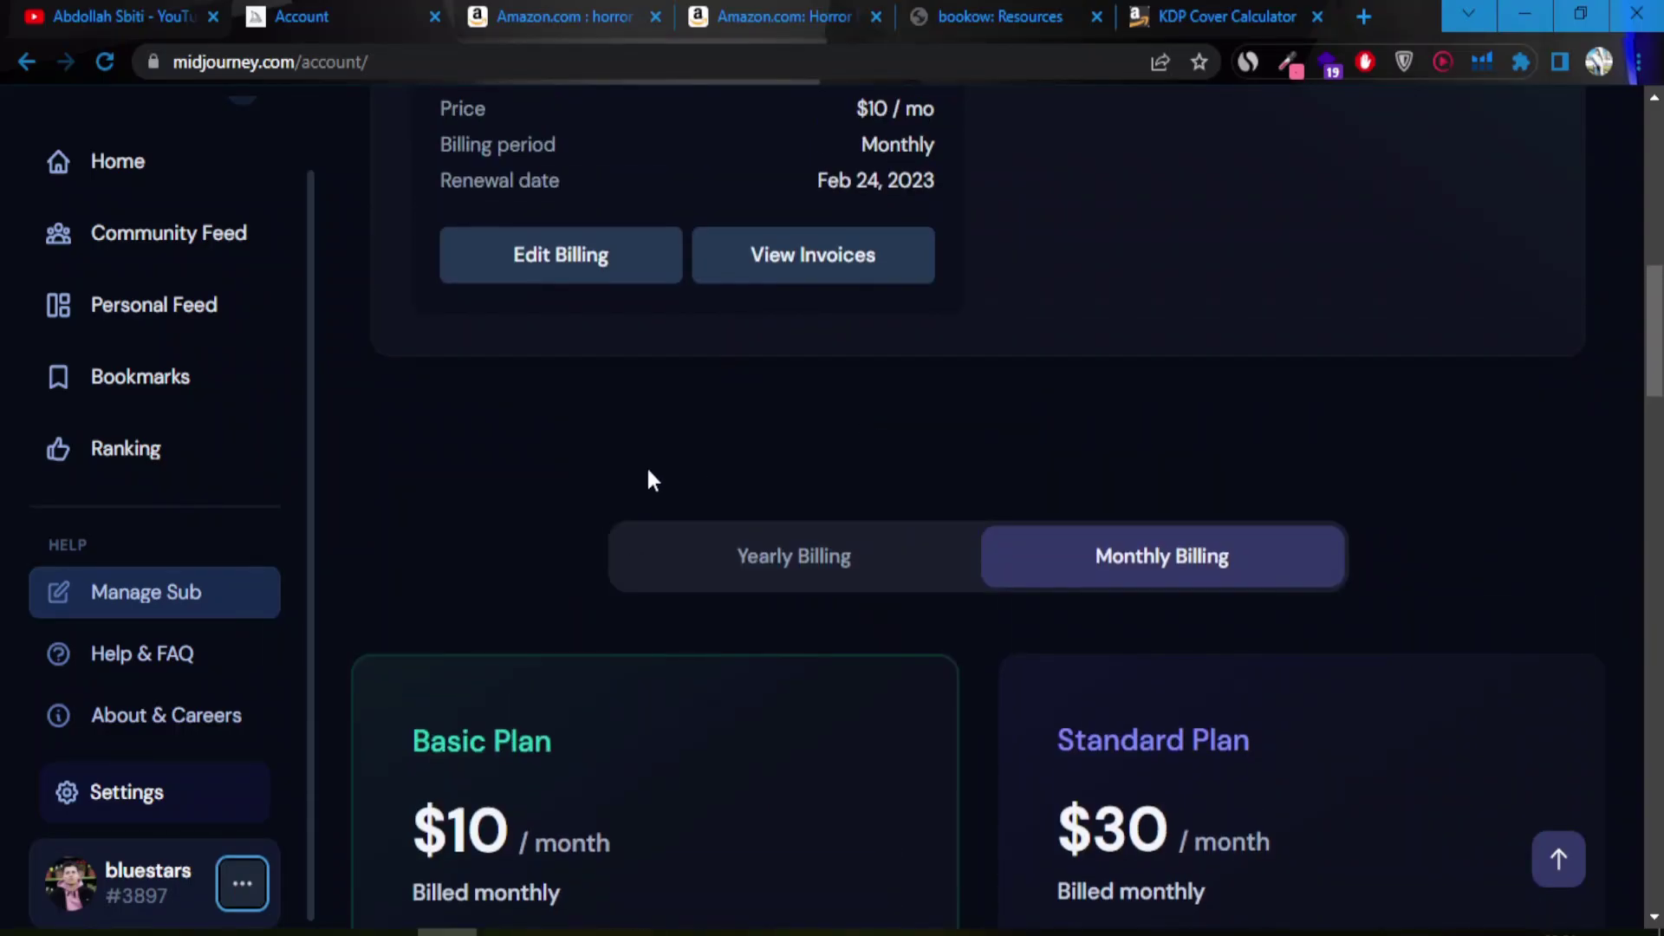
scroll(535, 431, down, 4)
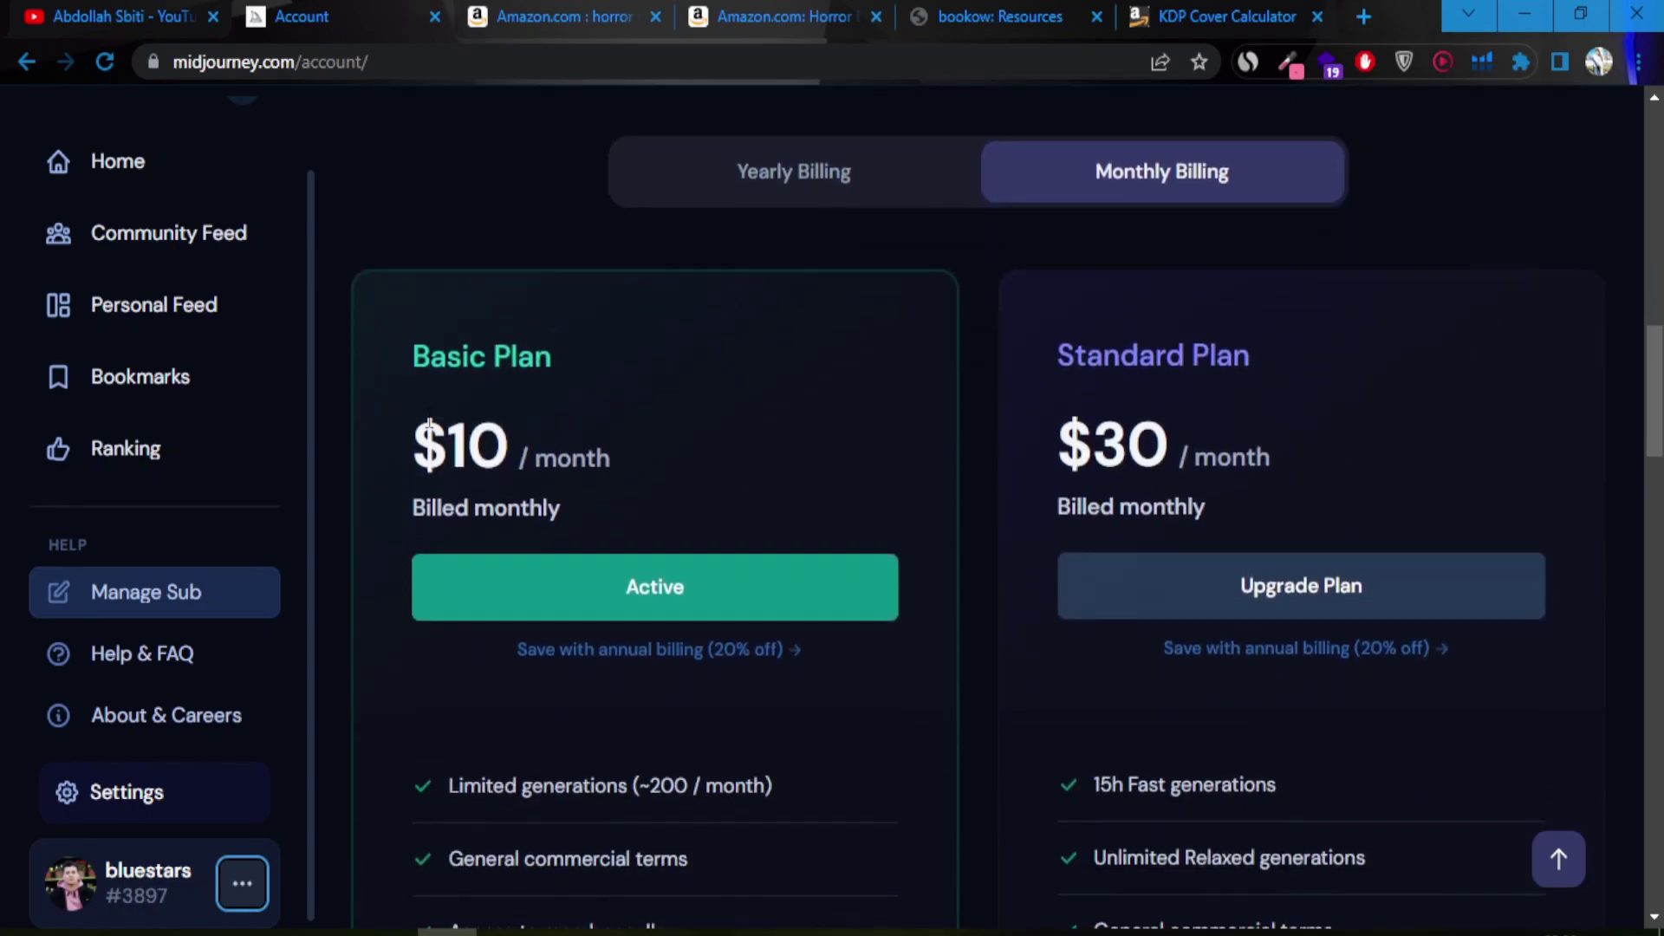
scroll(416, 381, down, 1)
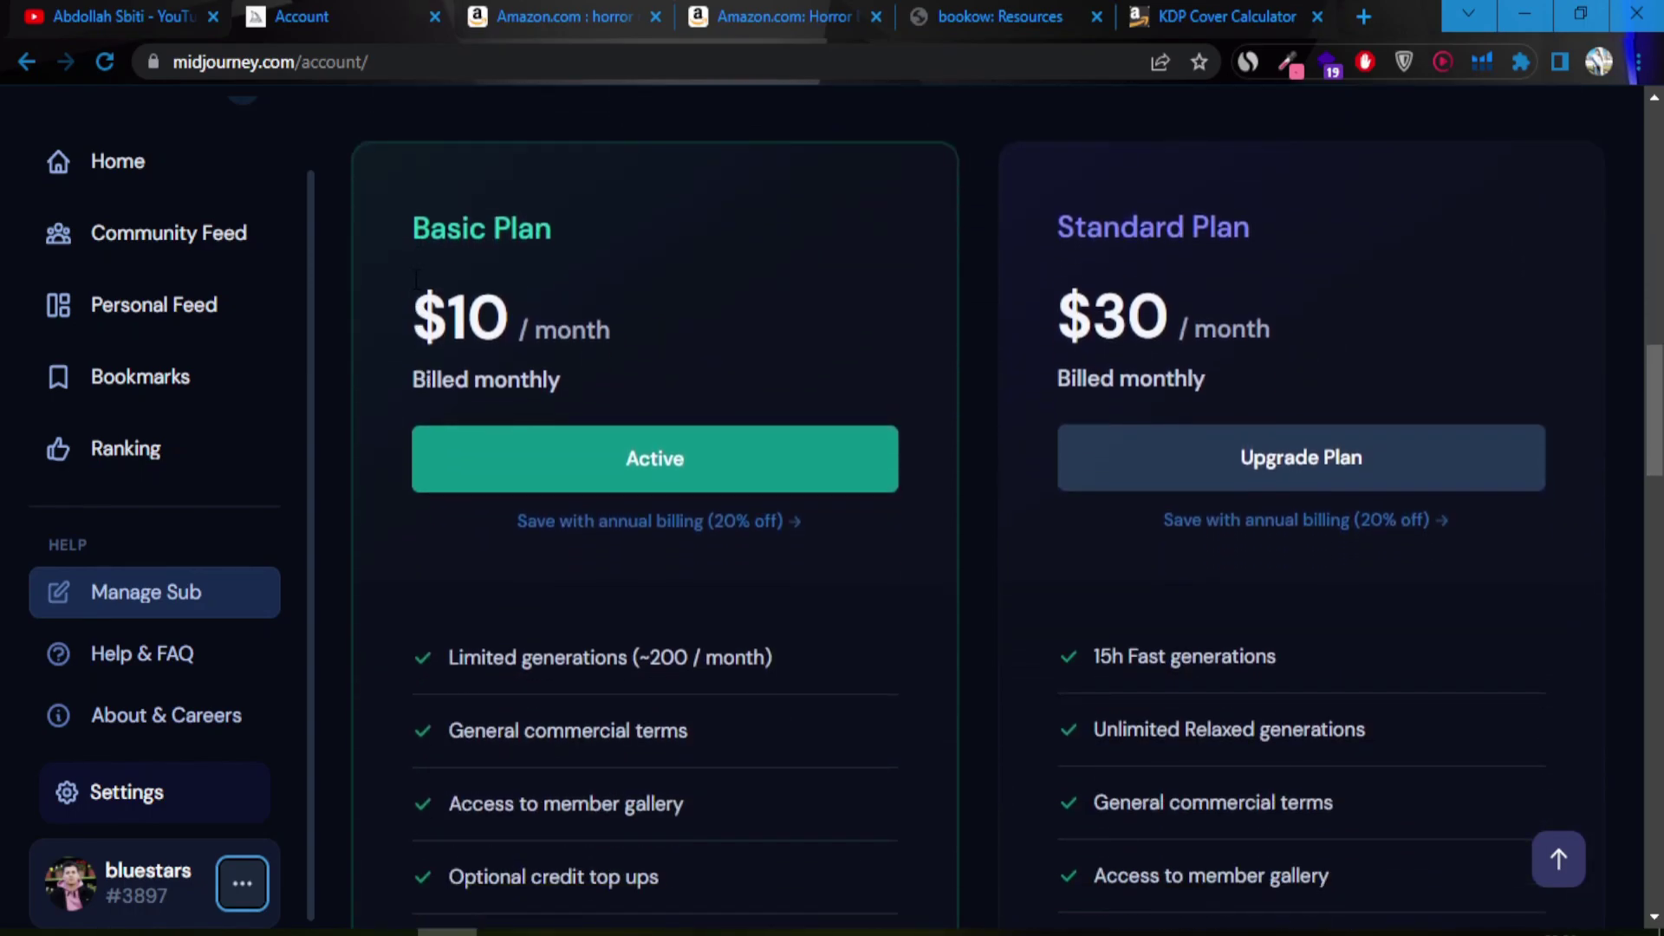
scroll(522, 278, down, 1)
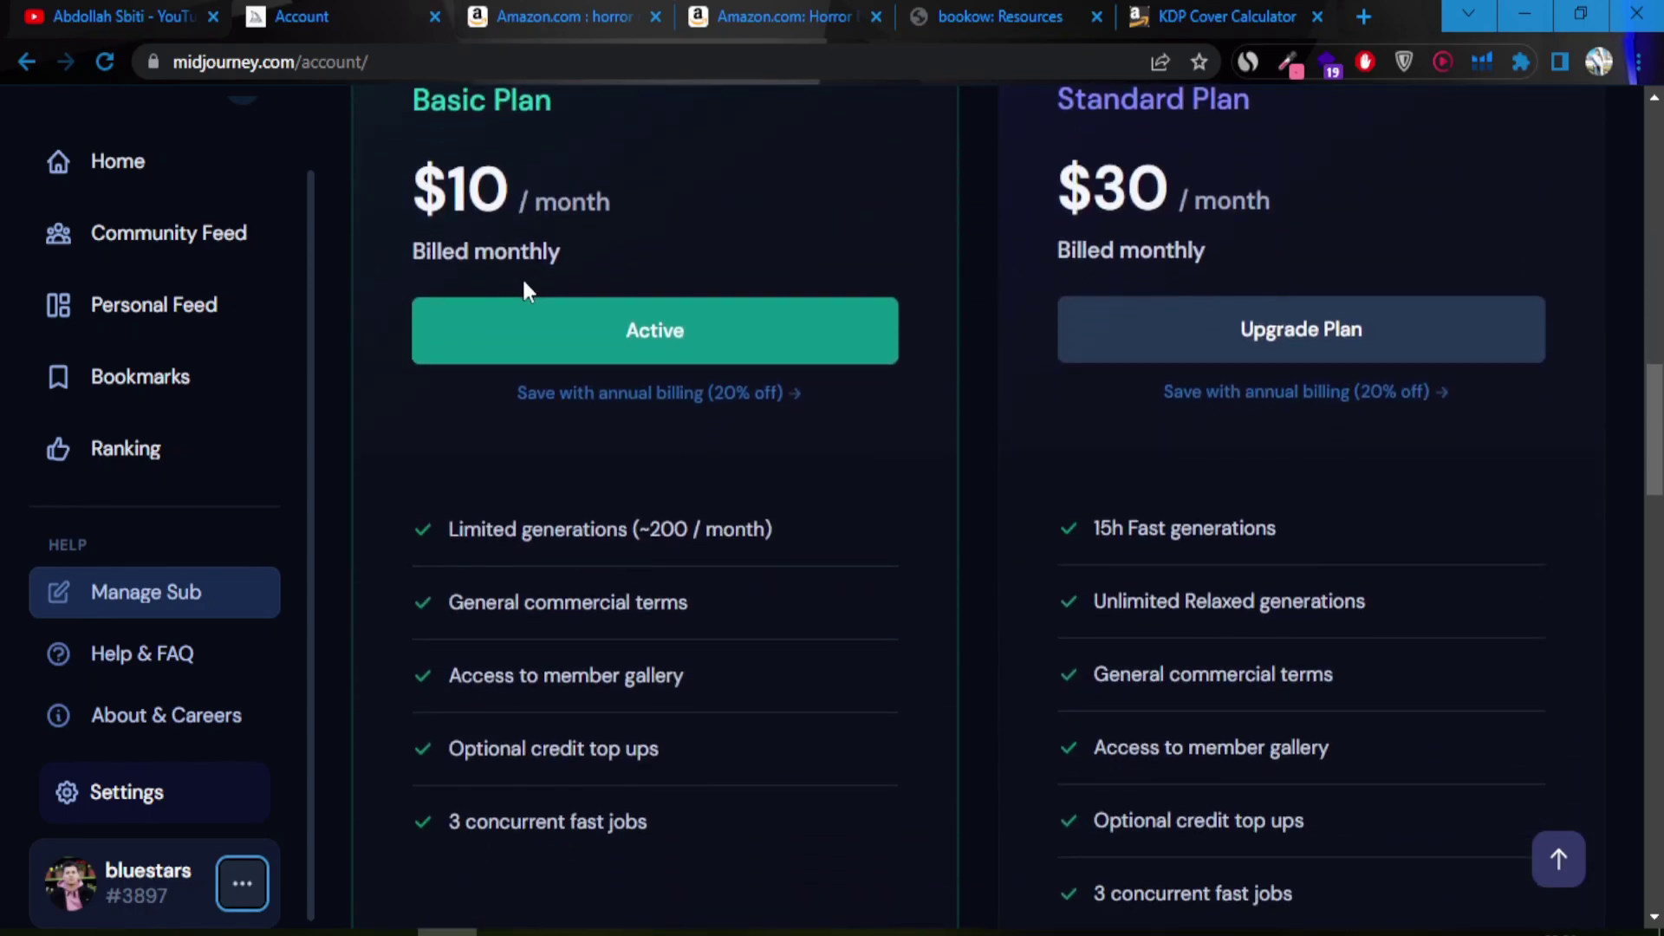
scroll(579, 223, down, 6)
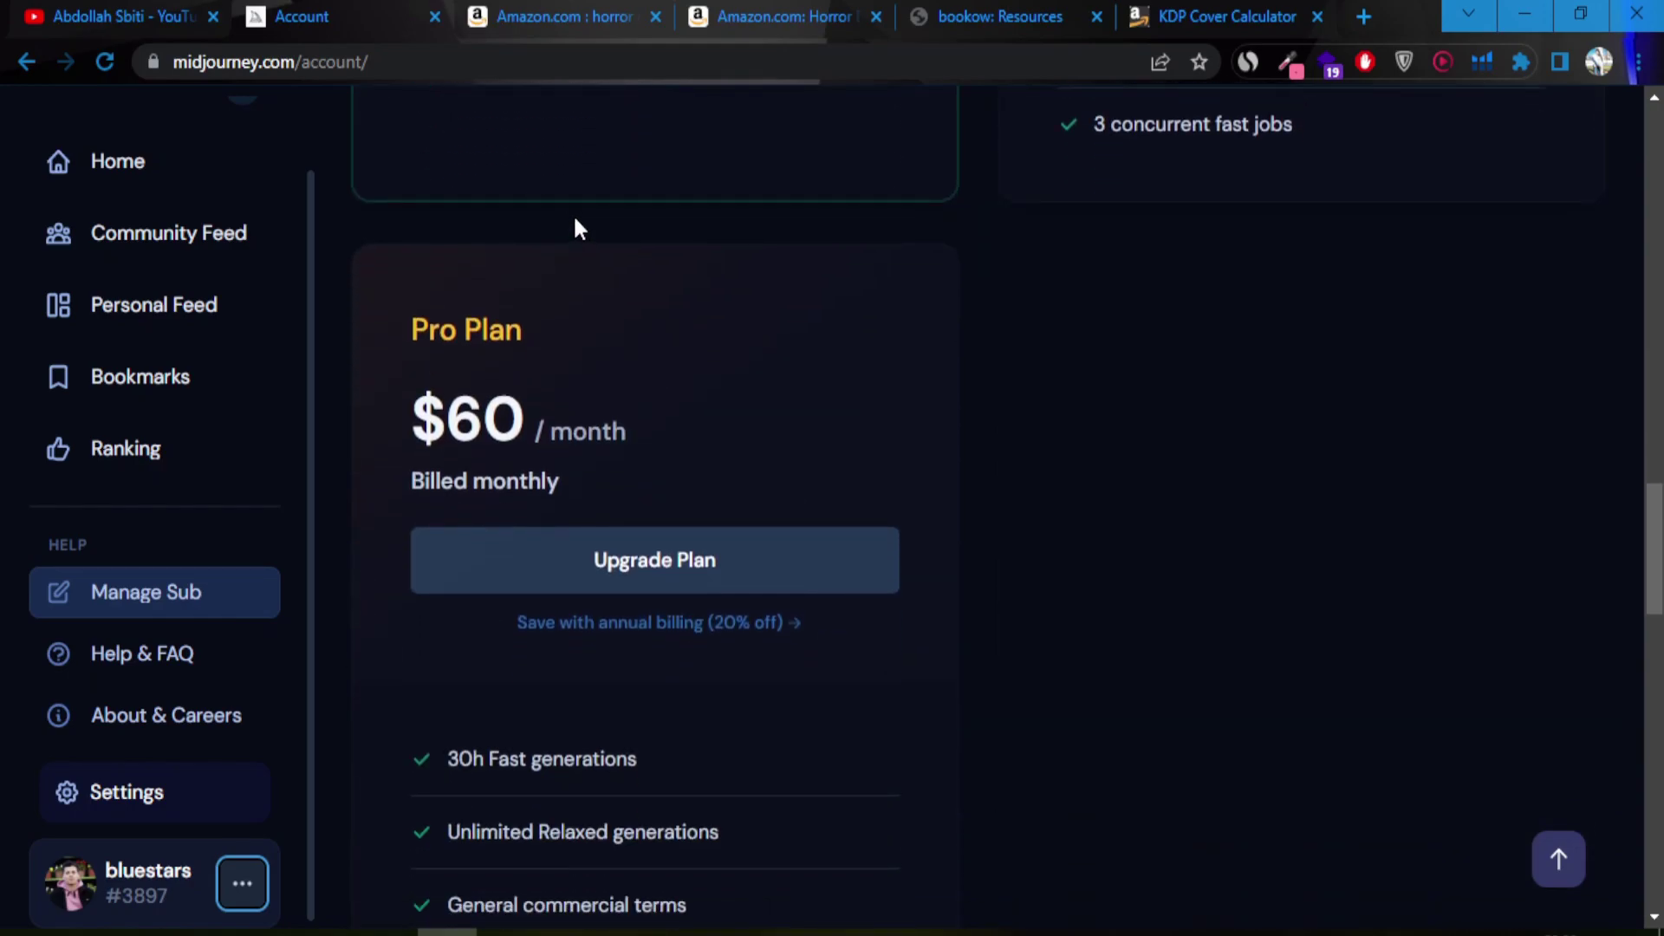
scroll(575, 227, up, 6)
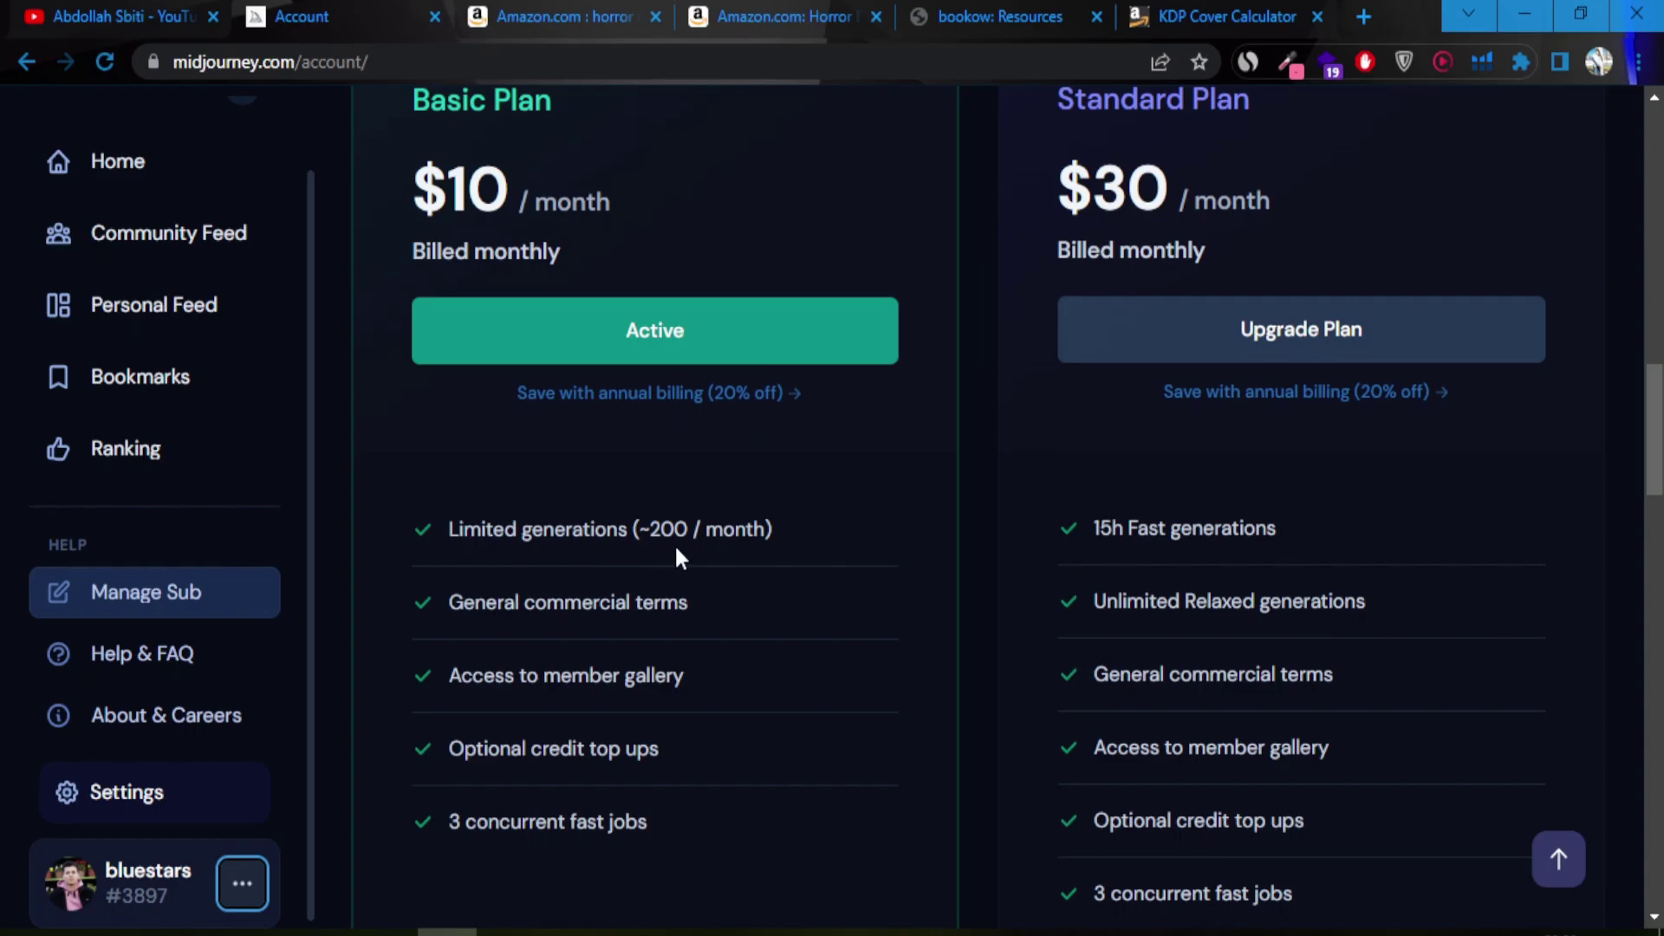
scroll(581, 547, down, 3)
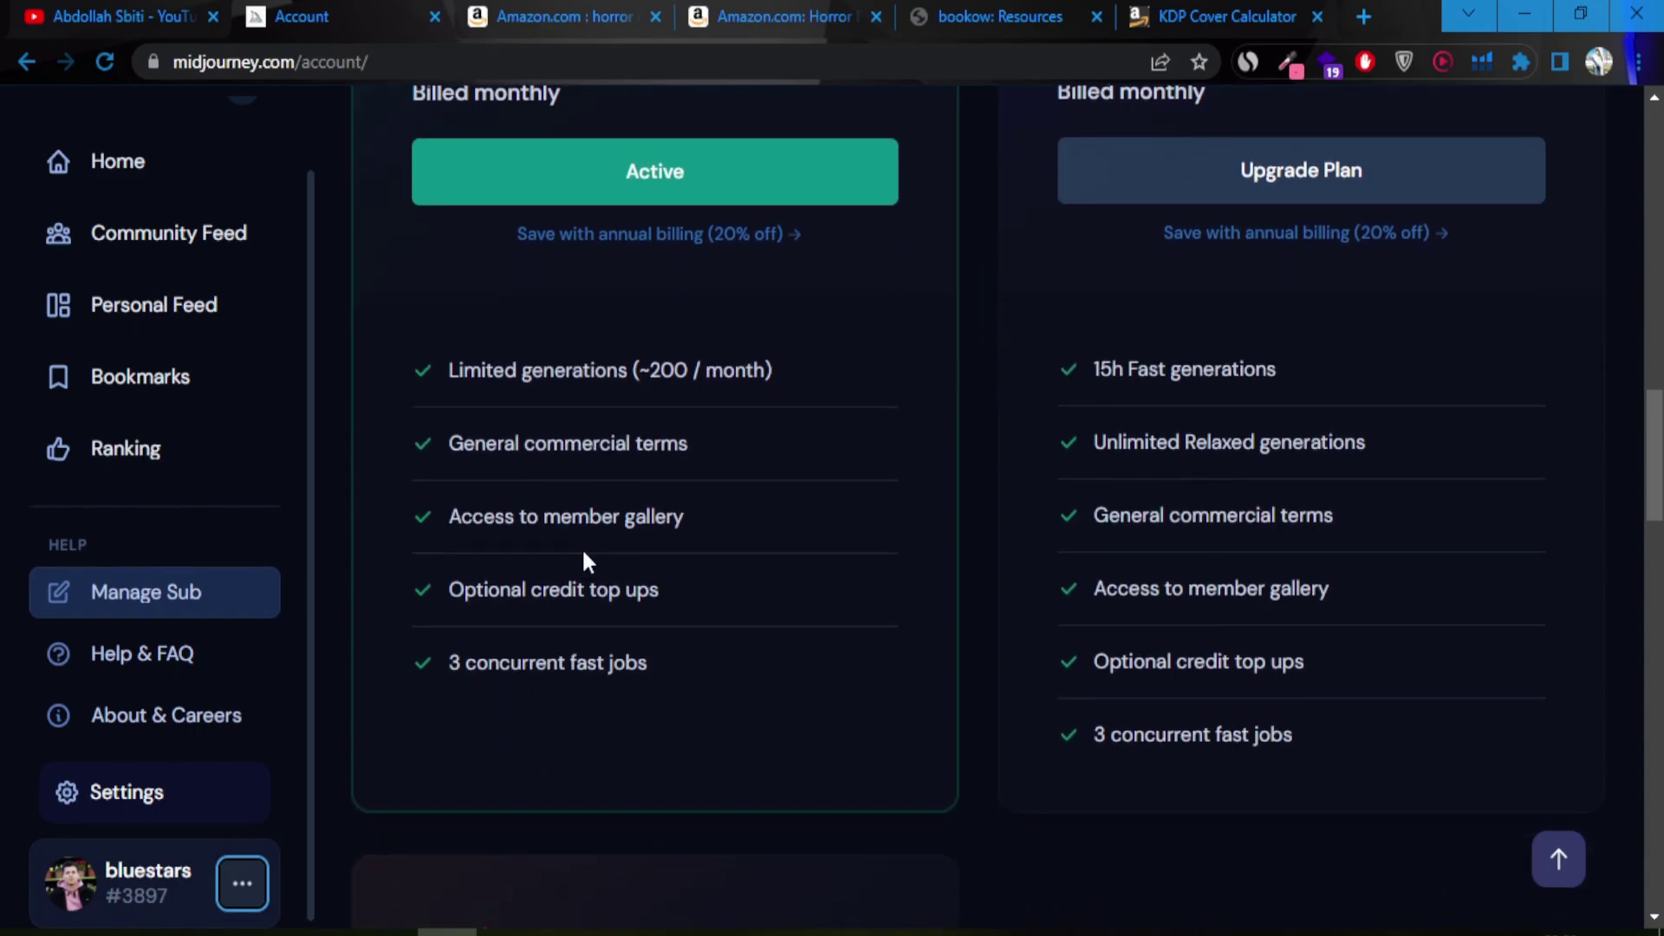
scroll(585, 549, up, 3)
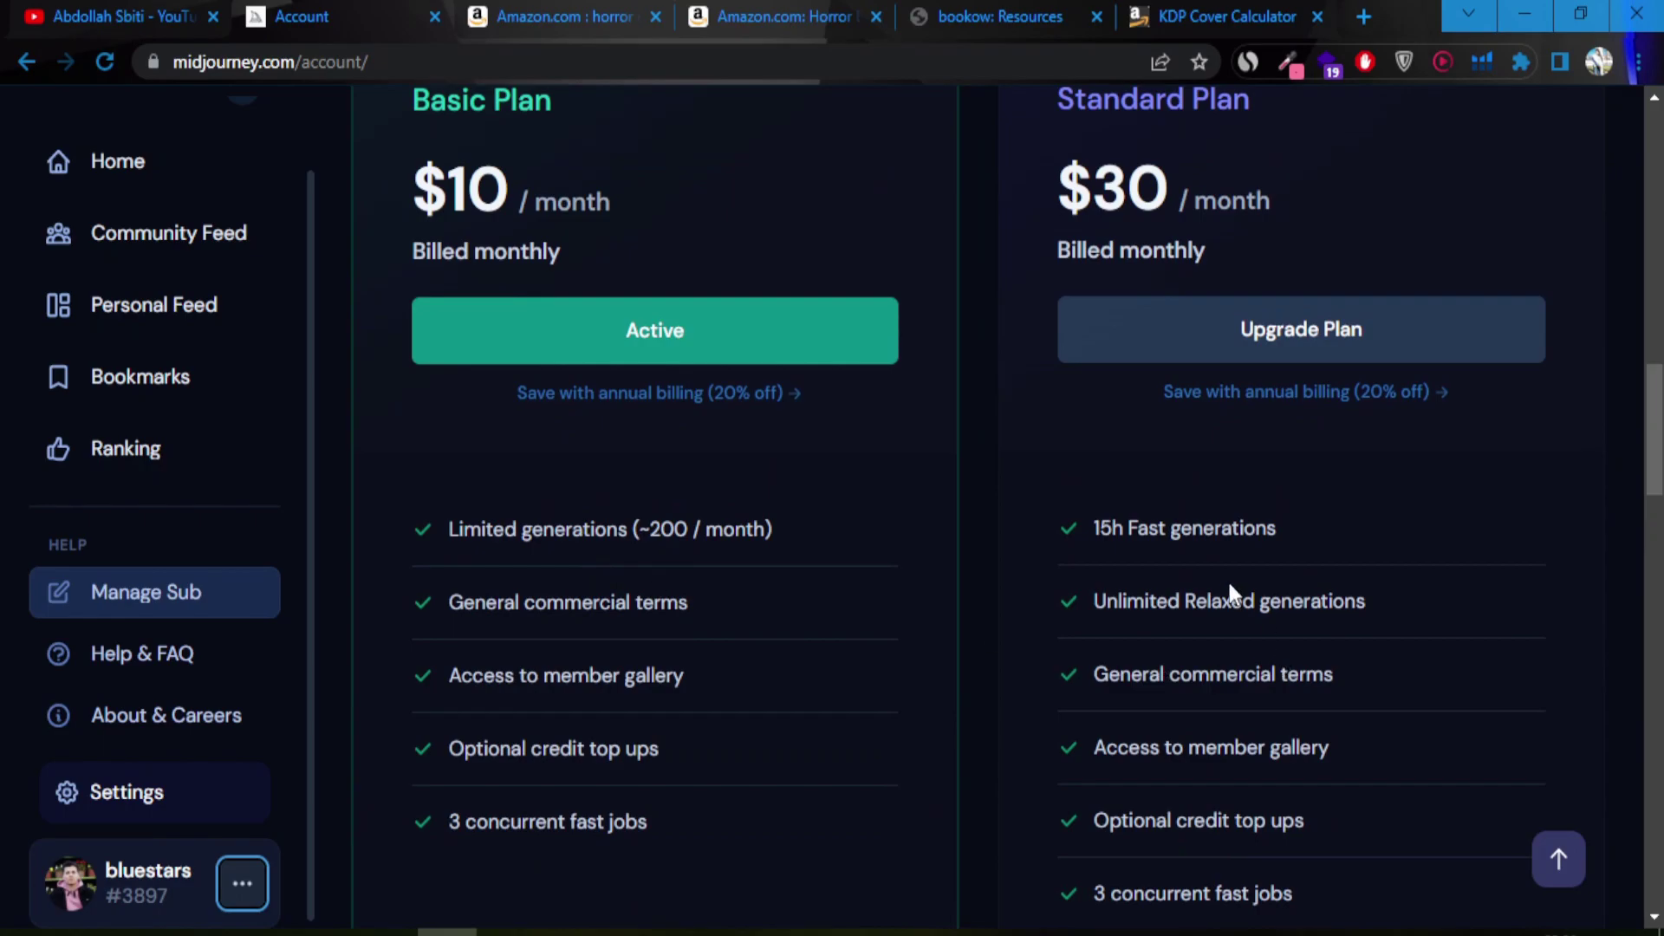
scroll(1228, 584, up, 1)
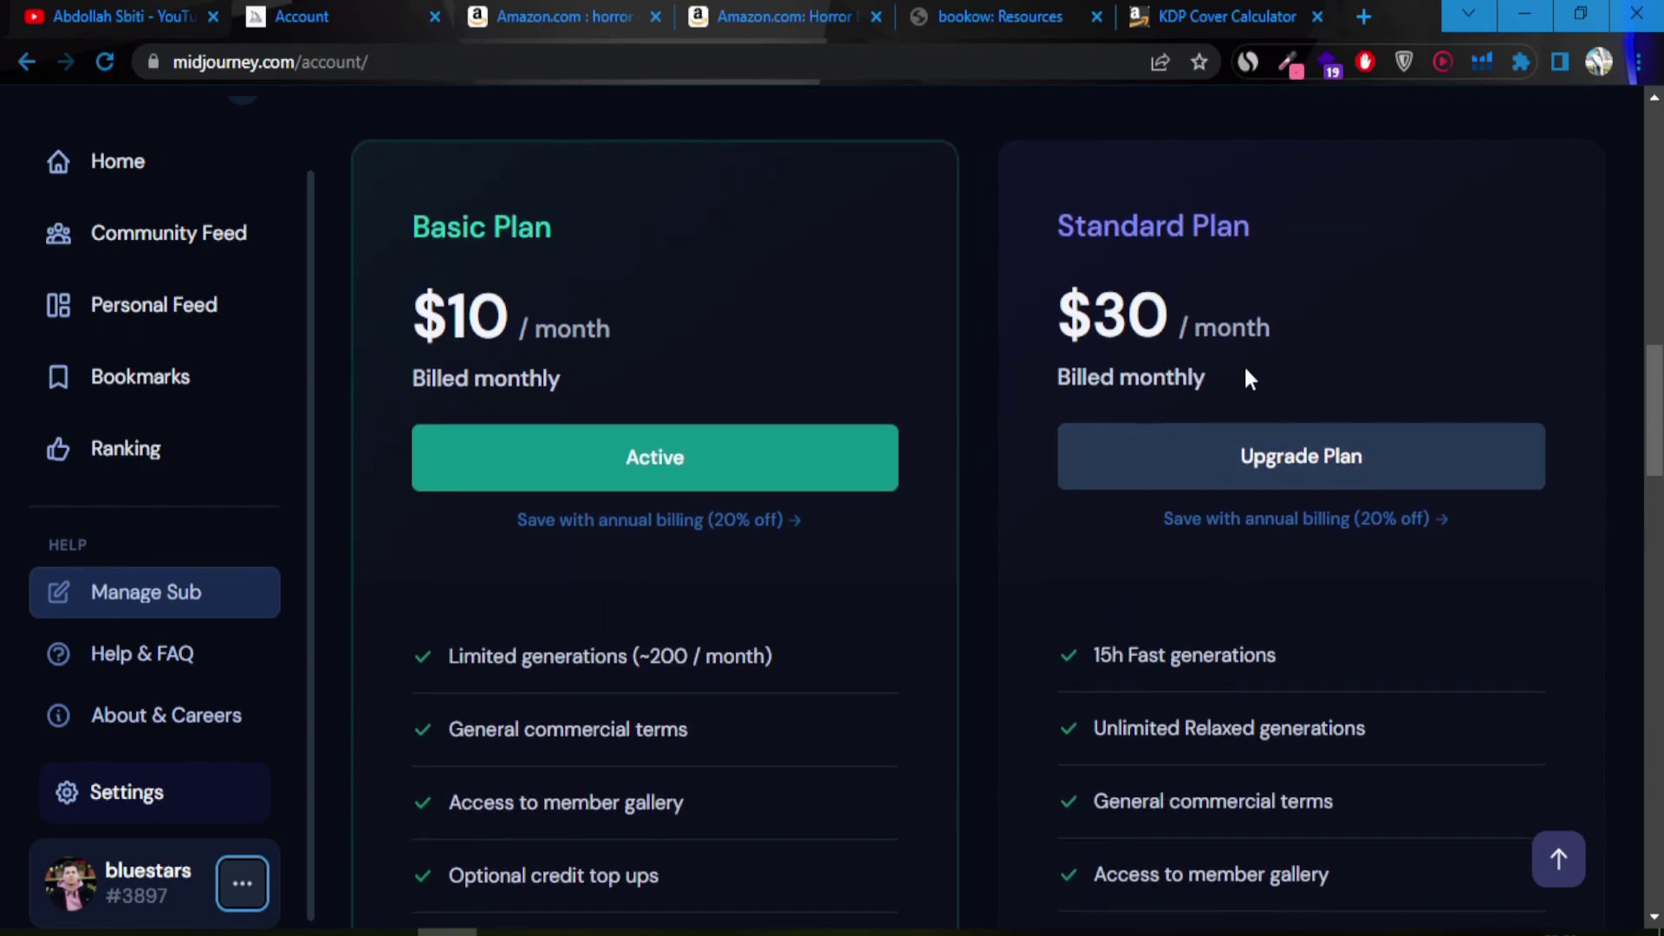
scroll(1245, 372, down, 1)
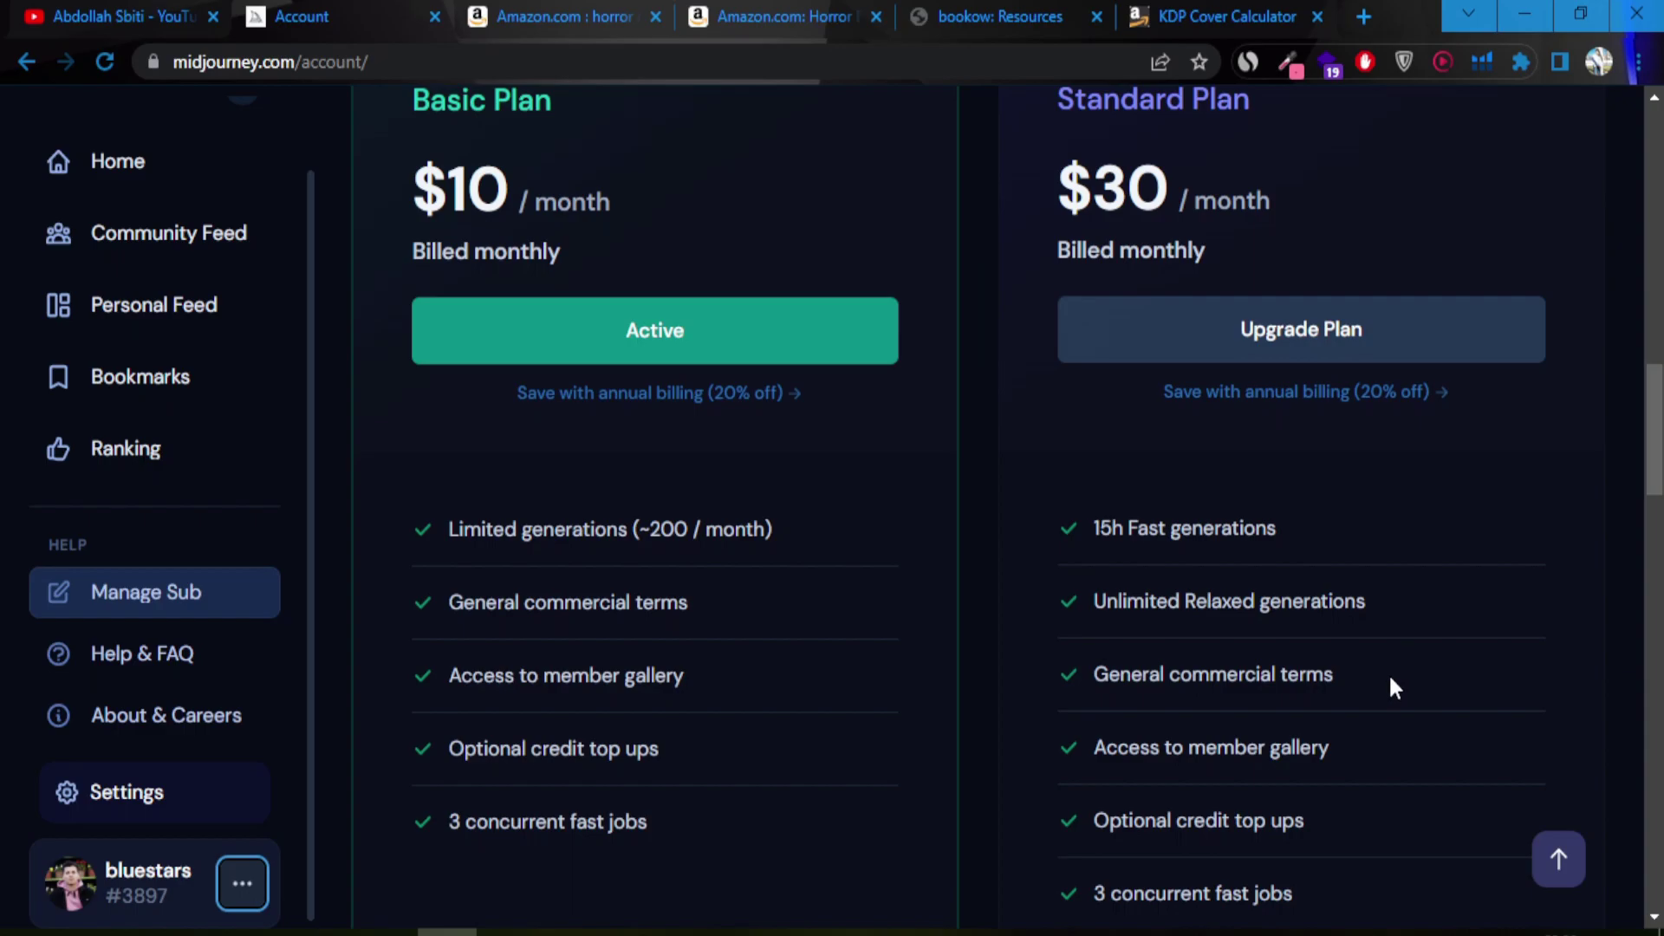
scroll(1366, 699, down, 1)
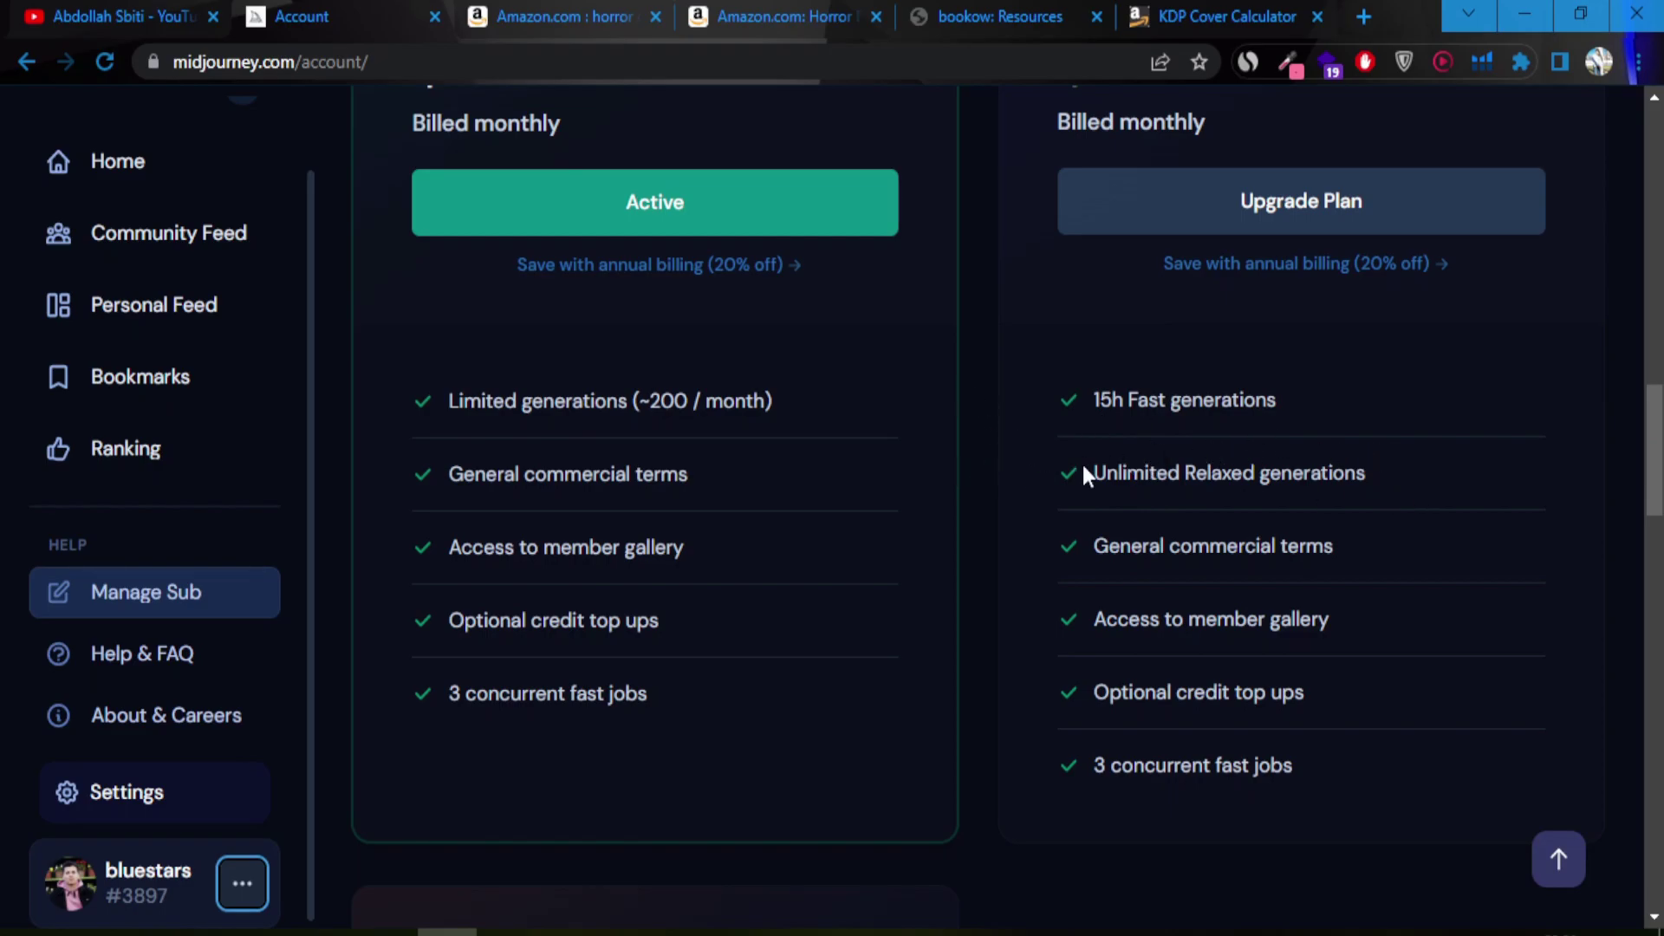
- Examine the Pro plan's price and included features against those of the Basic and Standard plans
scroll(1063, 514, down, 10)
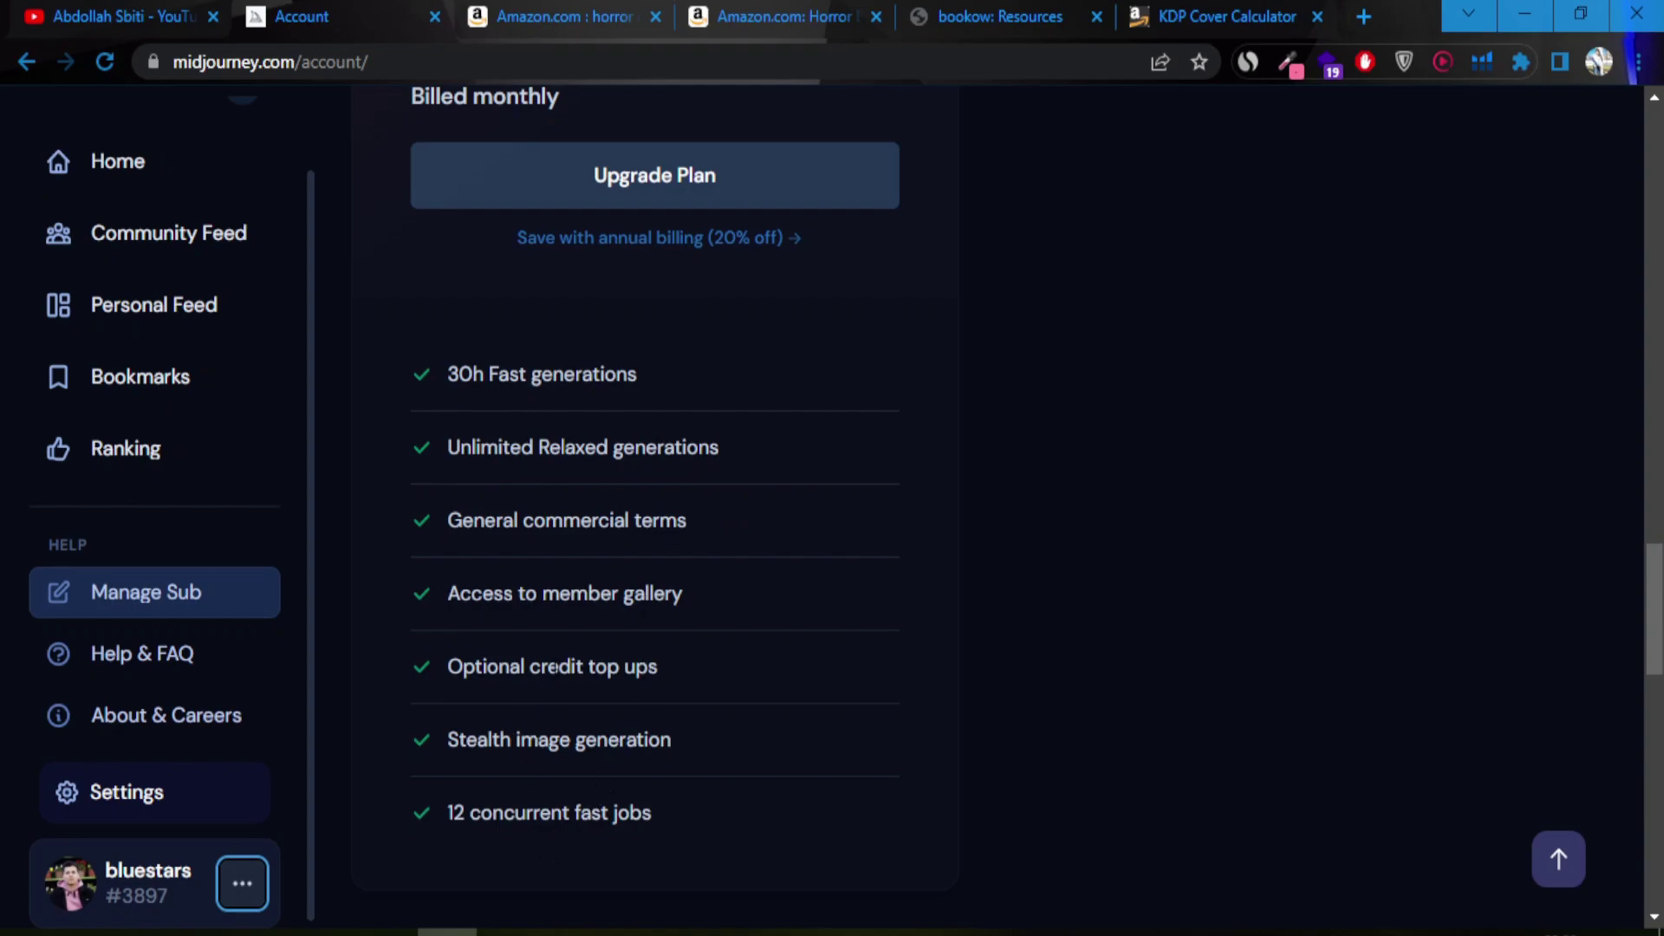
scroll(572, 419, up, 10)
scroll(572, 420, down, 2)
scroll(573, 423, up, 2)
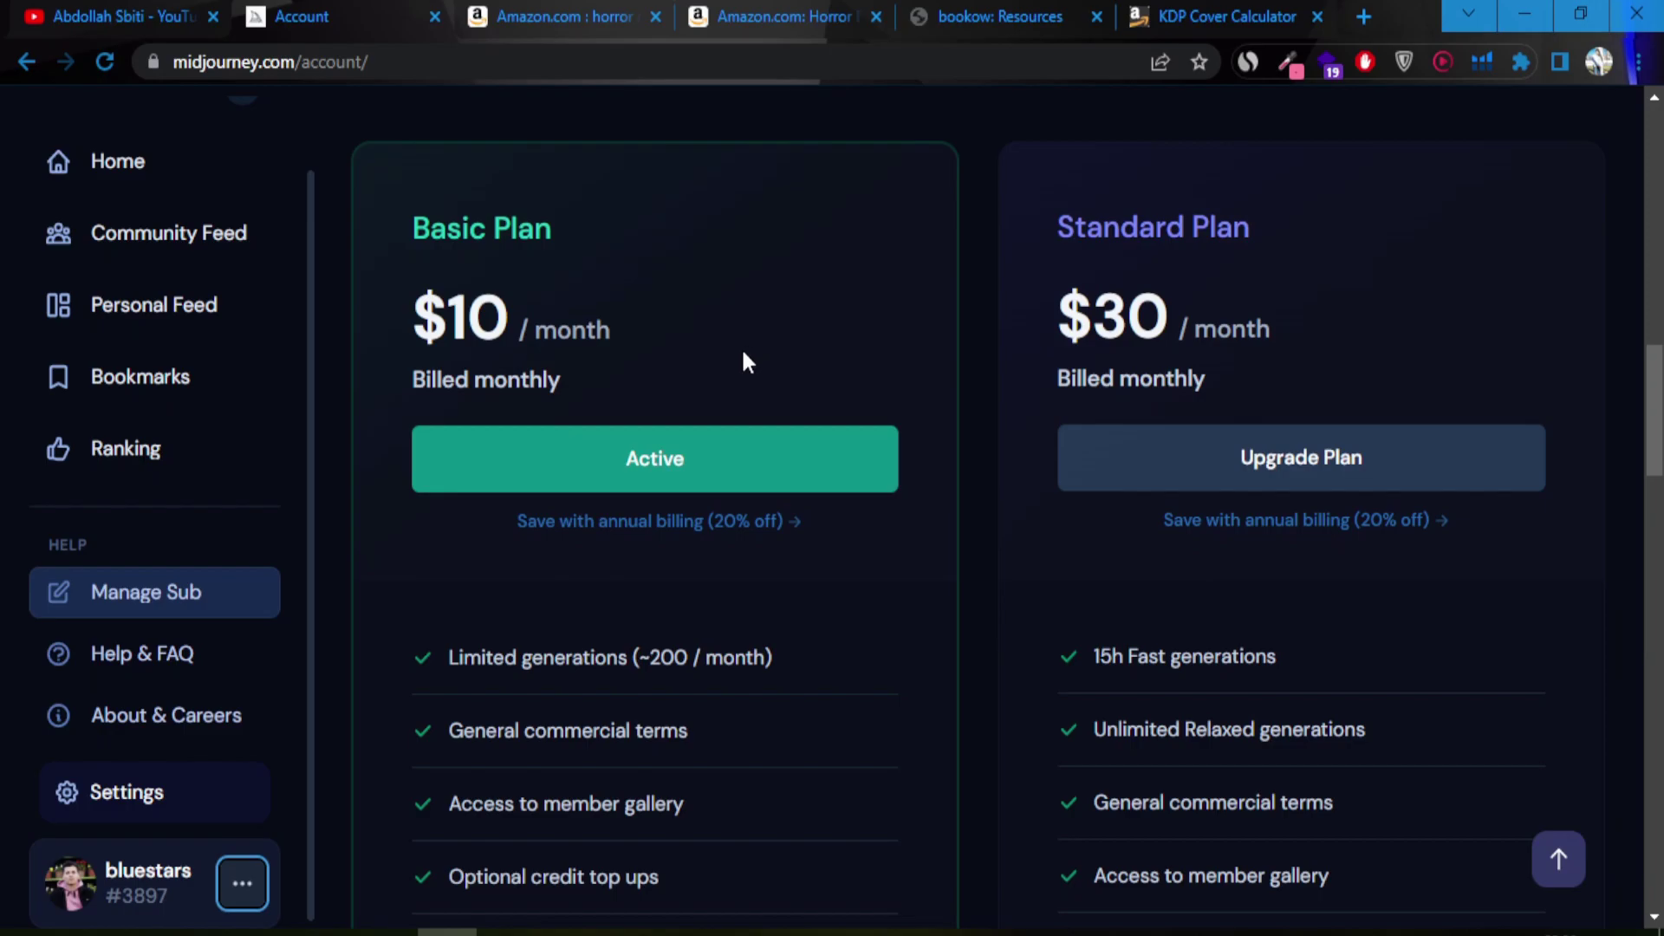
scroll(741, 353, down, 10)
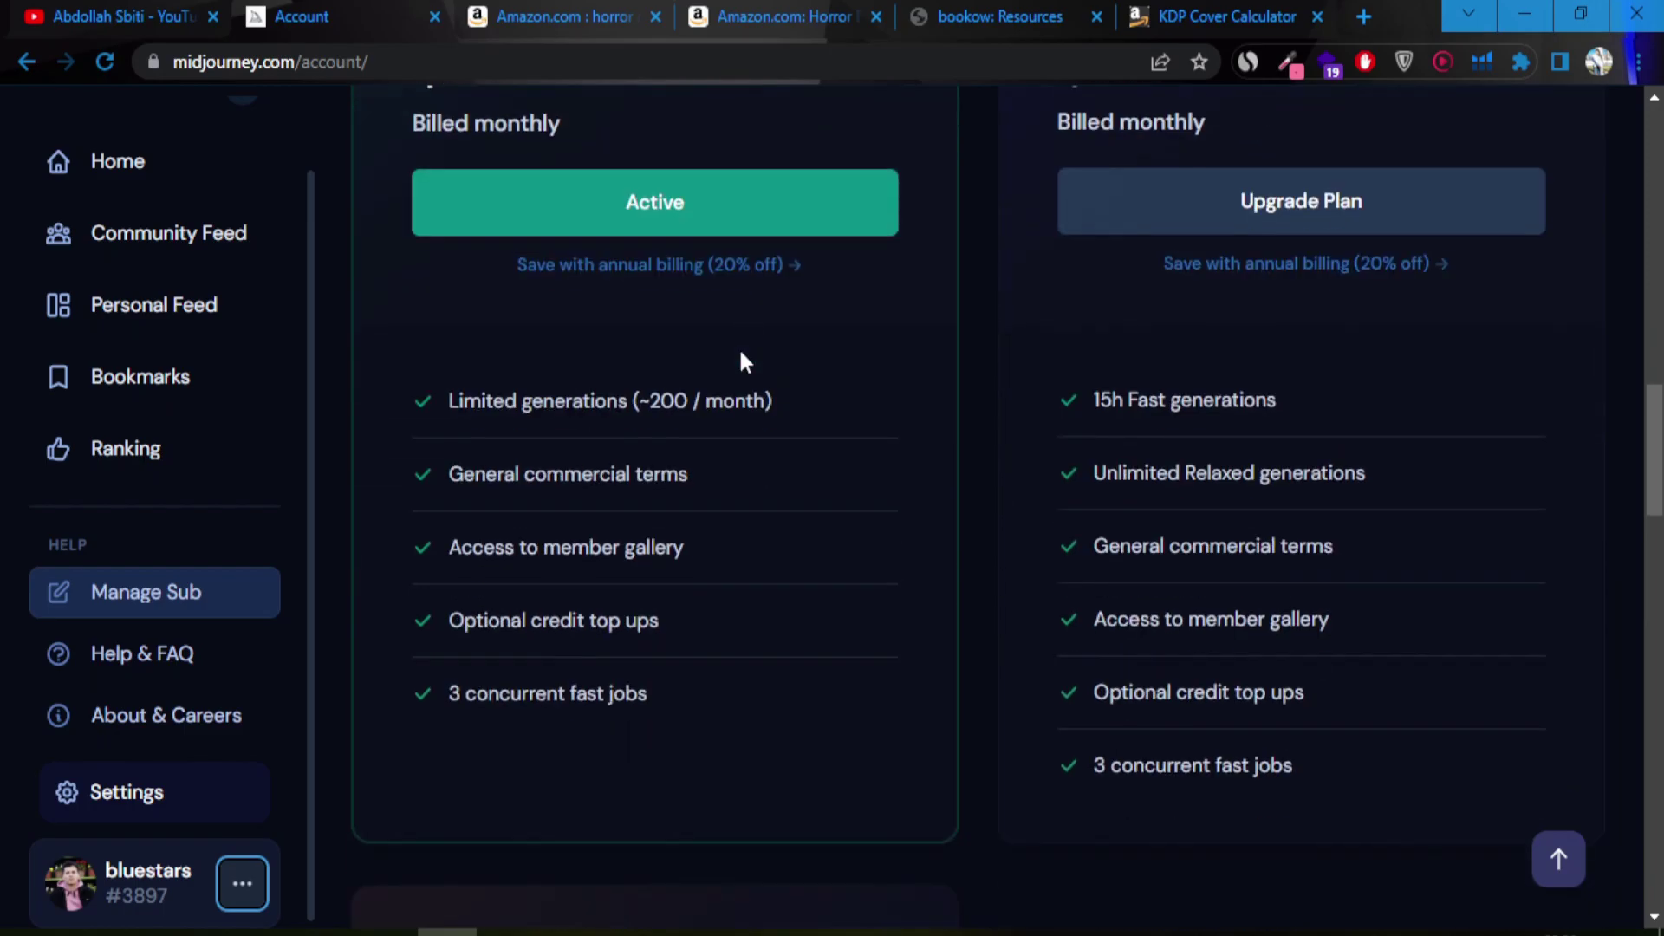
scroll(736, 396, down, 1)
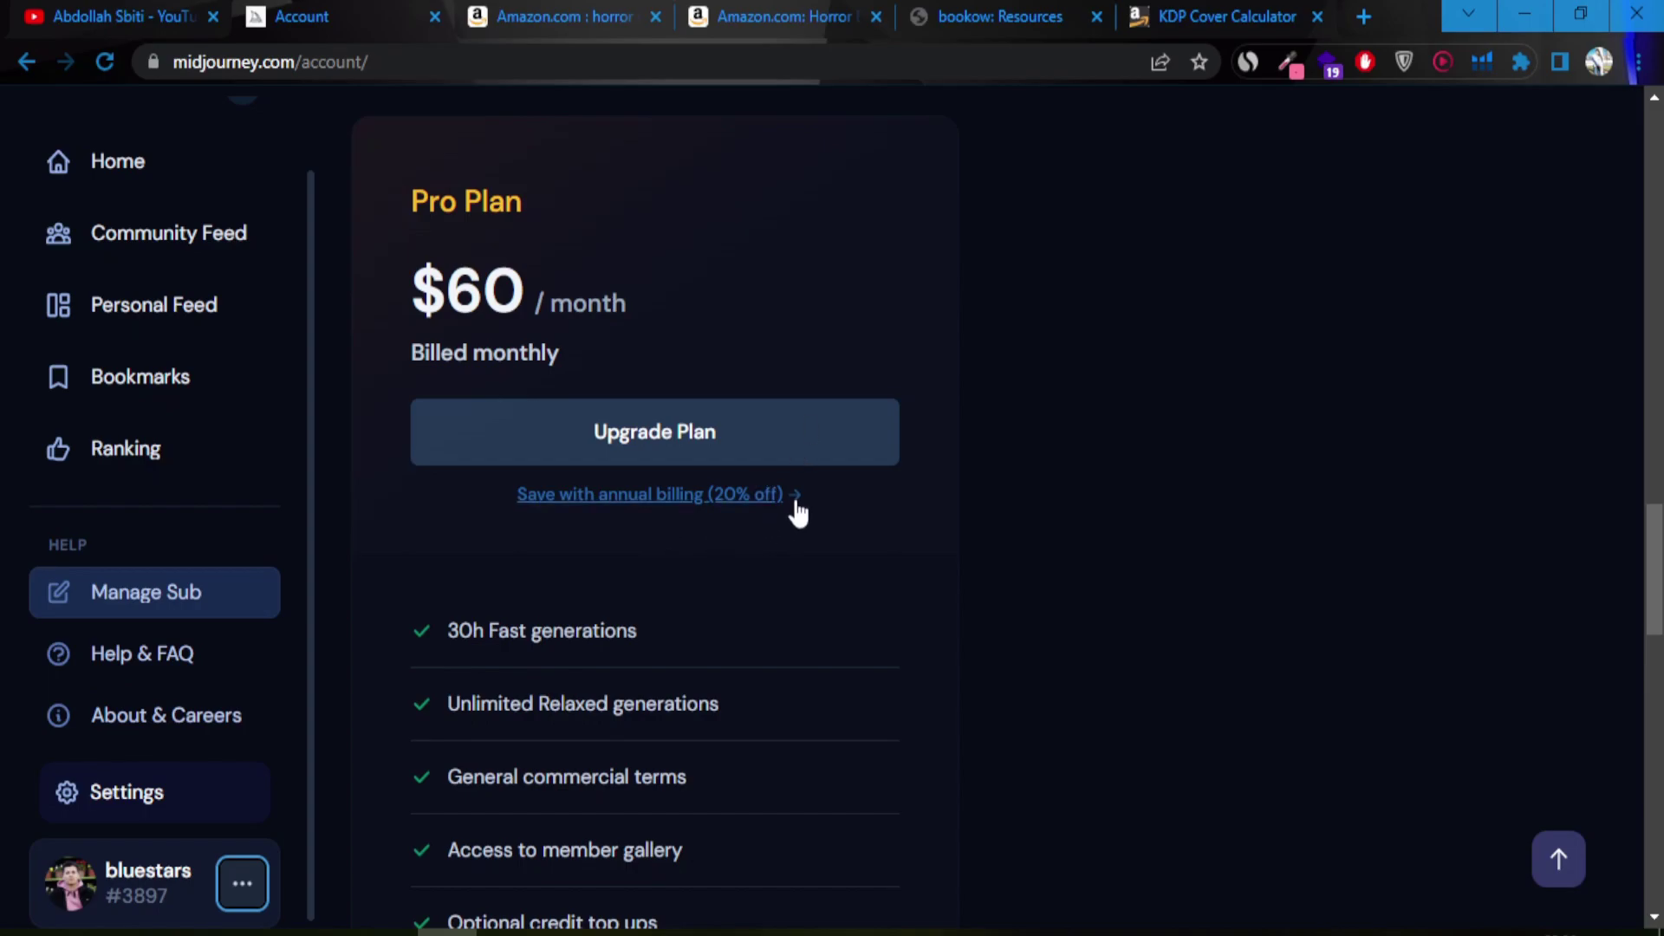
scroll(871, 321, up, 8)
scroll(863, 347, down, 2)
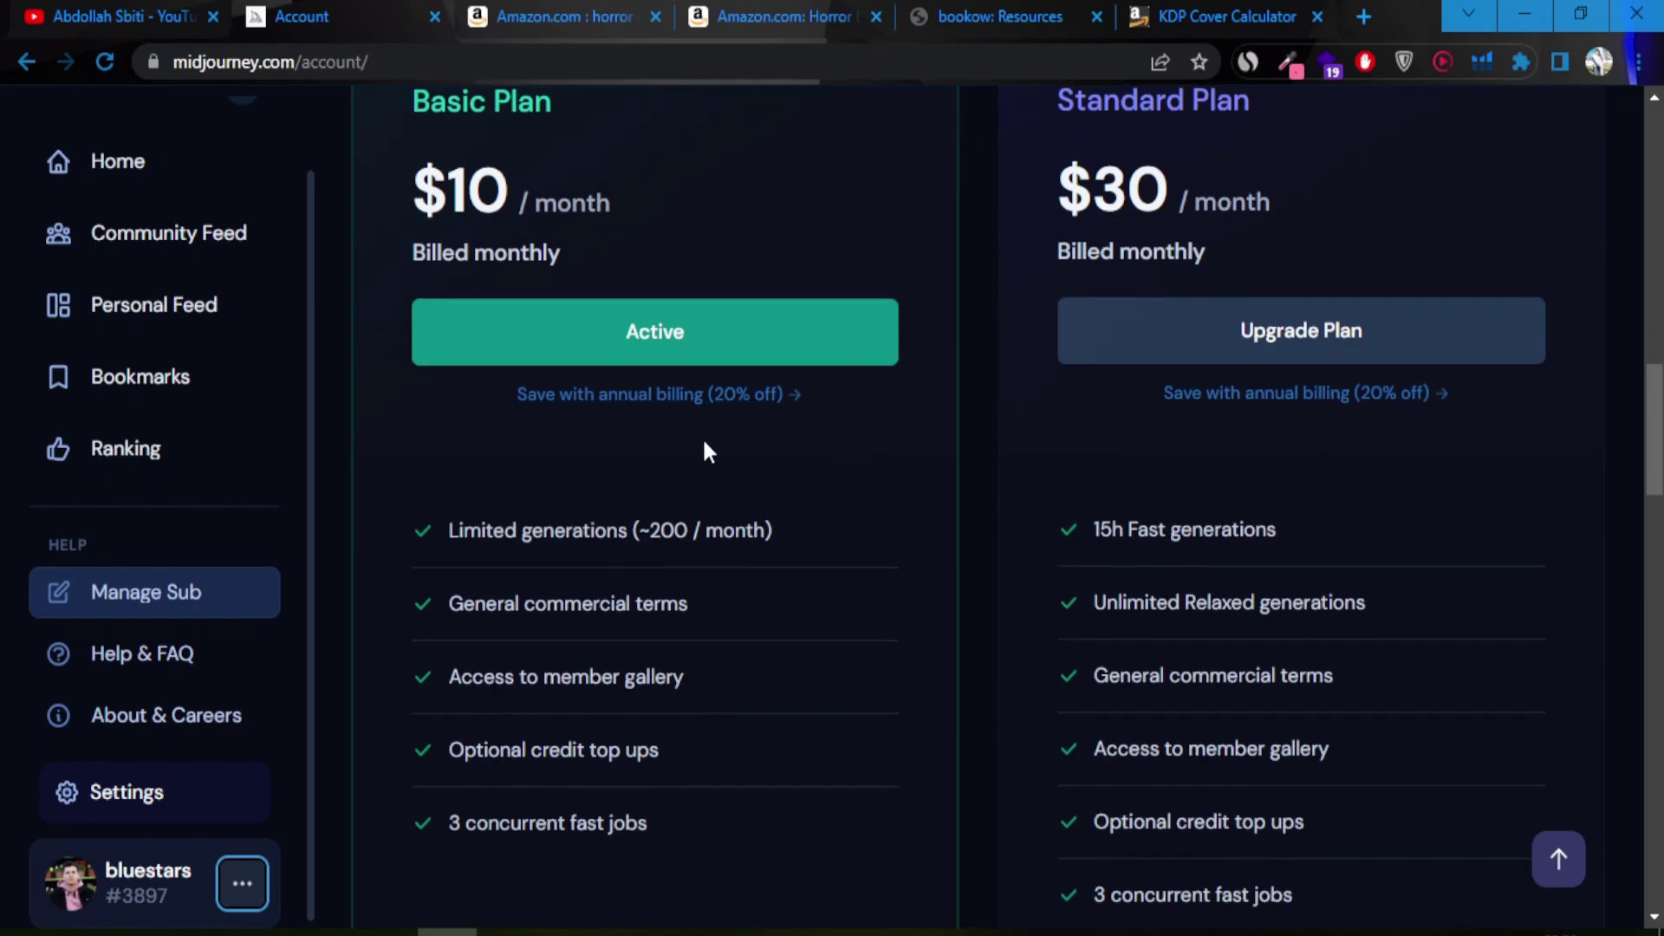
- Review the Basic plan's monthly price, annual billing offer and feature list once more
scroll(703, 442, up, 1)
scroll(575, 416, up, 1)
scroll(576, 520, down, 1)
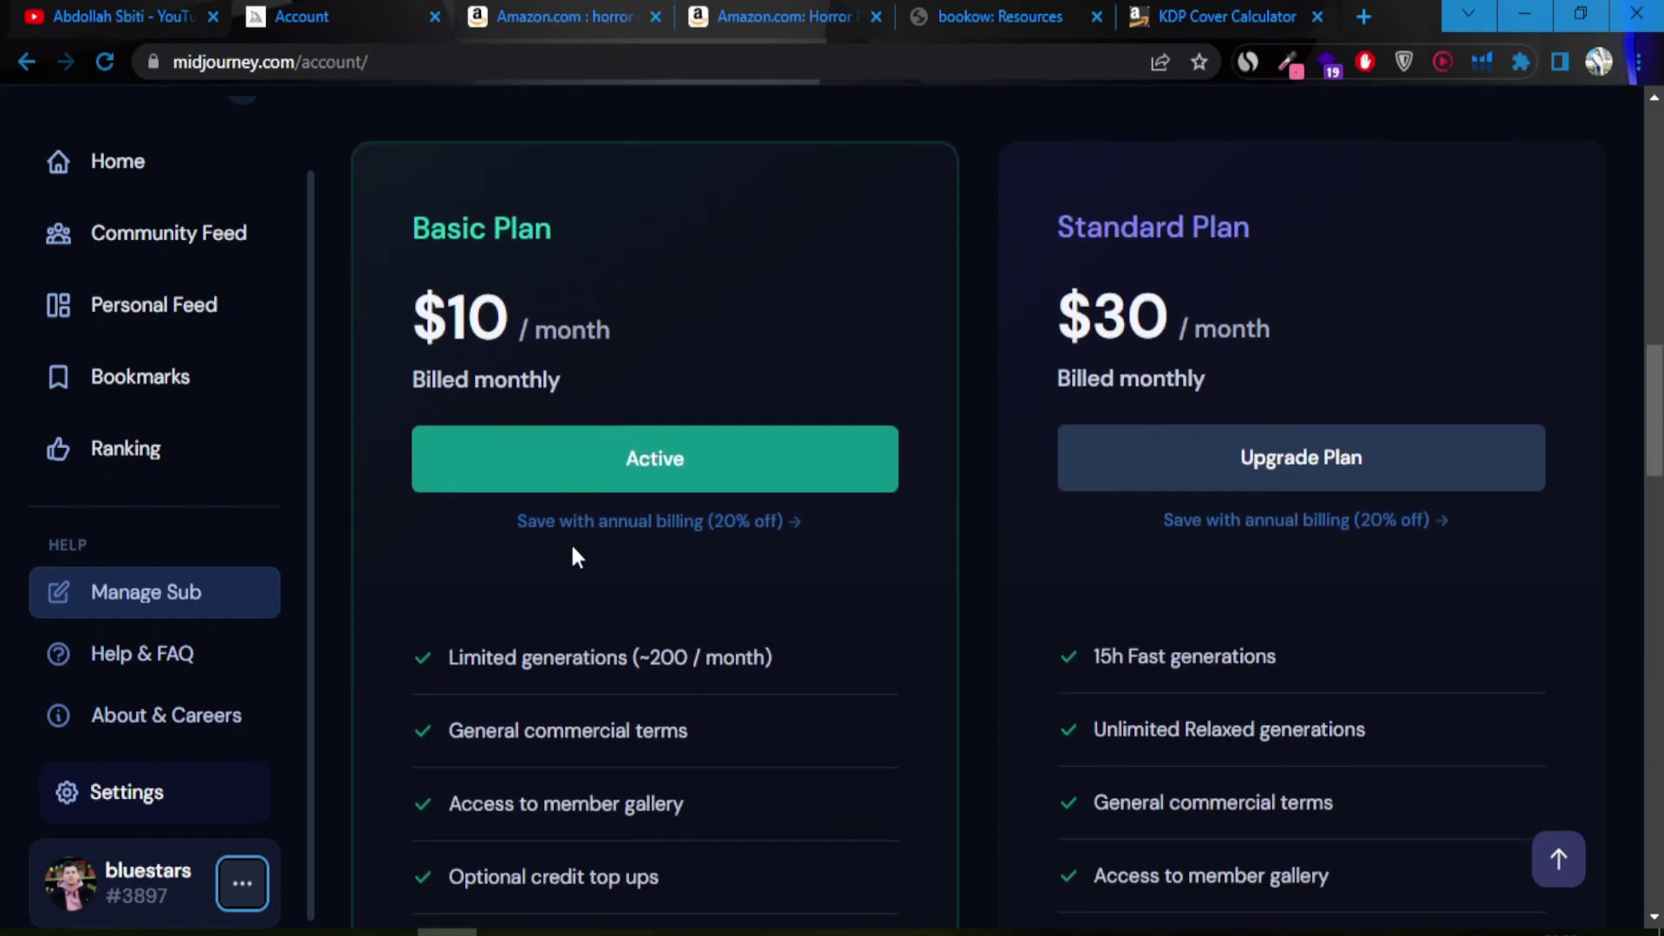
scroll(624, 529, up, 1)
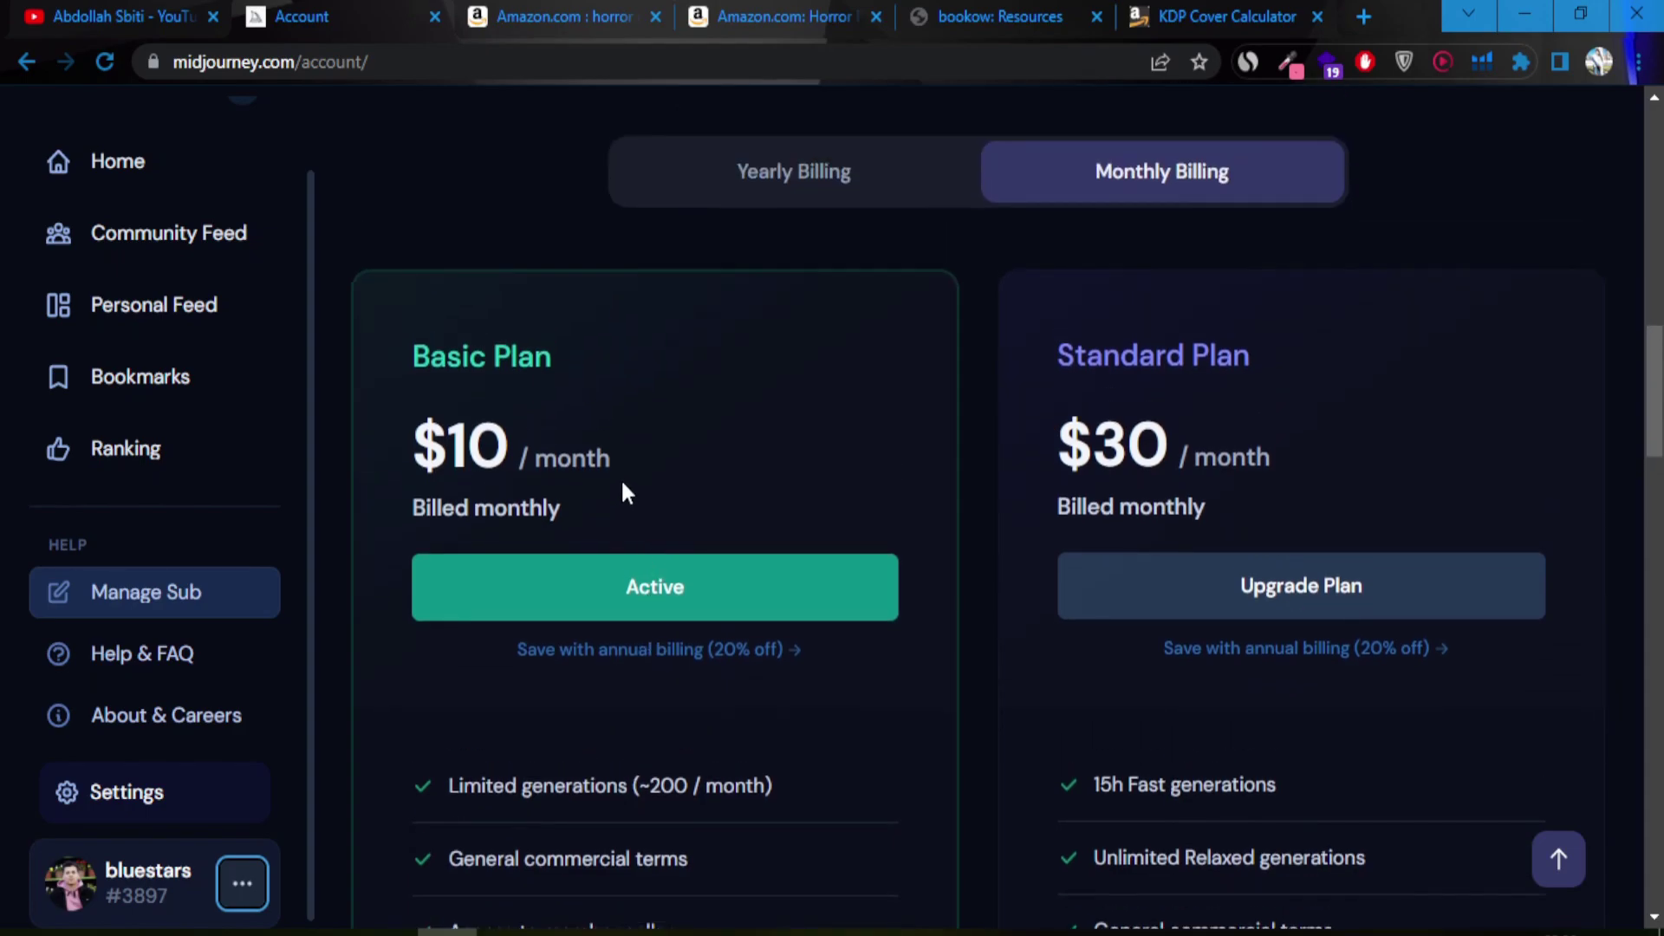
scroll(633, 503, down, 1)
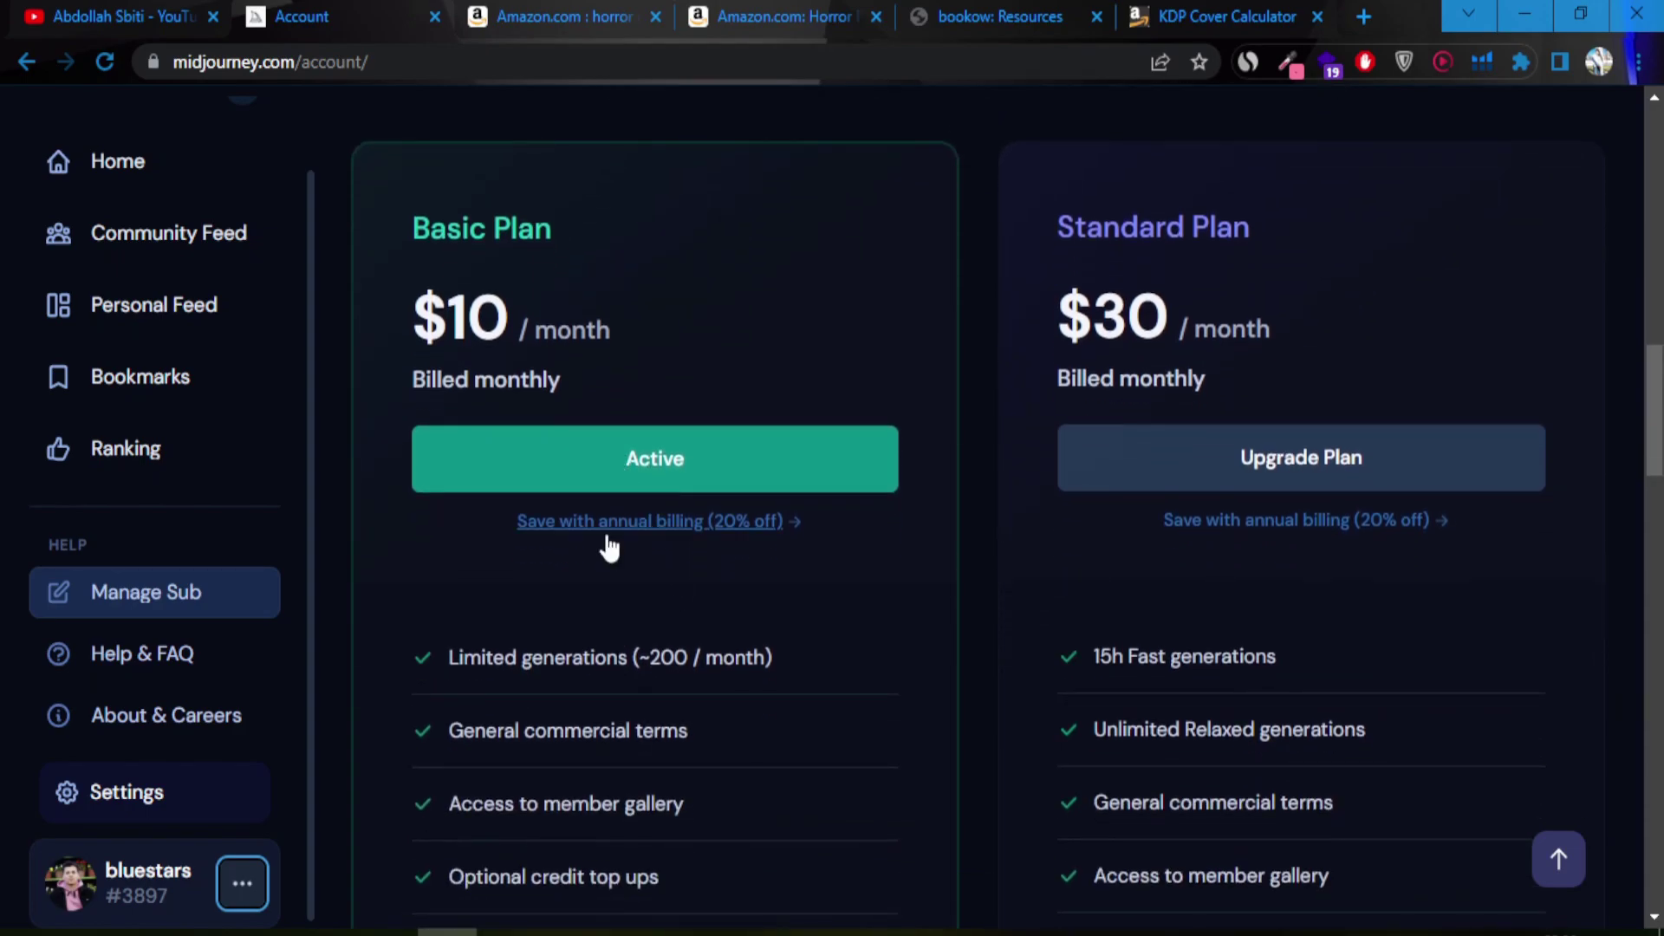
scroll(612, 377, down, 1)
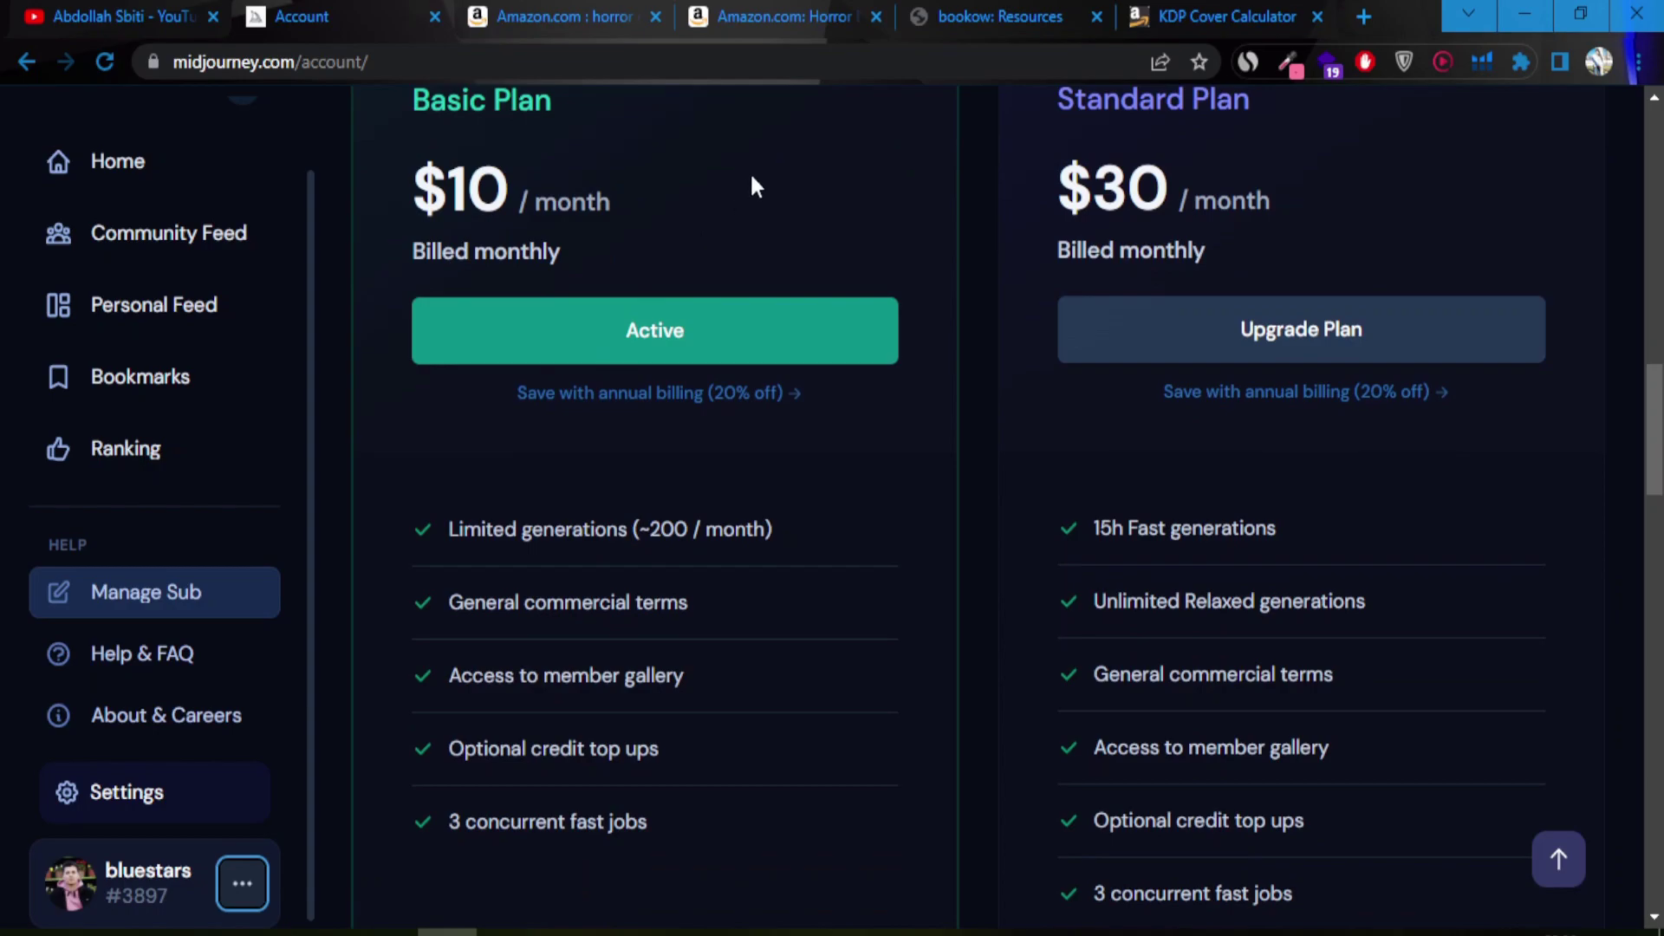
scroll(751, 182, down, 2)
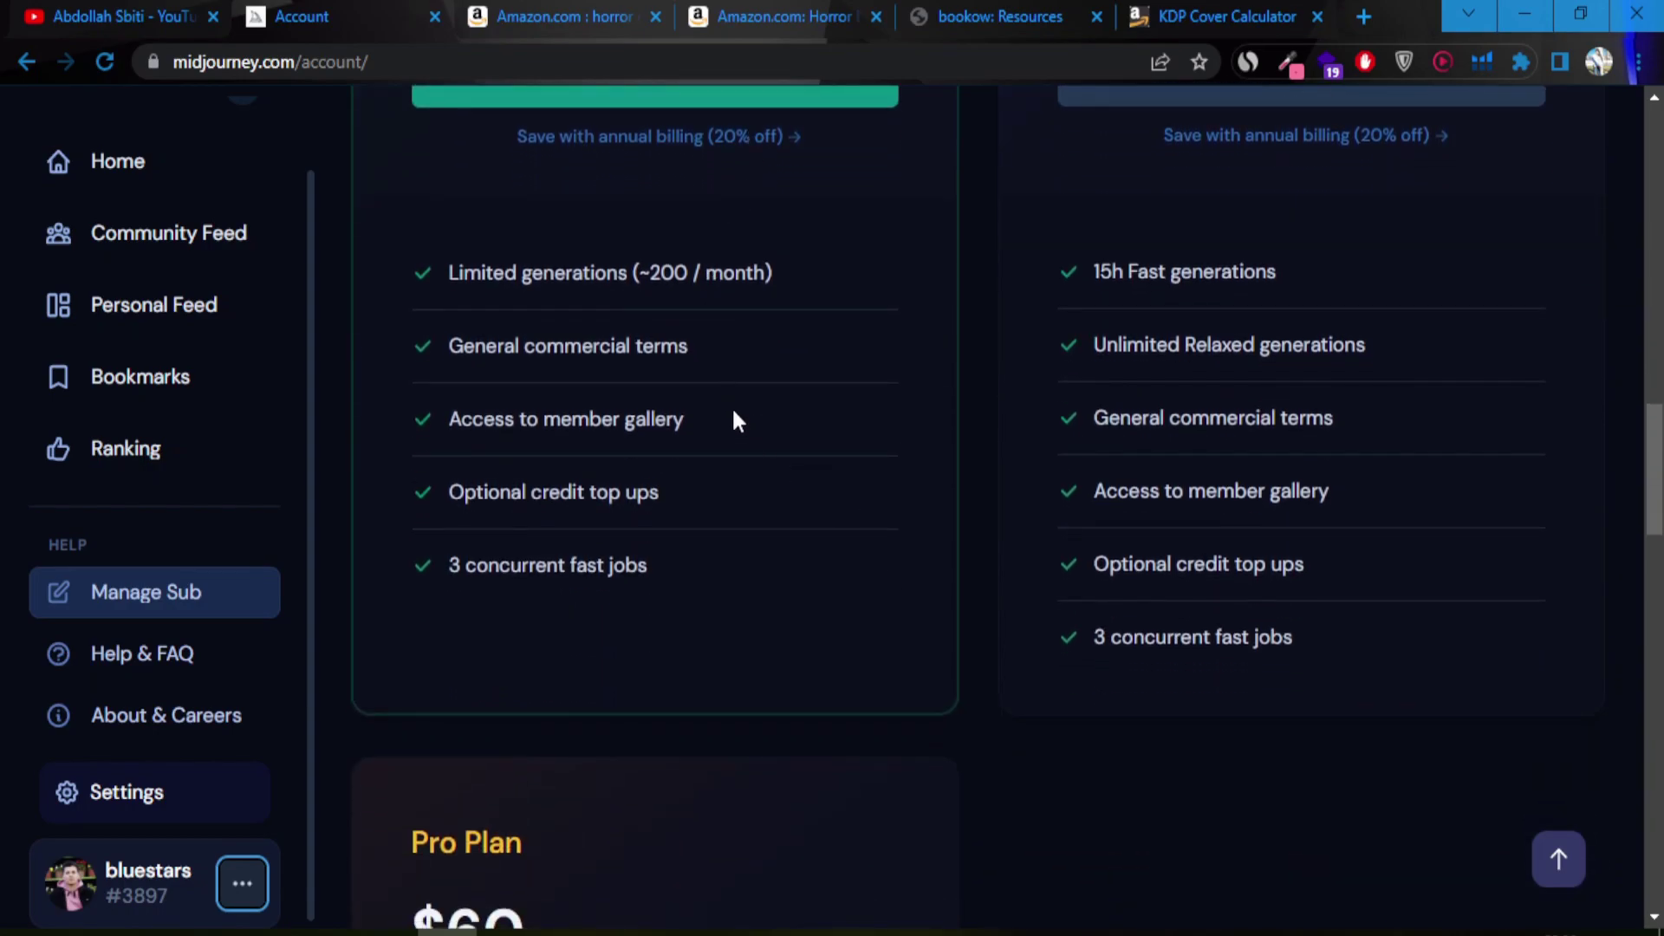
scroll(734, 416, up, 3)
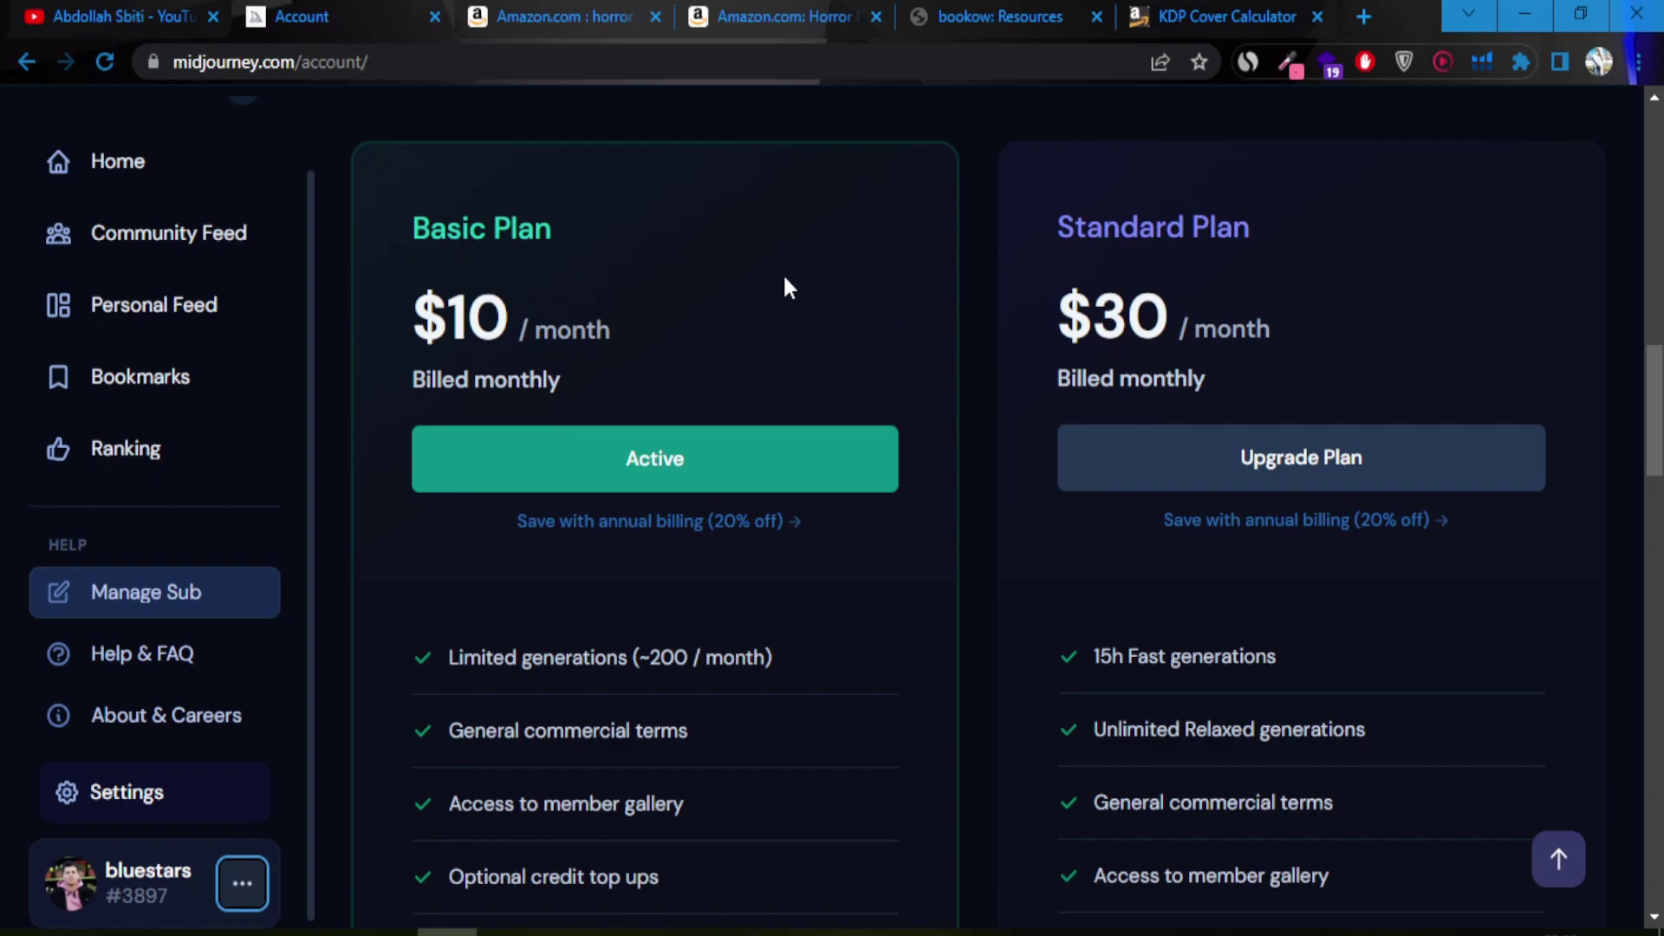
- Switch to Discord's Midjourney Bot chat, start an /imagine command and copy the earlier prompt for the scary killer coloring page
key(alt+Tab)
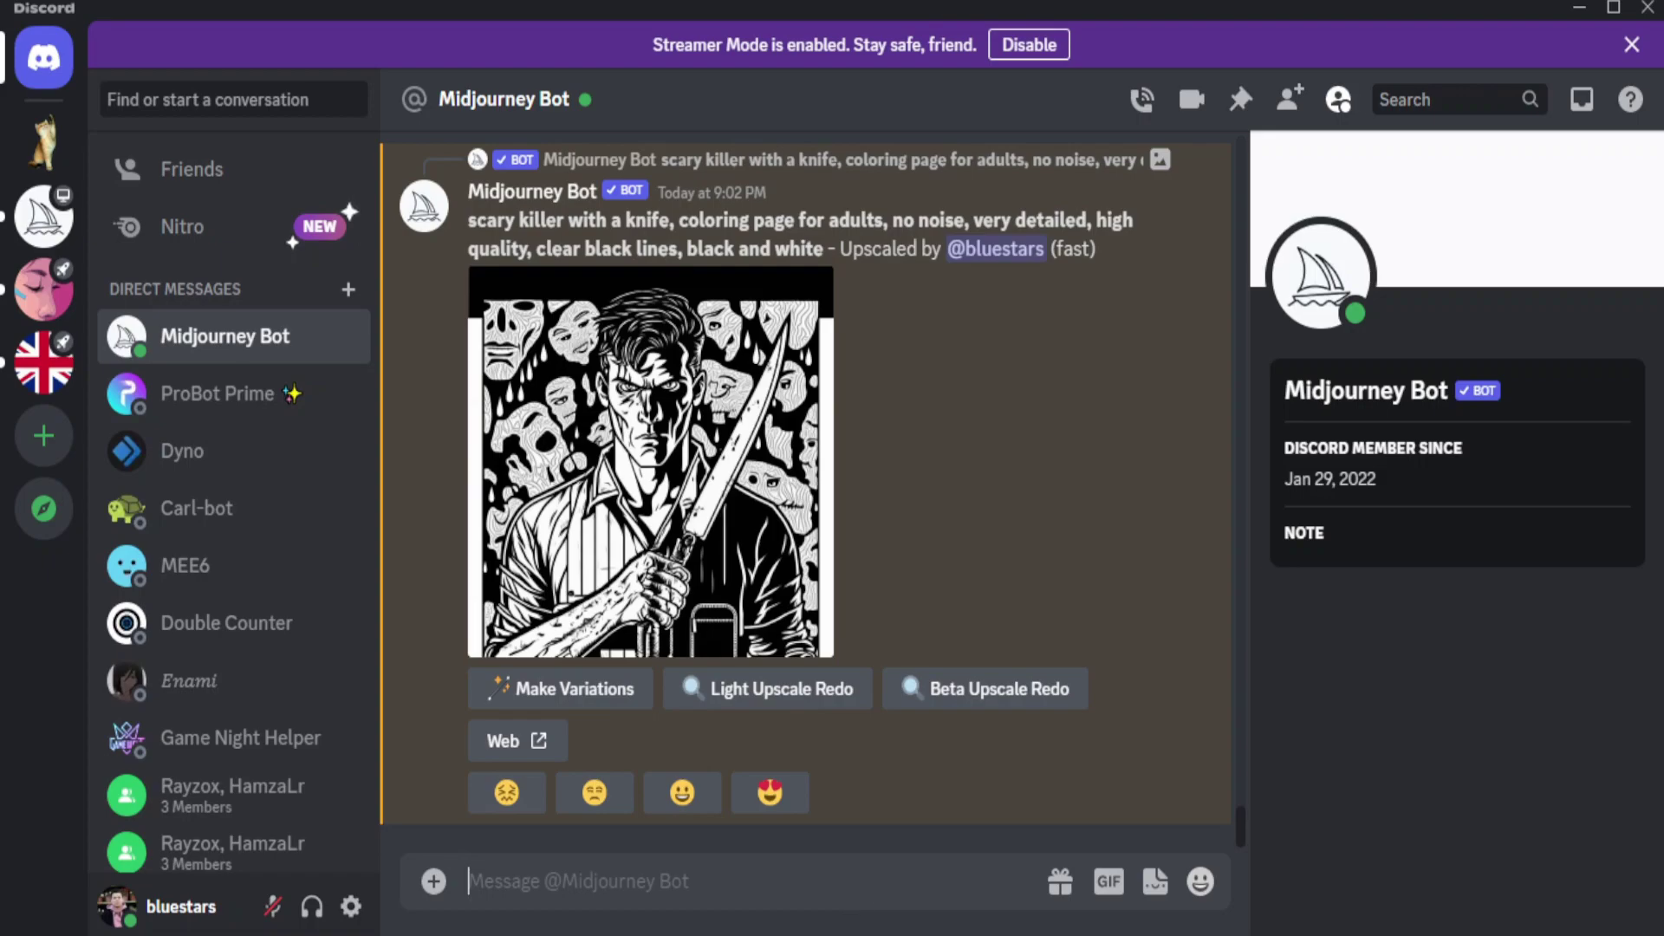
text(/im)
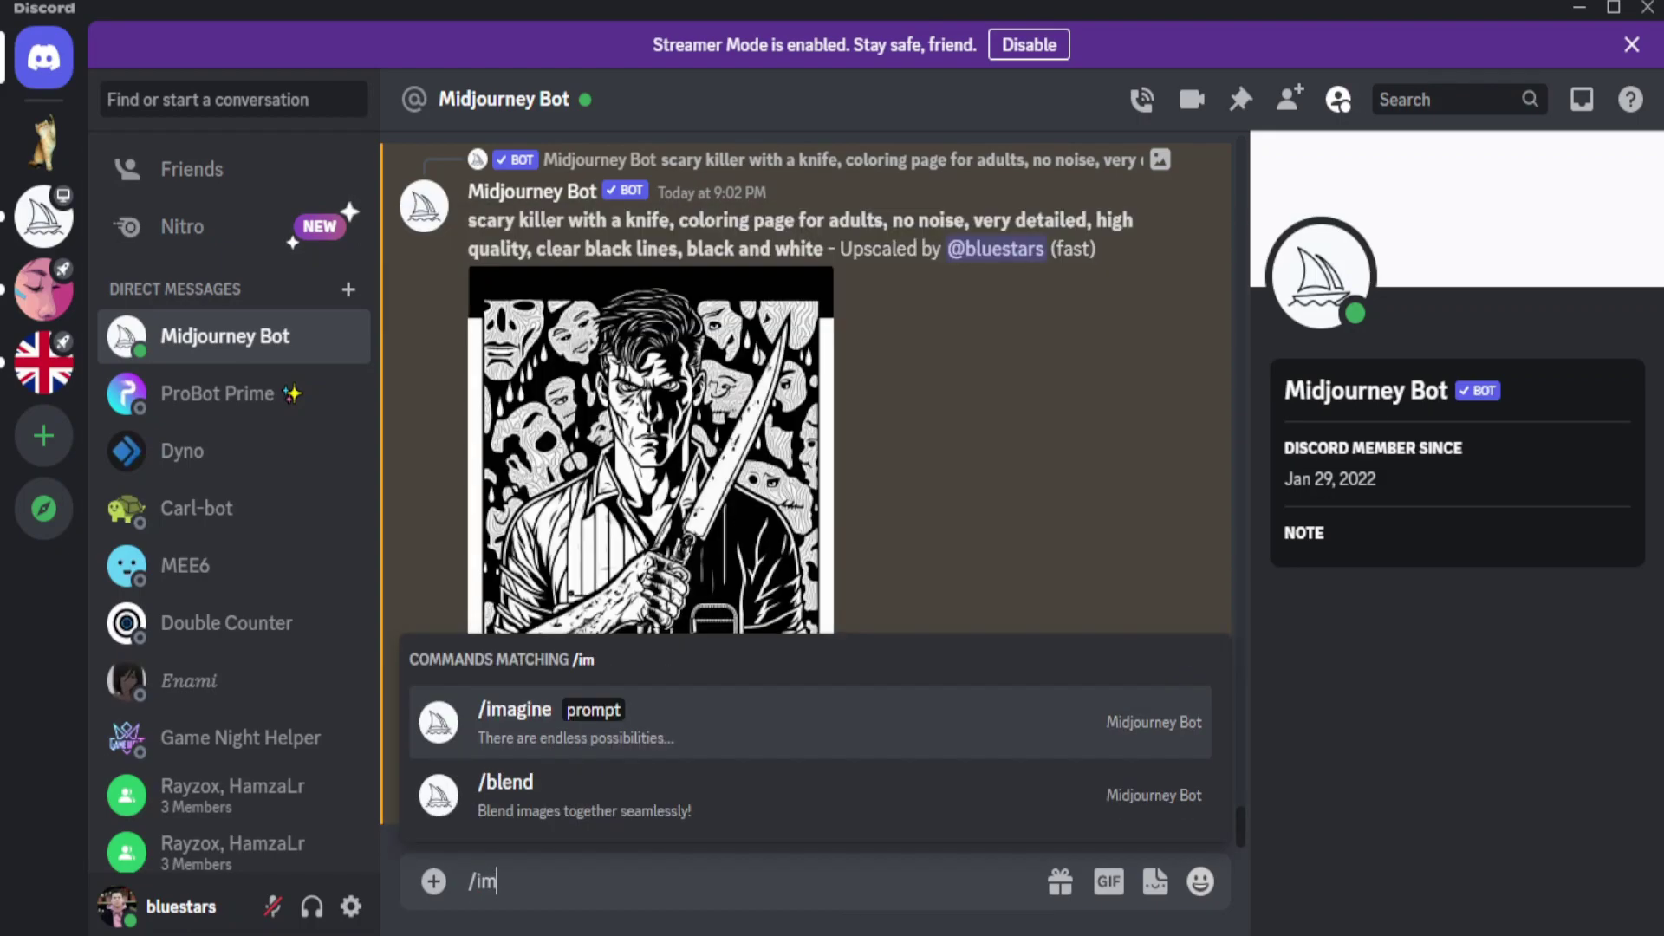
key(Return)
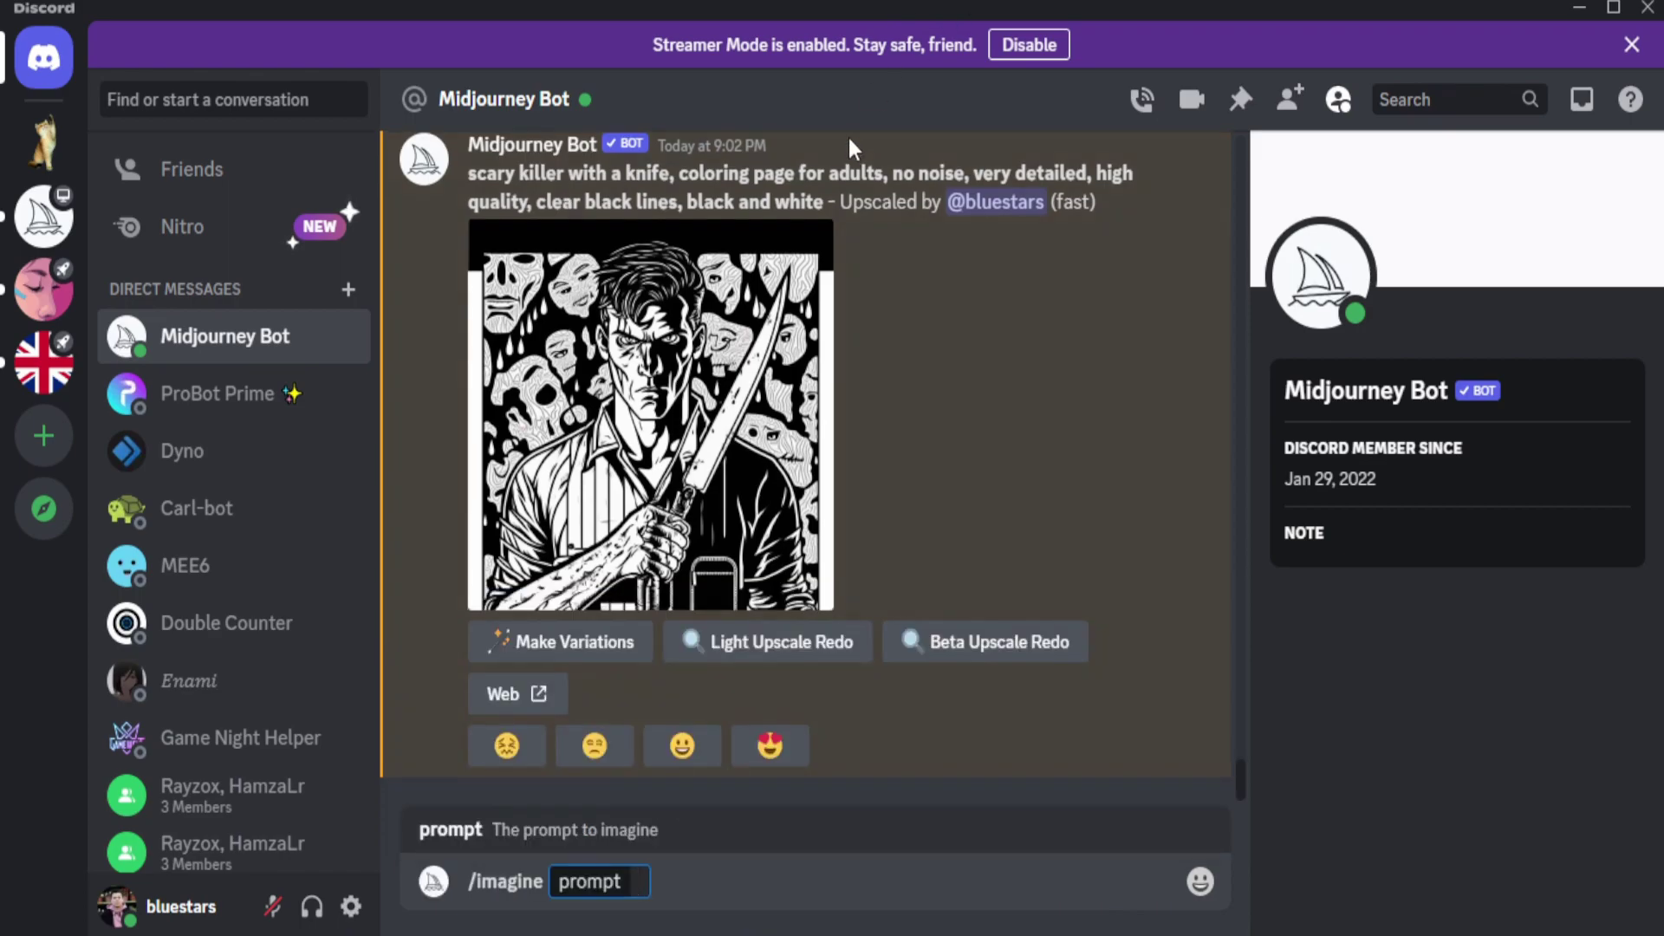
drag(831, 206, 474, 182)
drag(823, 201, 473, 177)
right_click(478, 182)
click(503, 212)
- Submit the /imagine prompt "scary killer with a knife, coloring page for adults, no noise, very detailed, high quality, clear black lines, black and white"
scroll(642, 420, up, 5)
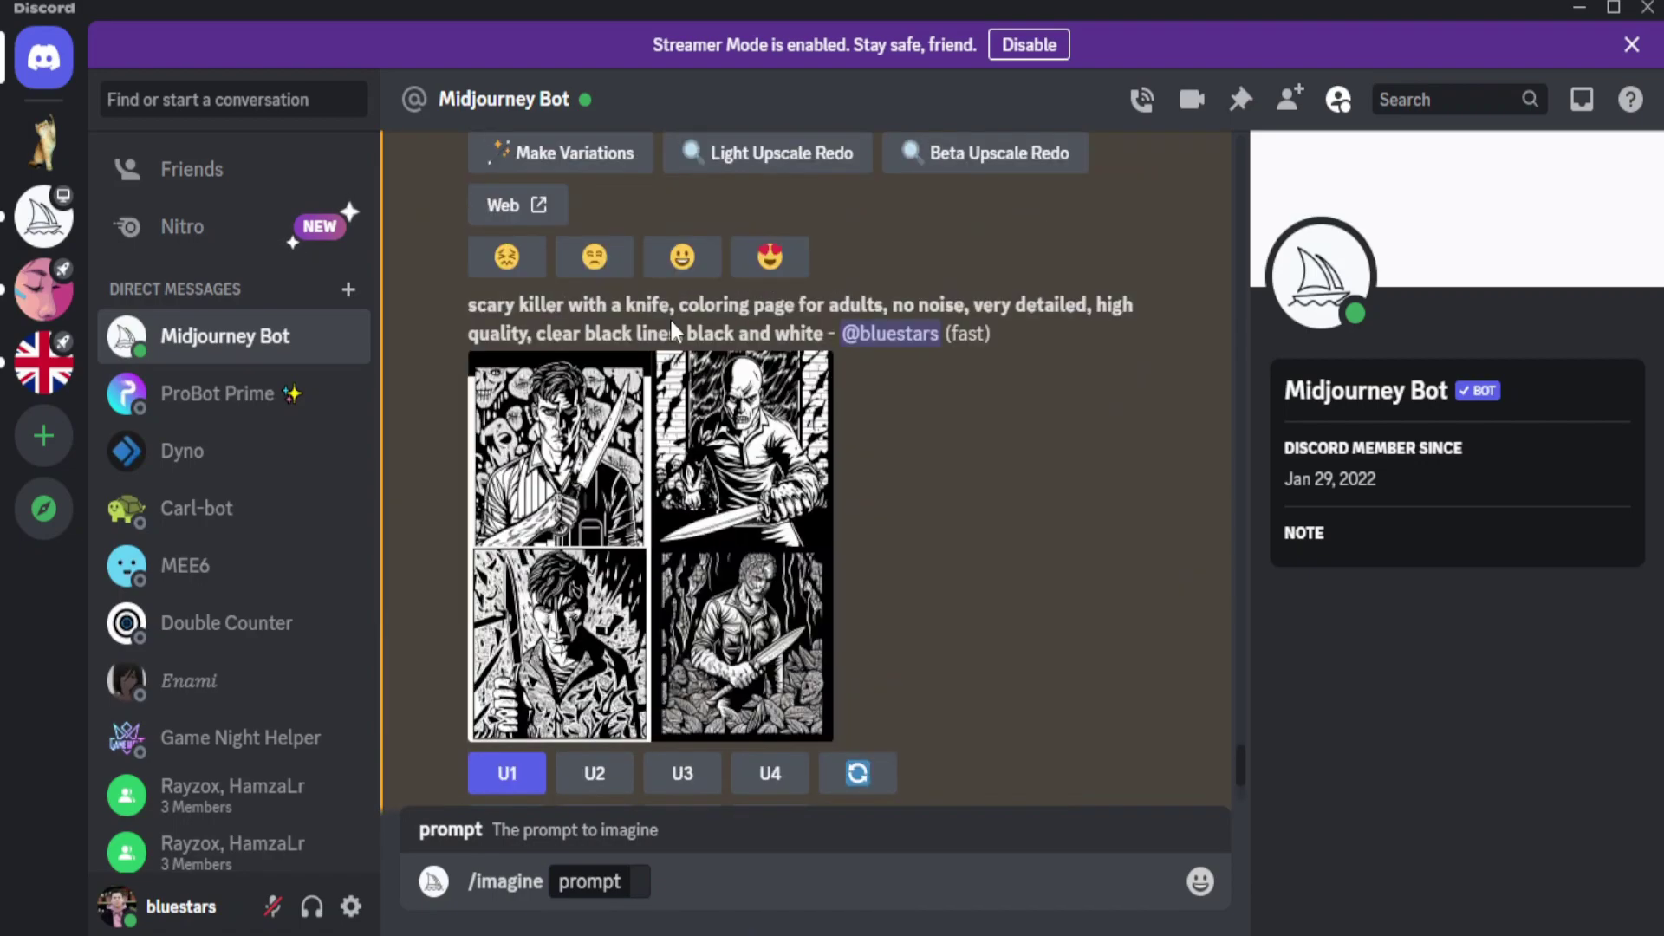
scroll(640, 423, down, 5)
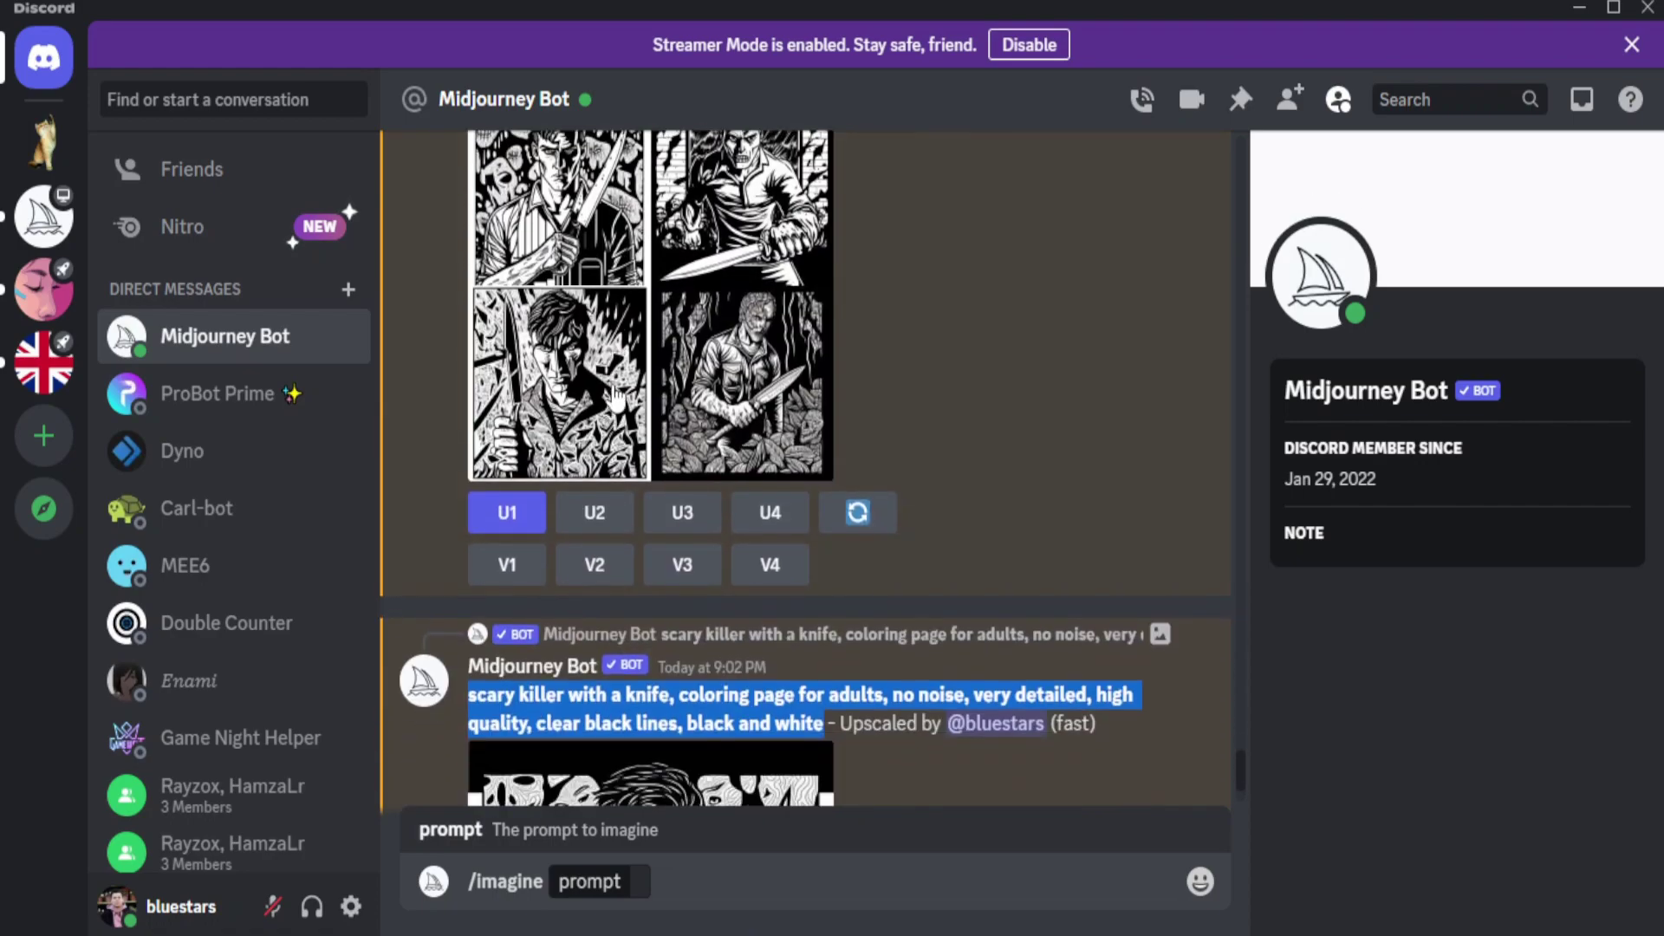
click(634, 882)
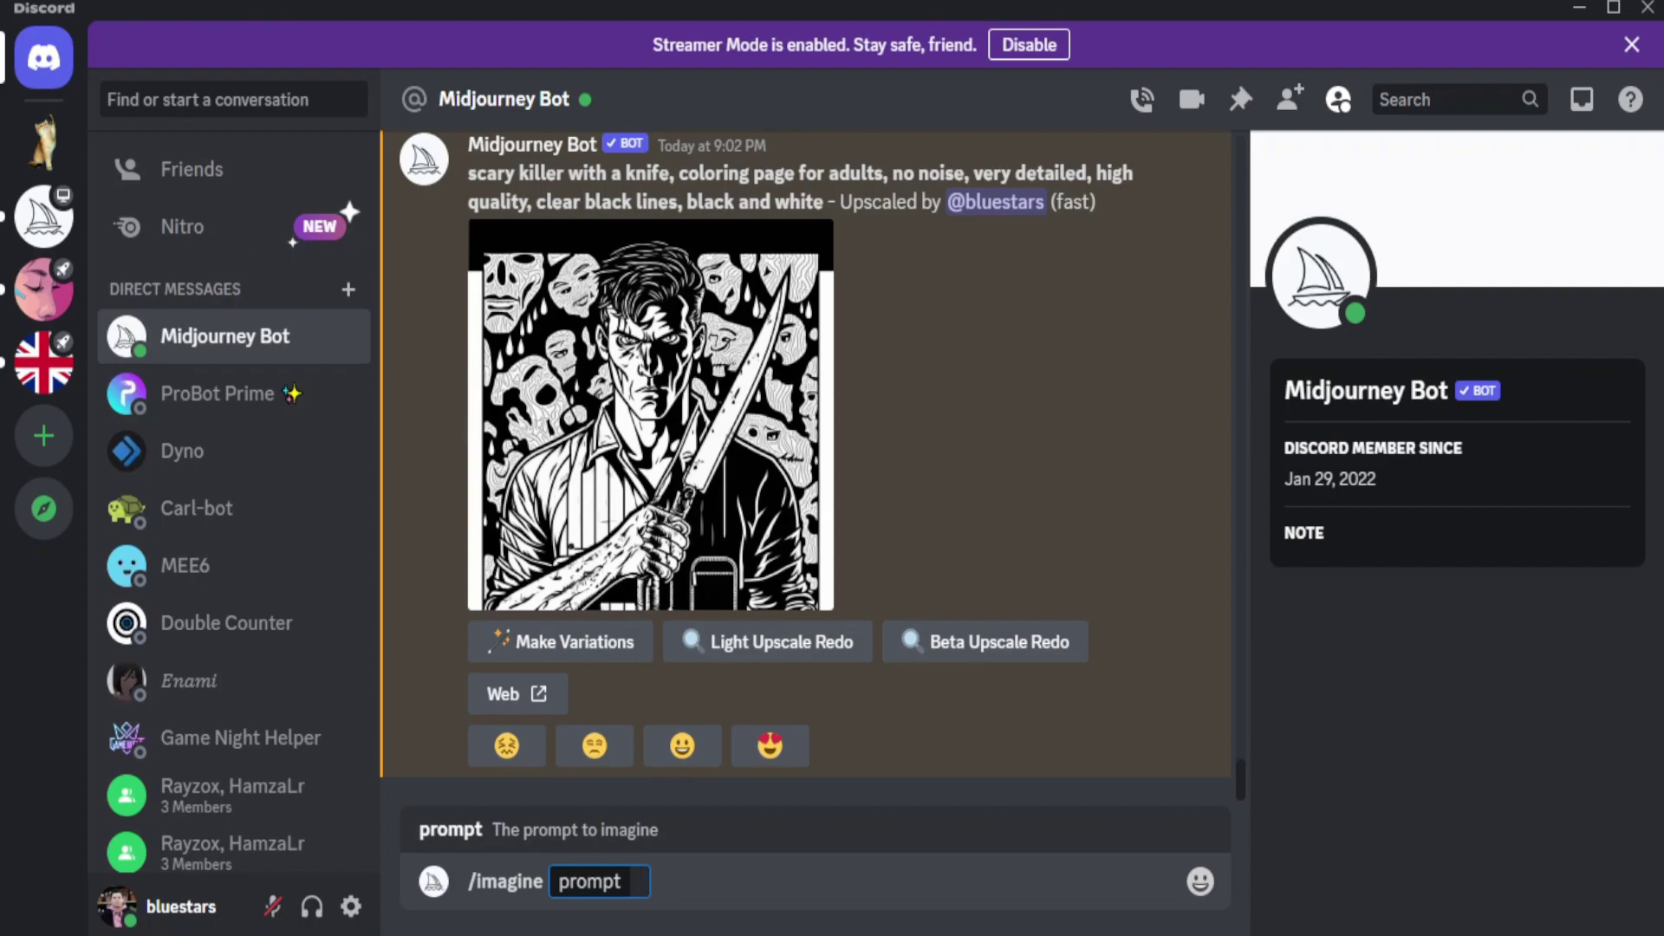
key(ctrl+v)
key(Return)
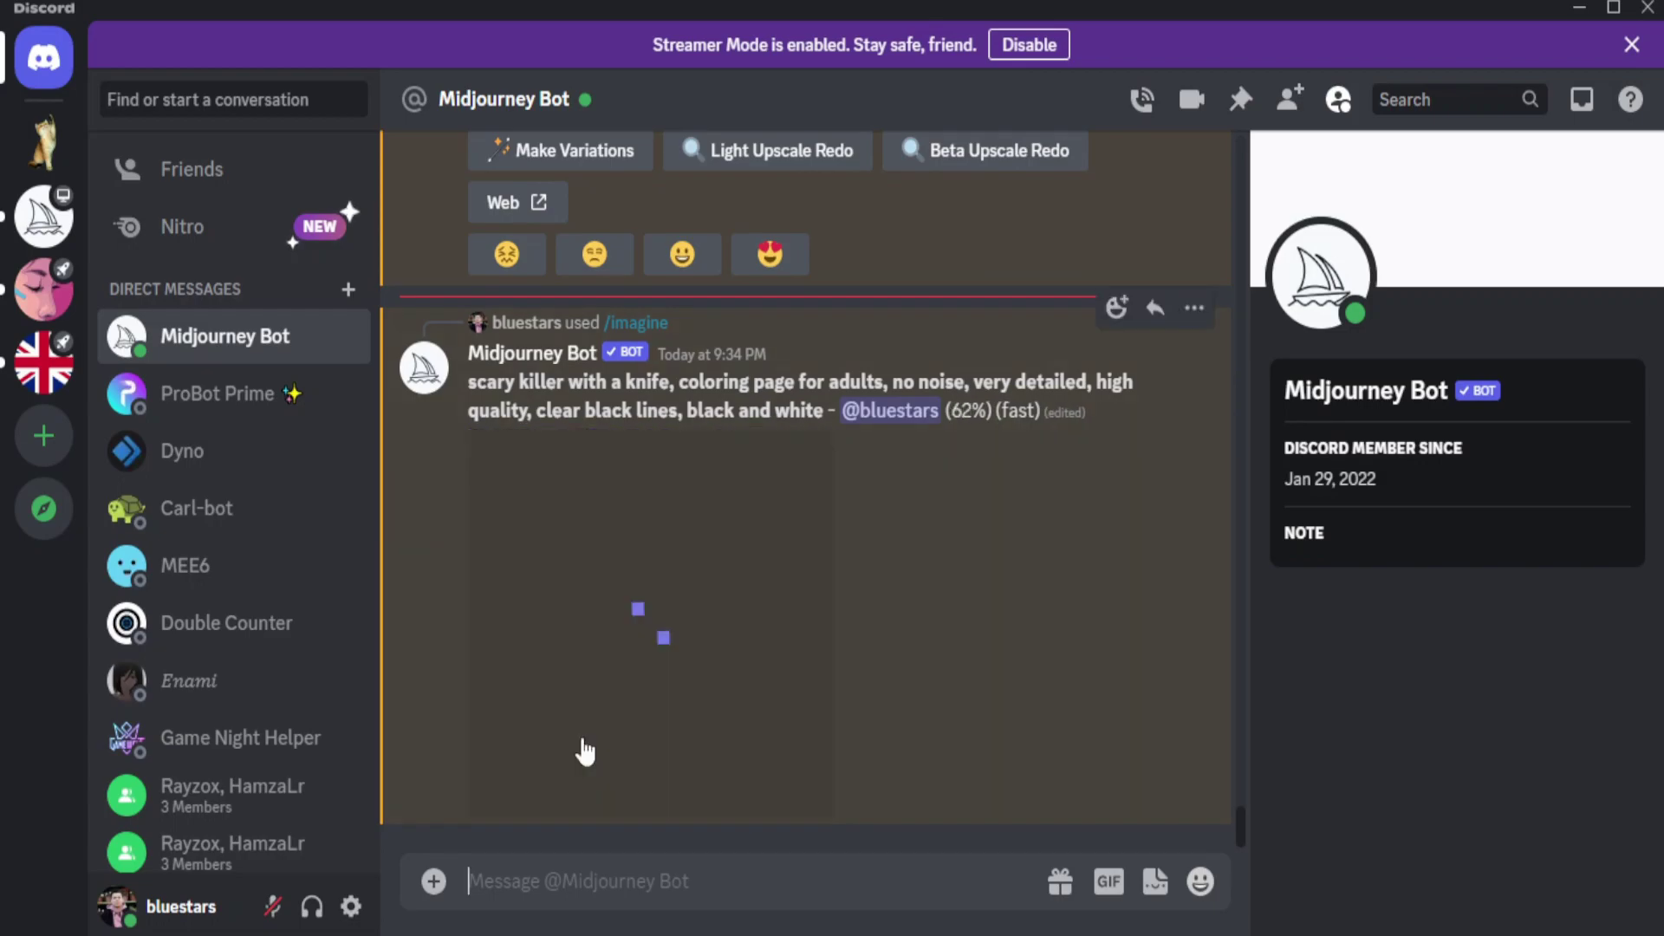
- Inspect the four generated images enlarged and request variations of image 2, the hooded figure with a knife
click(656, 637)
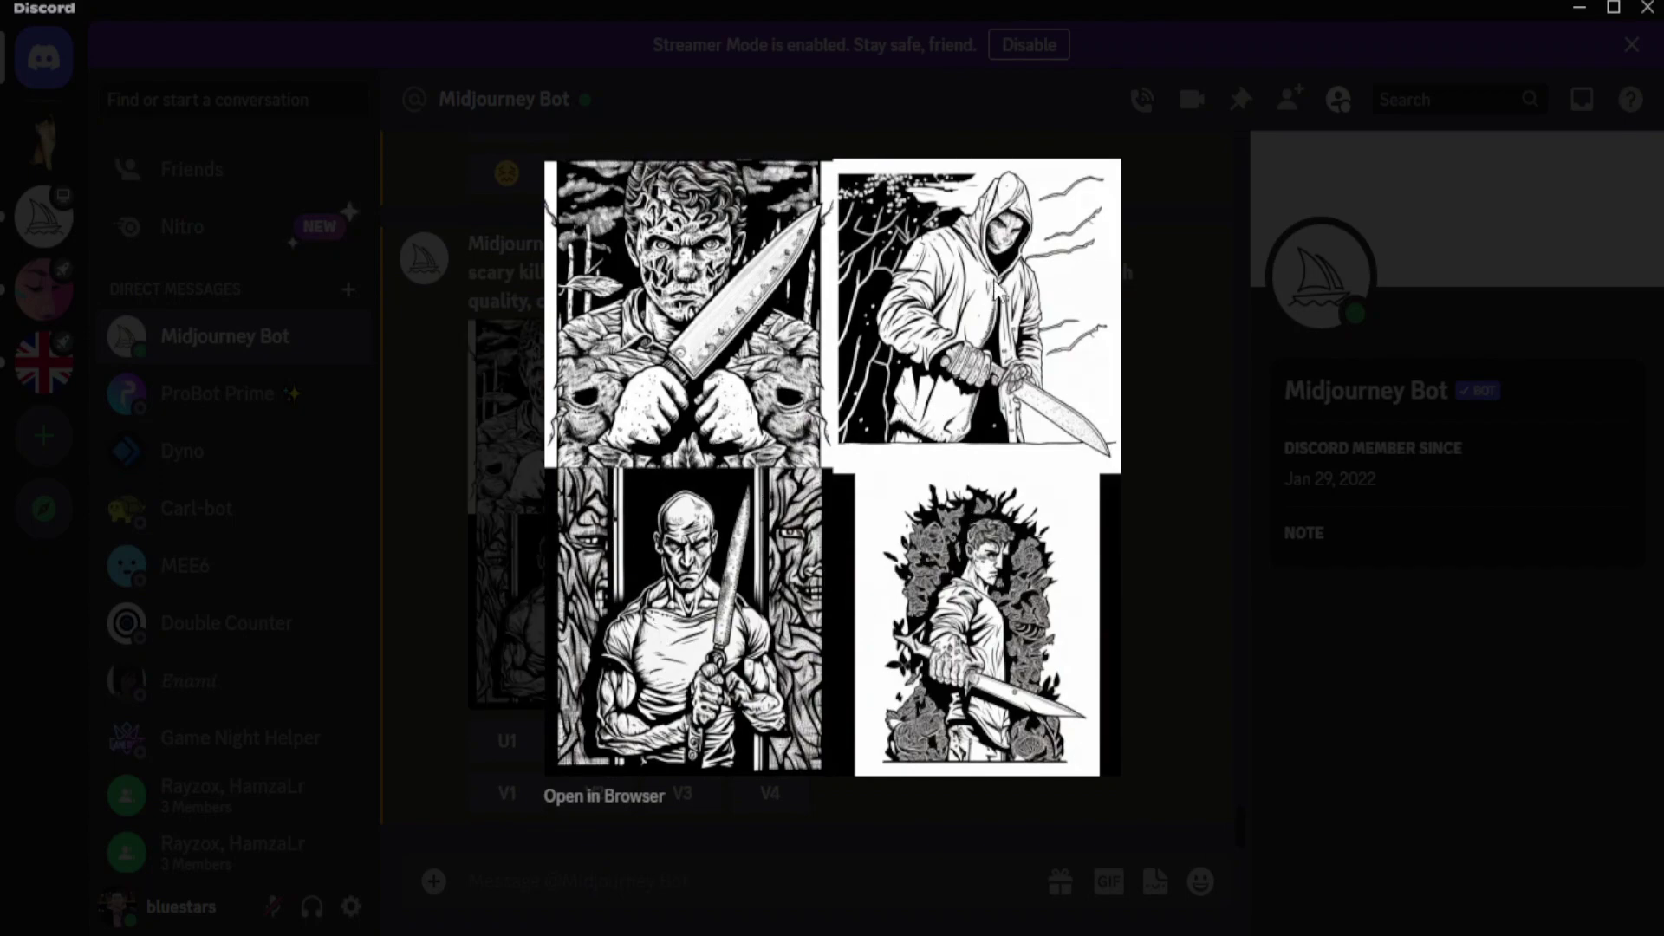
click(515, 460)
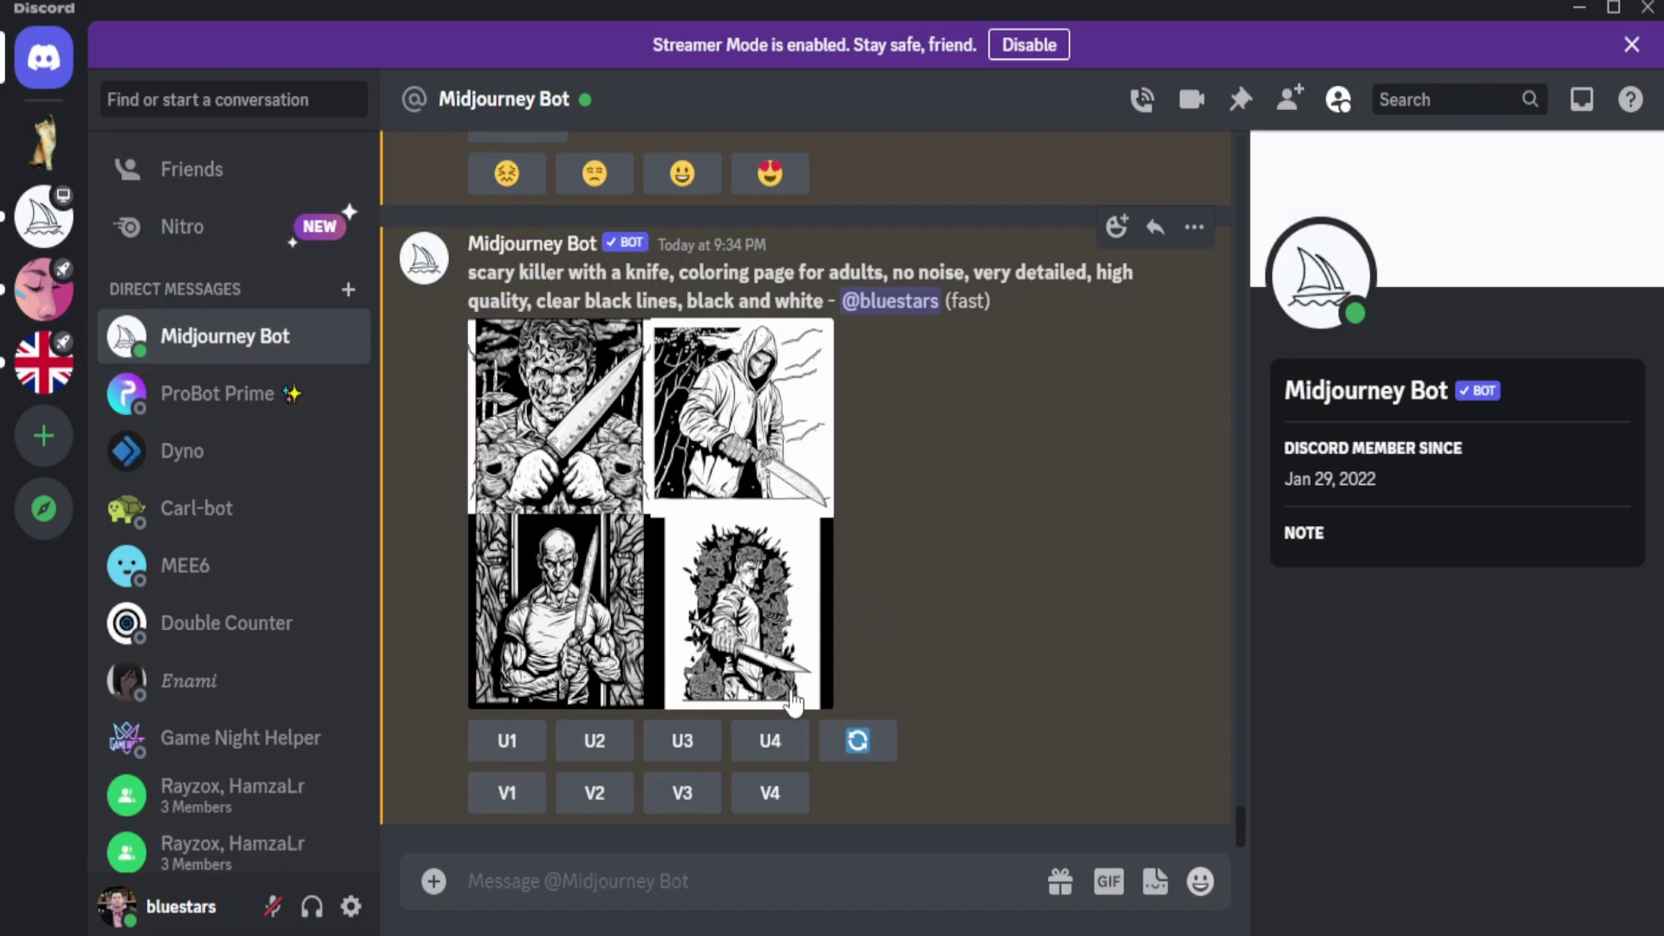
click(639, 573)
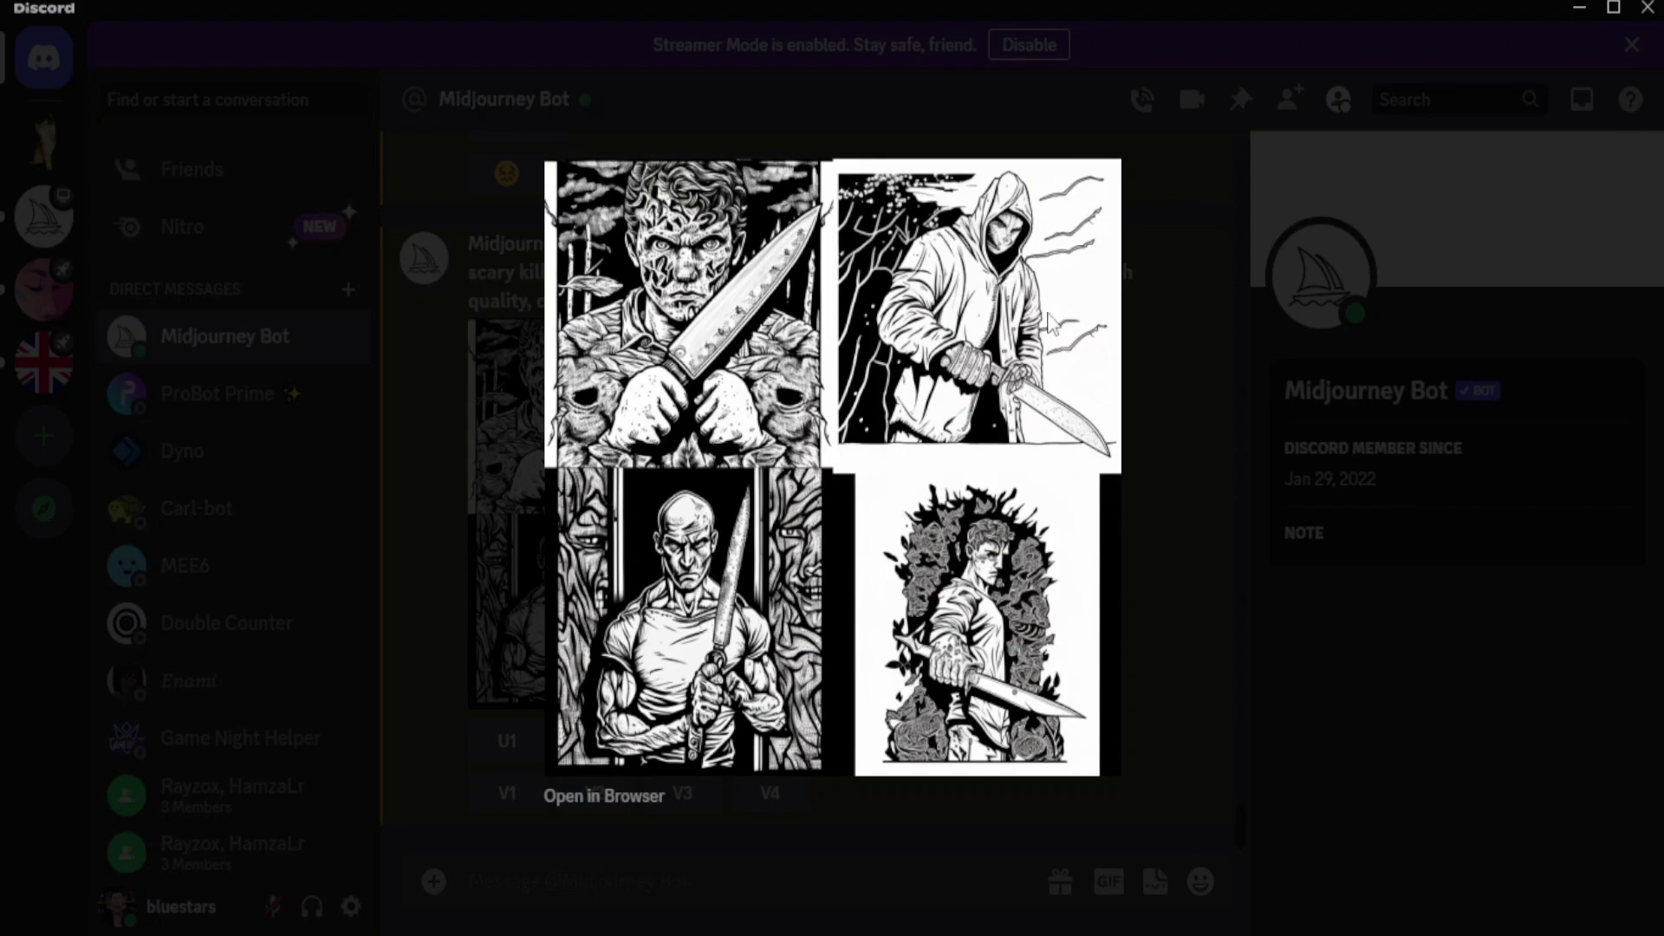
click(1180, 366)
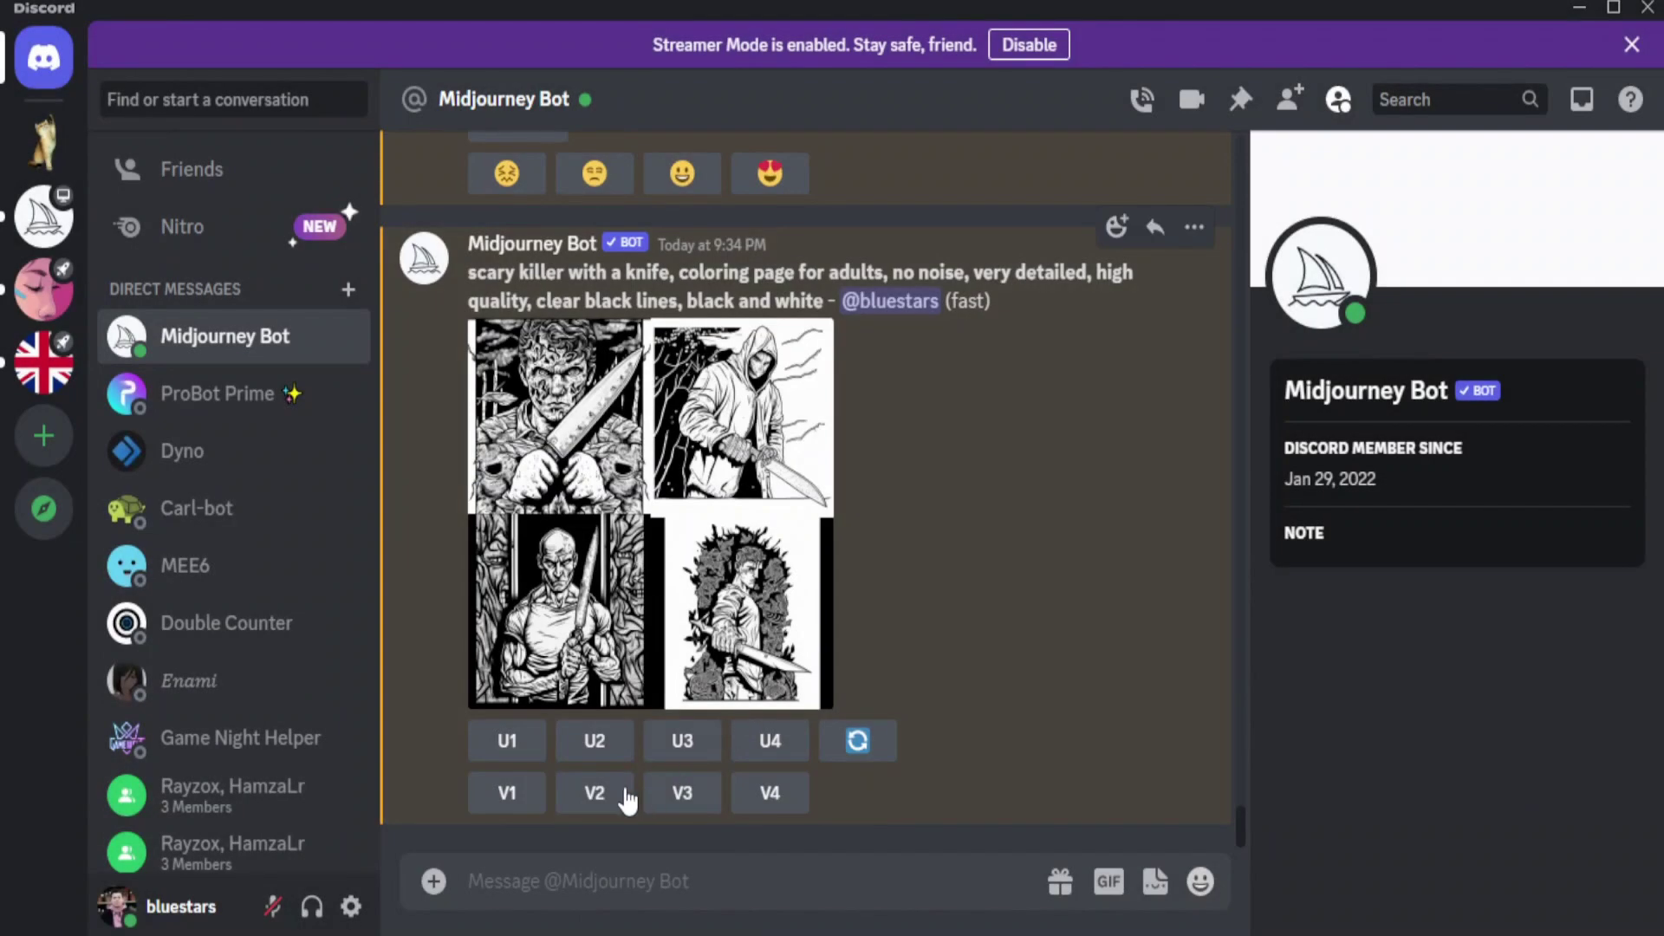
click(578, 799)
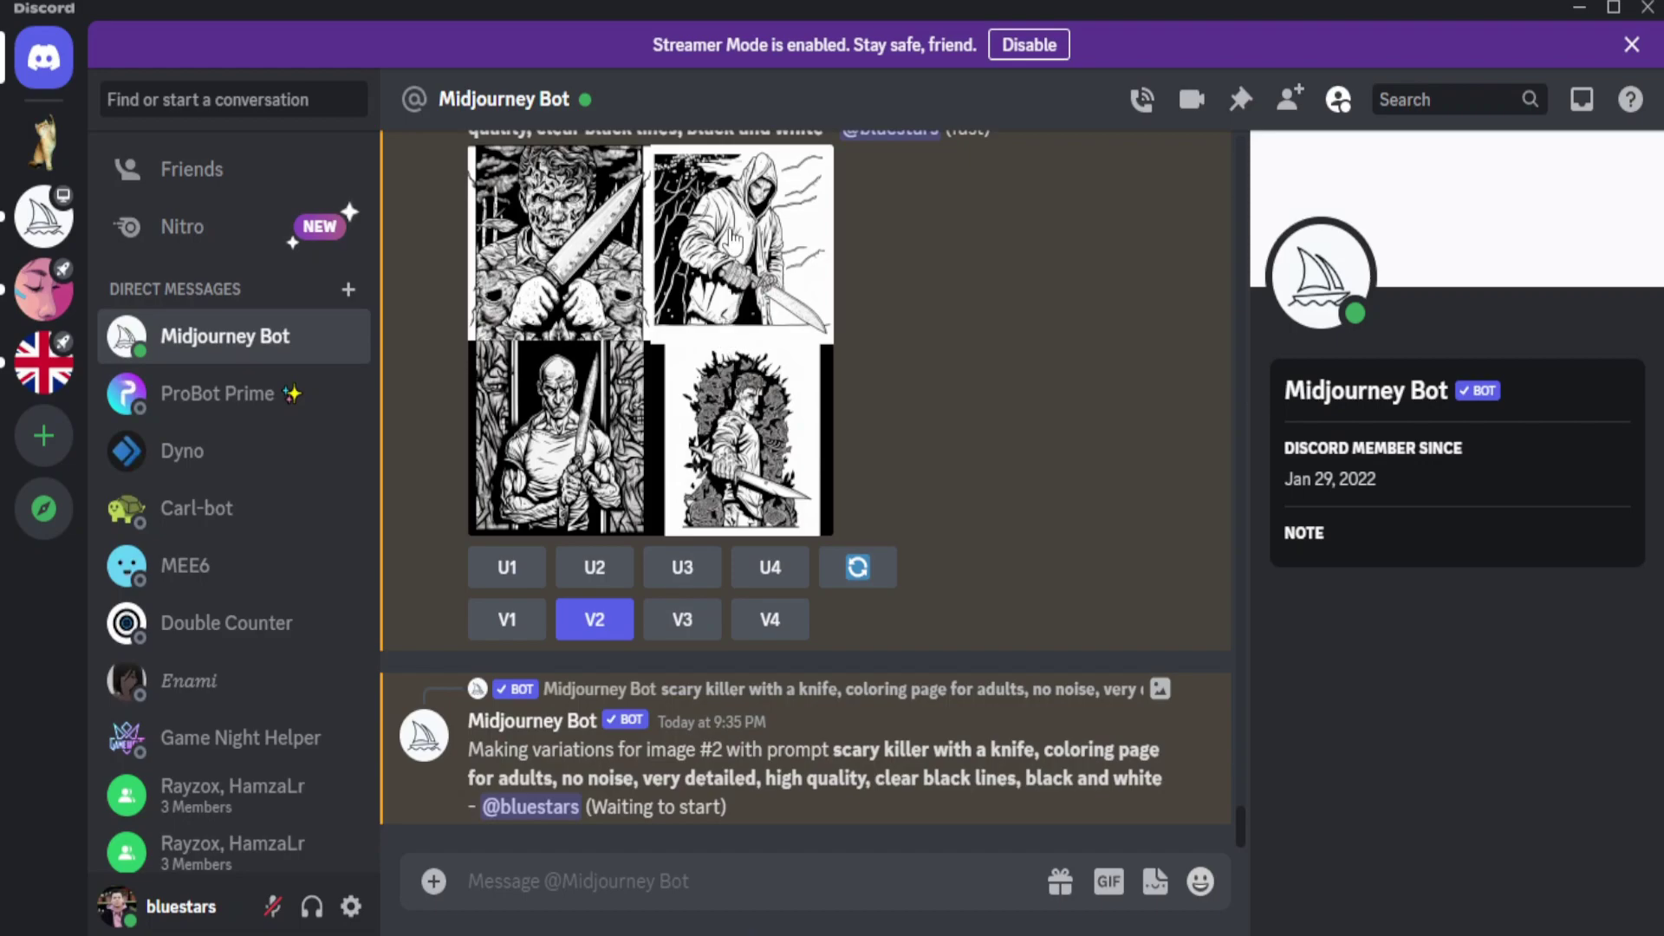
- Inspect the four hooded-figure variations enlarged and upscale image 1
click(724, 520)
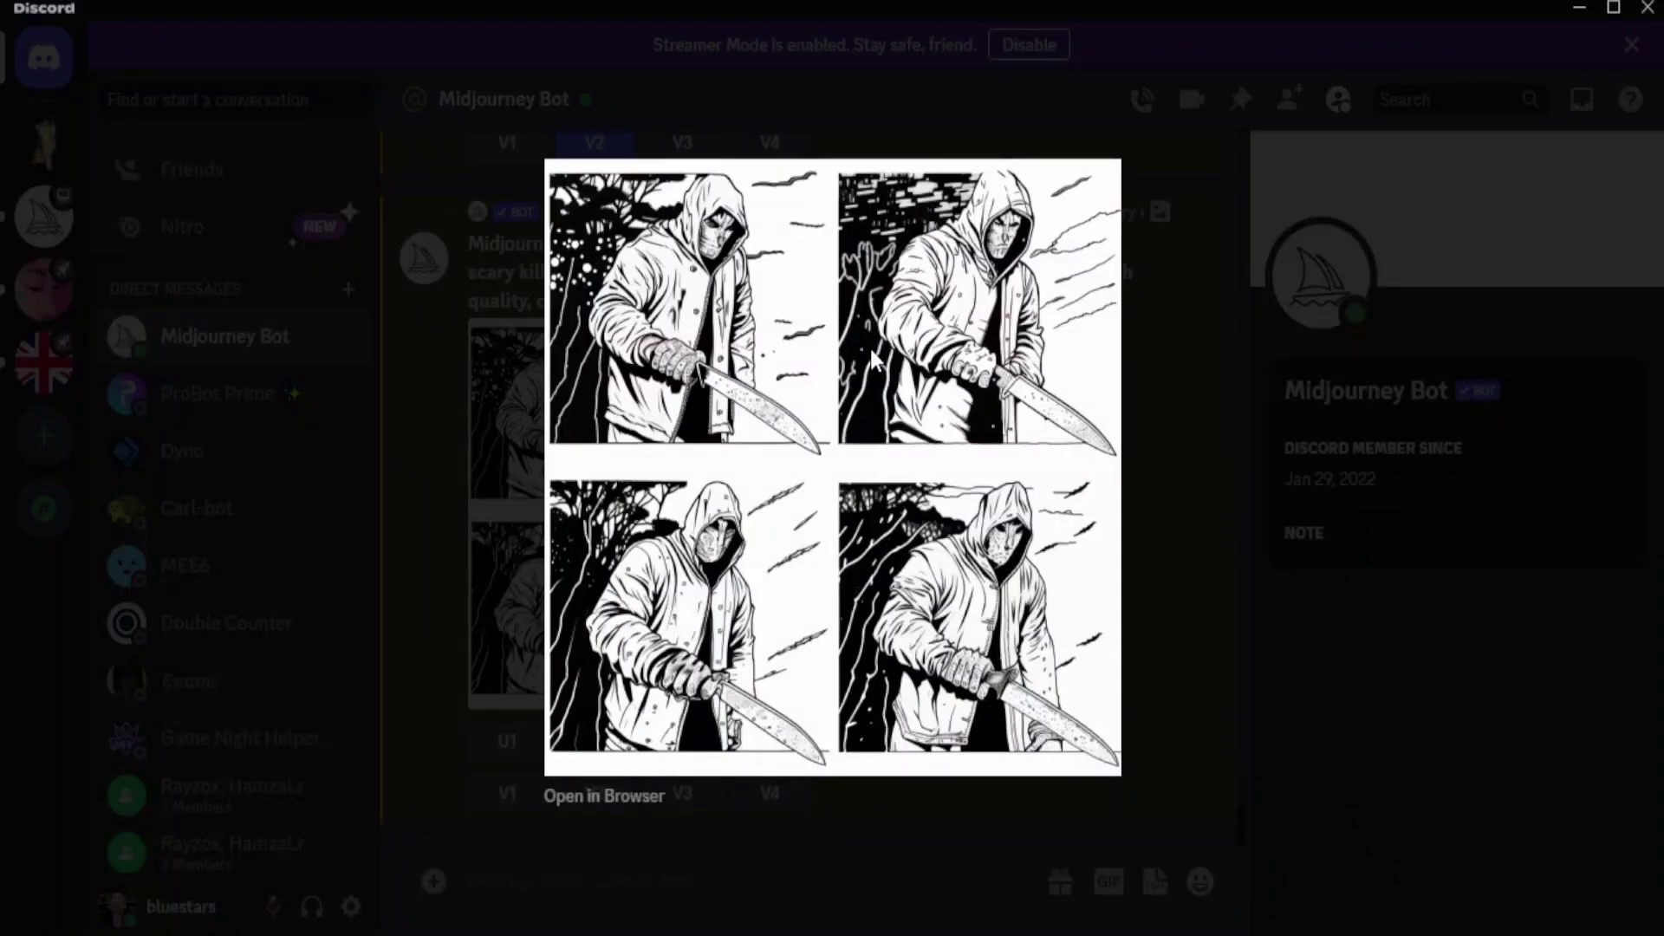
click(483, 440)
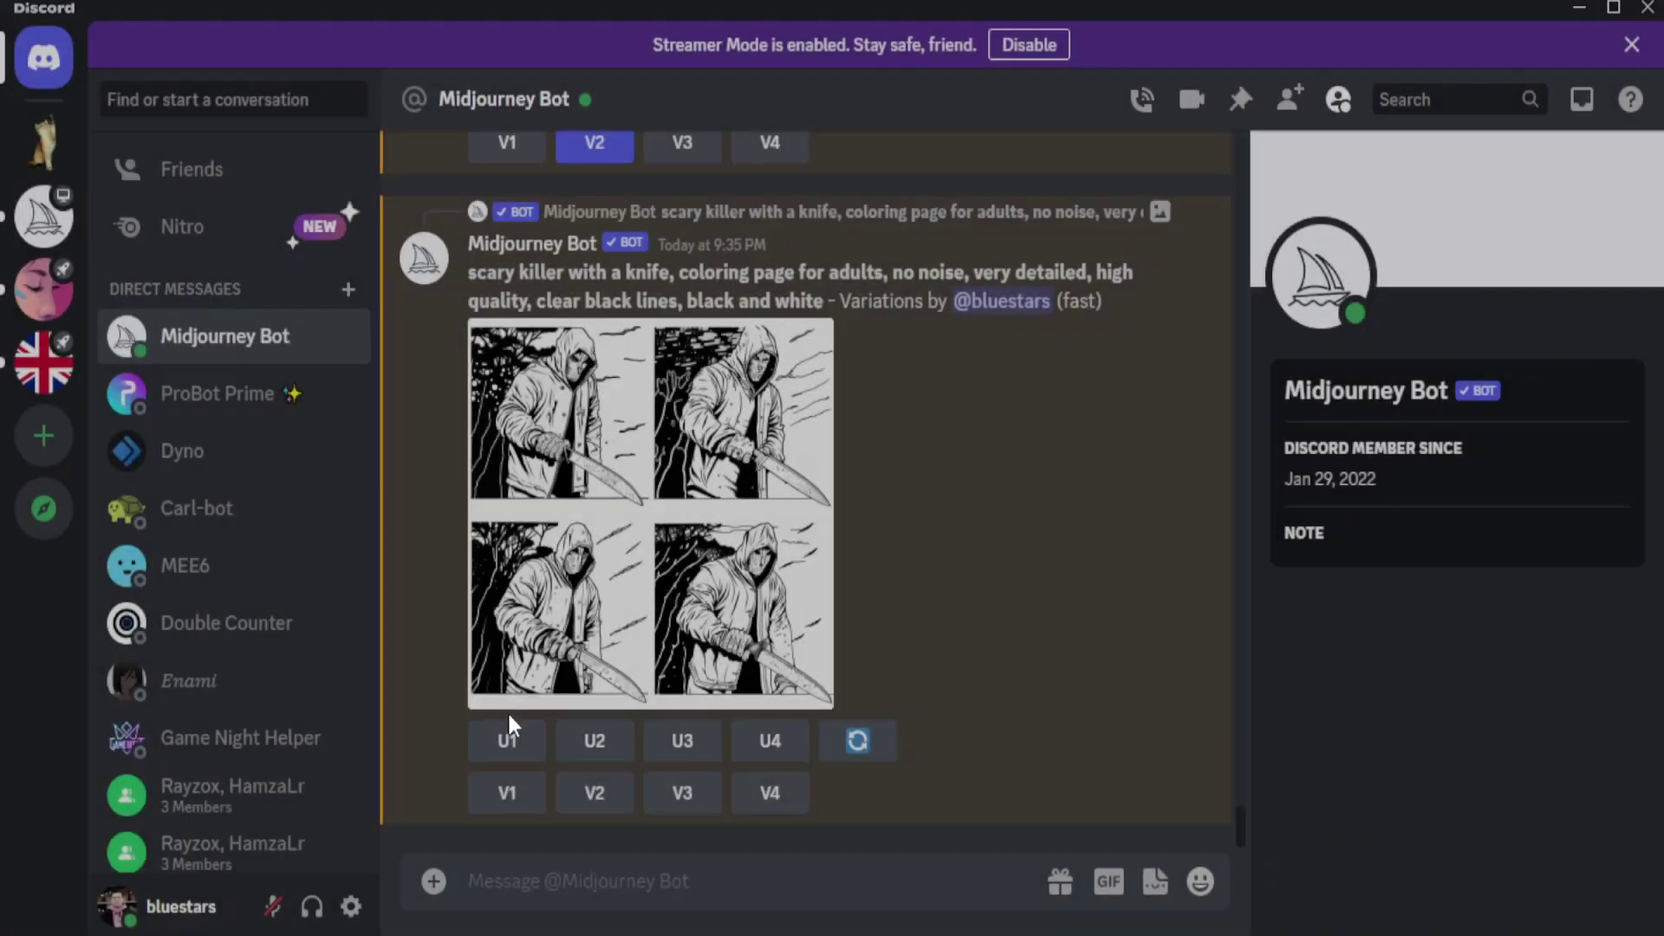
click(801, 523)
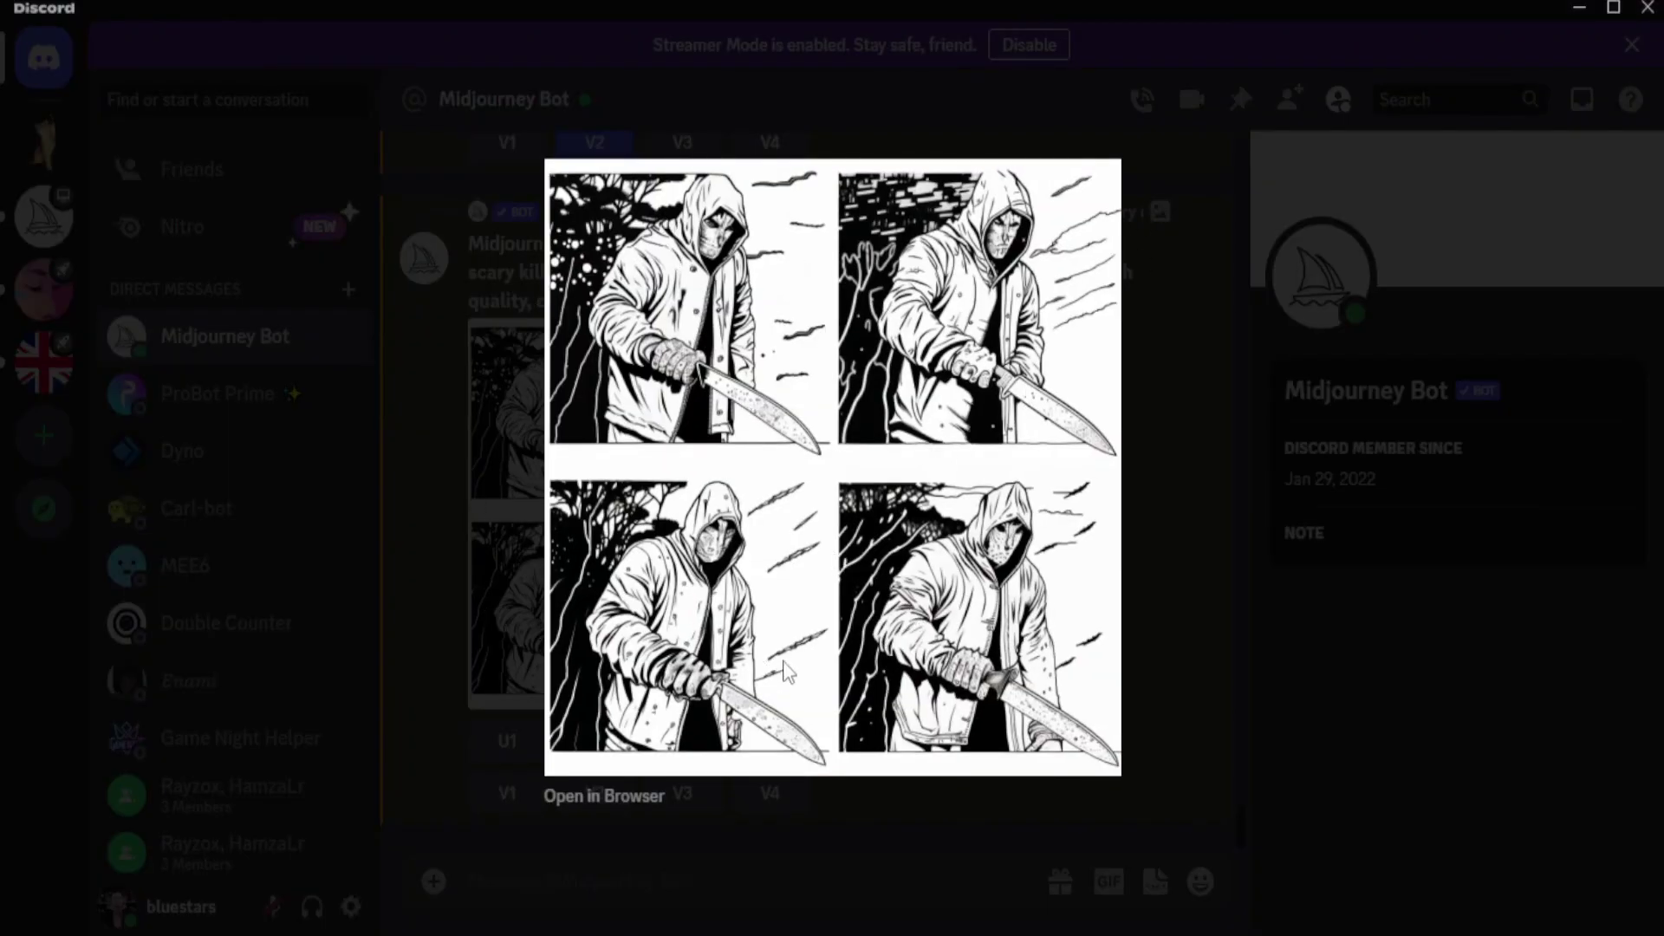
click(457, 539)
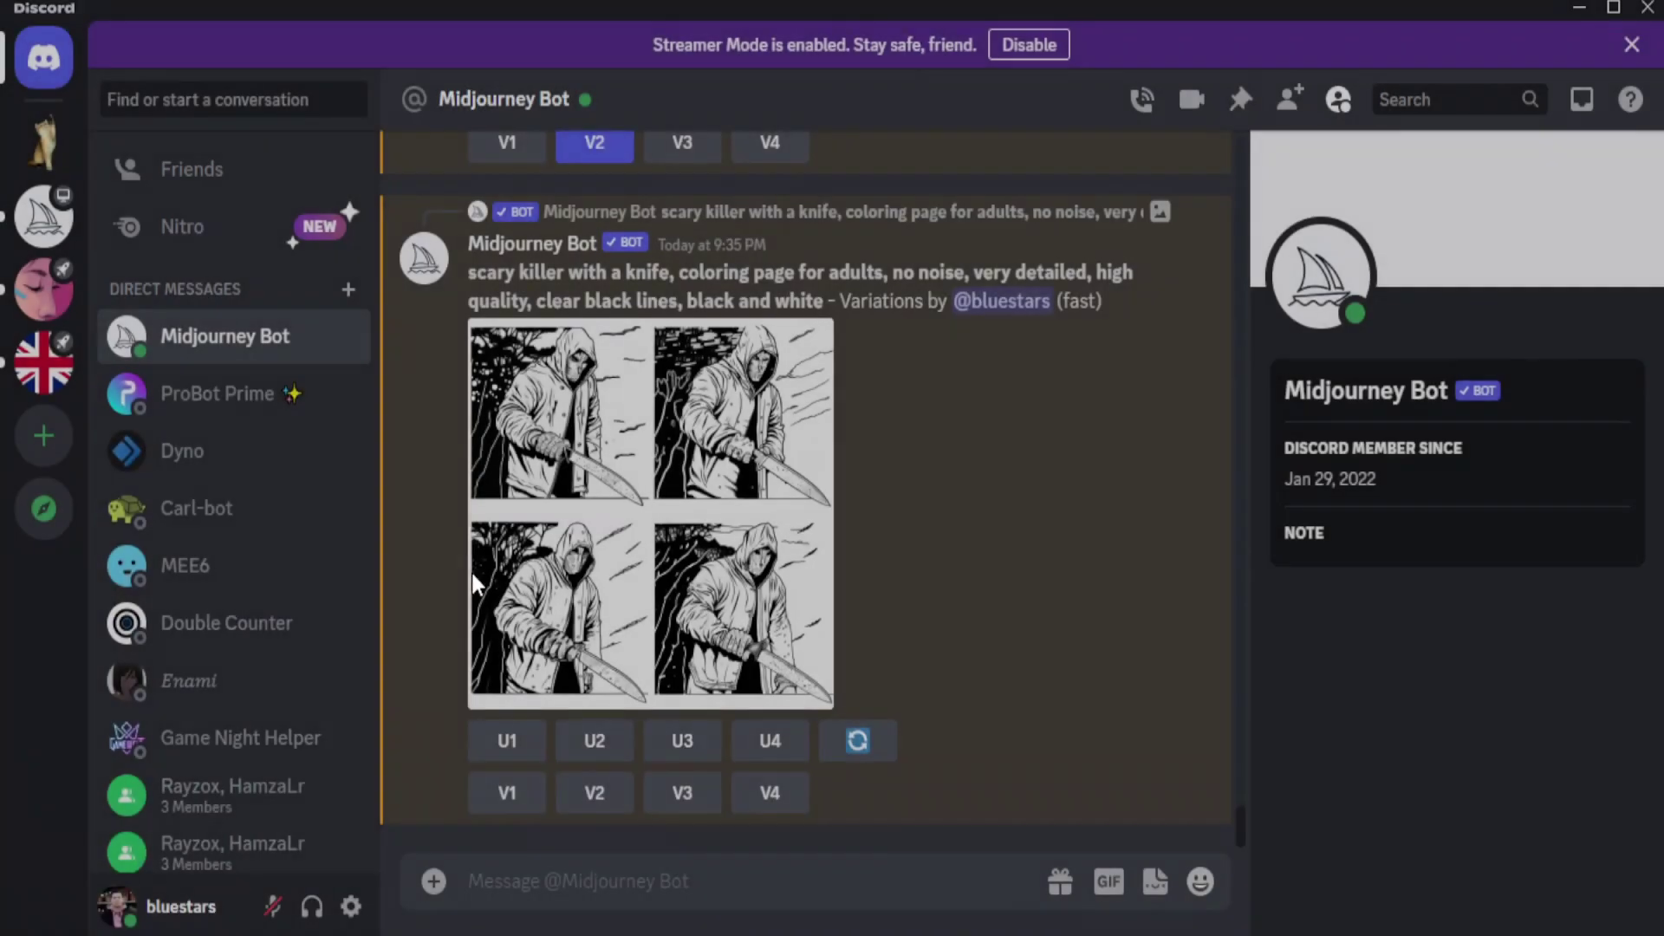
click(525, 738)
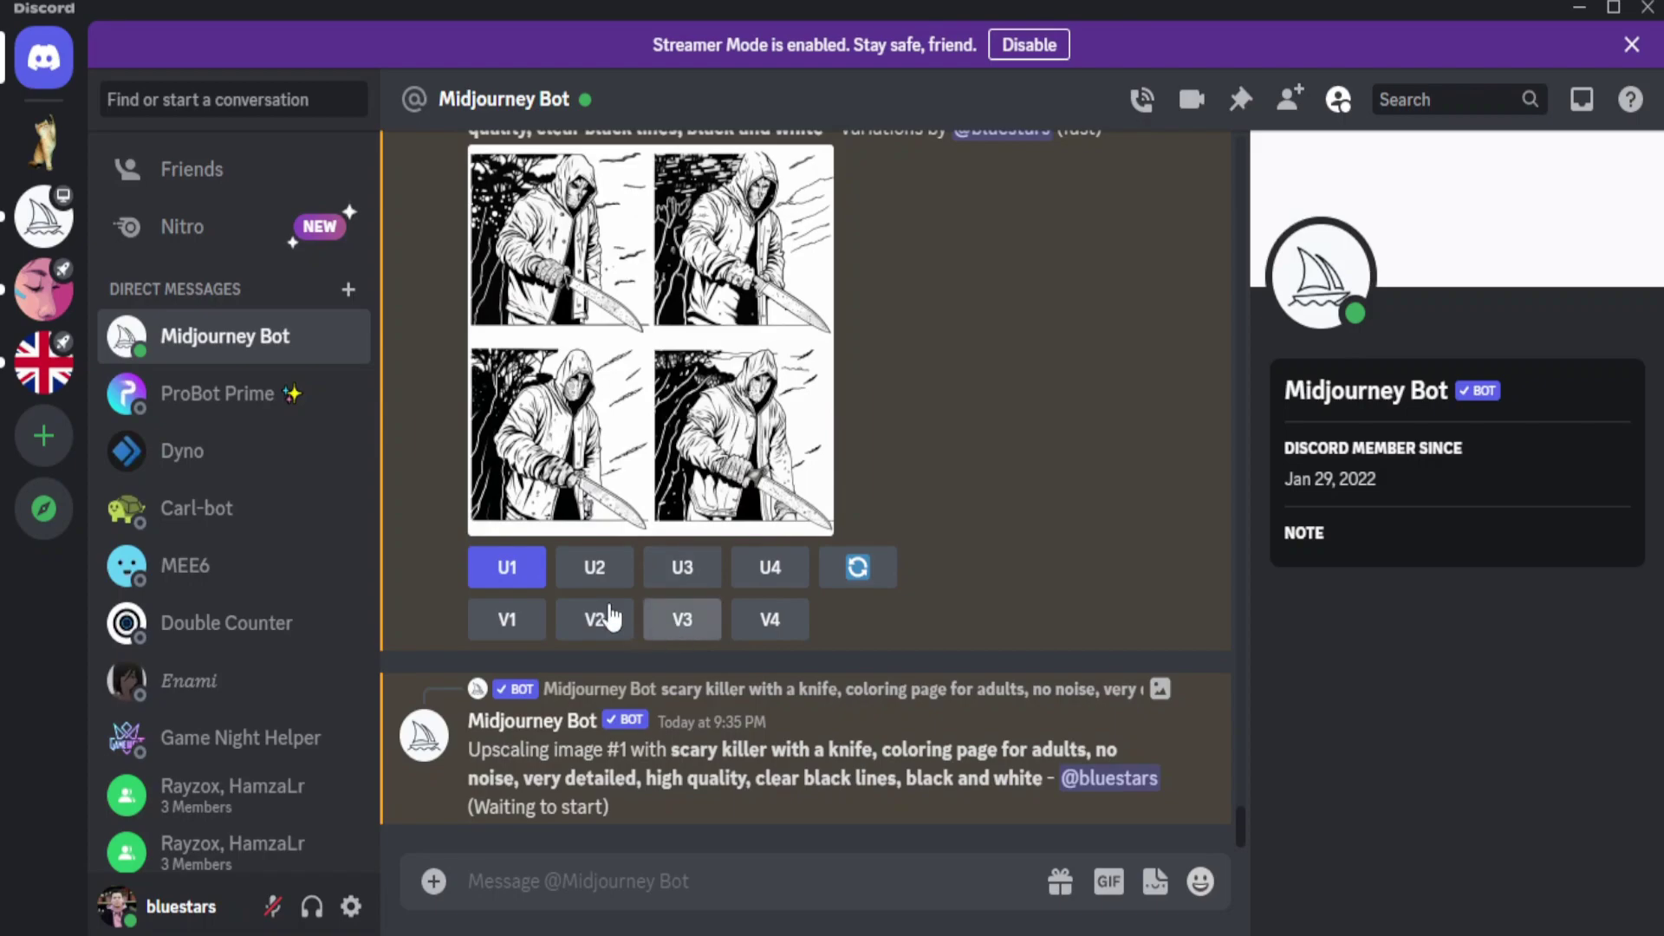
- Open the upscaled hooded-figure image enlarged and save it to the computer
scroll(626, 555, up, 1)
scroll(625, 555, up, 4)
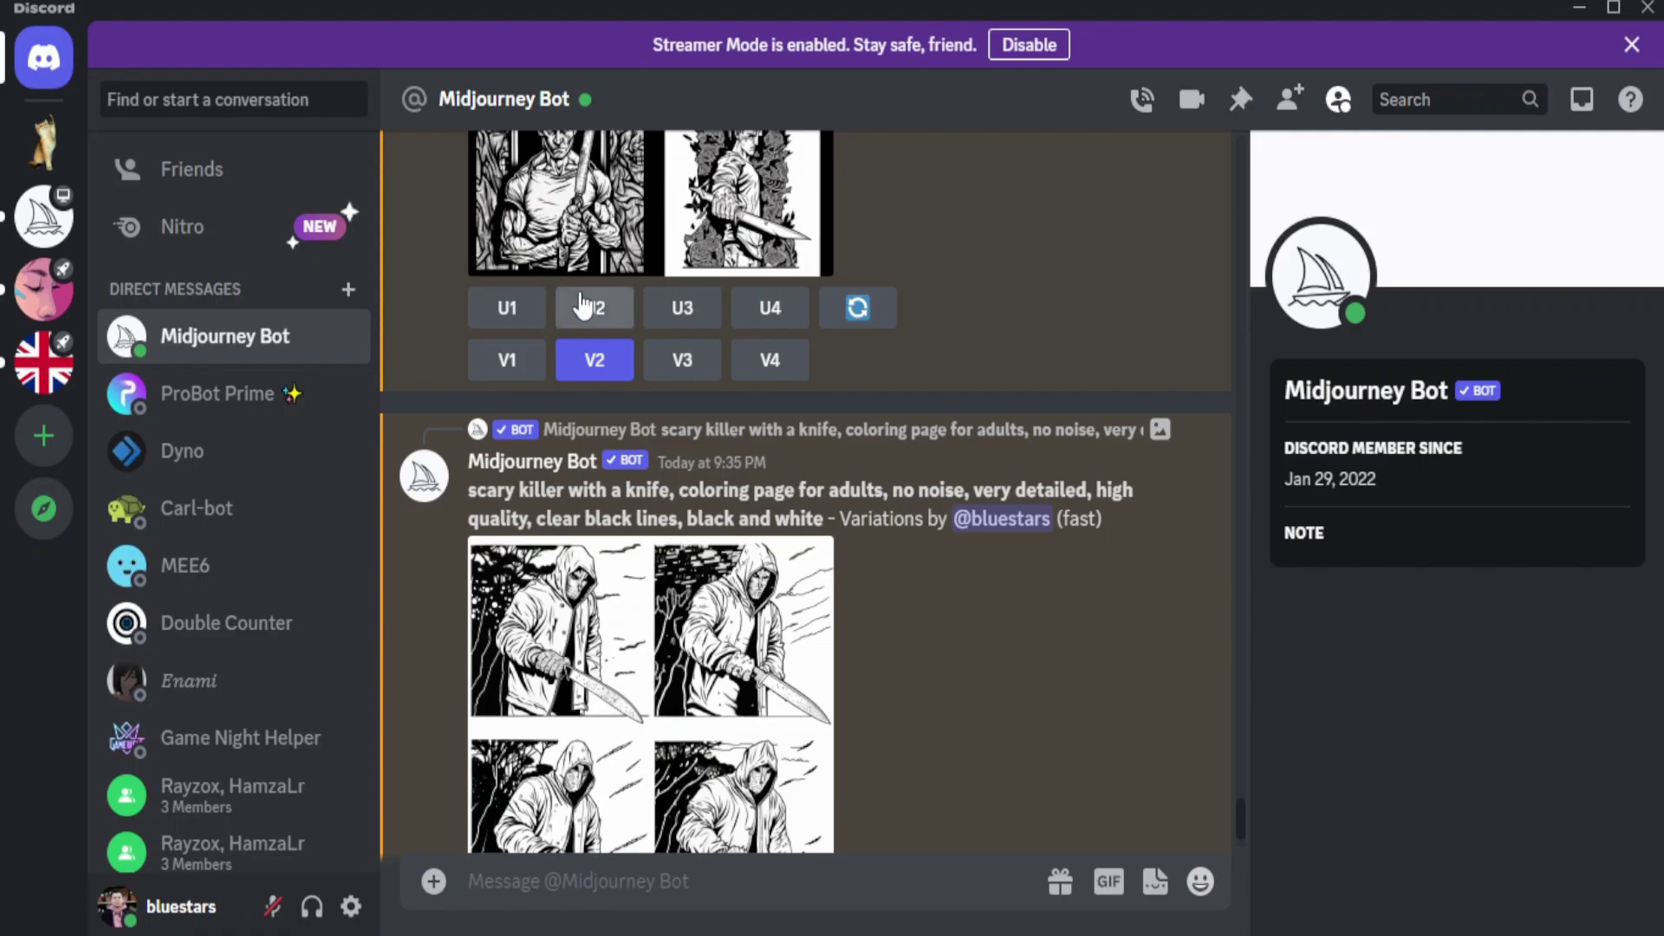
scroll(580, 304, up, 3)
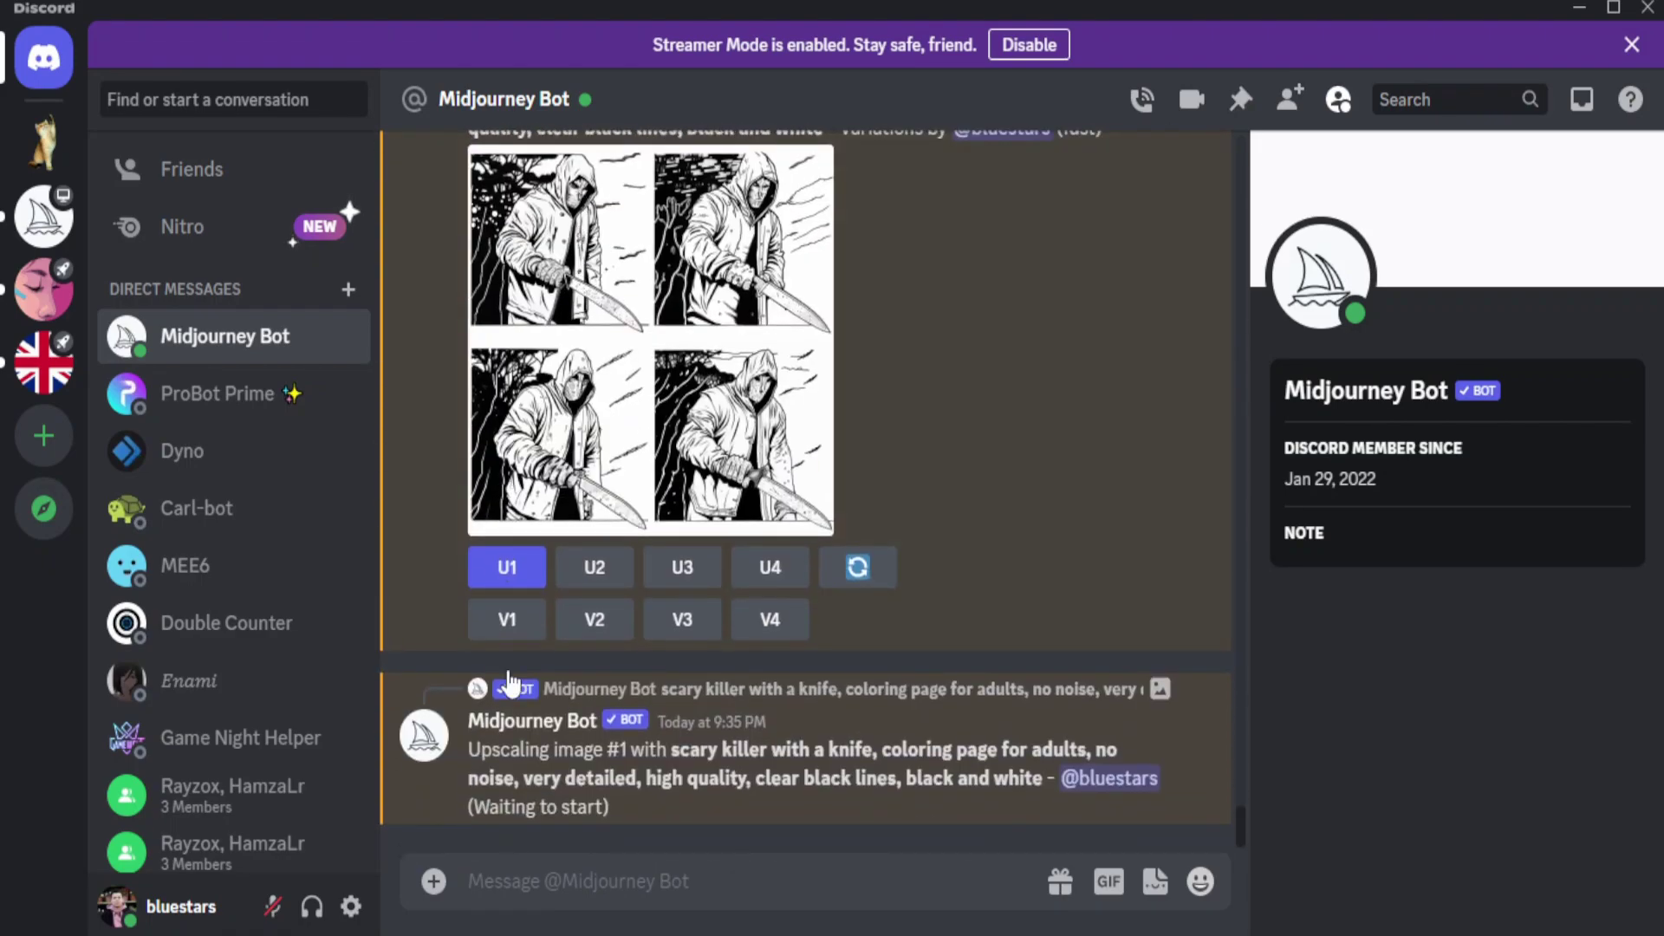
click(715, 475)
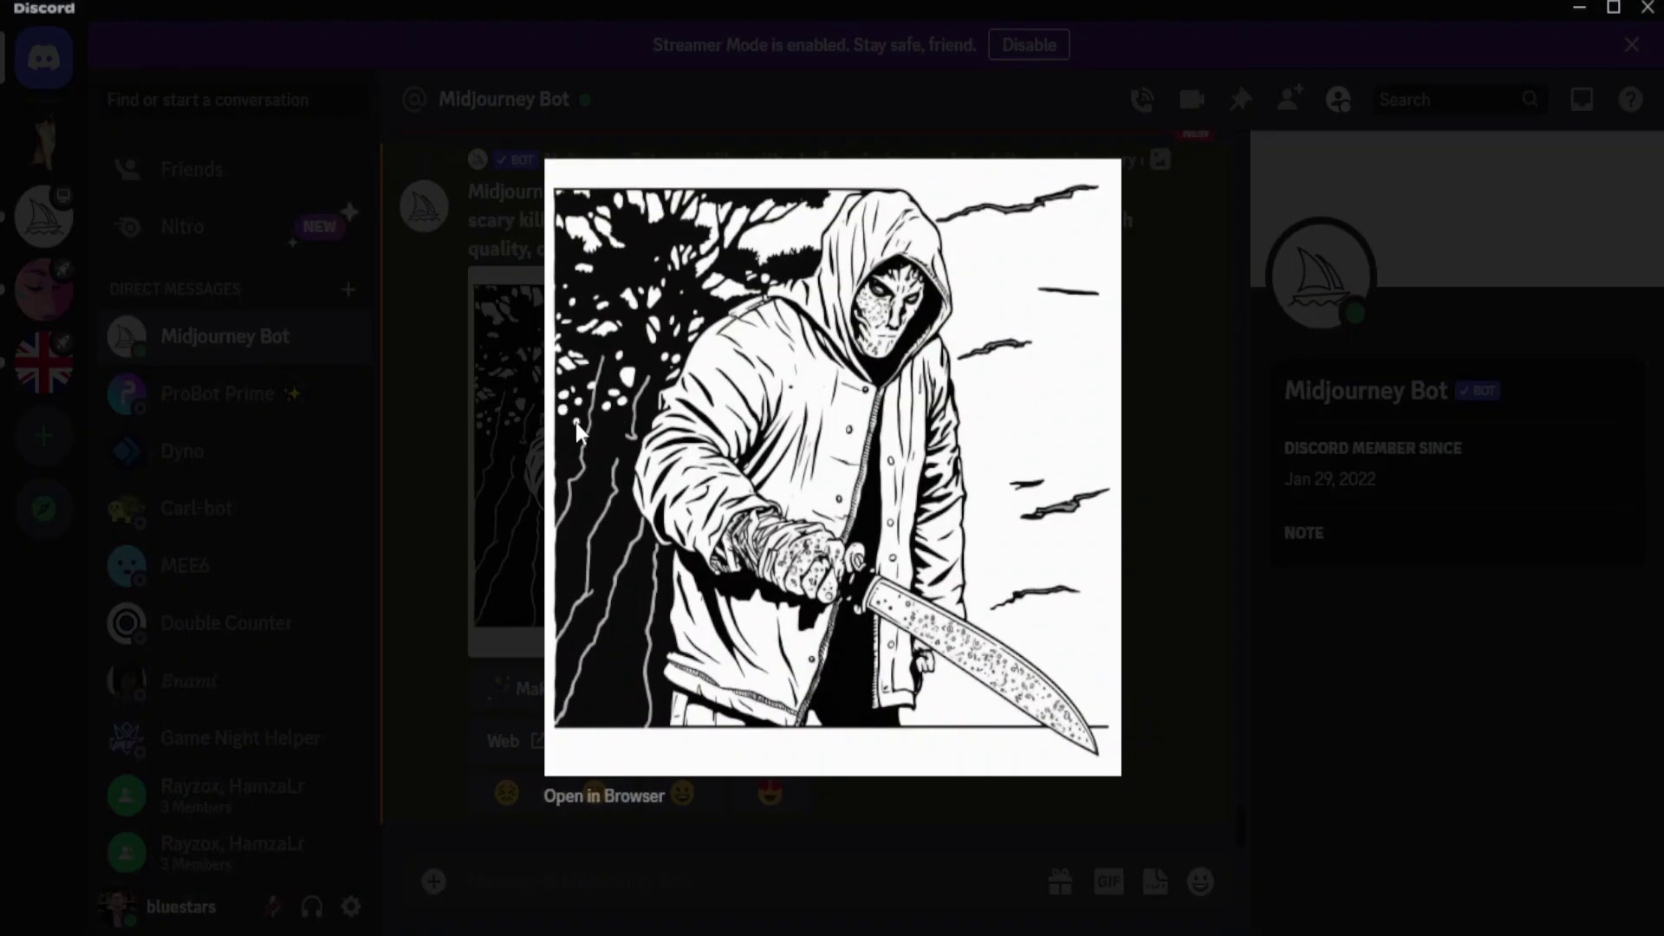
right_click(733, 426)
click(747, 507)
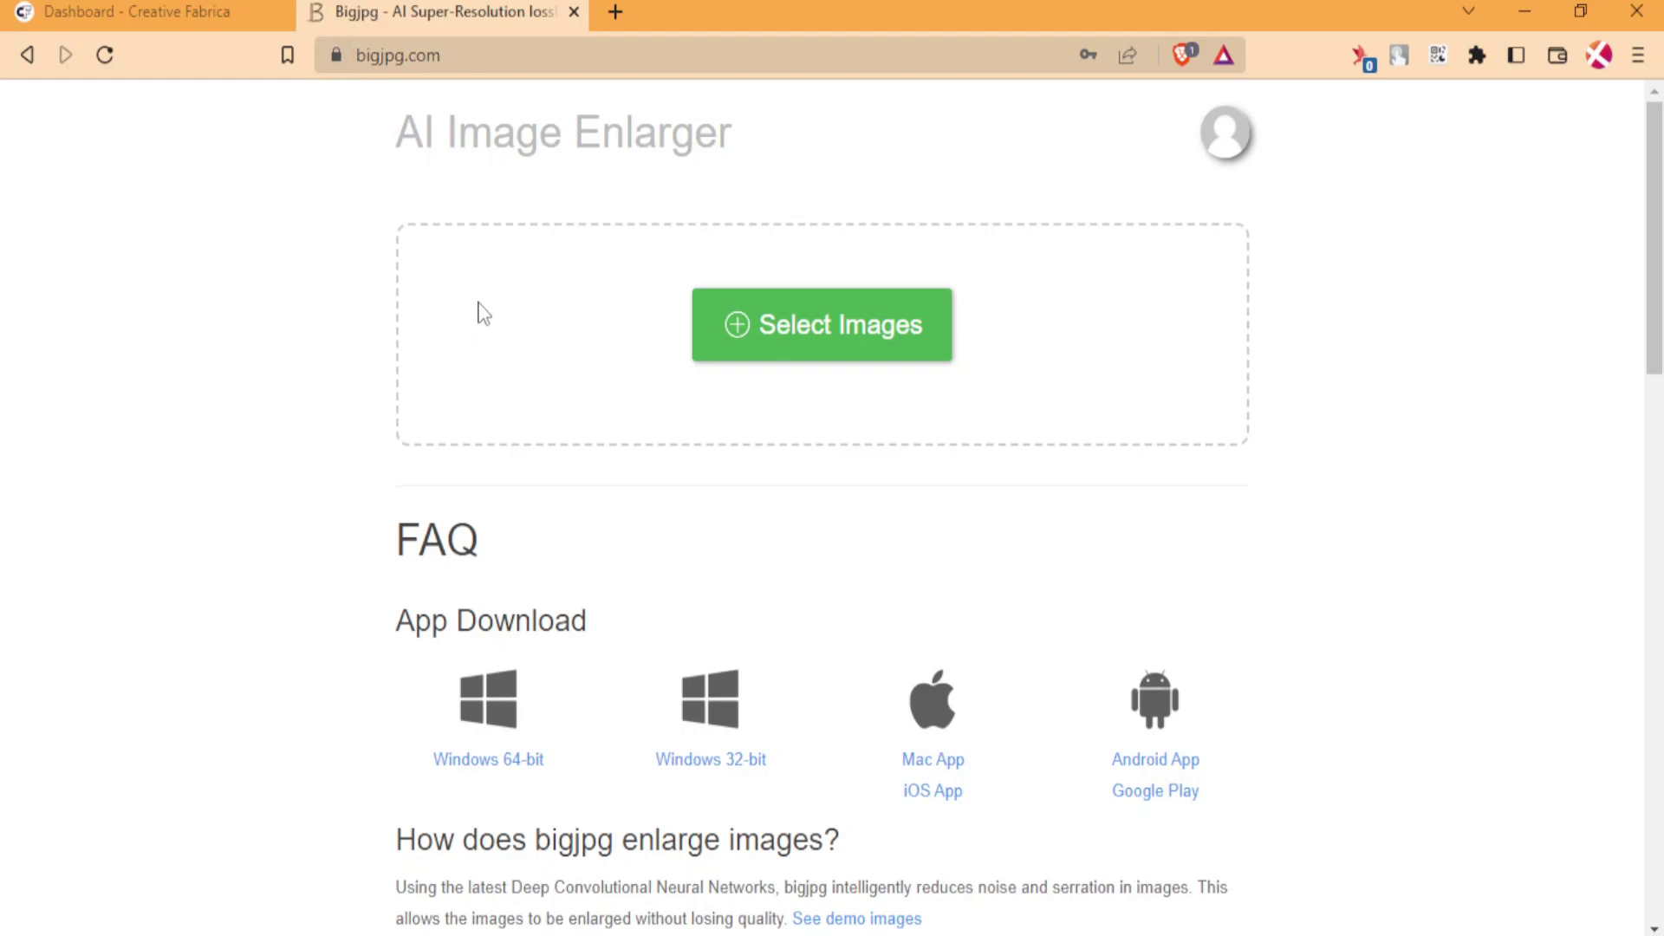
- On bigjpg.com, add the saved hooded-figure image from the Downloads folder for enlarging
scroll(482, 312, down, 7)
scroll(483, 312, up, 7)
key(super+e)
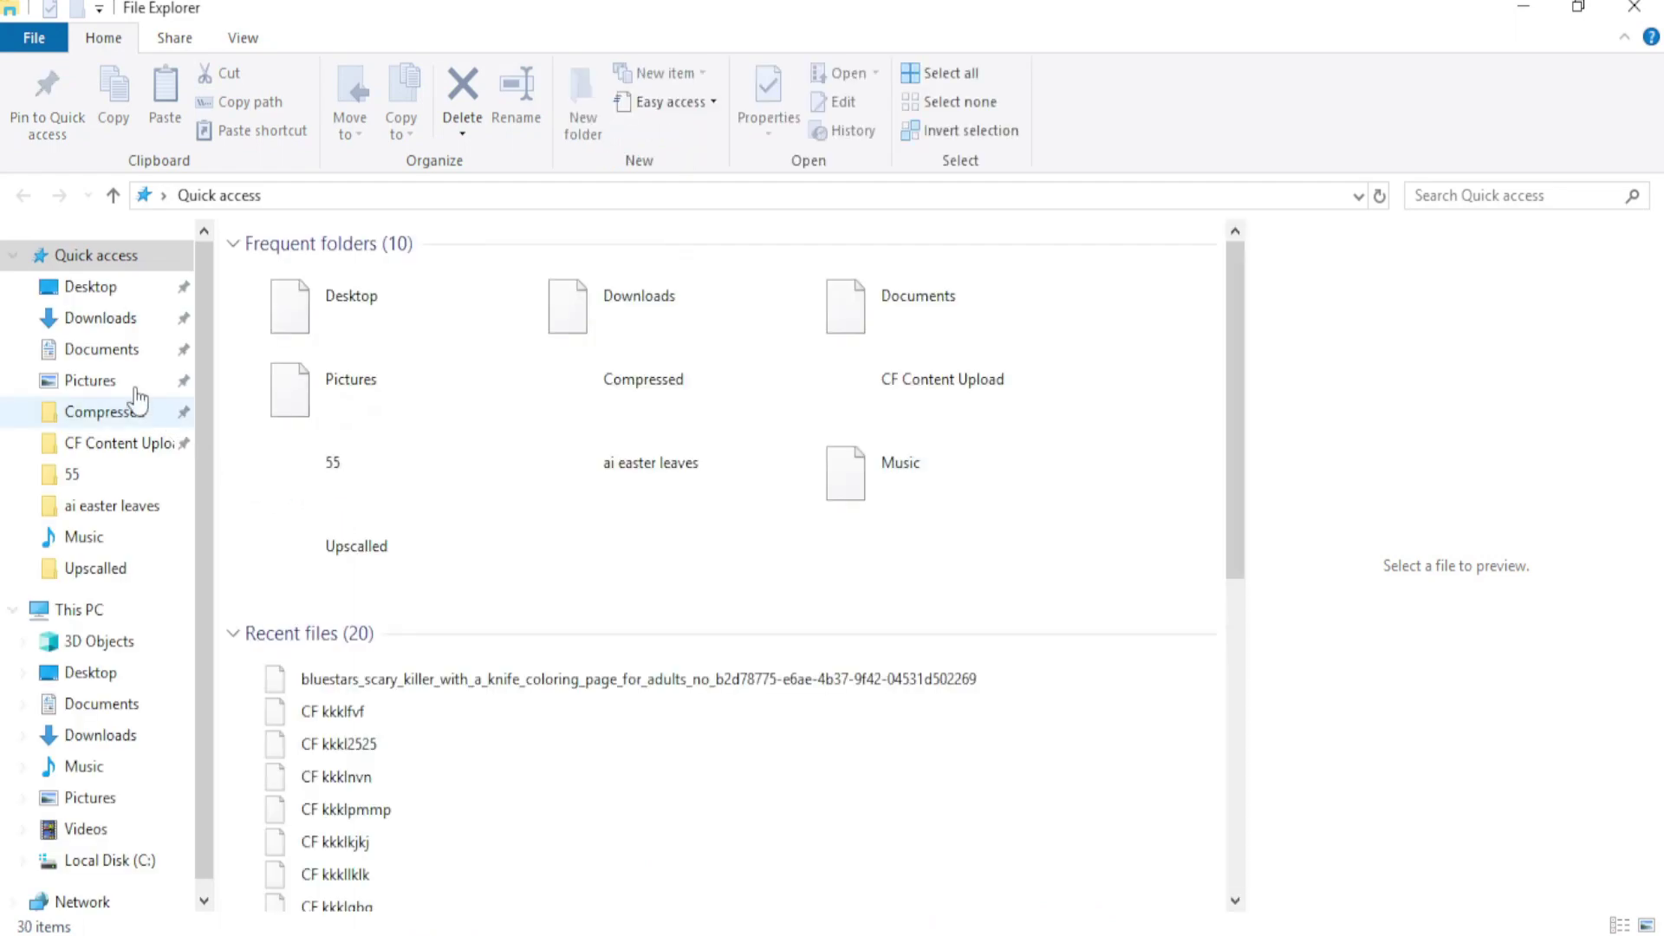
click(128, 321)
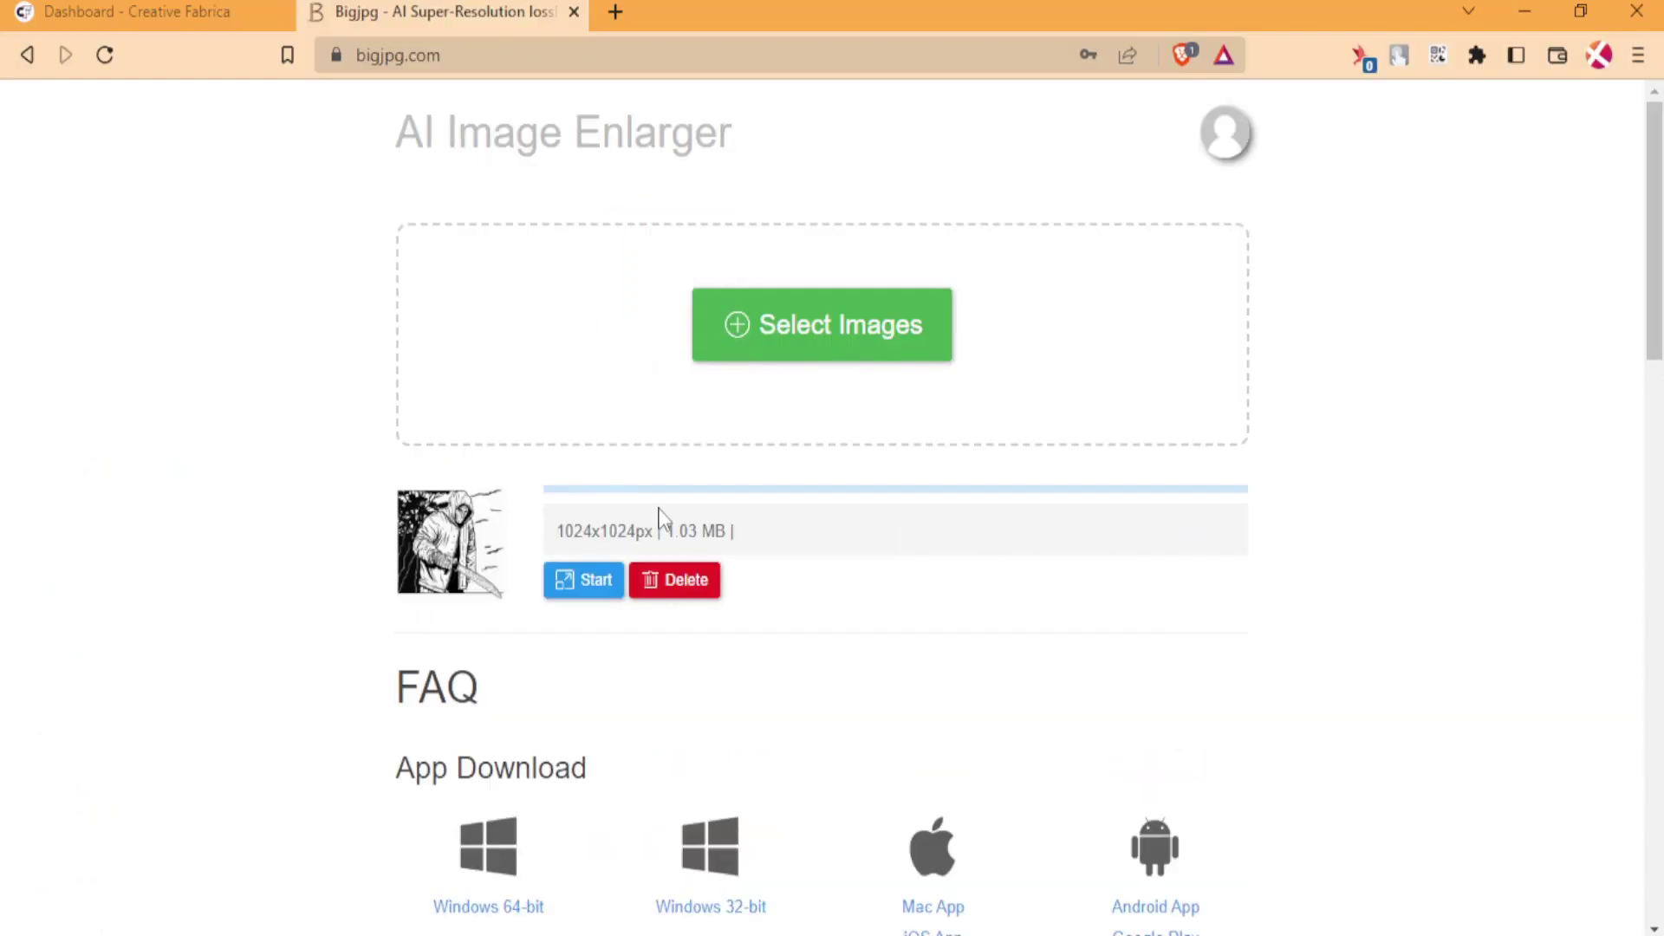
- Enlarge the uploaded image with 4x upscaling and Highest noise reduction
click(590, 577)
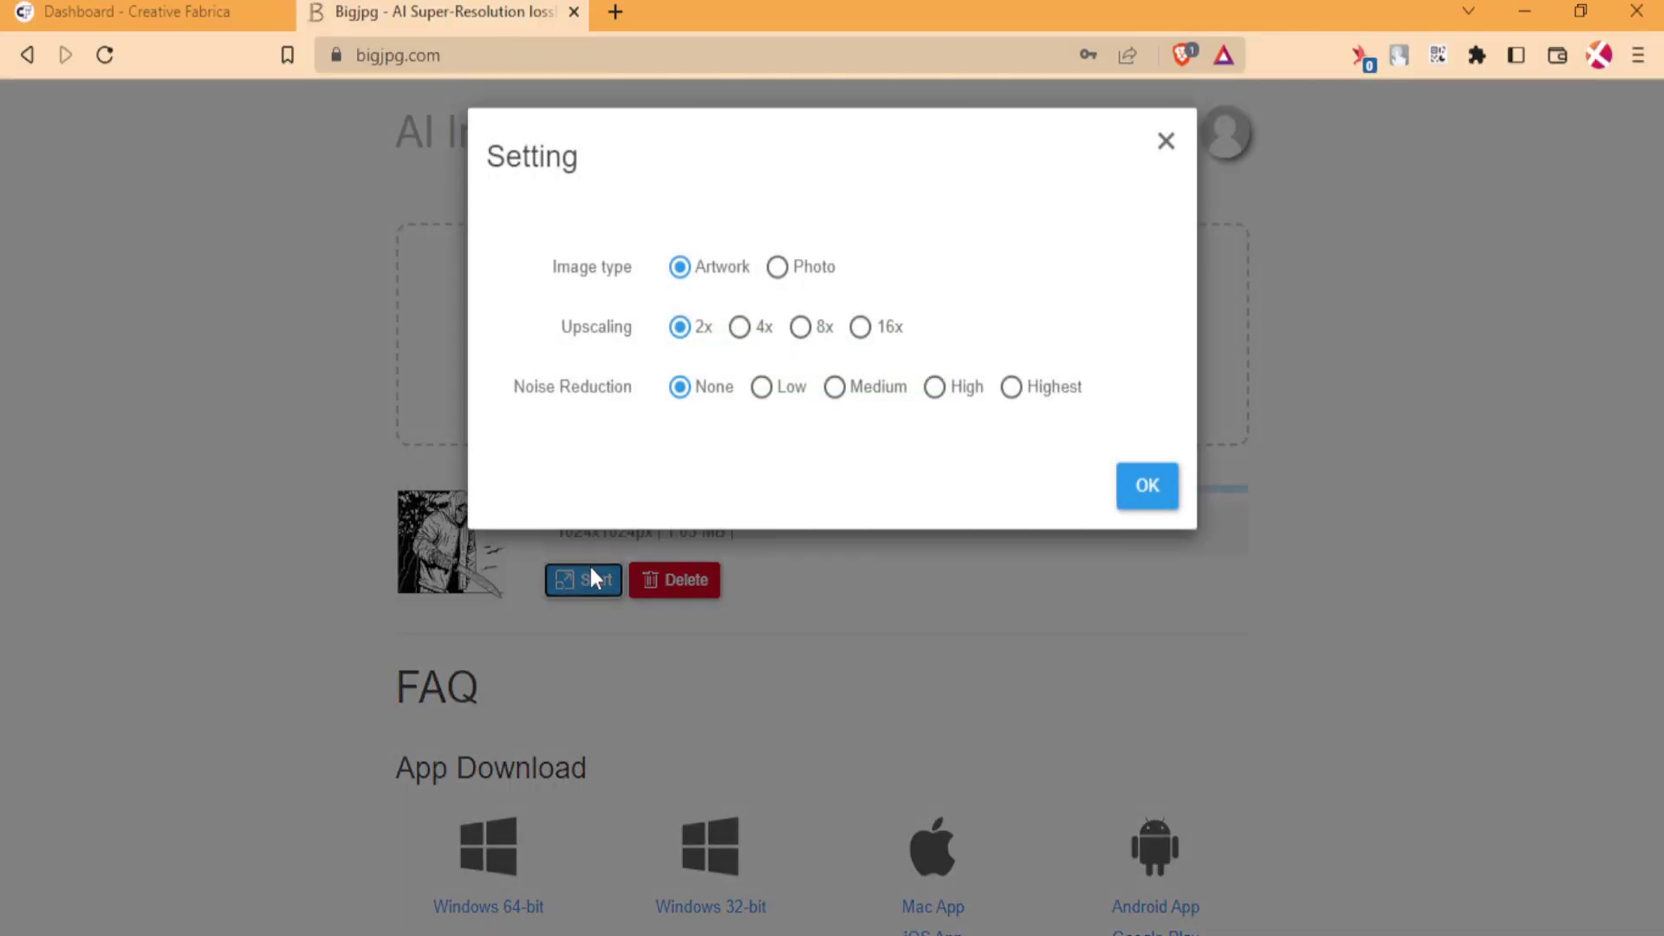
click(741, 339)
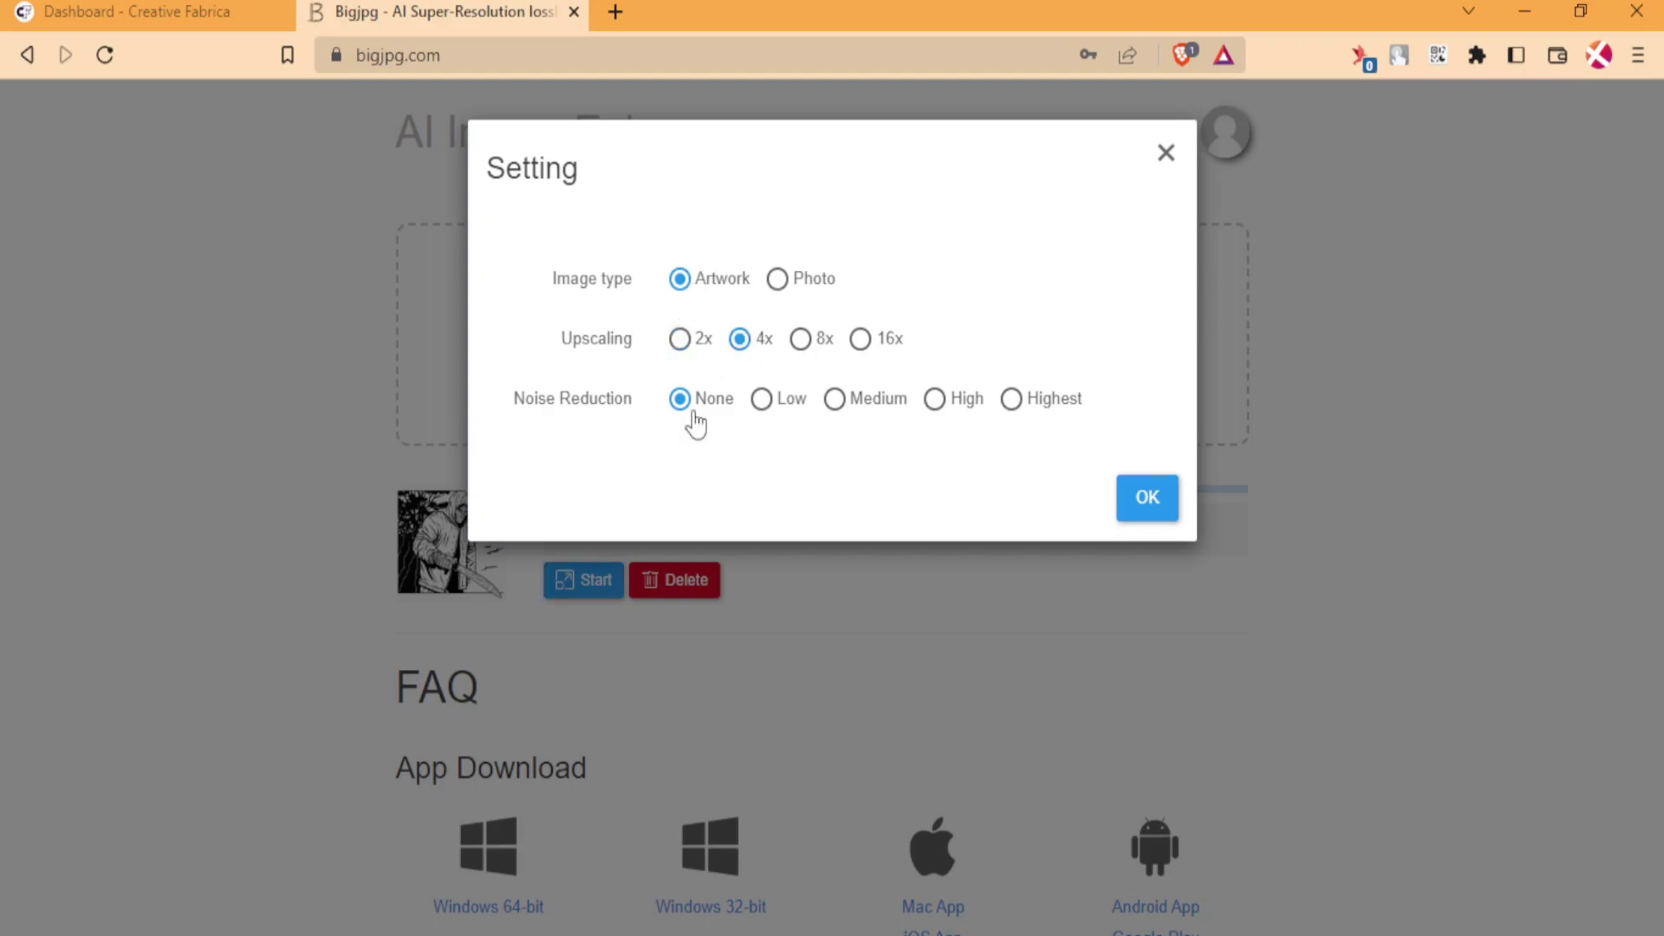
click(1013, 401)
click(1135, 508)
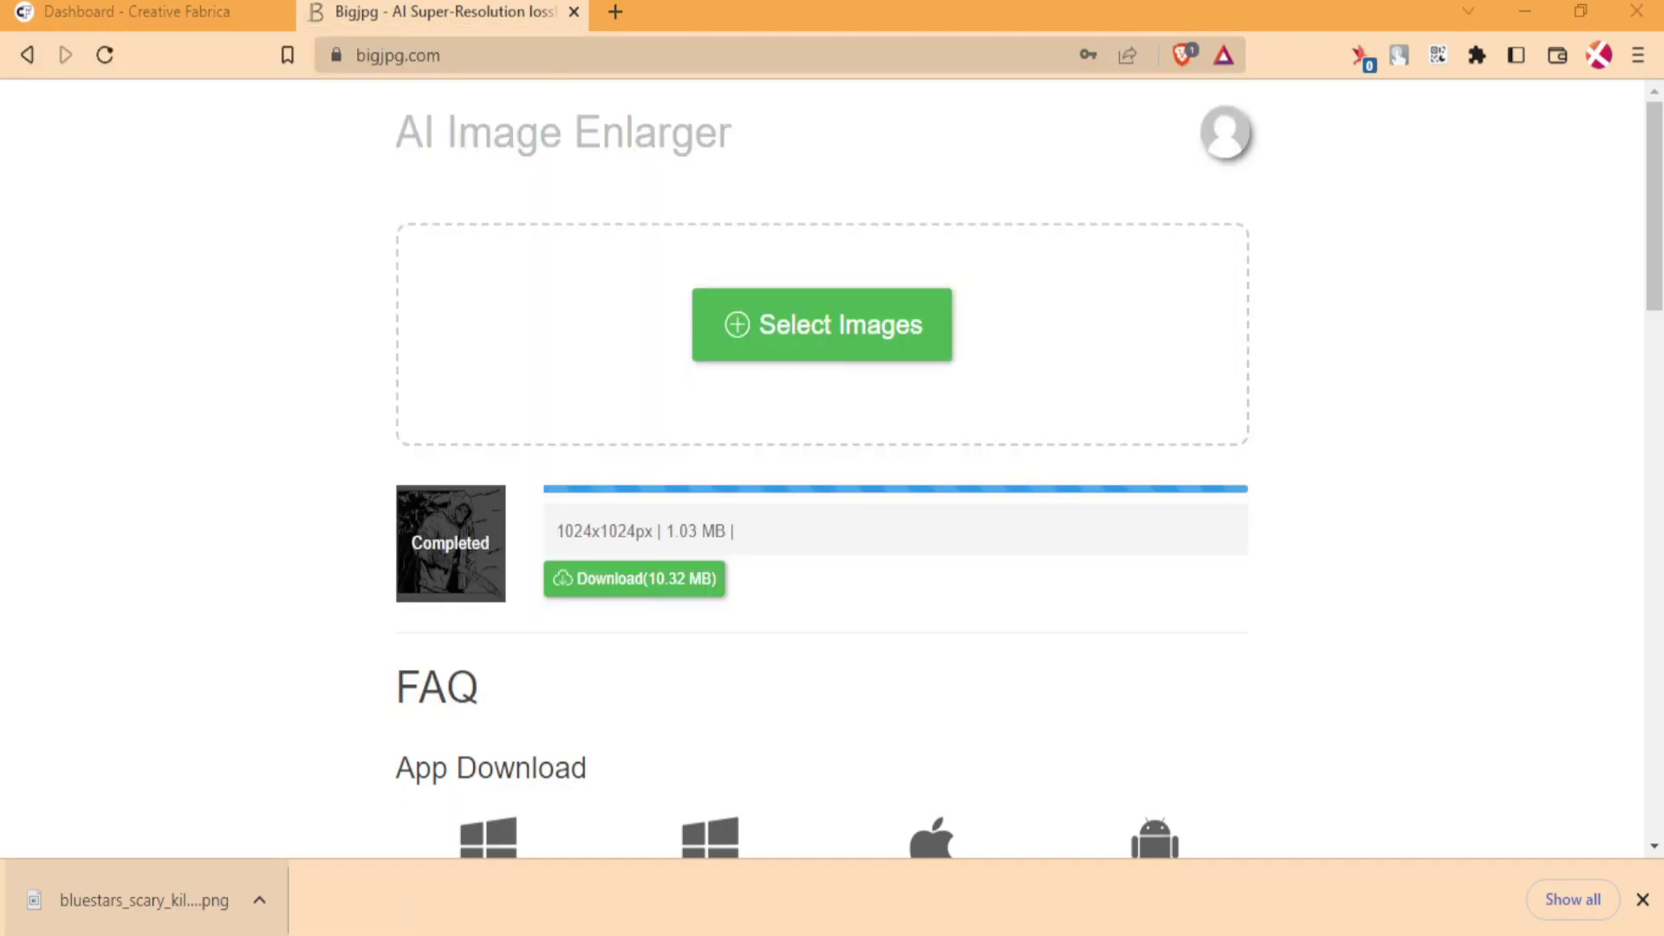
- Switch to Canva and look through the pages of the 8.5in × 11in coloring book design
mouse_move(387, 934)
click(388, 858)
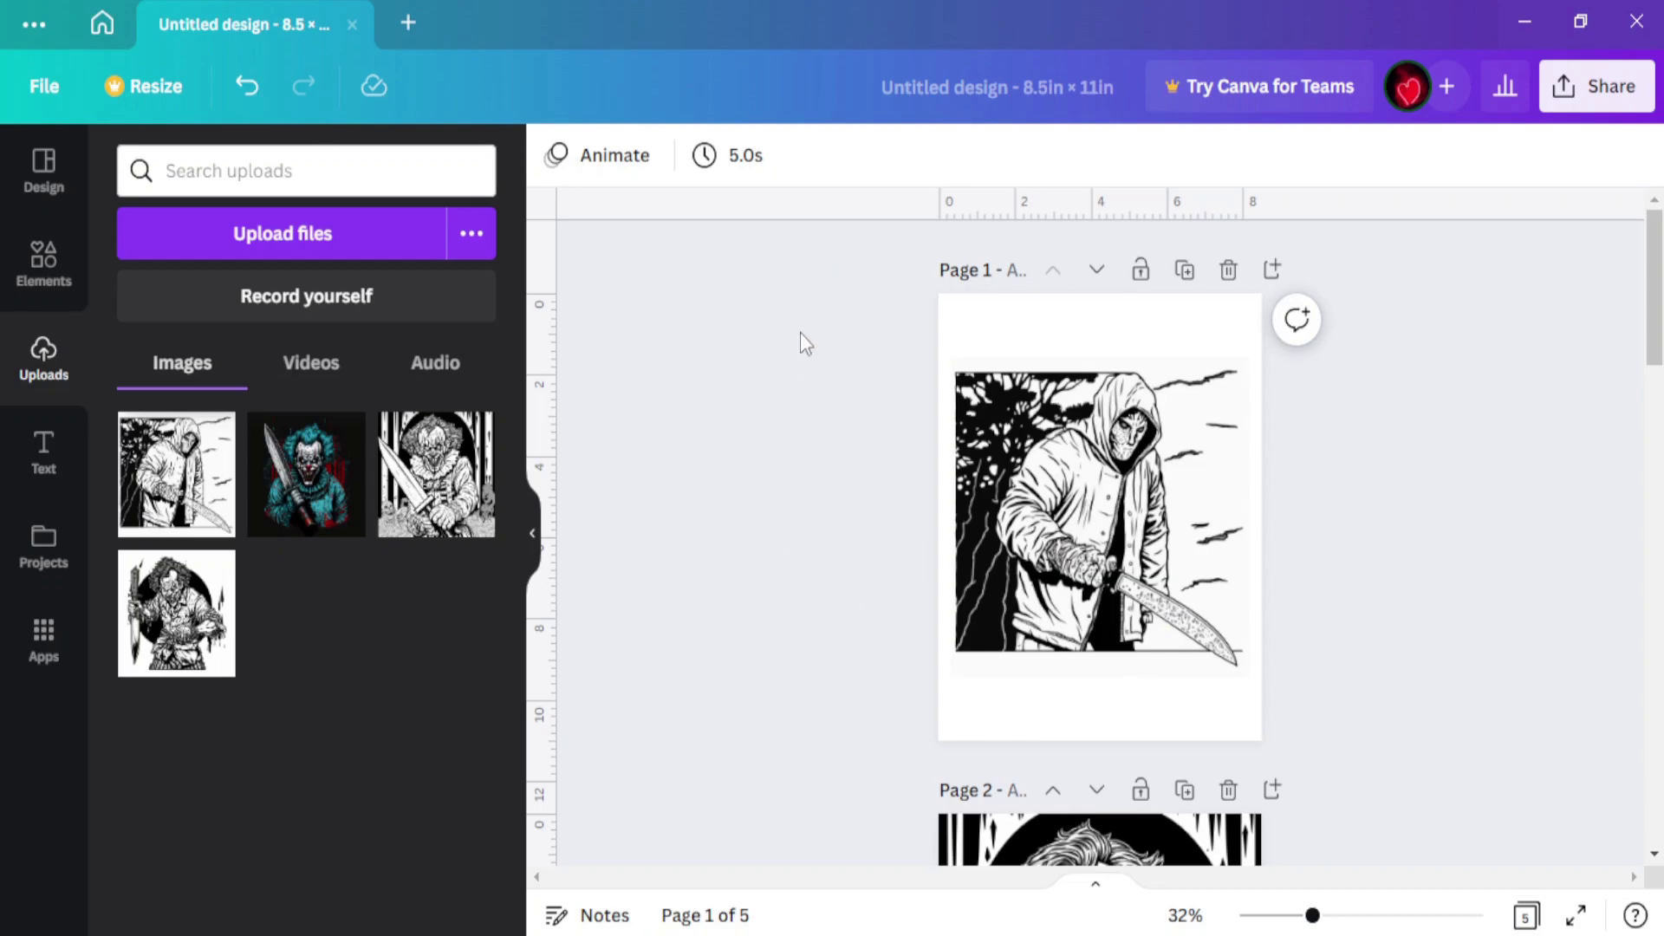
scroll(876, 439, down, 2)
scroll(876, 438, up, 2)
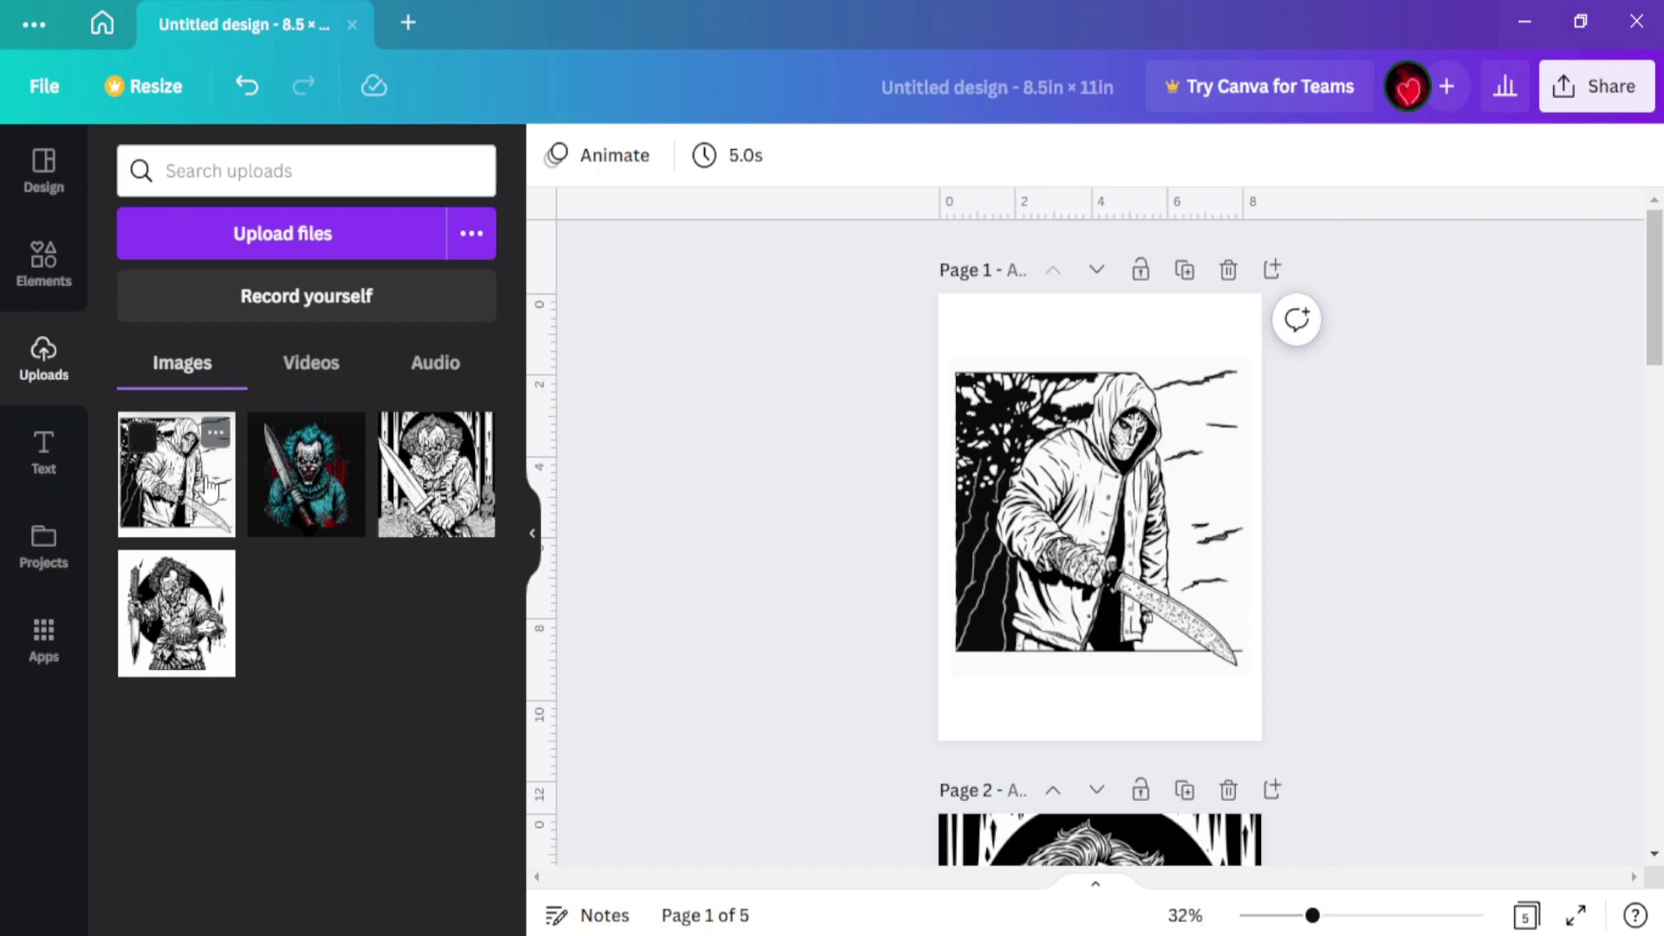
scroll(909, 403, down, 2)
scroll(910, 403, down, 6)
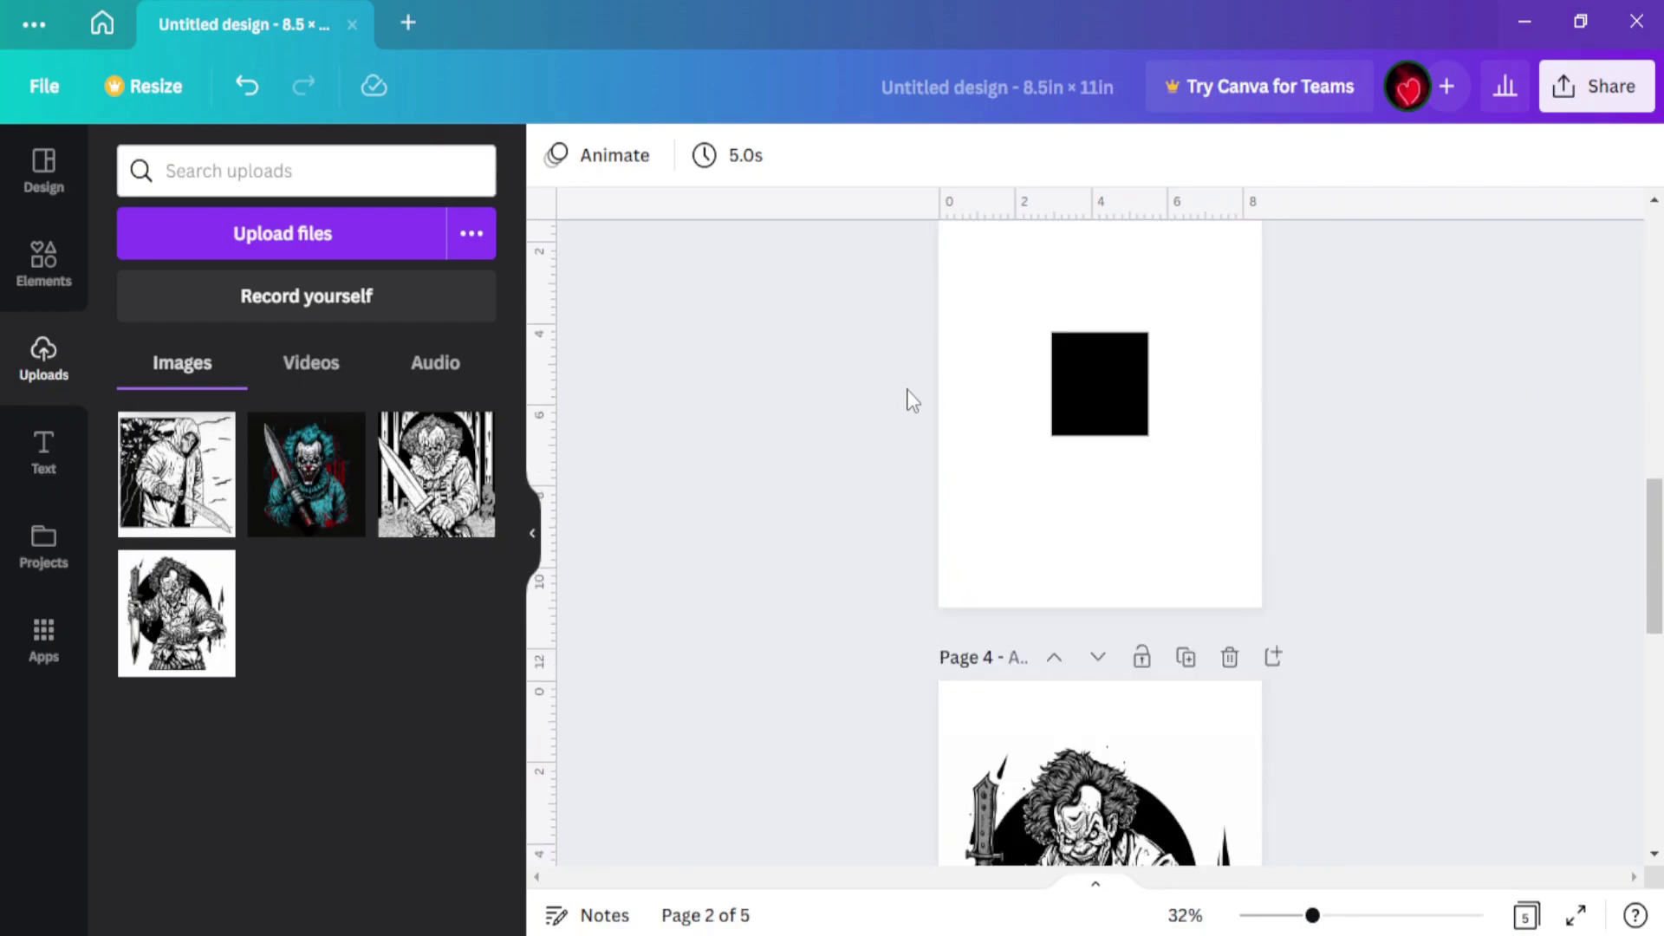
scroll(907, 383, up, 8)
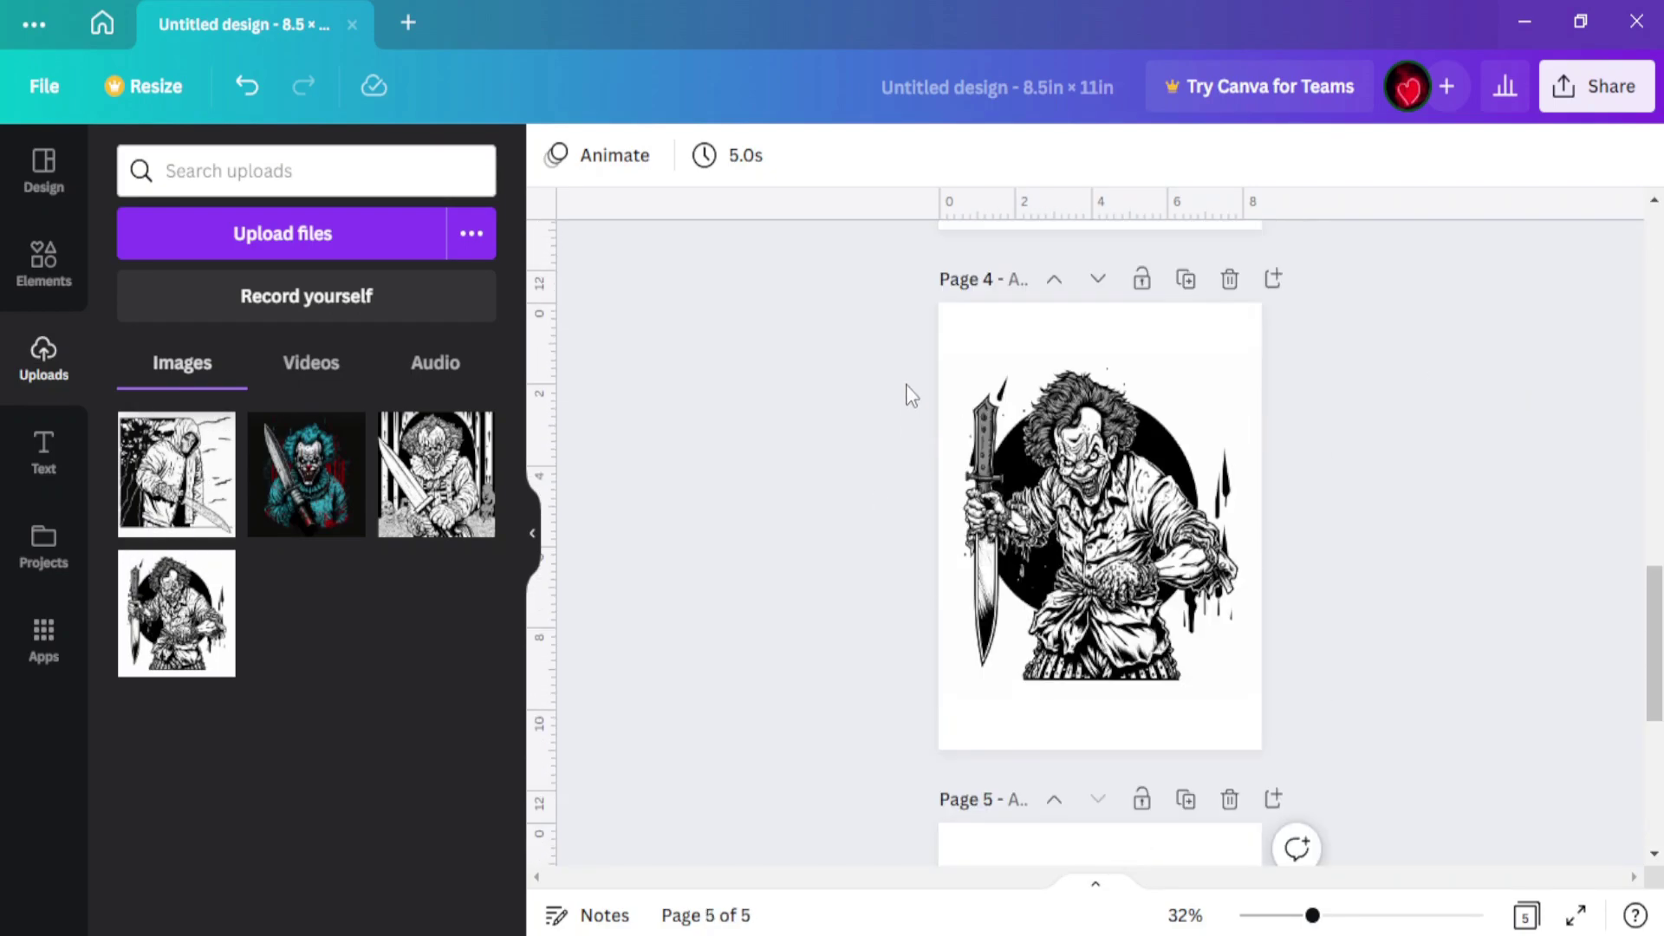
scroll(902, 381, down, 2)
scroll(902, 381, up, 2)
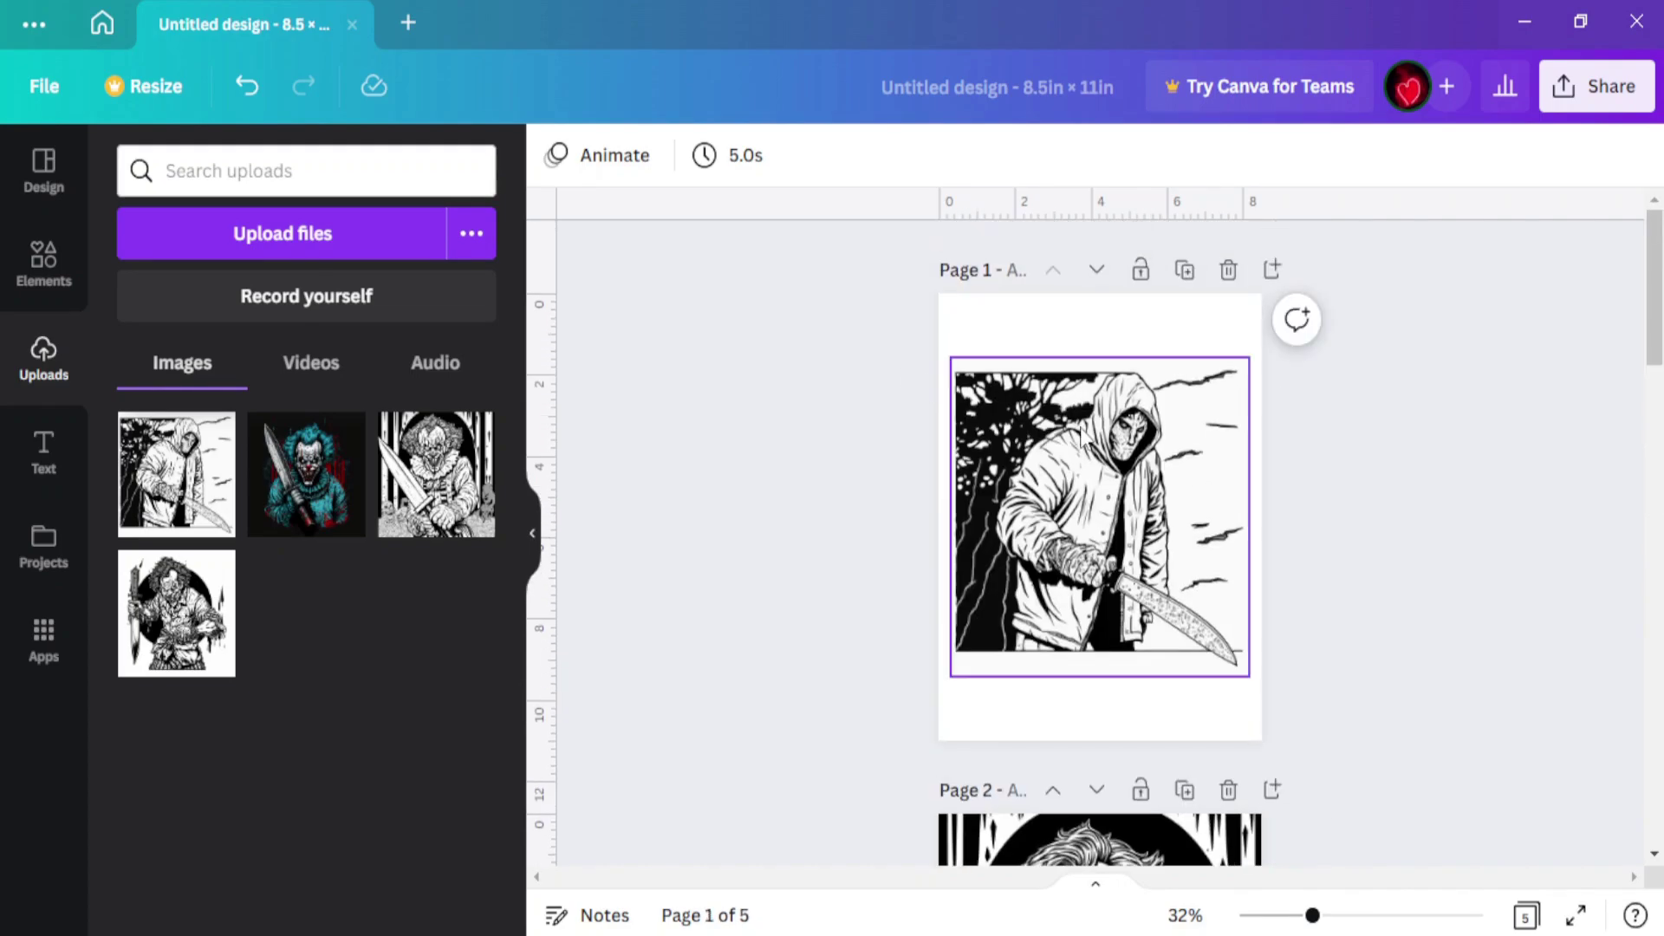
- Duplicate page 1 and delete the hooded-figure image from the copy to leave page 2 blank
click(1184, 271)
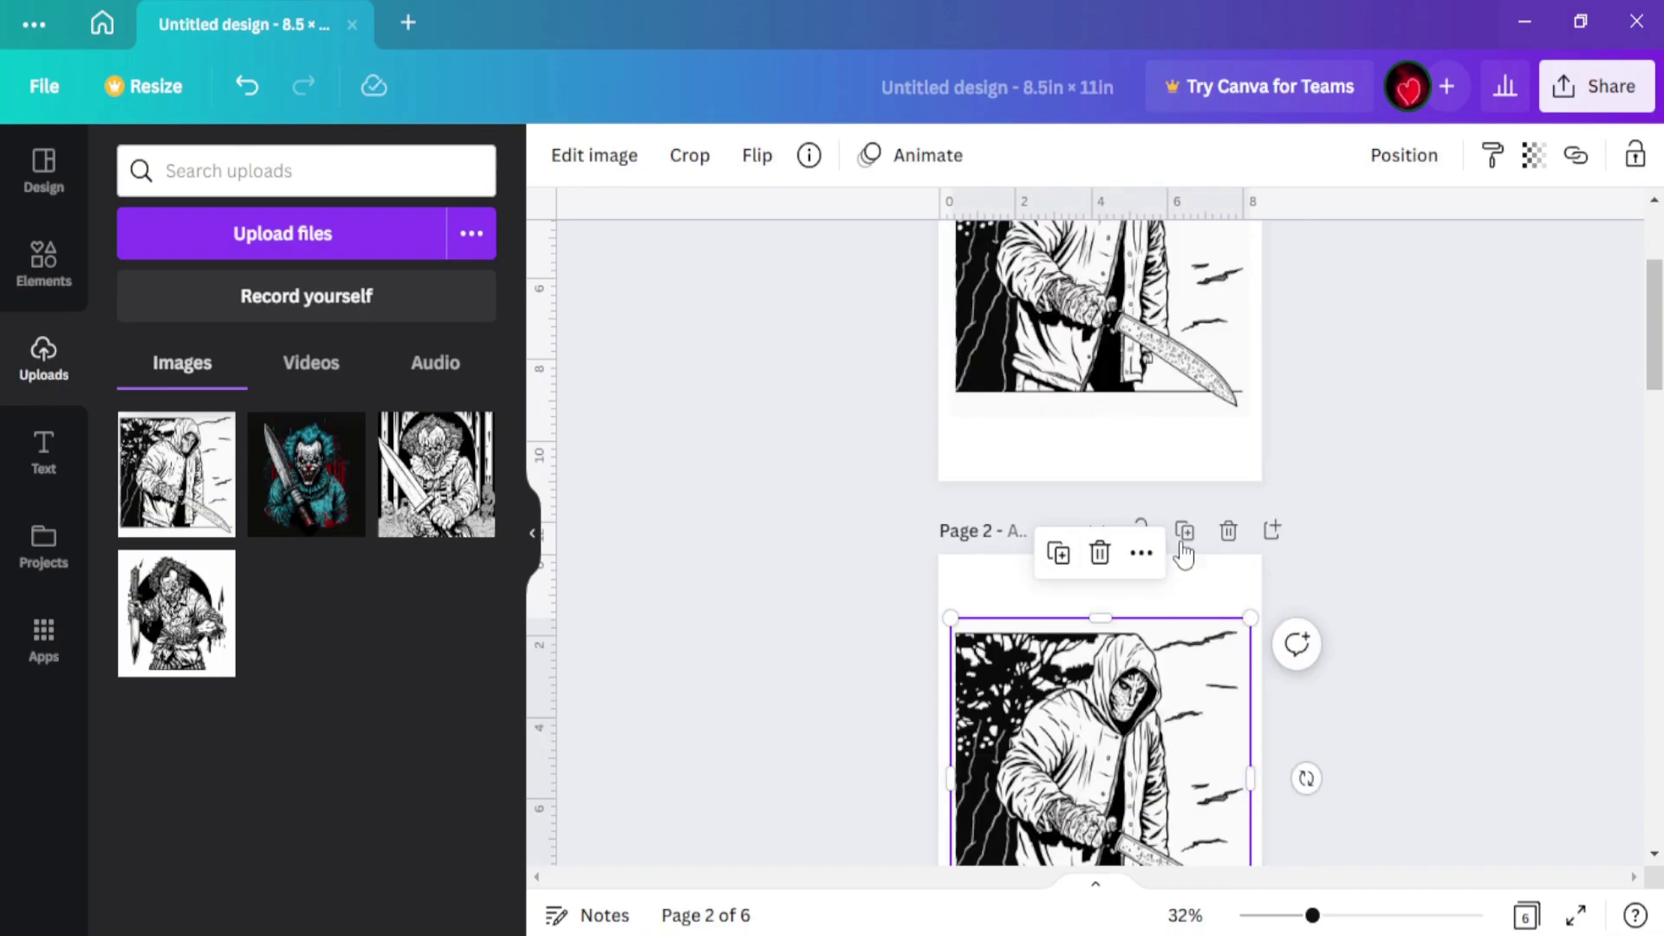
click(1099, 553)
scroll(1044, 630, down, 1)
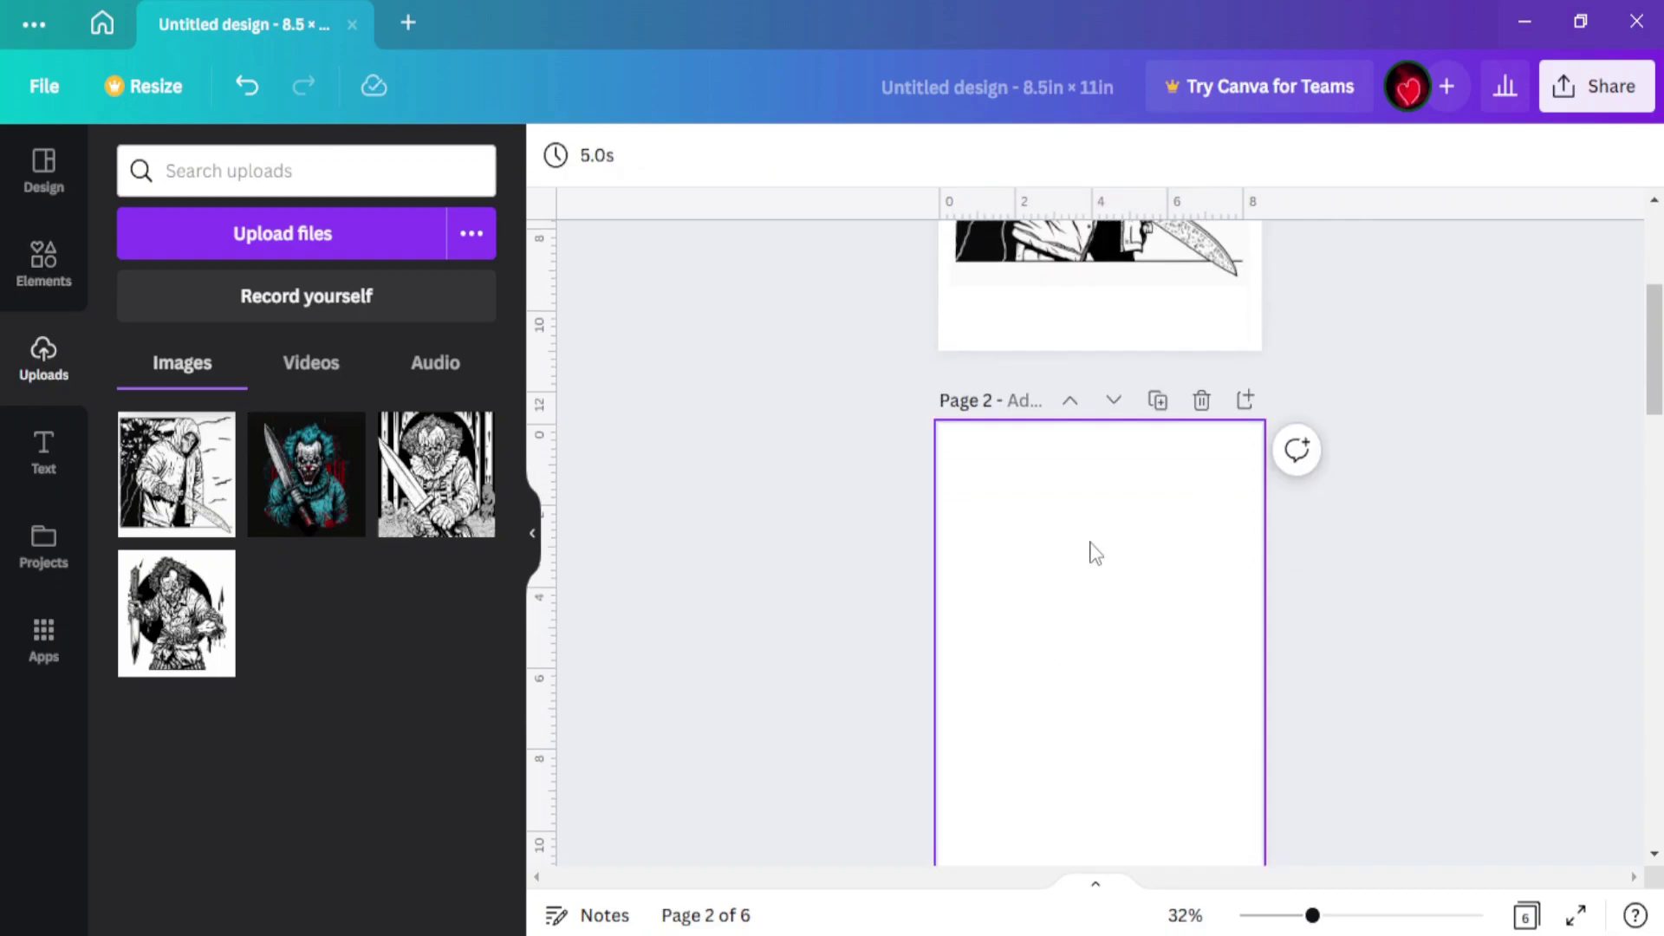
- Add a black square shape from the basic shapes to the middle of blank page 2
scroll(1089, 549, down, 3)
click(43, 260)
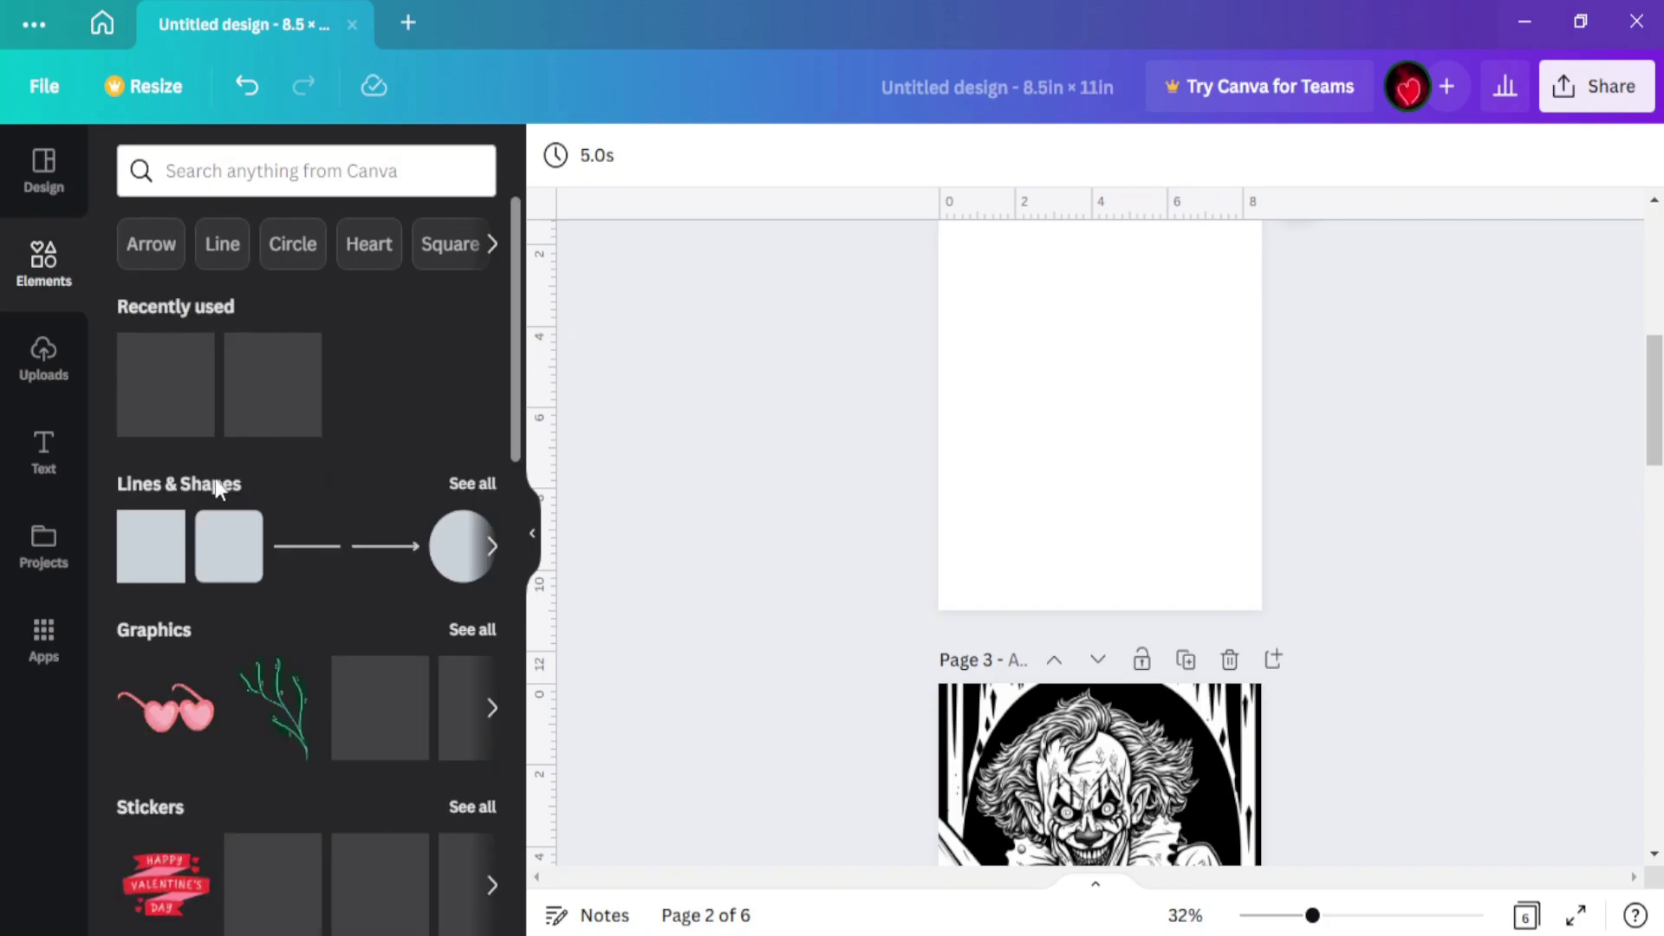
scroll(993, 475, up, 2)
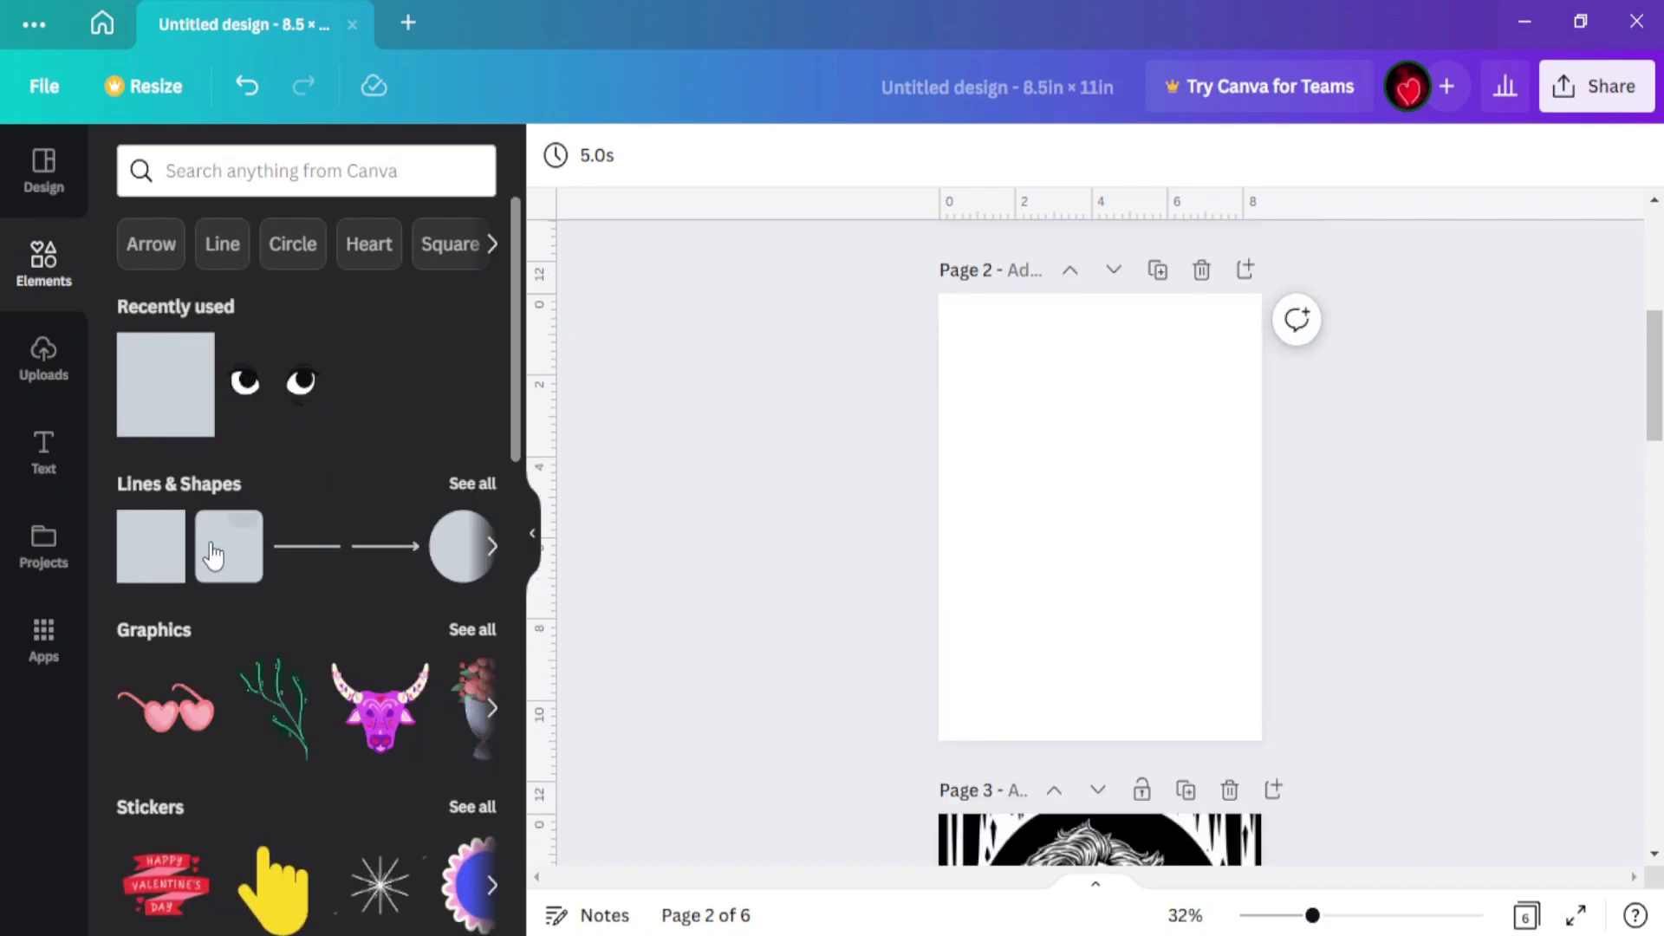
click(163, 551)
click(874, 494)
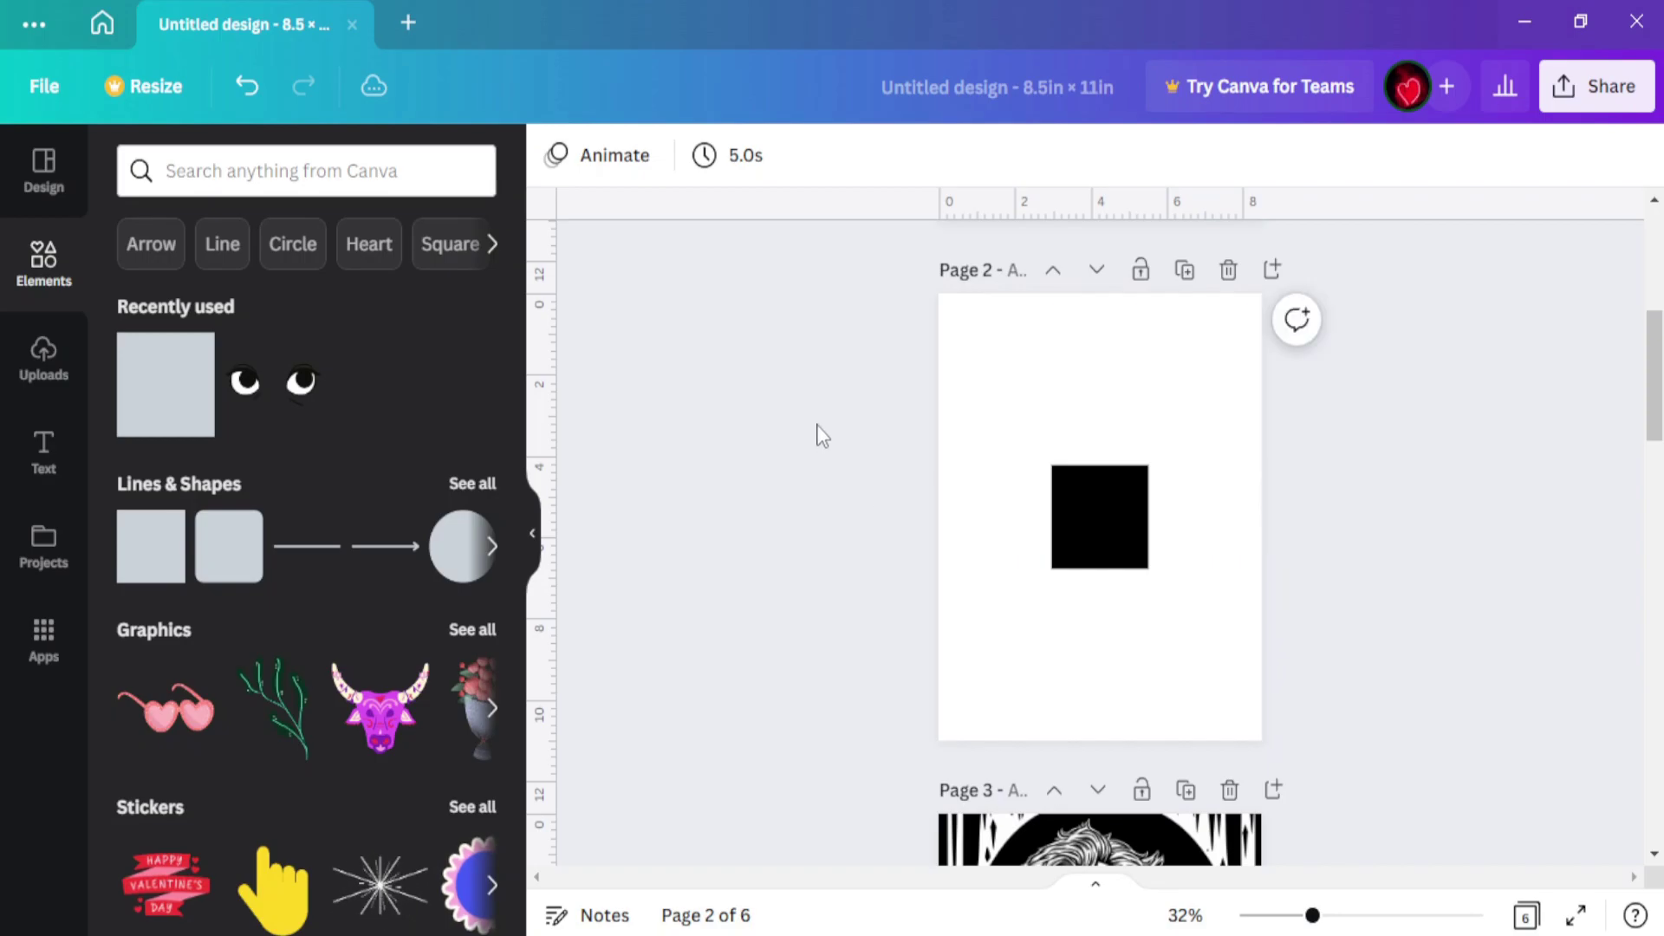
- Look through the coloring book pages to review the illustrations and the black-square pages between them
scroll(817, 433, down, 5)
scroll(813, 420, up, 5)
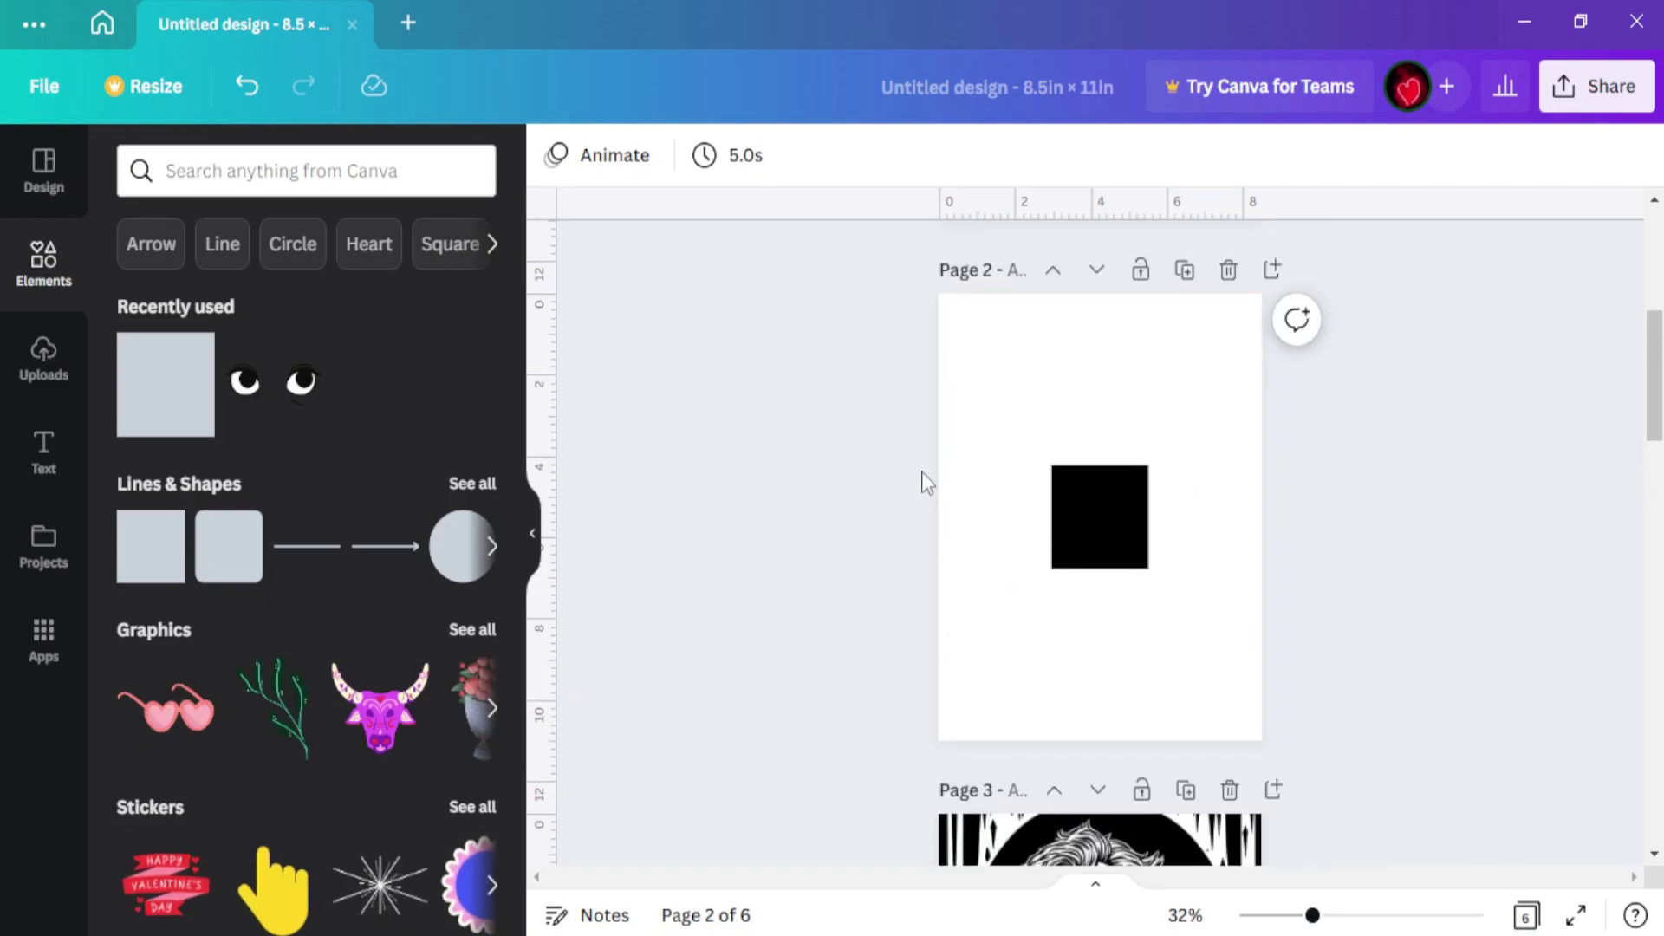
scroll(953, 450, up, 5)
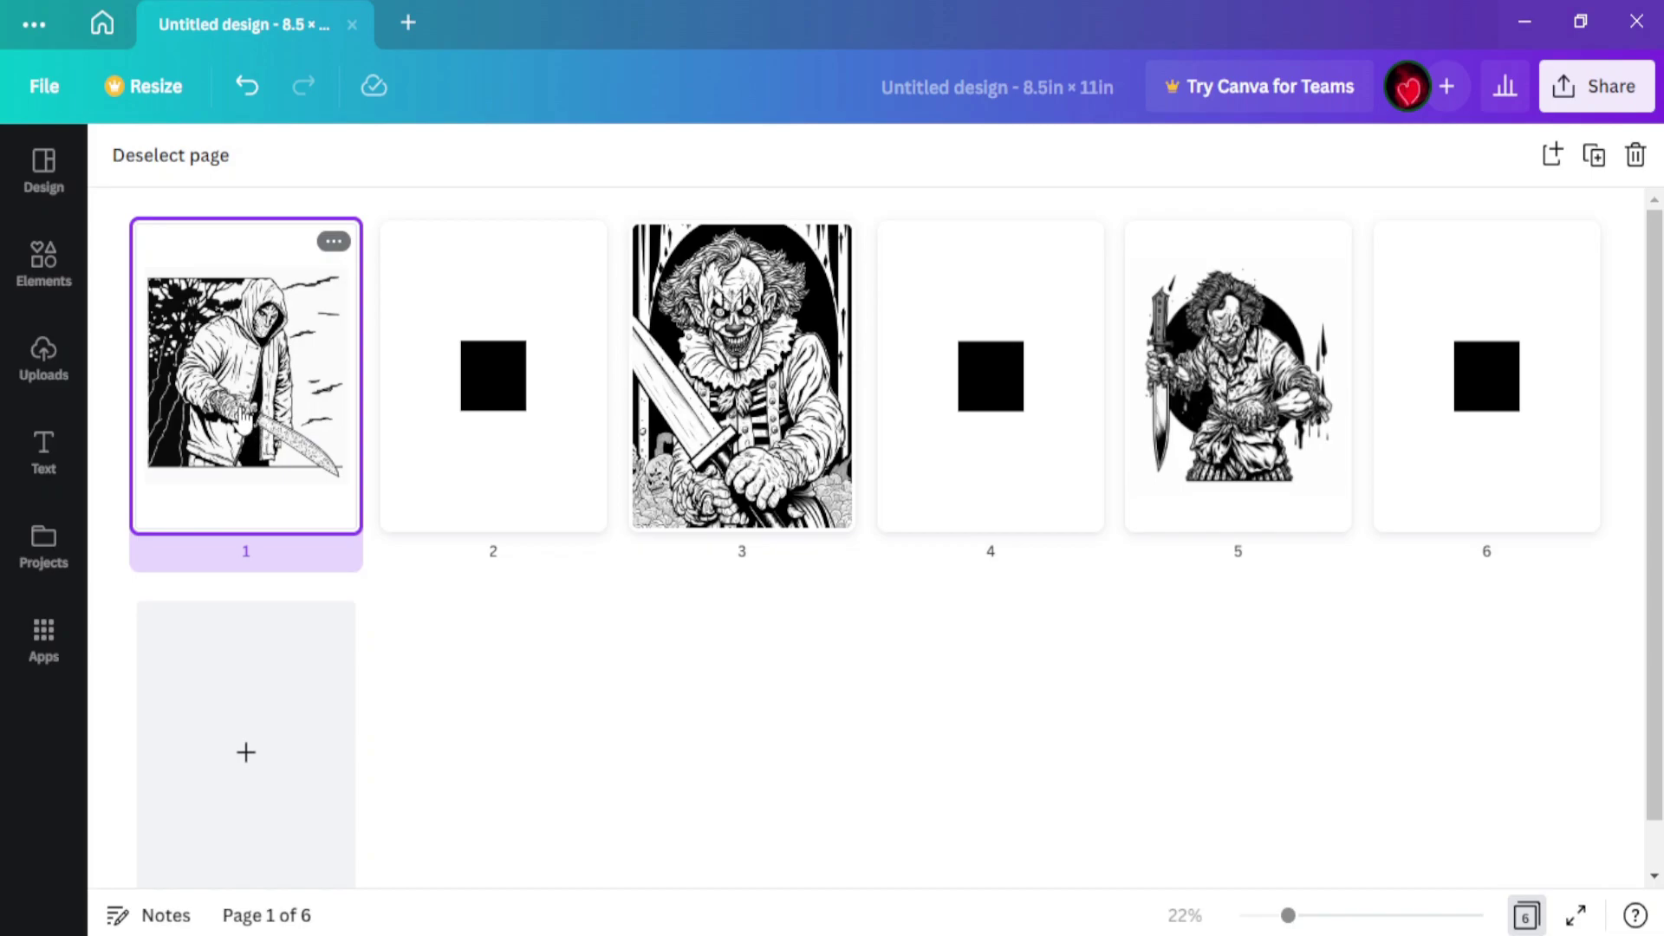
double_click(246, 381)
scroll(1014, 508, down, 8)
scroll(1020, 510, down, 5)
click(829, 579)
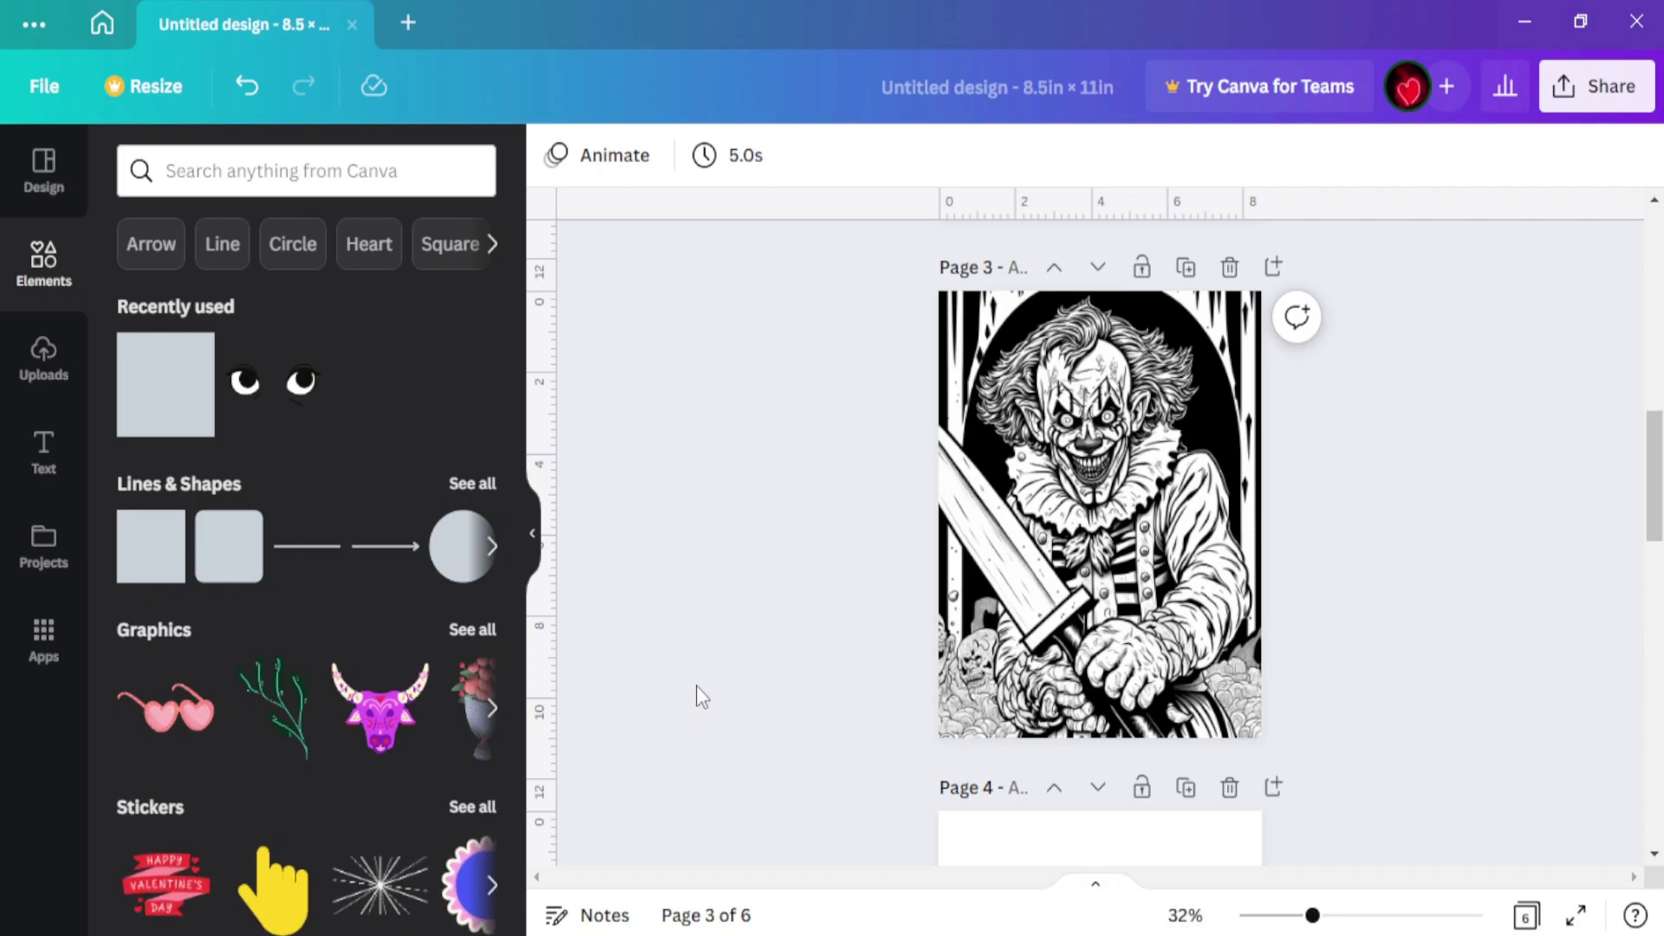
scroll(707, 563, up, 12)
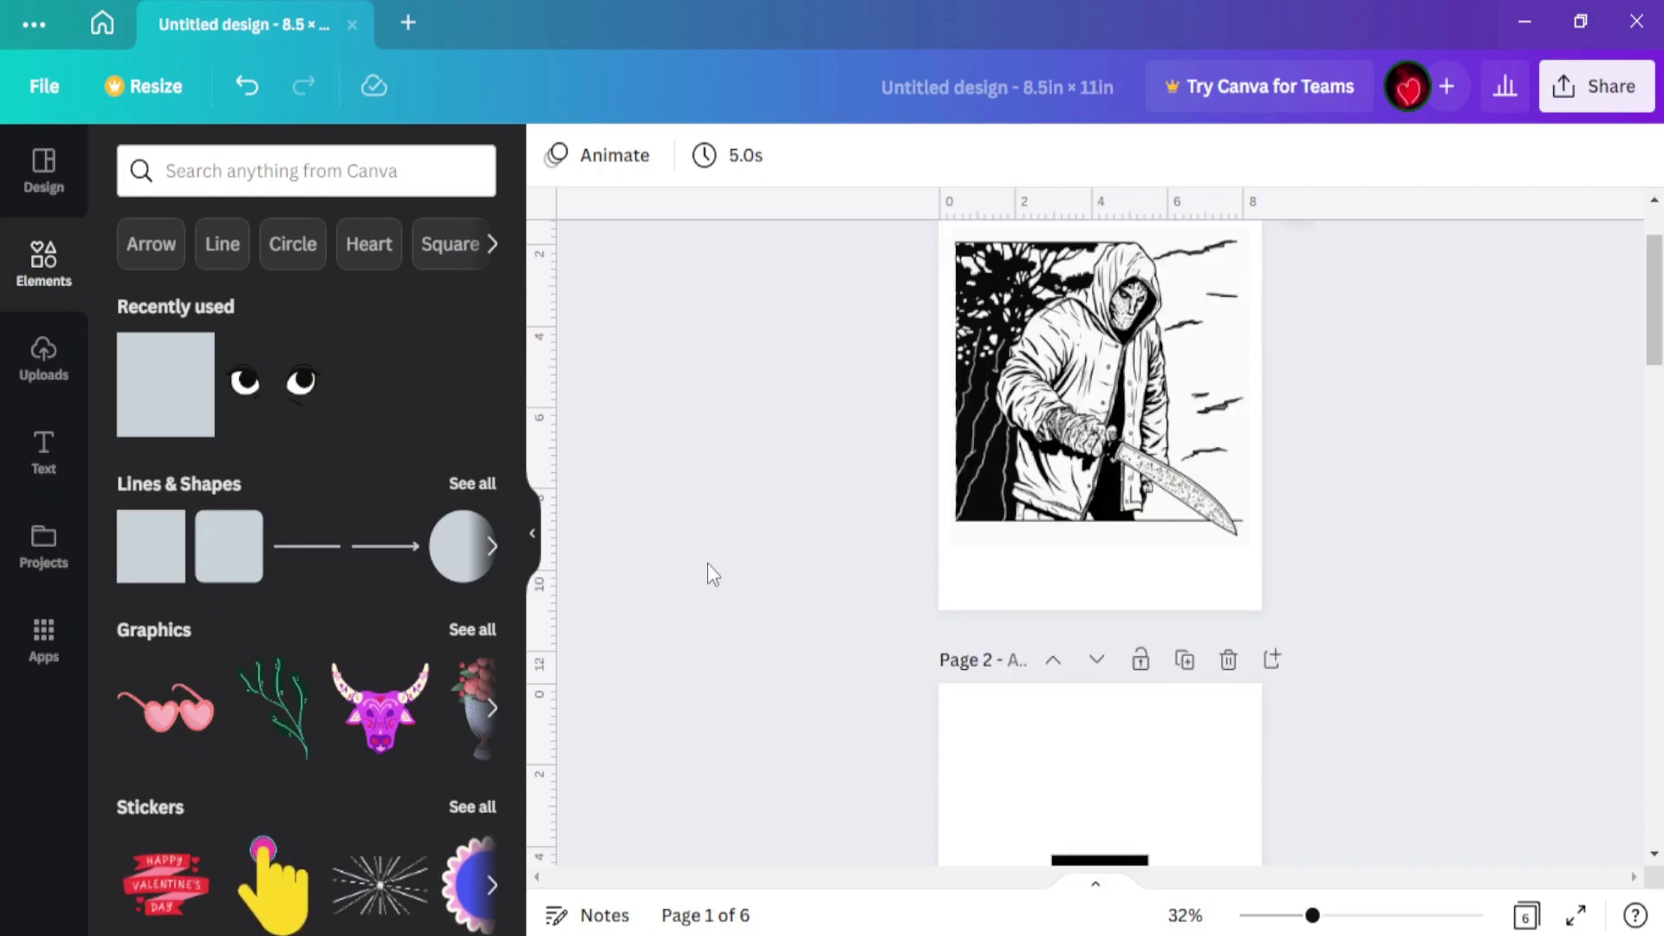
scroll(709, 563, down, 4)
scroll(709, 563, down, 6)
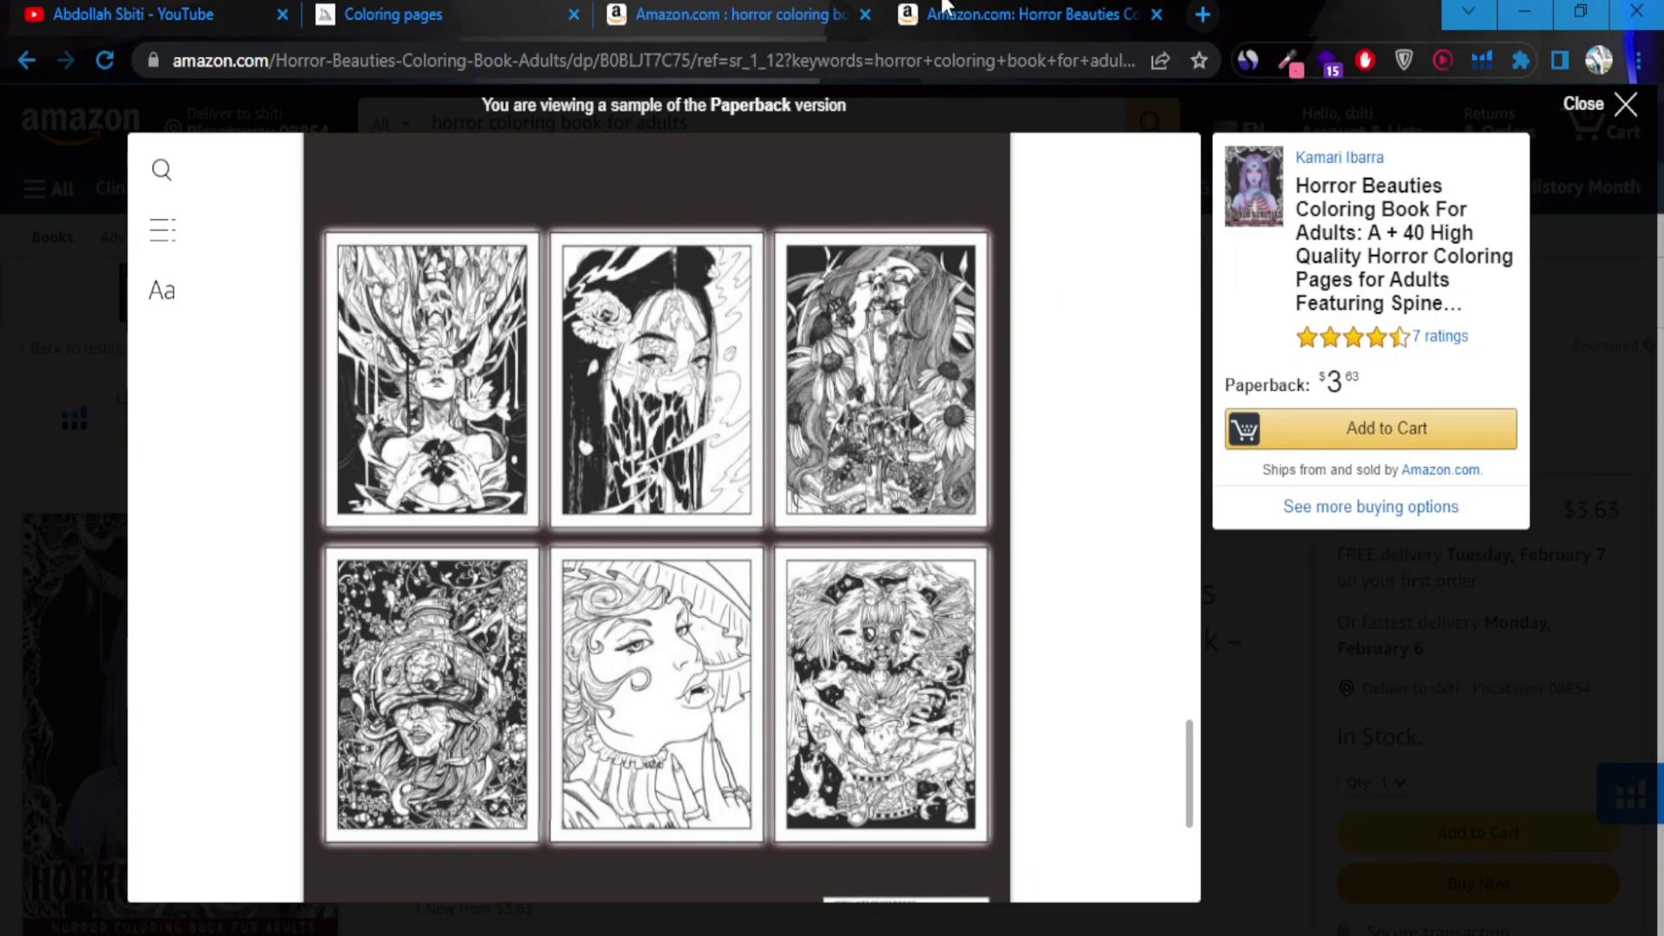
- Switch to Amazon, finish viewing the Horror Beauties book sample, close it and return to the "horror coloring book for adults" search results
scroll(605, 466, down, 5)
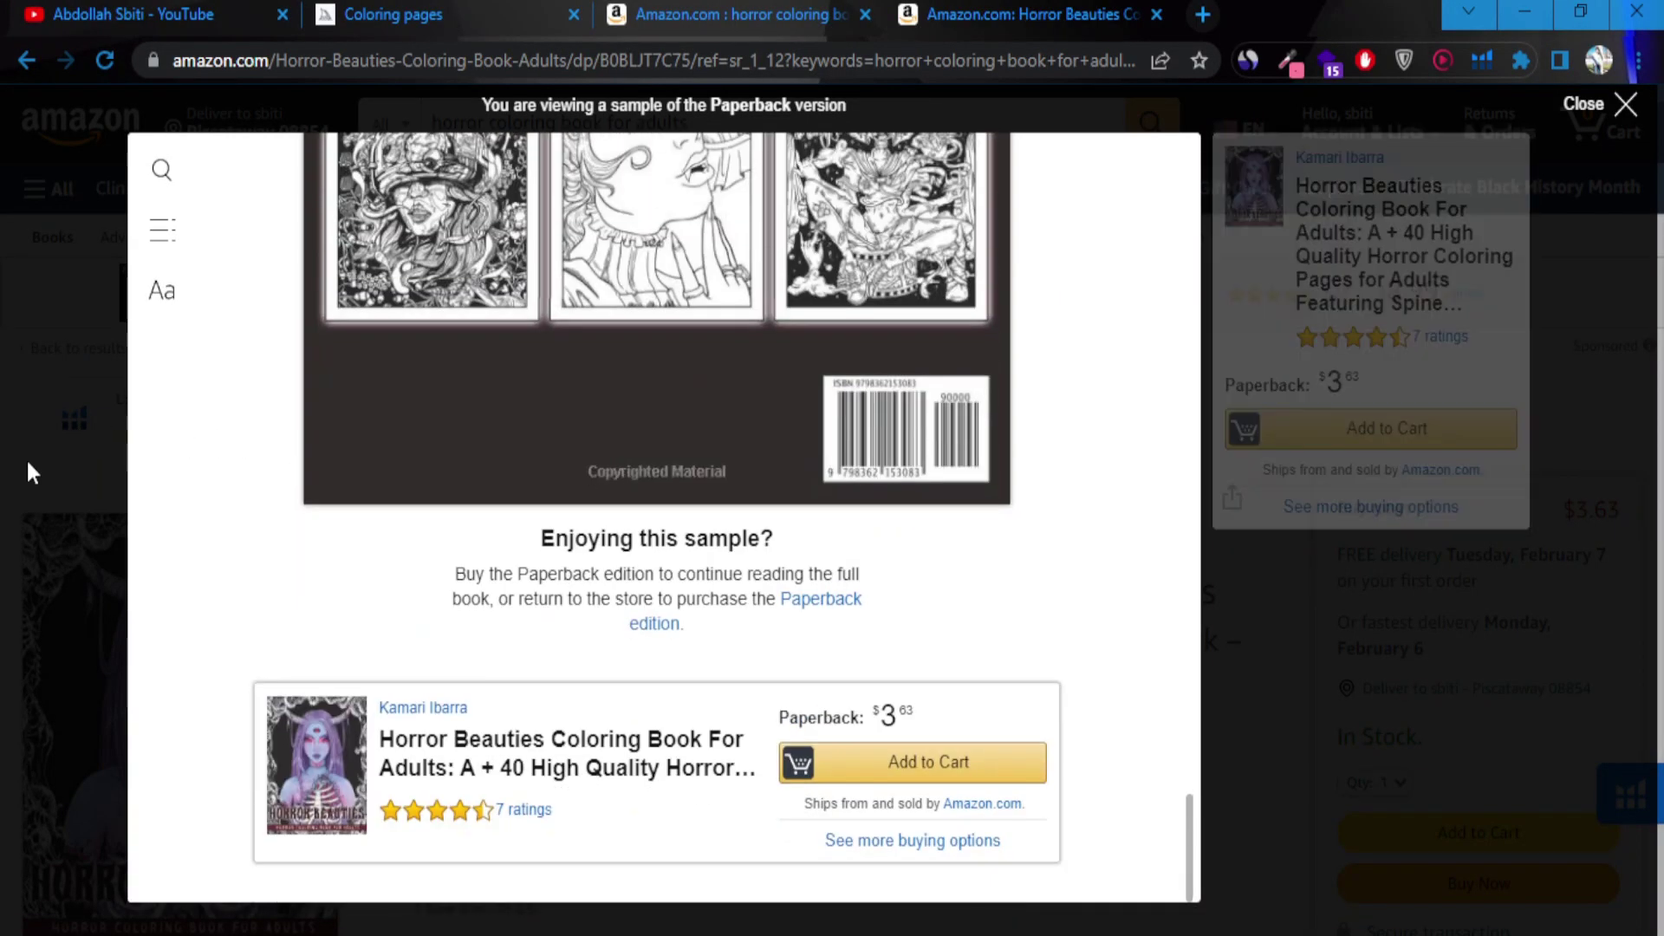
key(Escape)
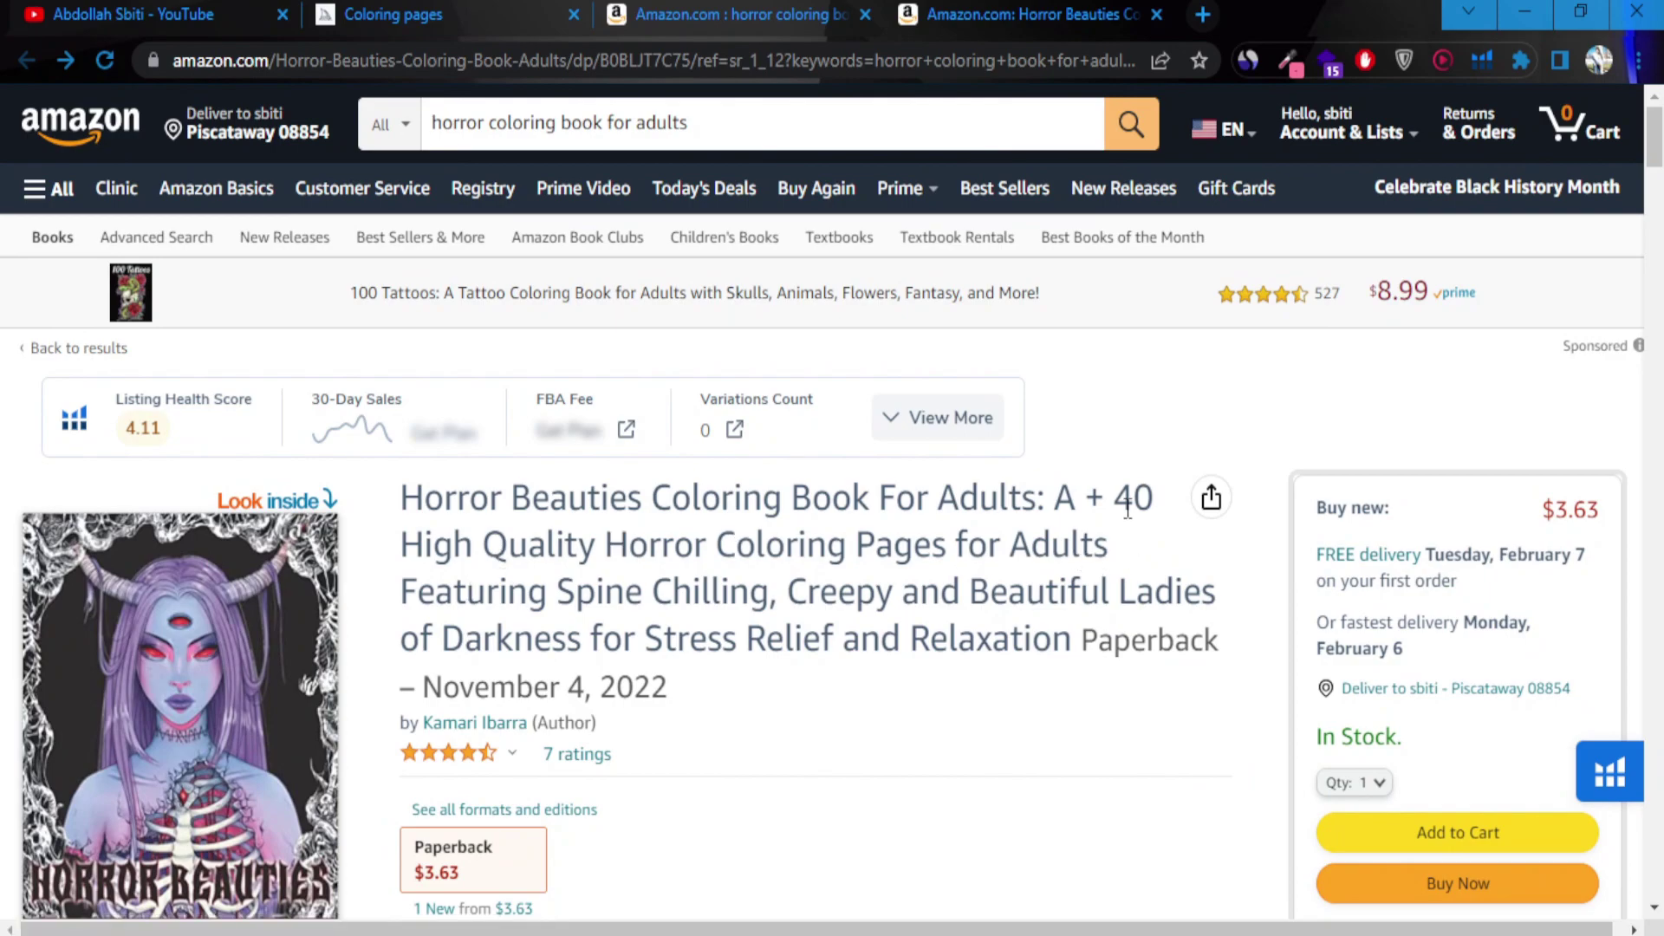
click(787, 9)
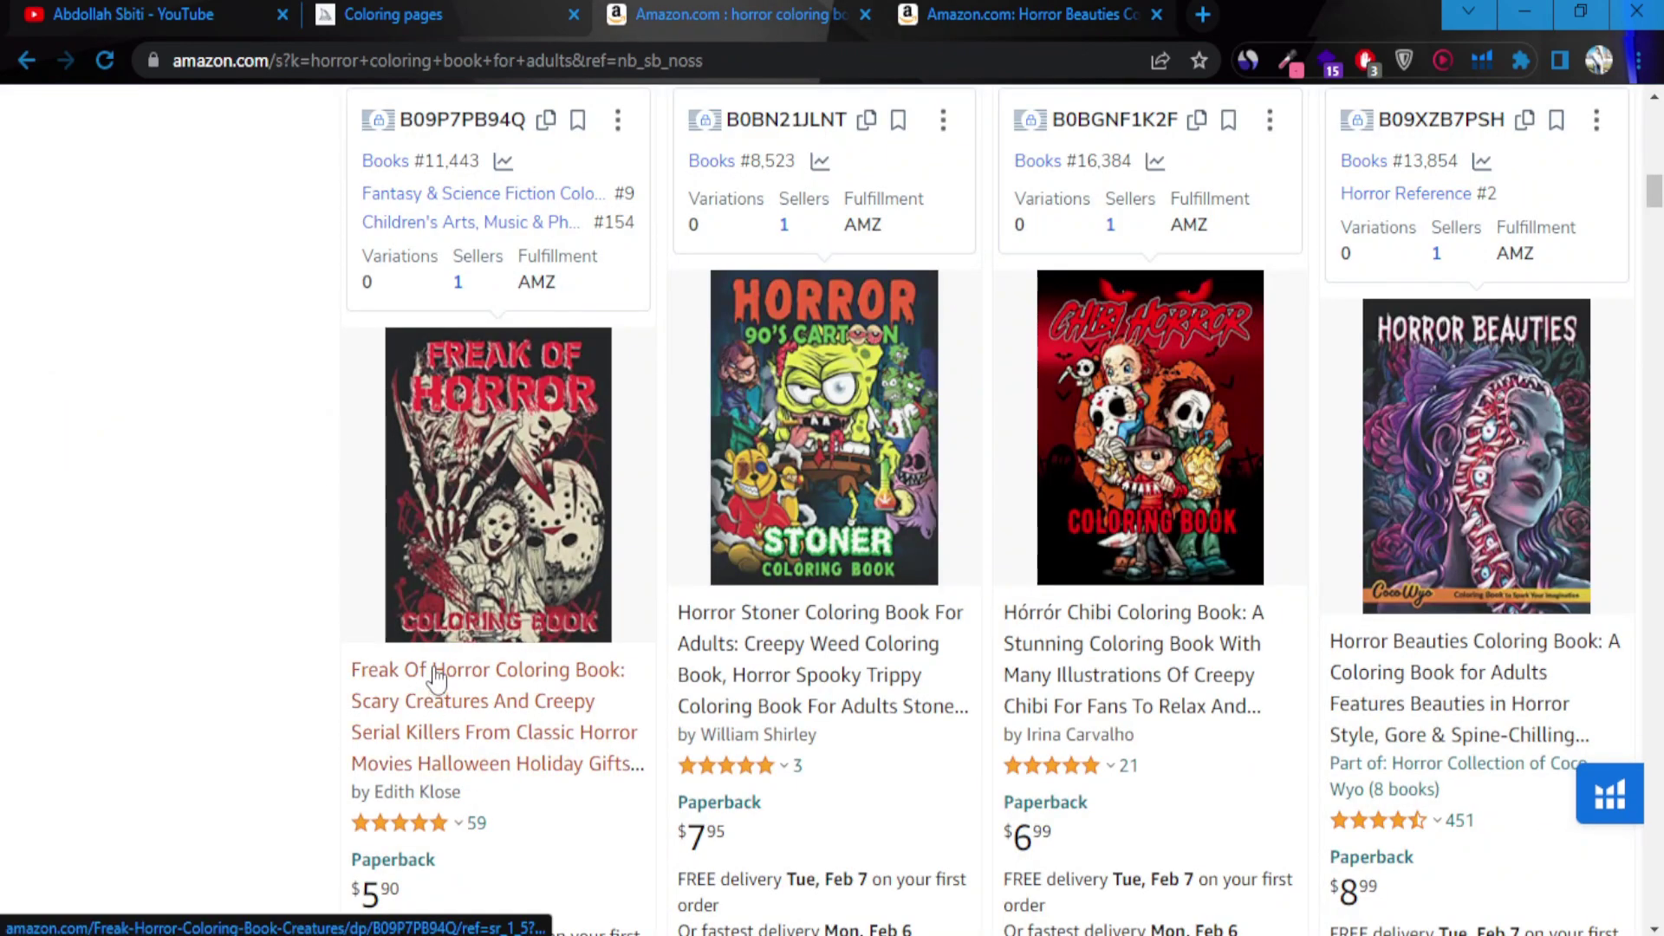
- Browse the Amazon search results to compare the covers and listings of competing horror coloring books
scroll(437, 680, up, 10)
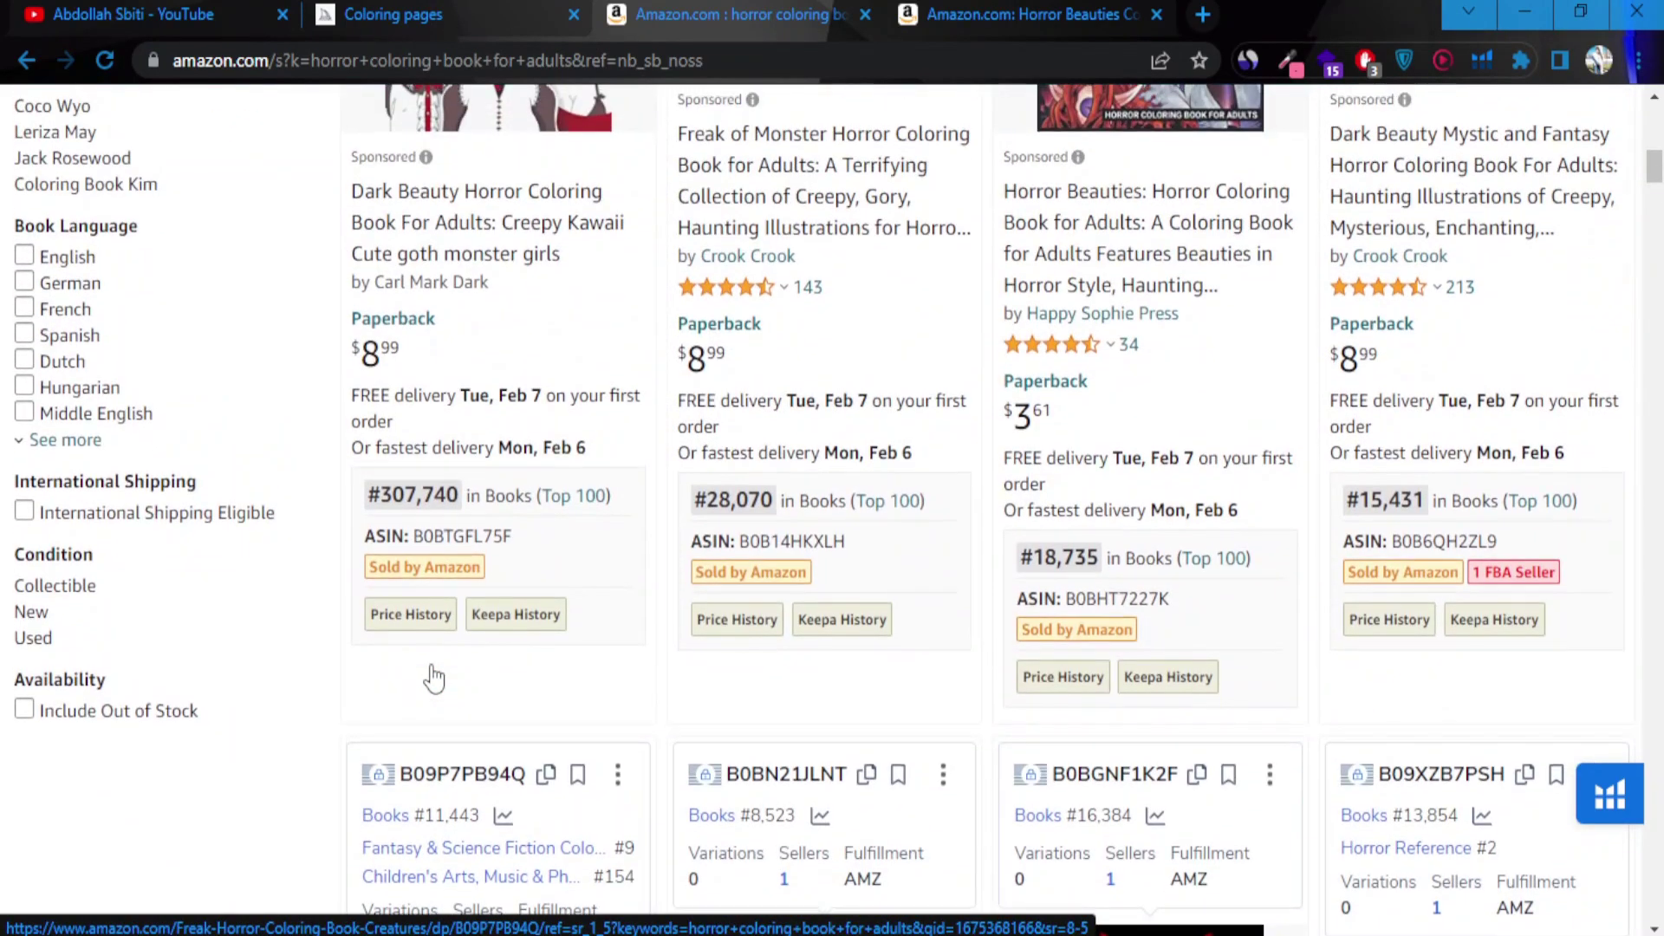
scroll(431, 671, up, 5)
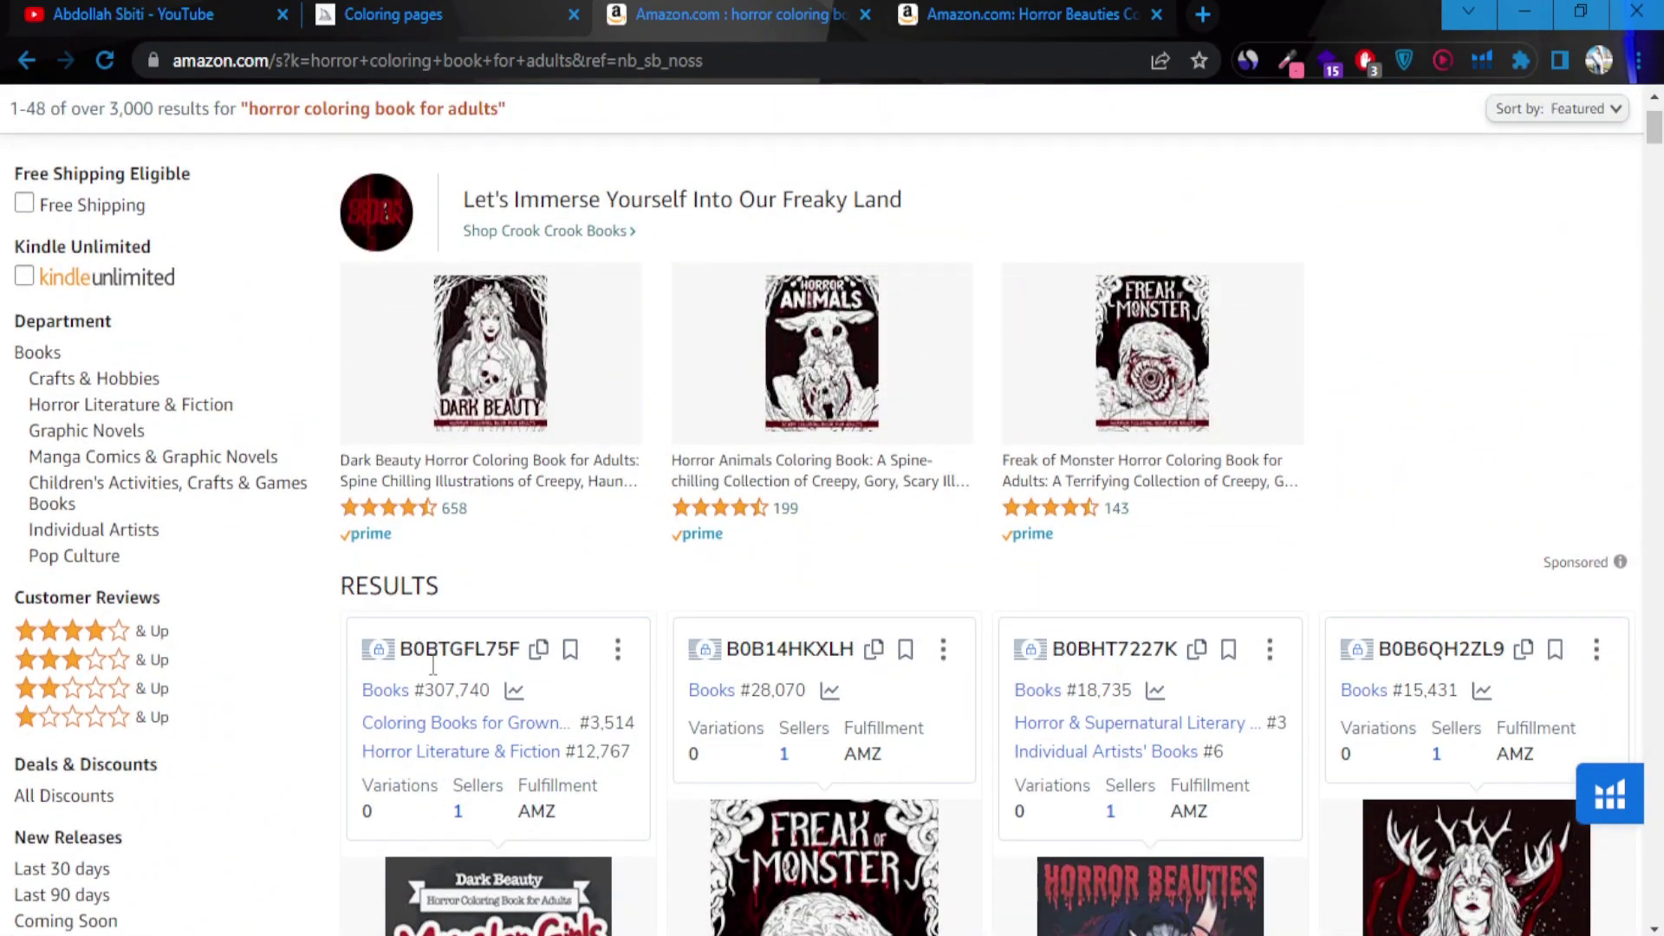
scroll(430, 672, down, 5)
scroll(433, 664, down, 5)
scroll(433, 675, down, 10)
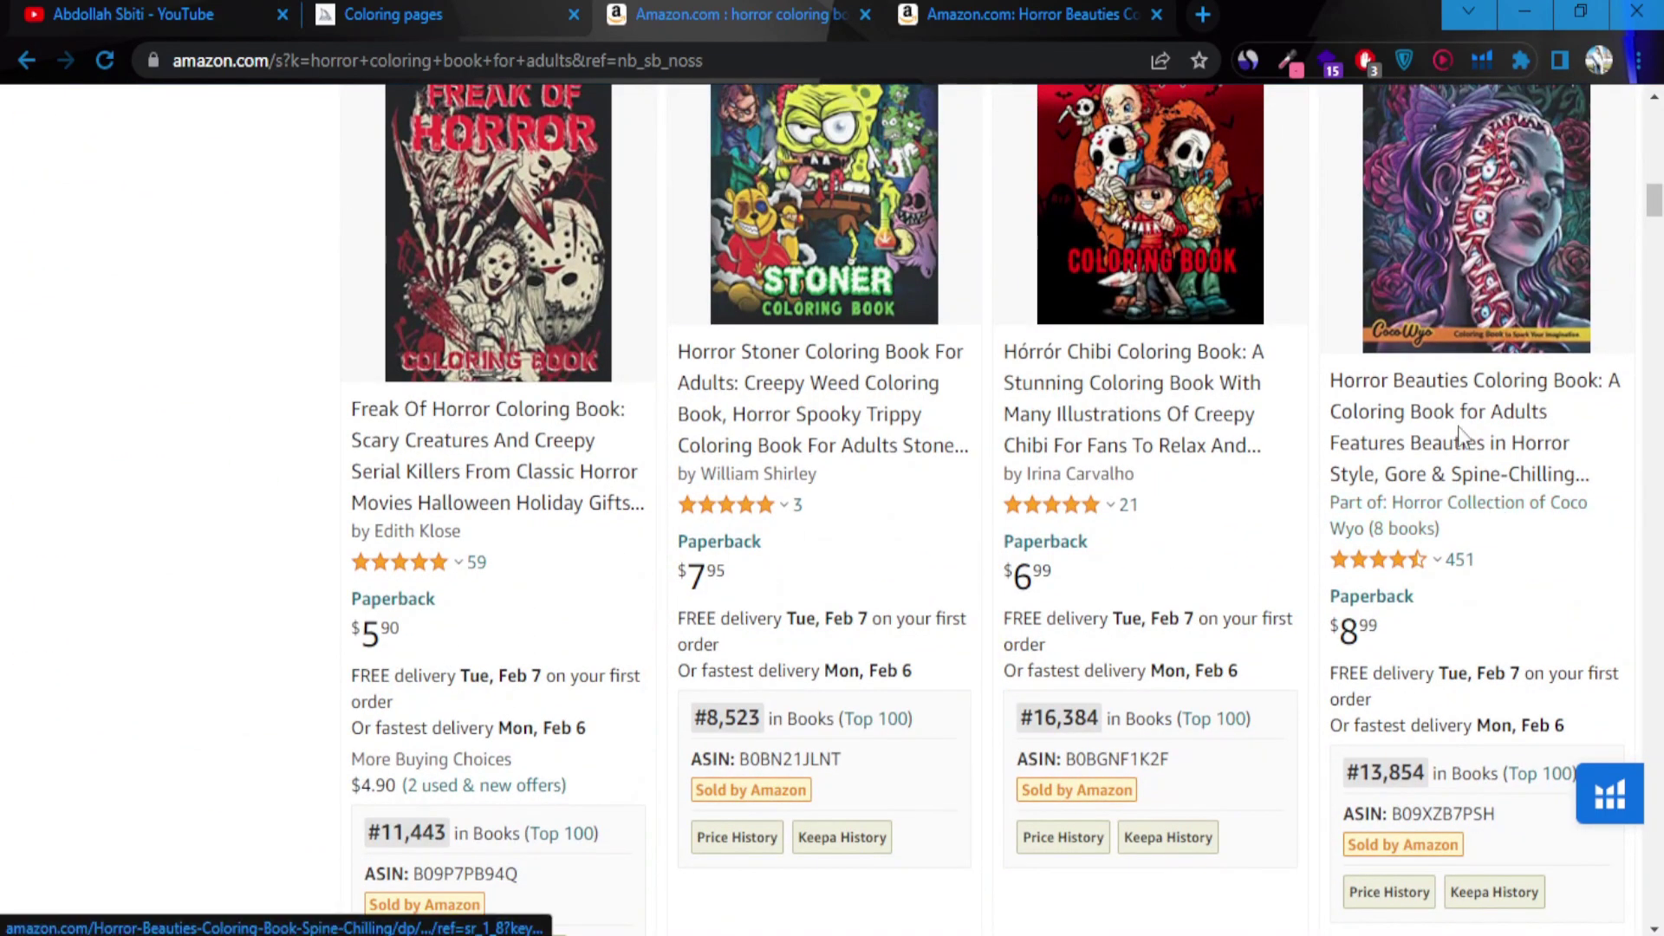
mouse_move(1449, 289)
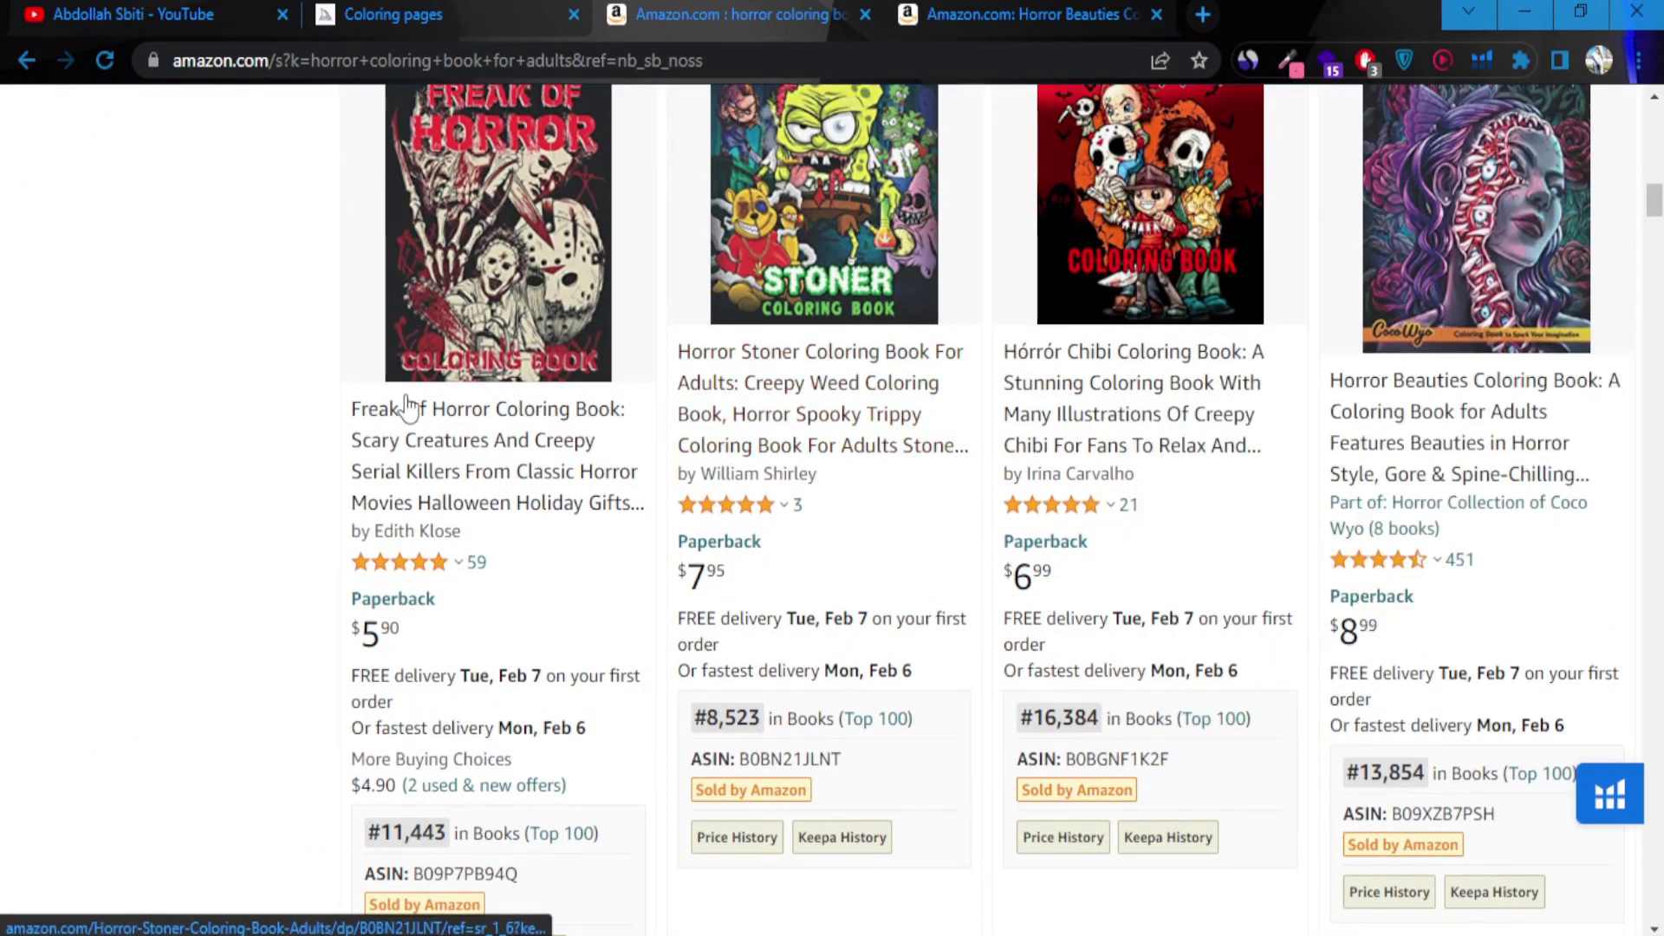
scroll(422, 429, down, 5)
scroll(423, 429, down, 8)
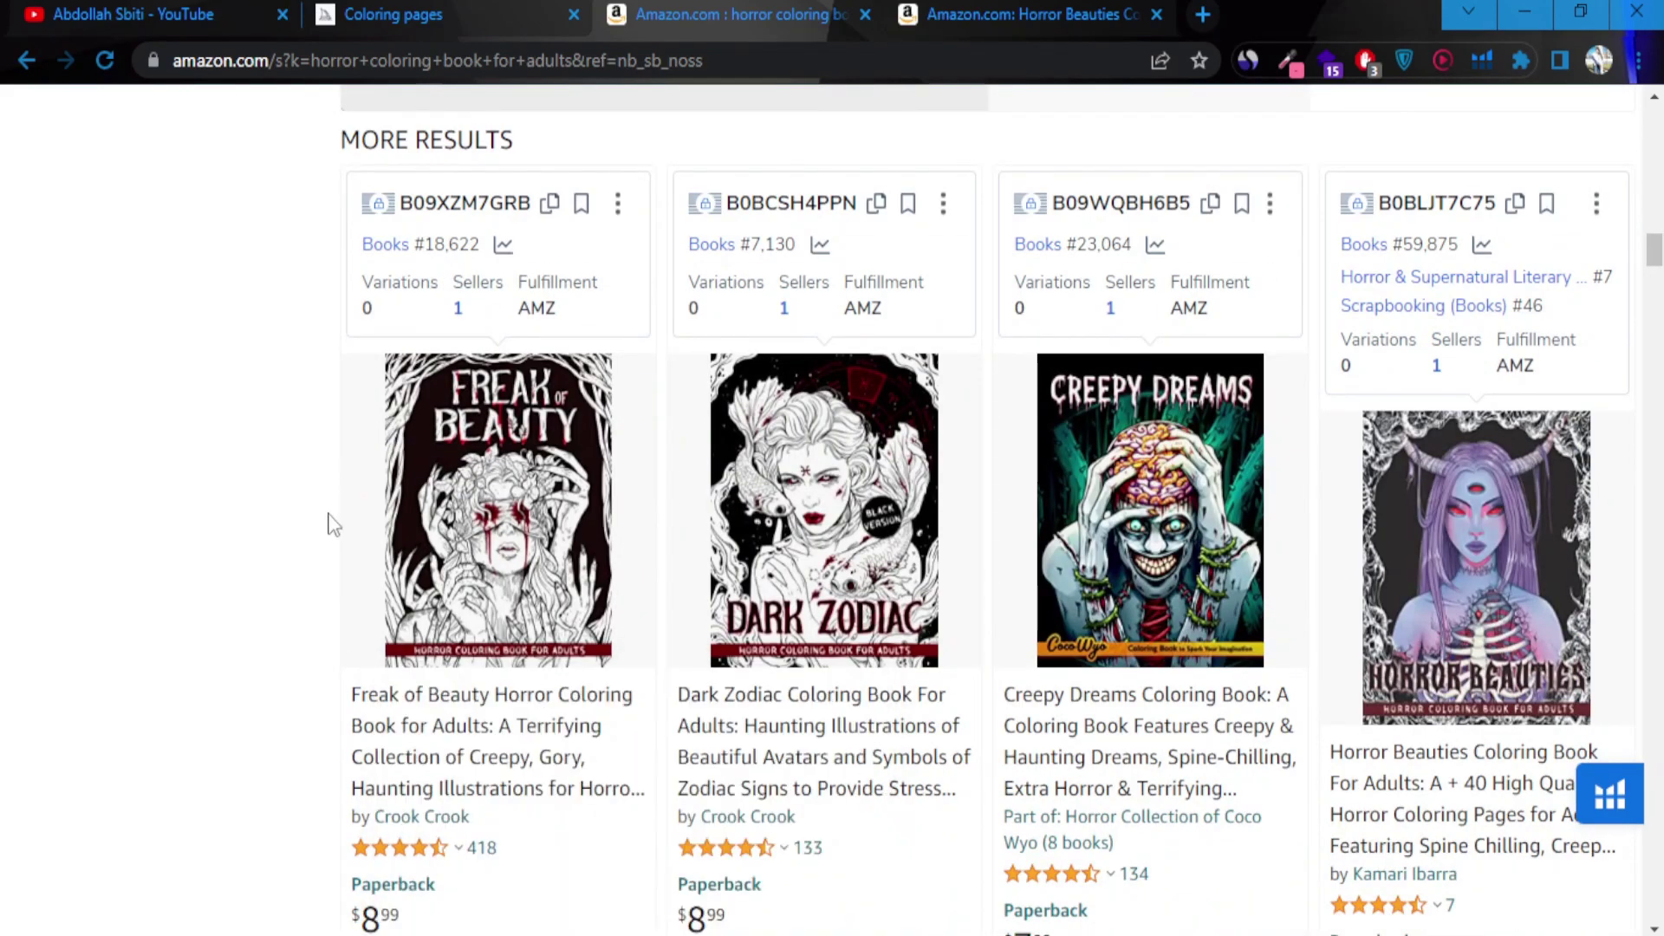
- Examine the product details of the Freak of Beauty, Dark Zodiac and purple-haired Horror Beauties listings for page count and dimensions
mouse_move(488, 523)
scroll(488, 522, down, 1)
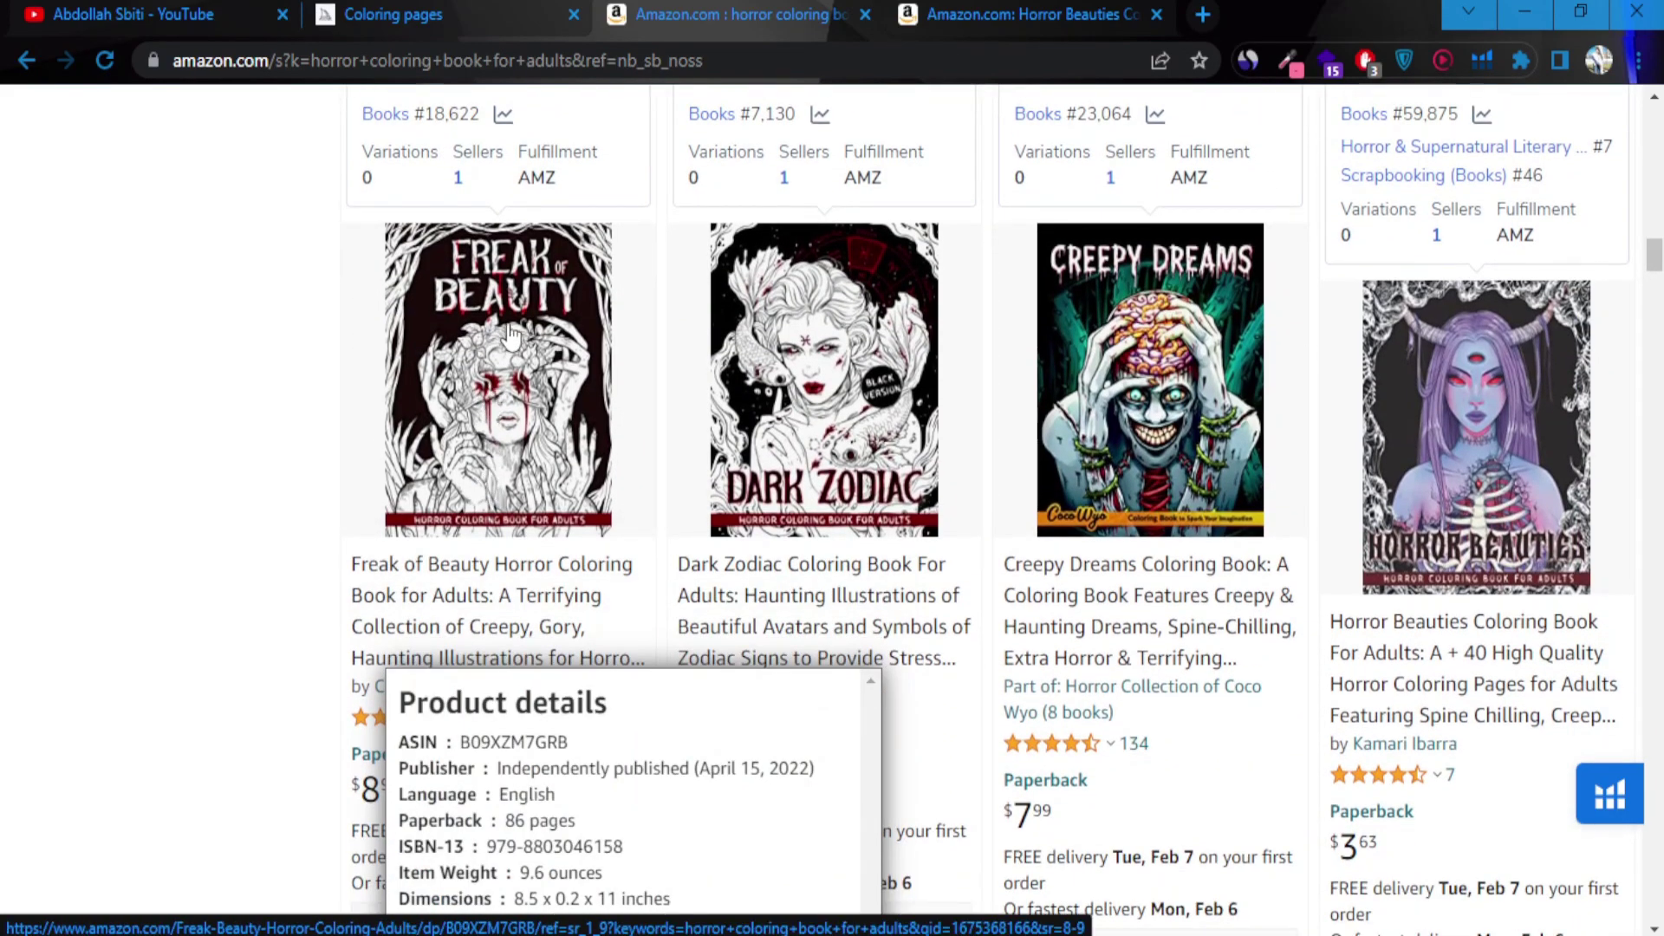
mouse_move(867, 343)
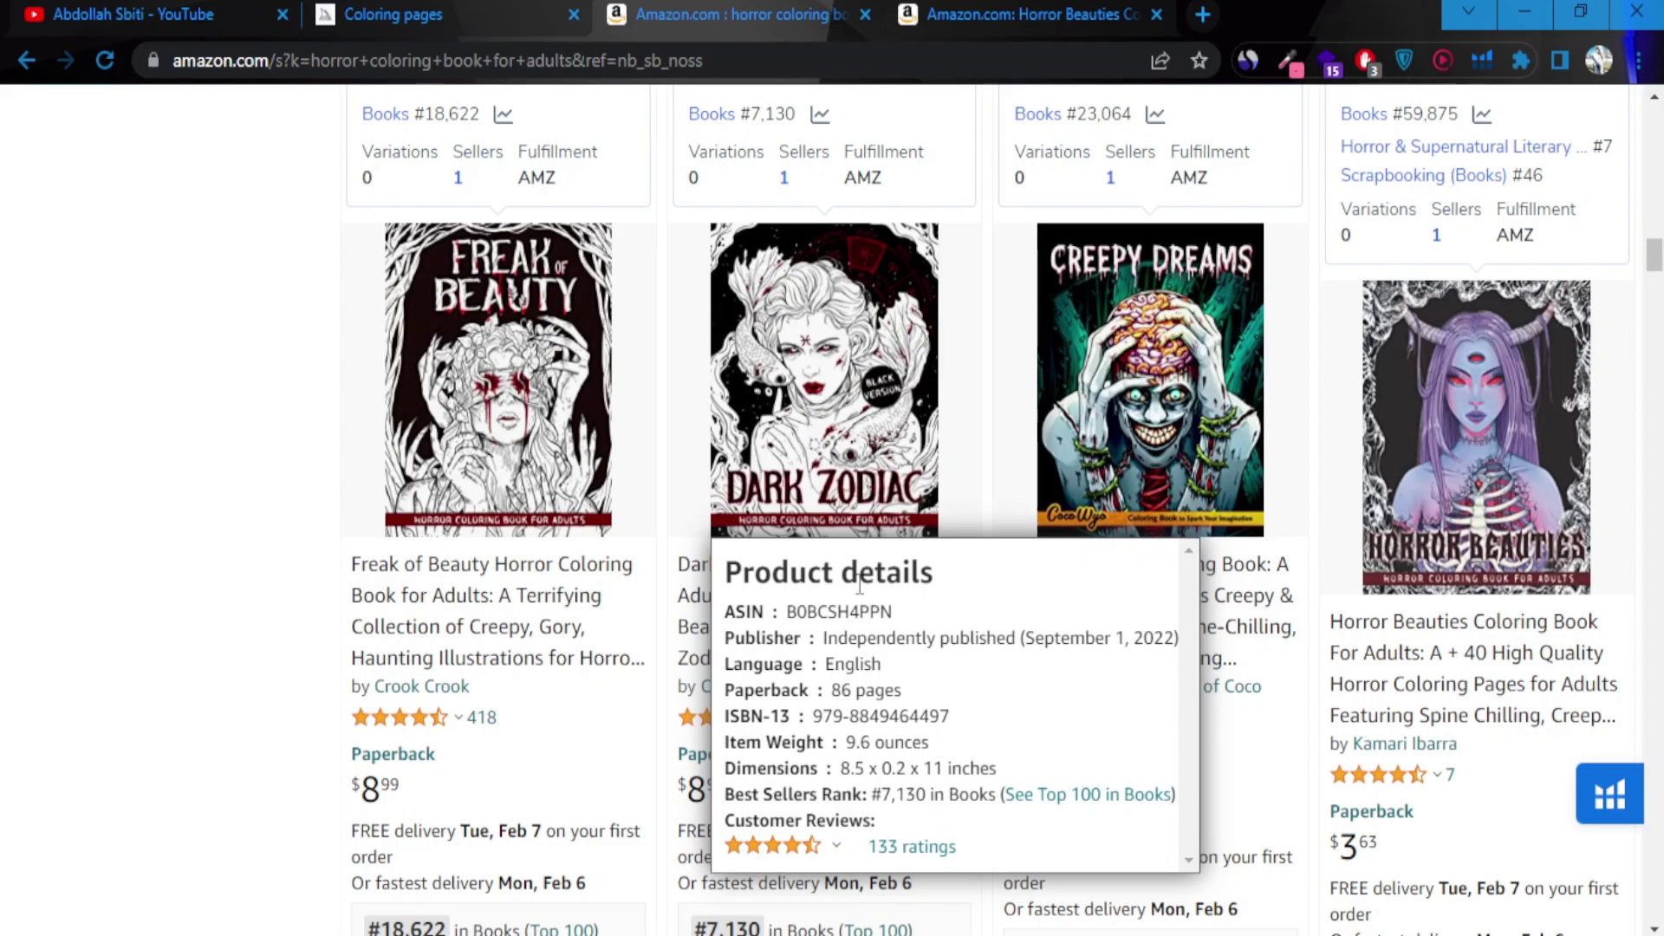
mouse_move(1552, 518)
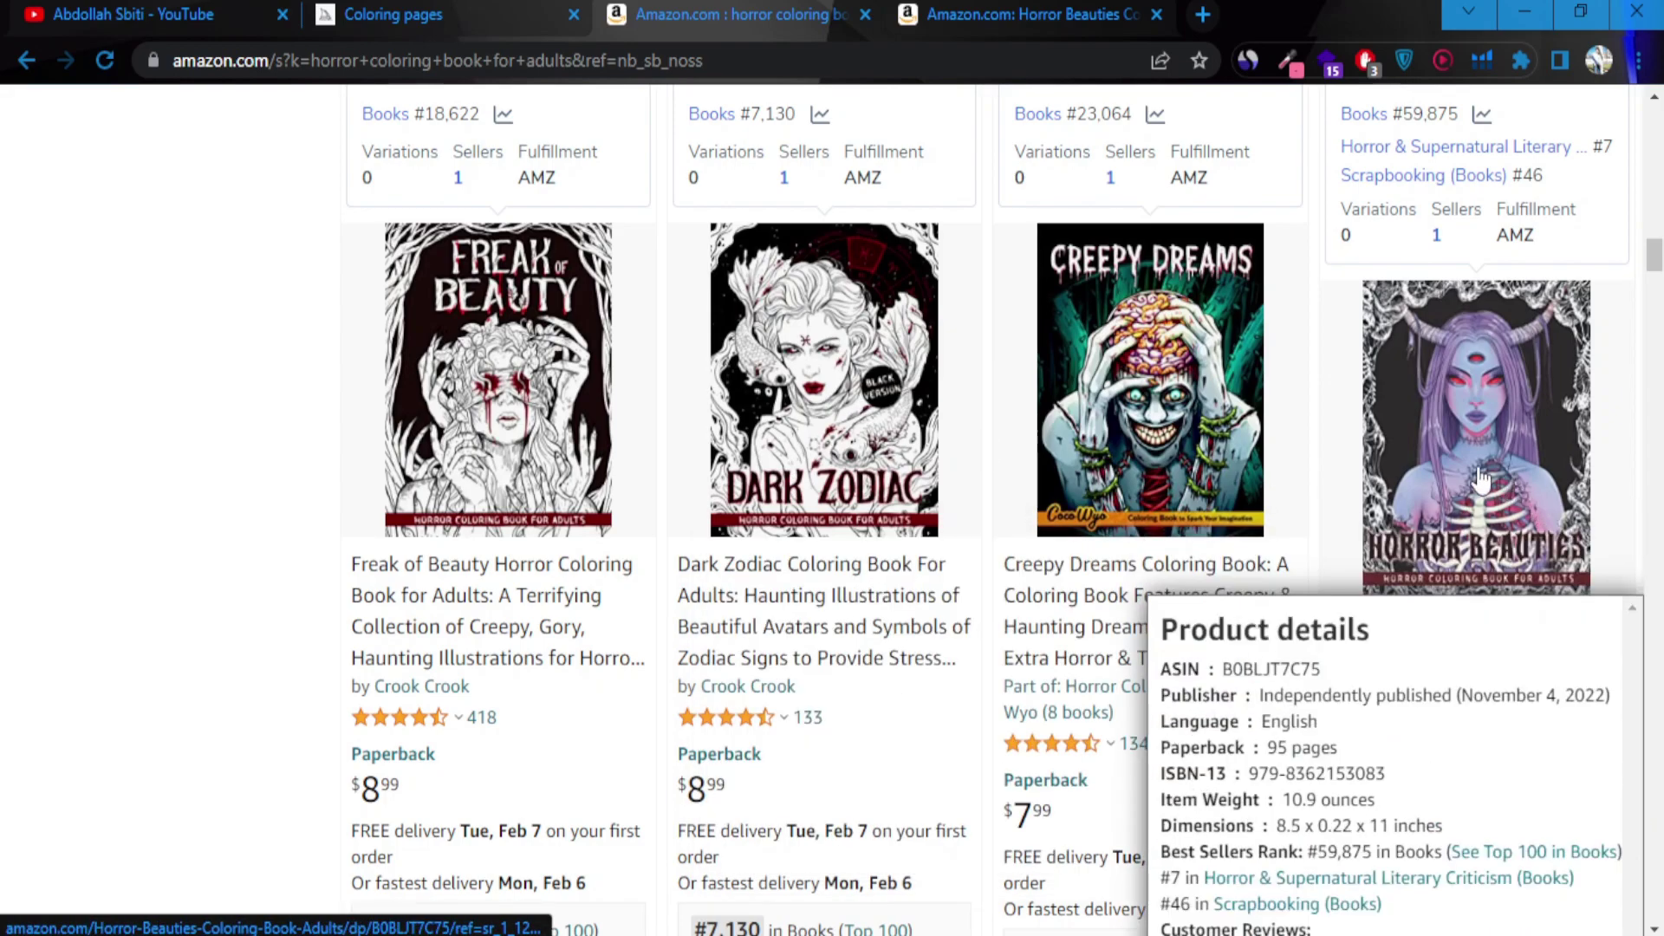
mouse_move(1159, 397)
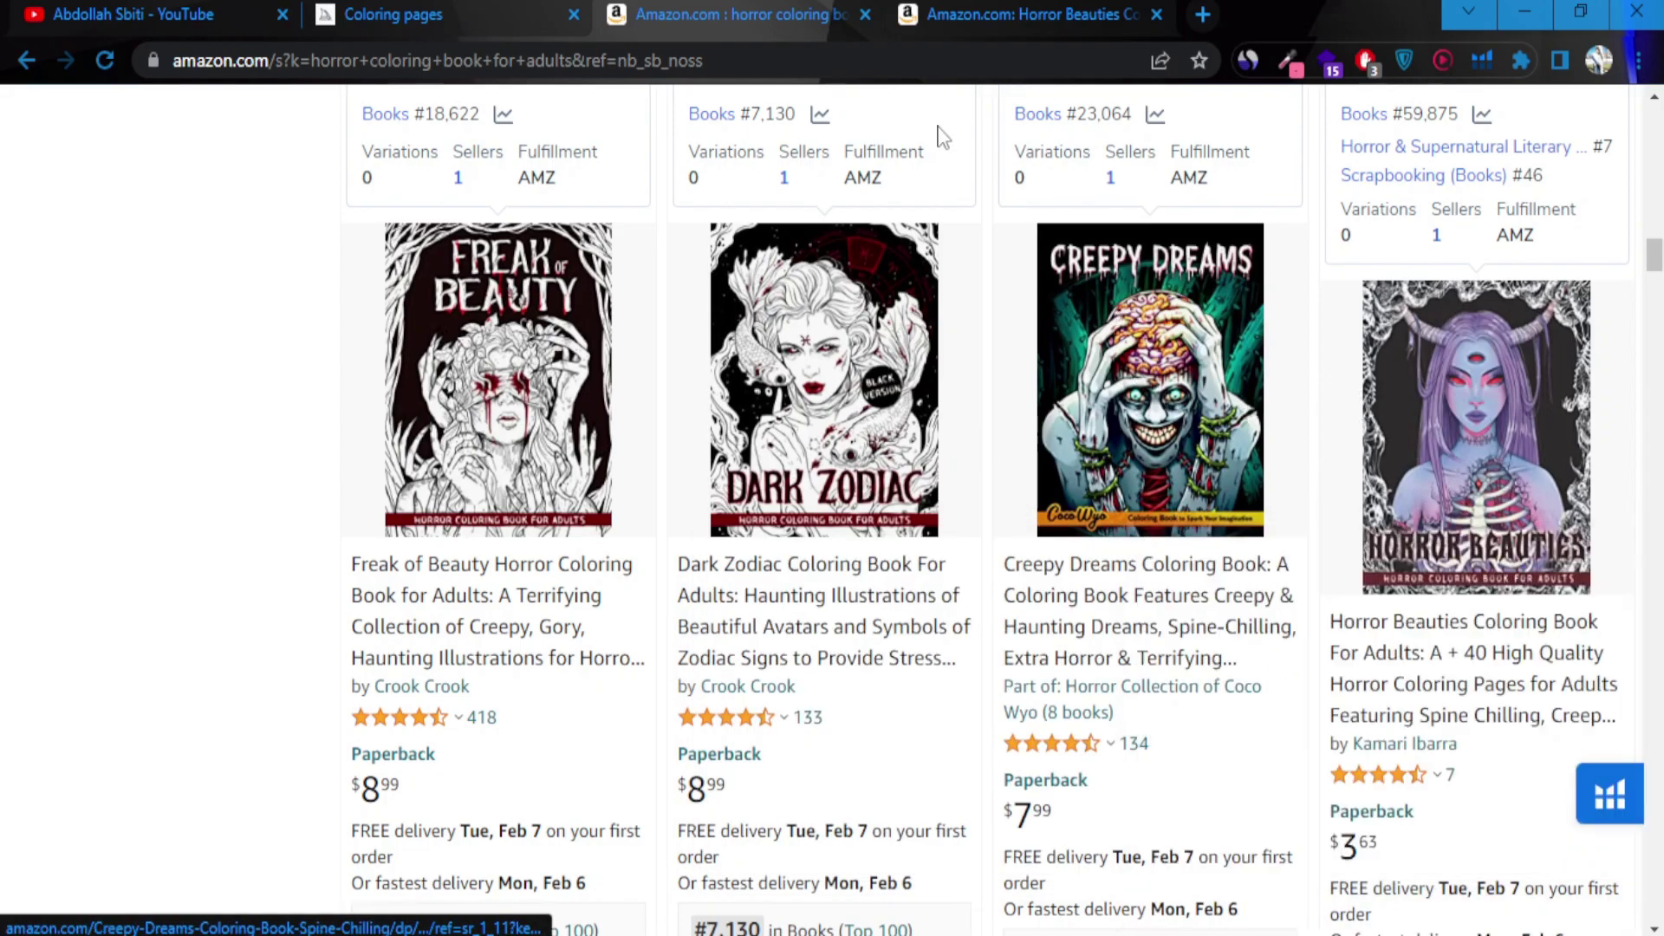
click(971, 7)
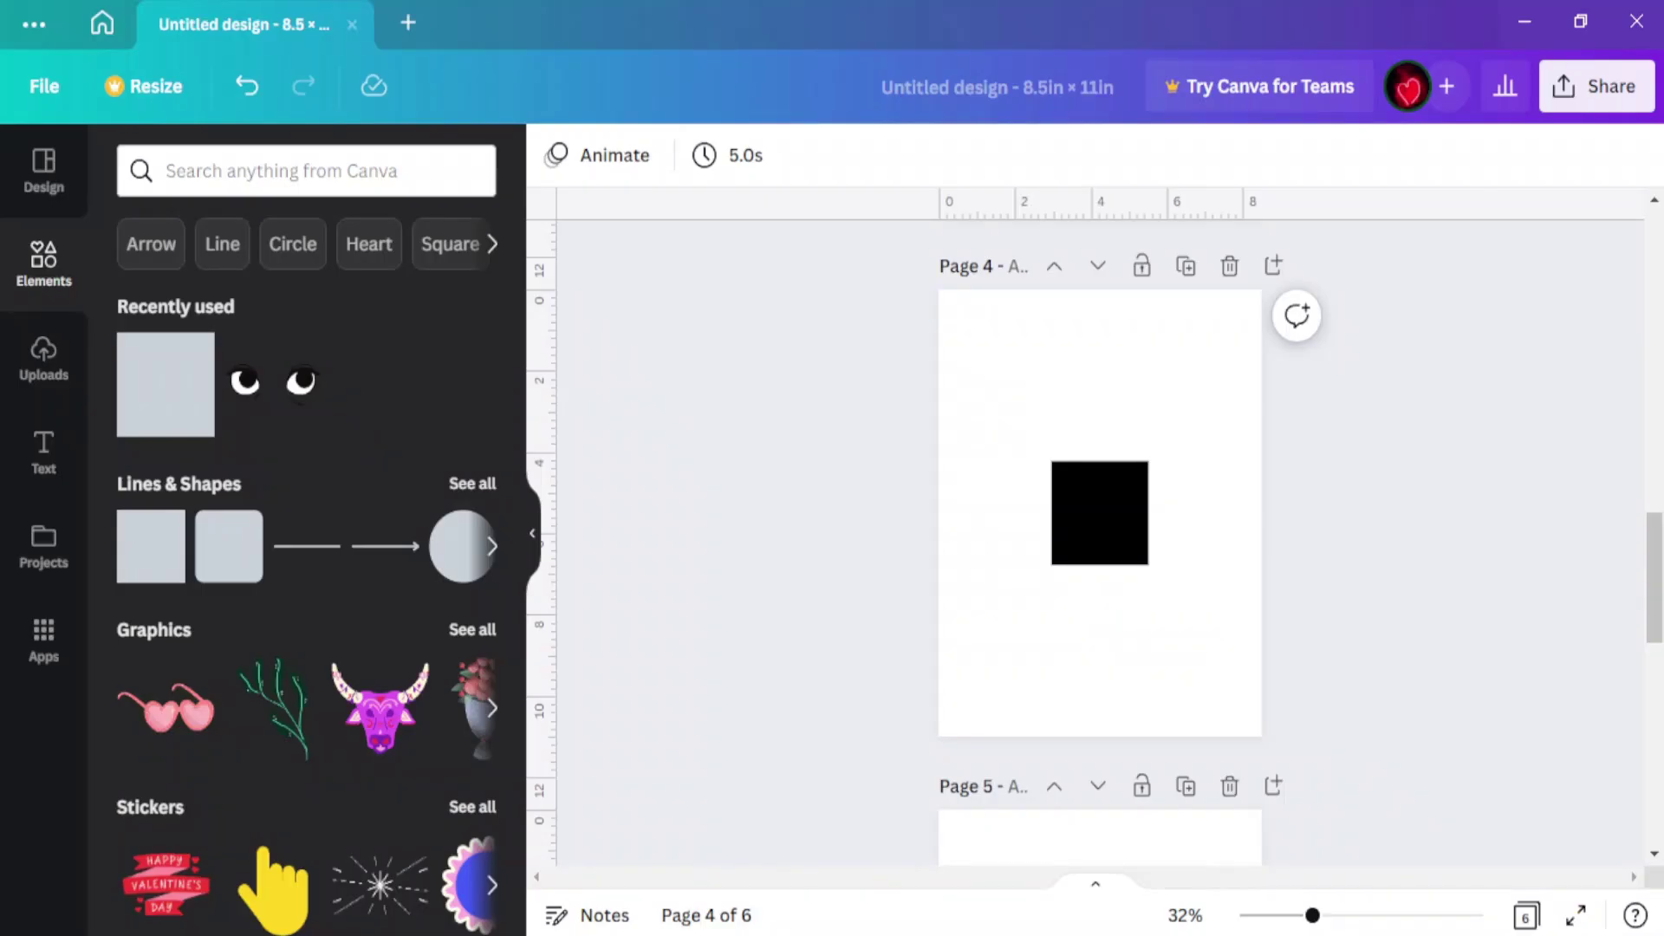
- Return to Canva and download all pages of the design as a PDF Print file
scroll(869, 451, up, 5)
scroll(870, 451, up, 10)
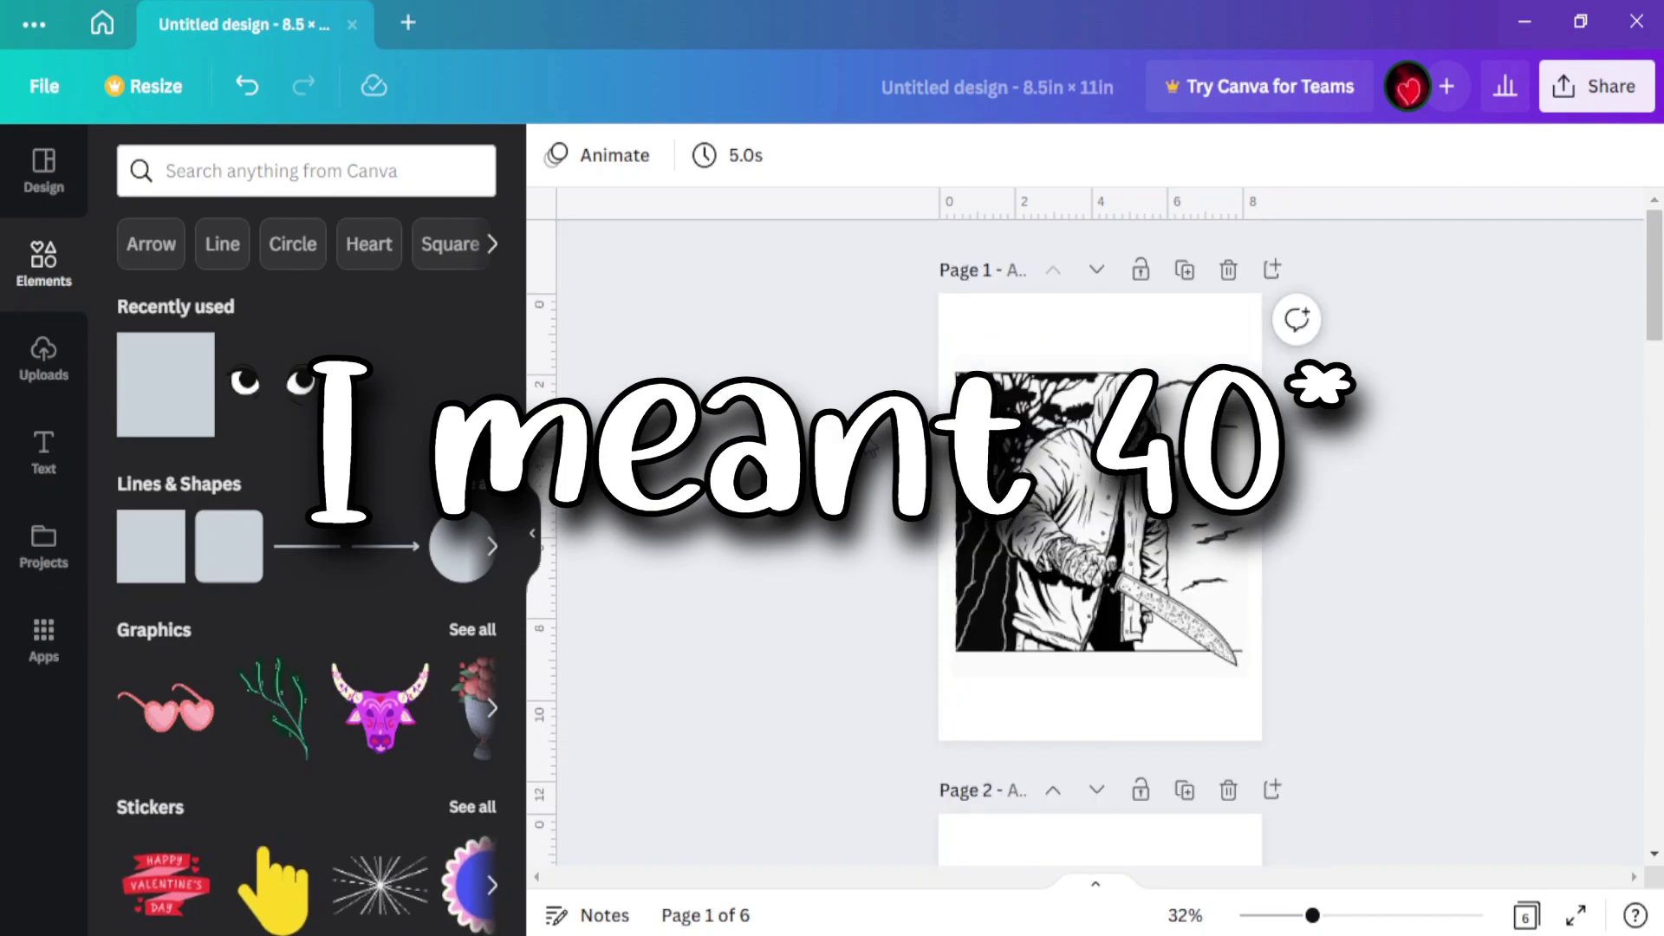
click(1597, 86)
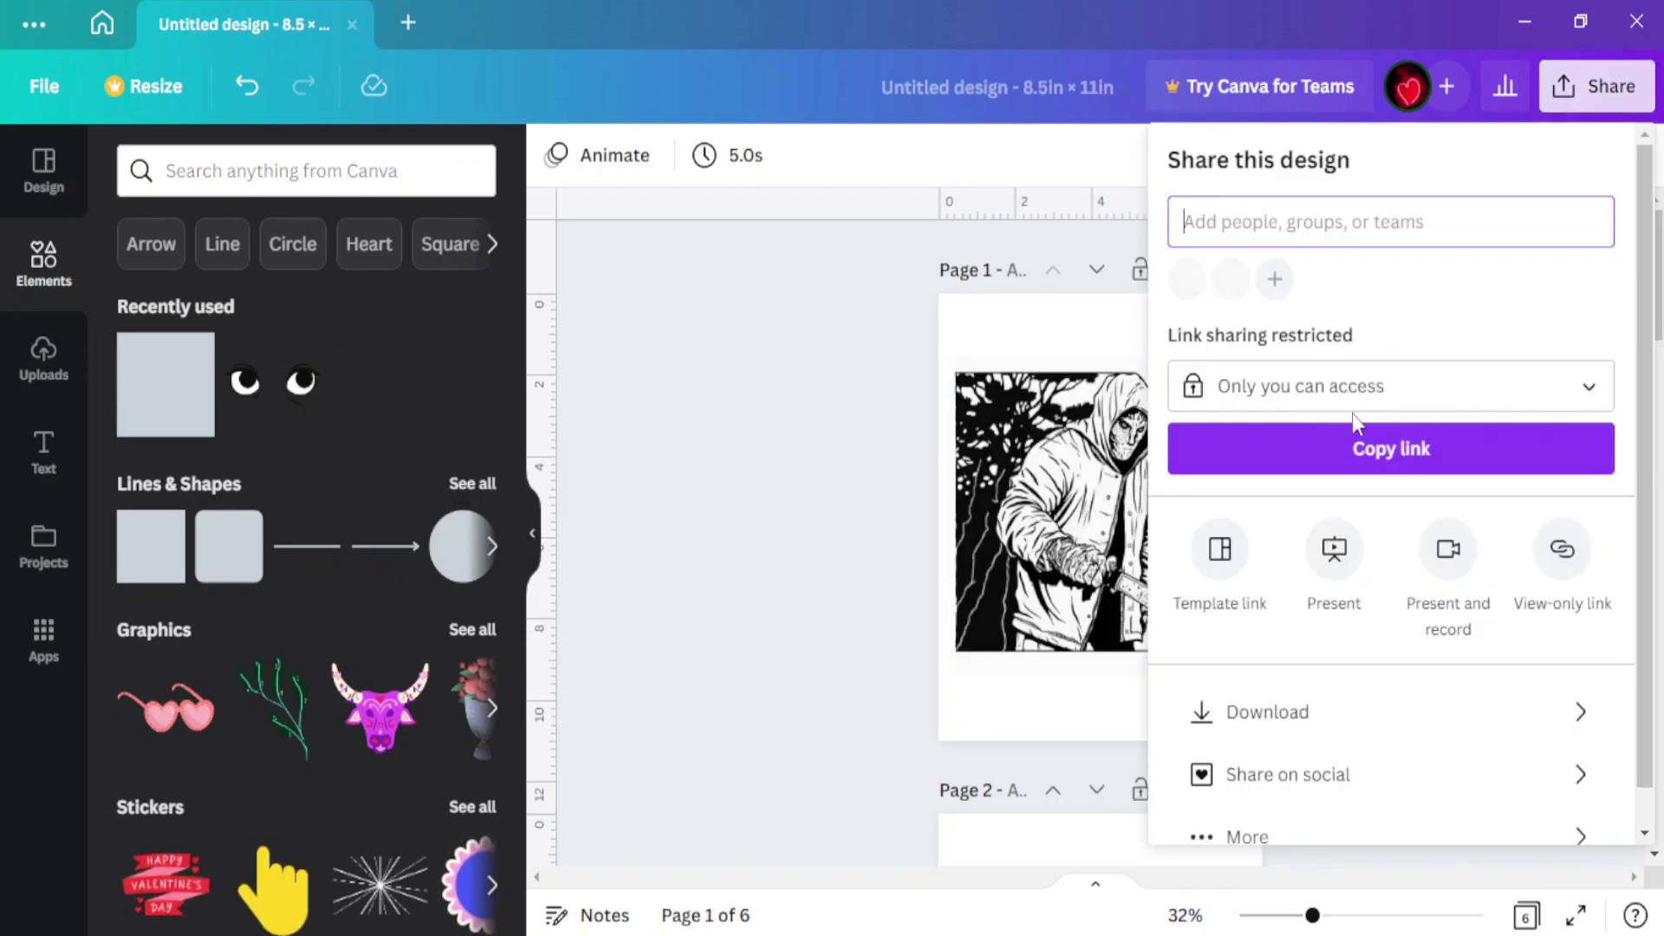
click(1266, 711)
click(1381, 271)
click(1360, 520)
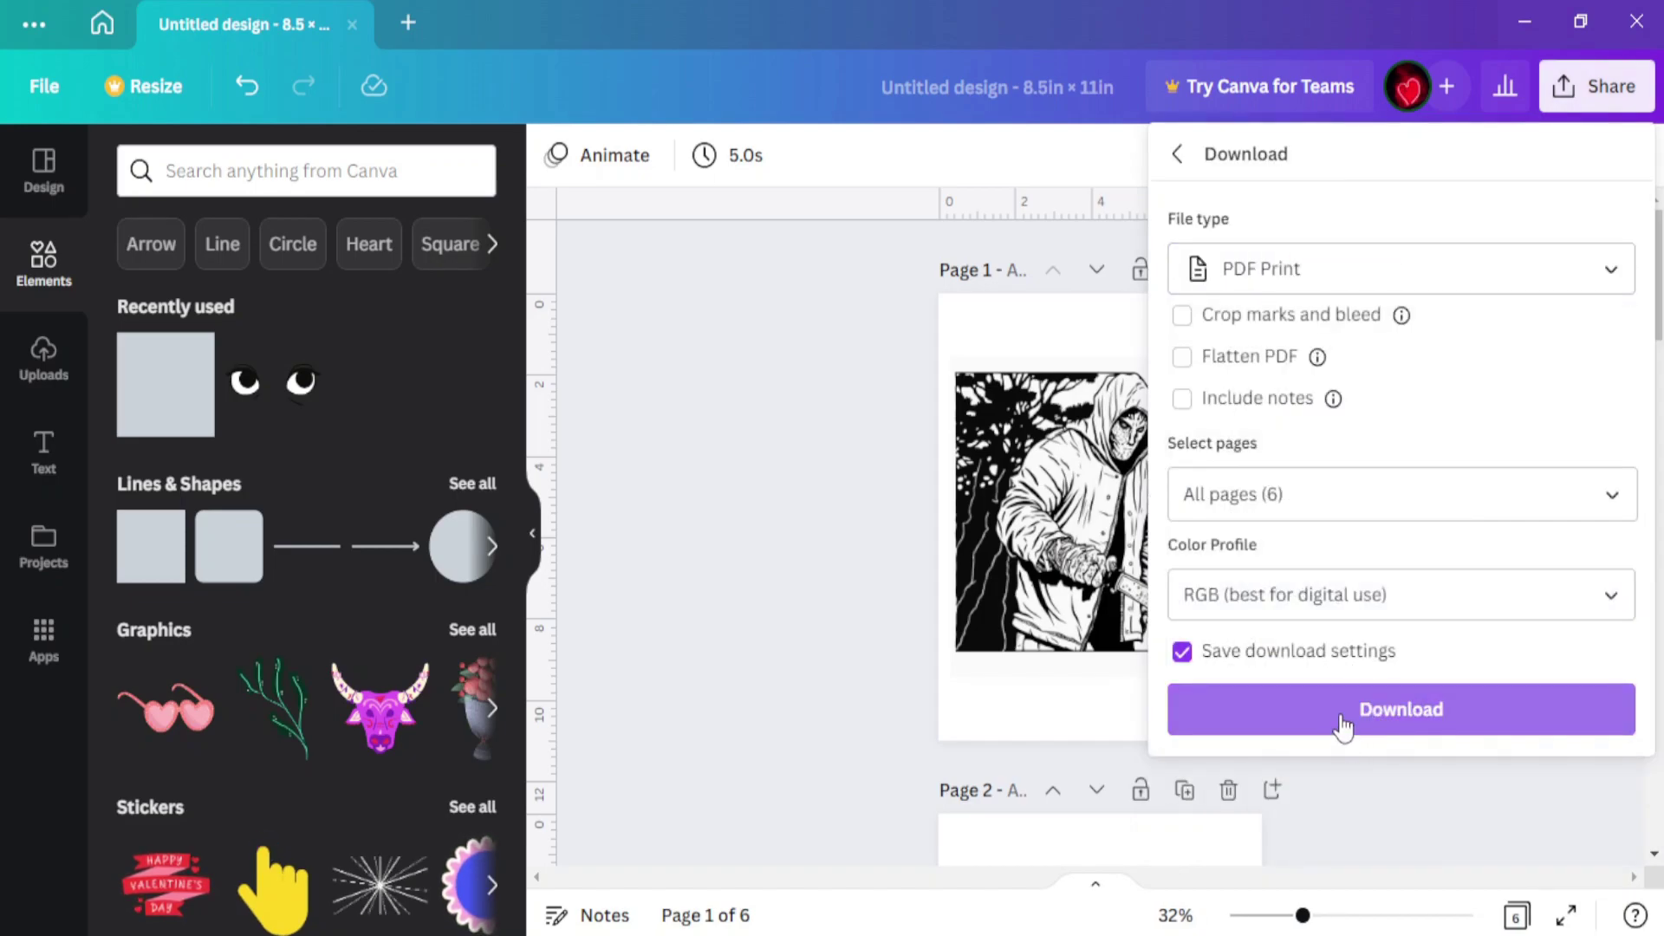
click(1342, 720)
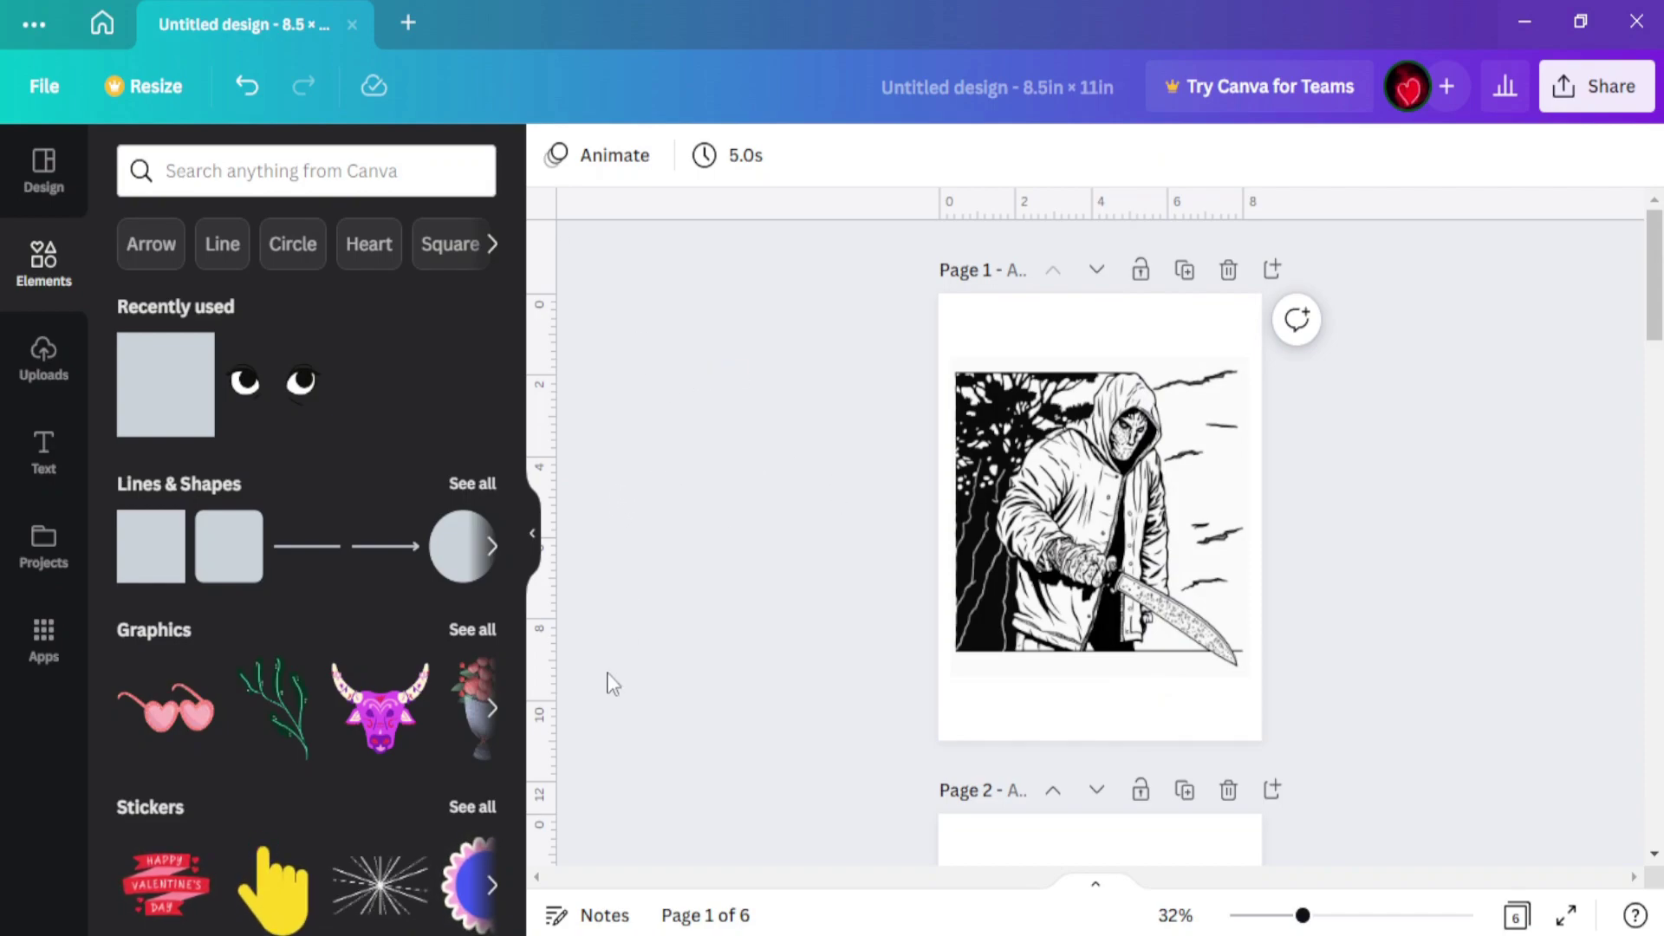
click(43, 355)
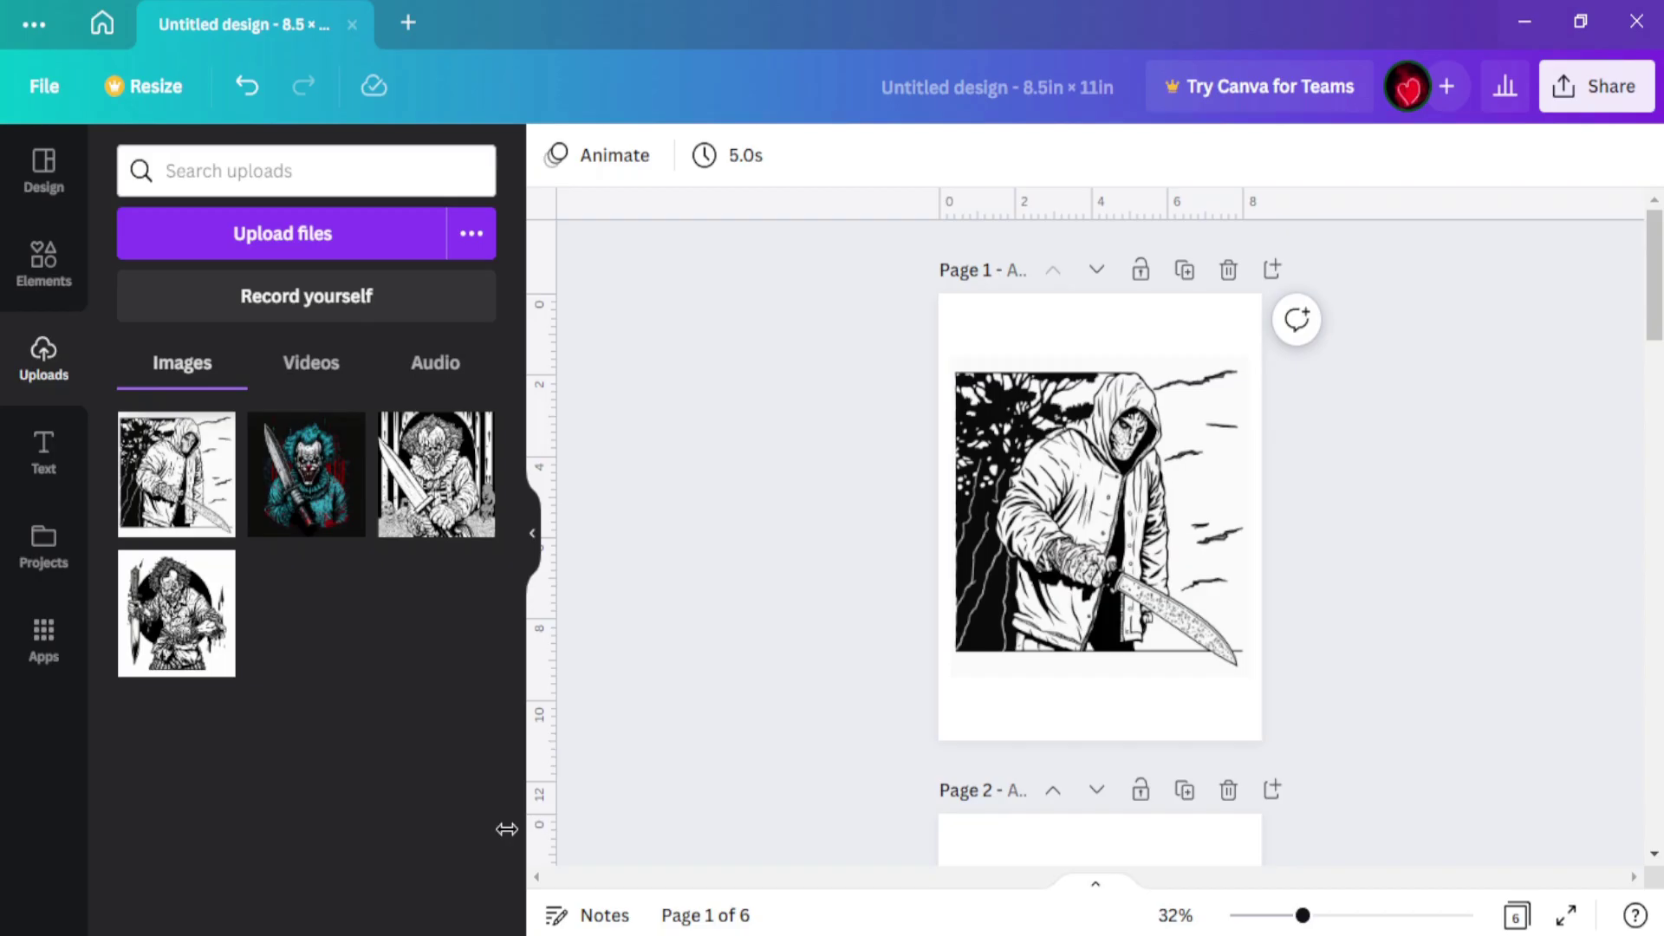
- Open the bookow.com resources page in a new browser tab and find the KDP Cover Size Calculator
key(alt+Tab)
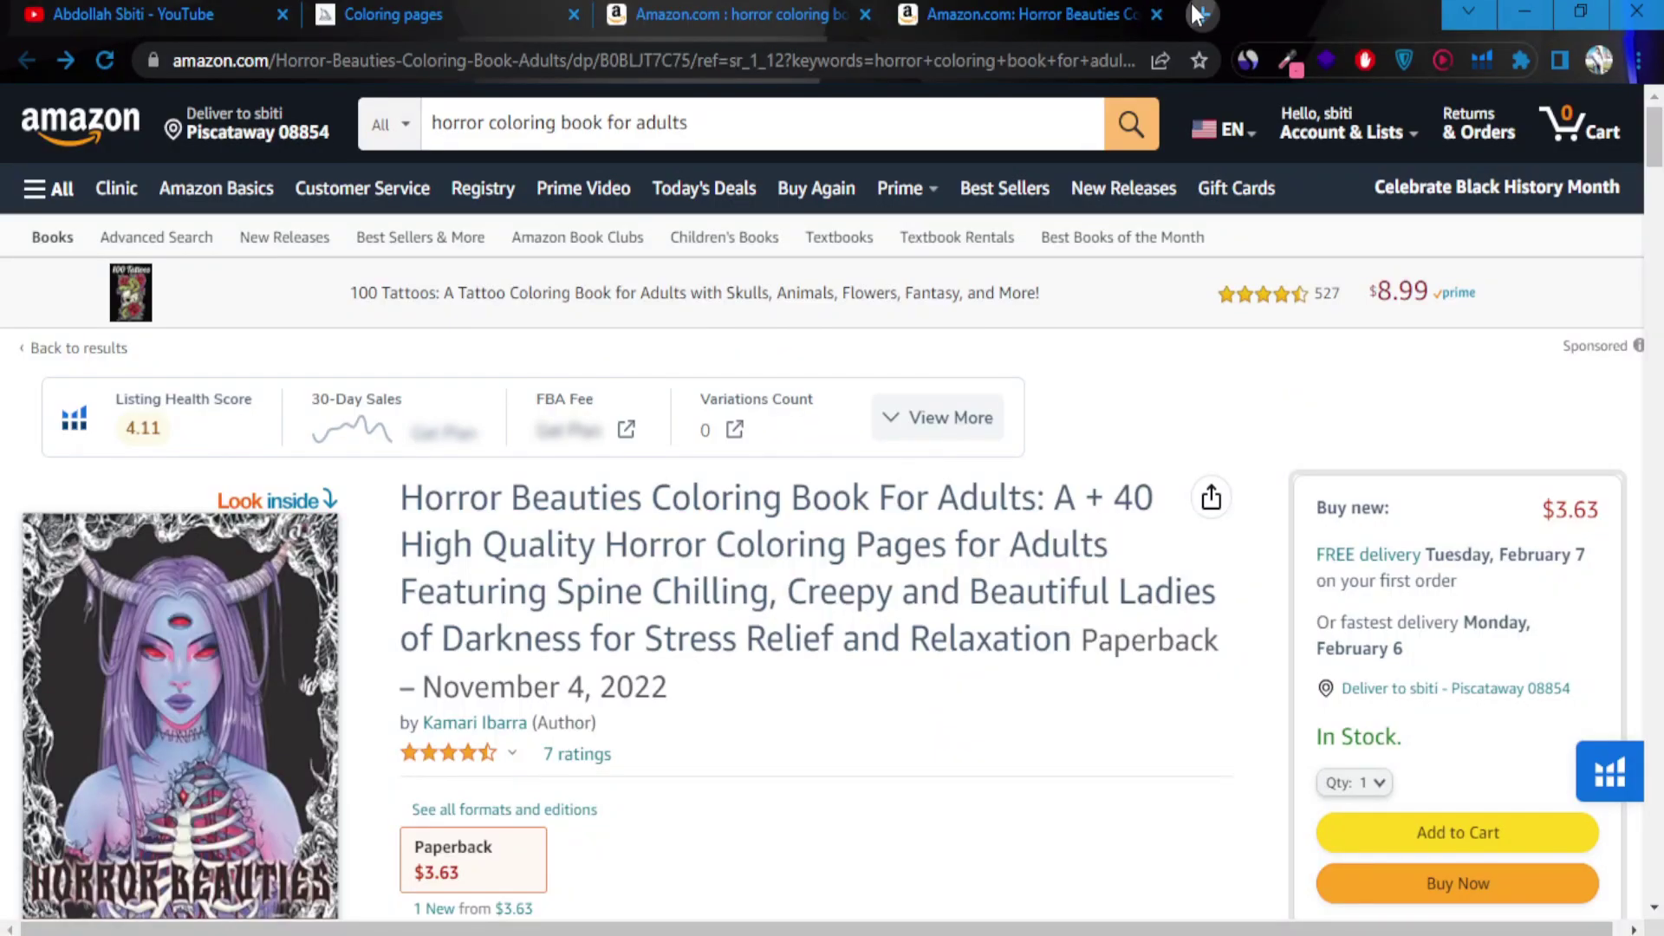
key(ctrl+t)
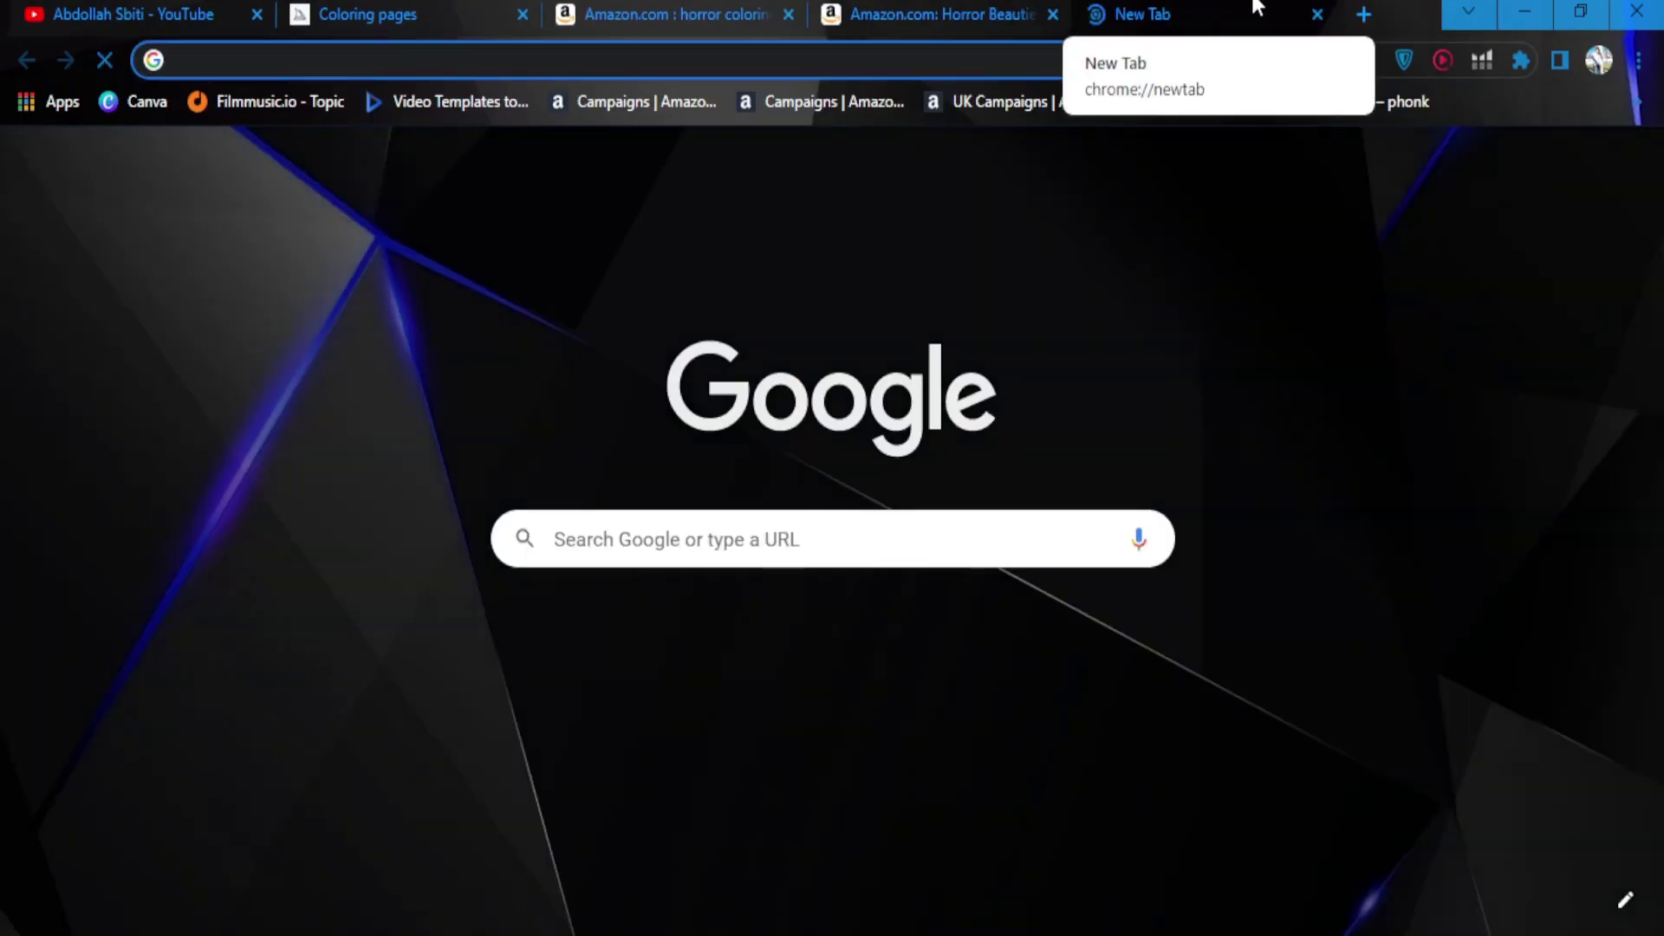
text(bow)
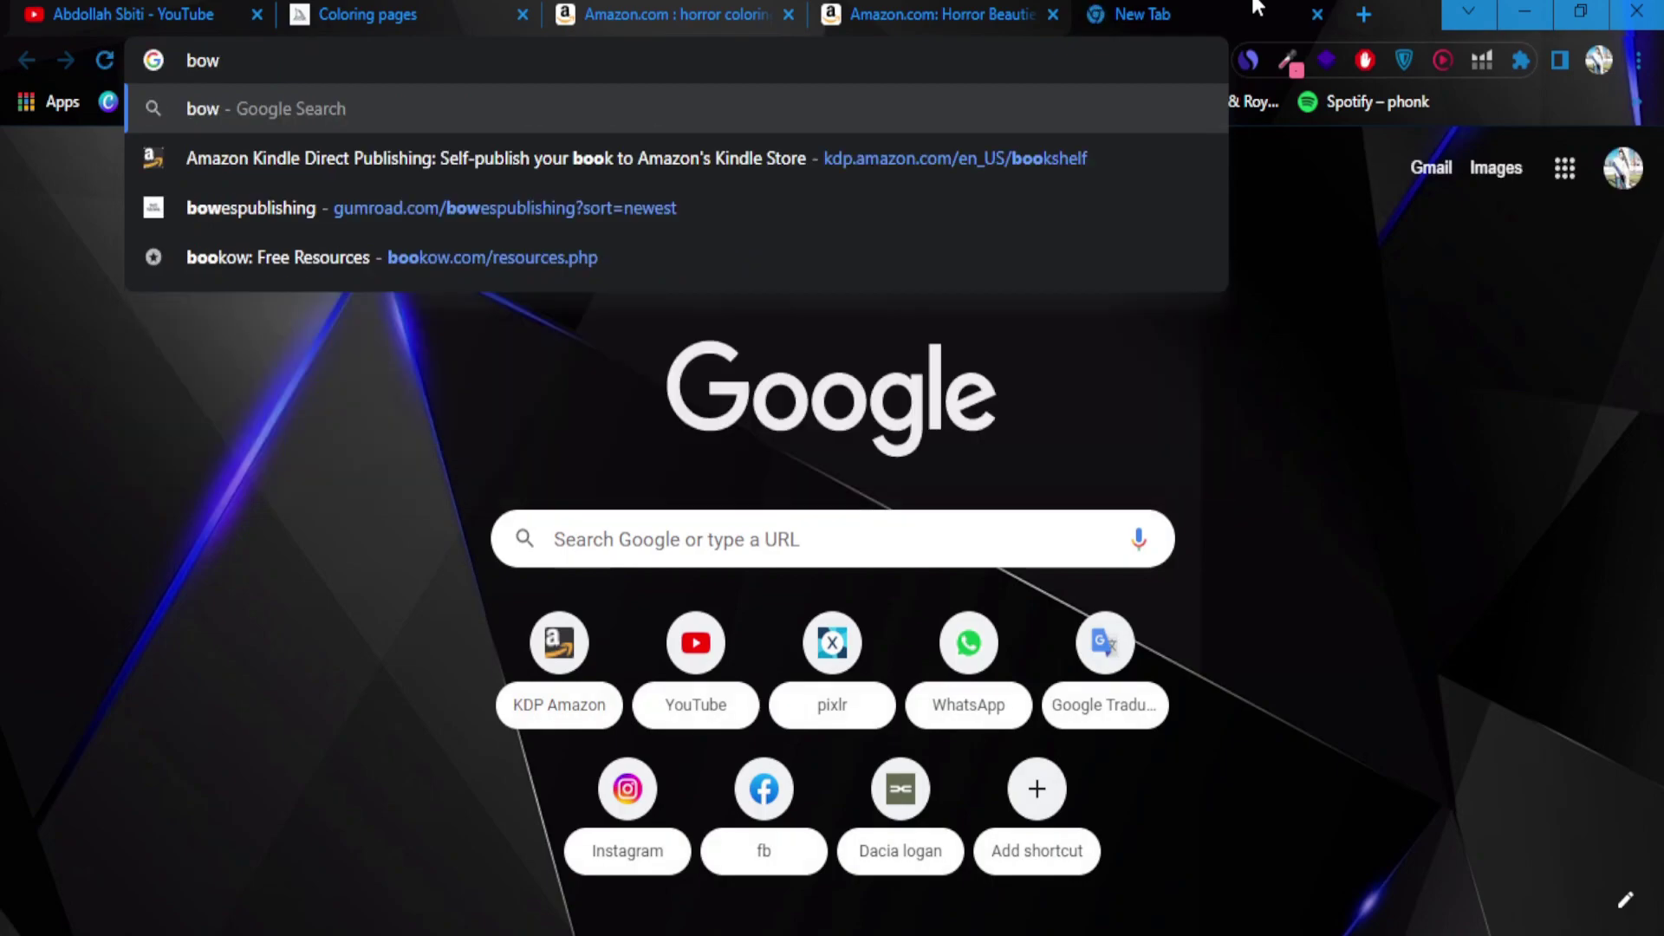
click(390, 257)
scroll(448, 684, down, 10)
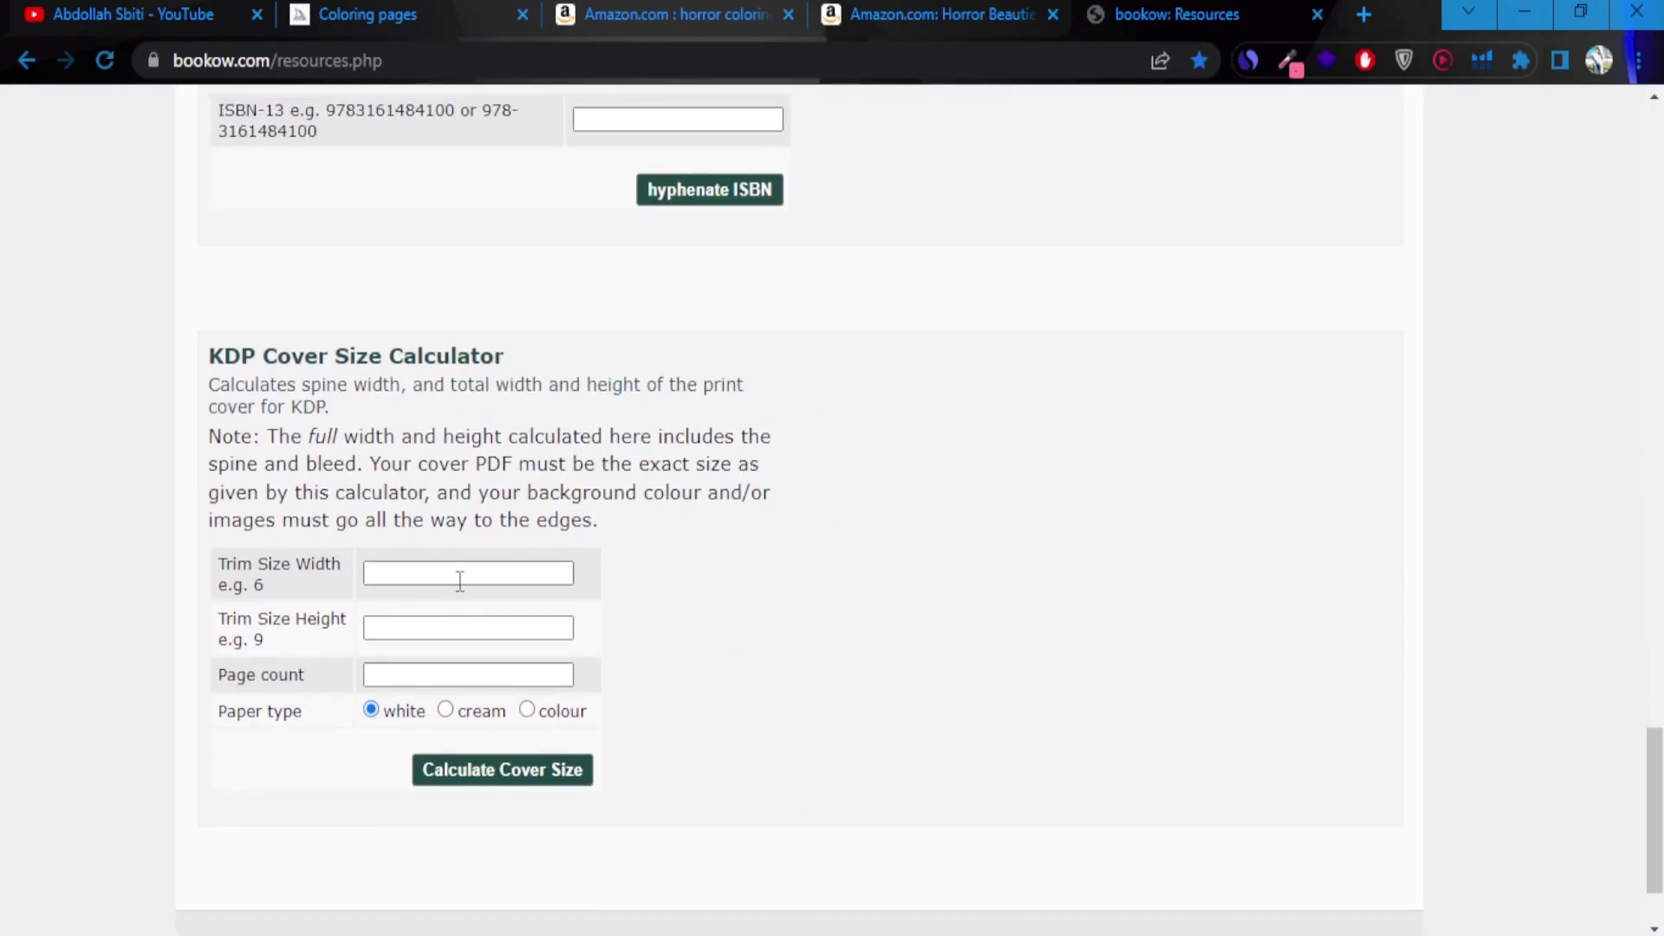
- Set the cover calculator to a trim width of 8.5, a trim height of 11 and a page count of 80
click(460, 580)
click(468, 766)
click(422, 622)
click(459, 679)
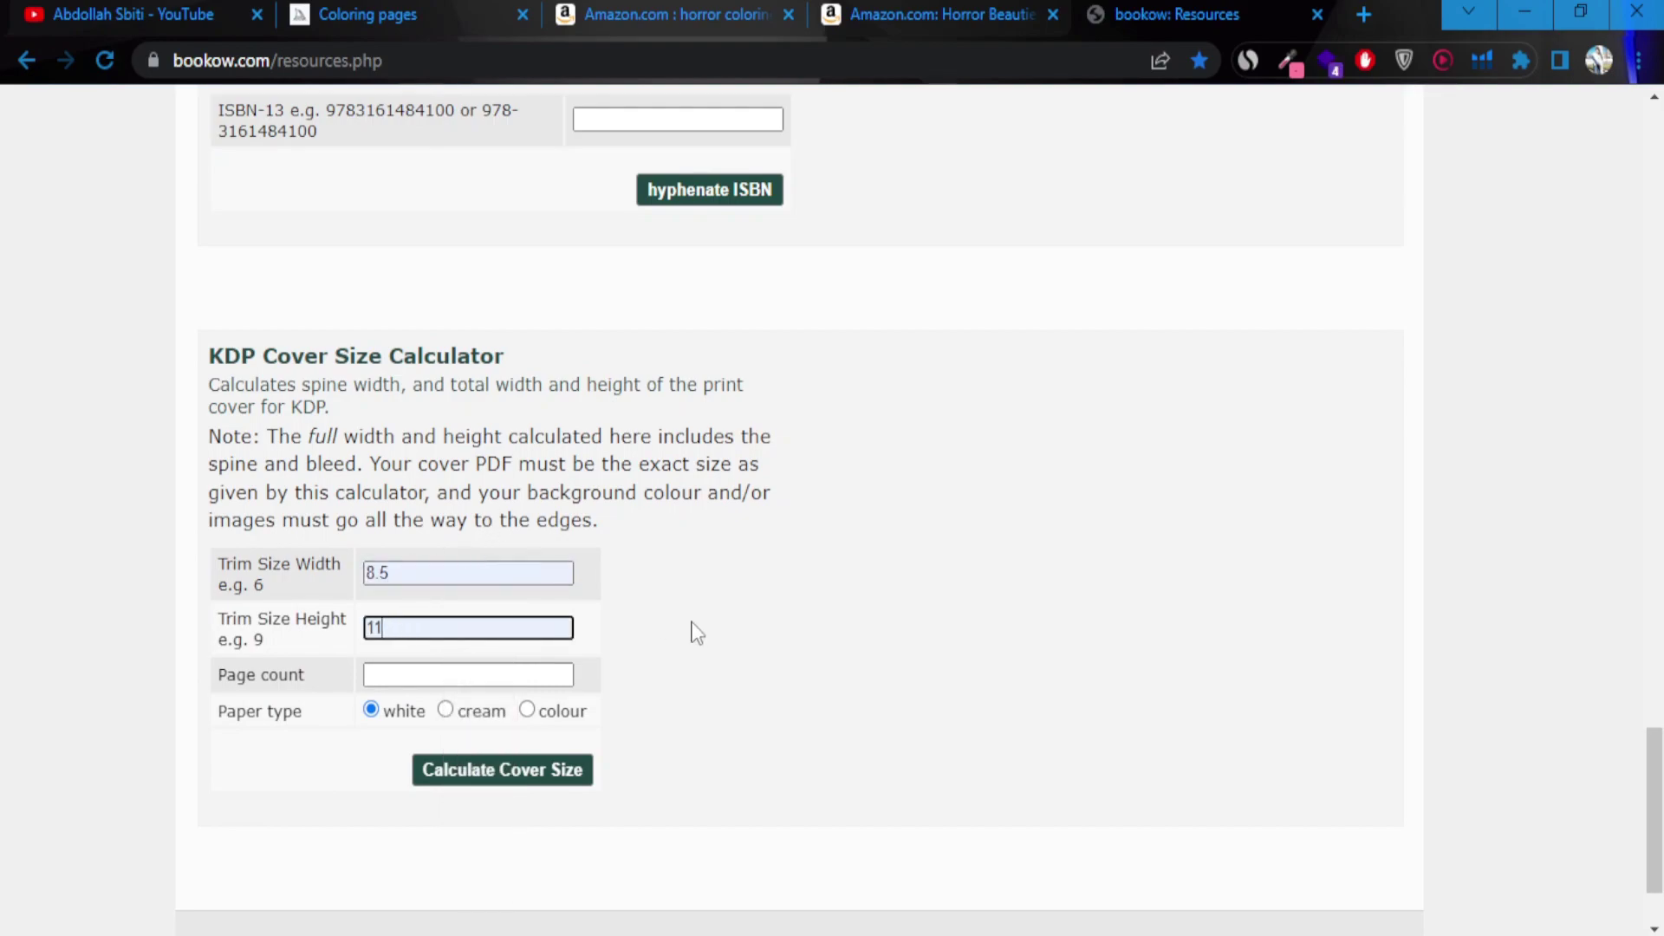
click(452, 672)
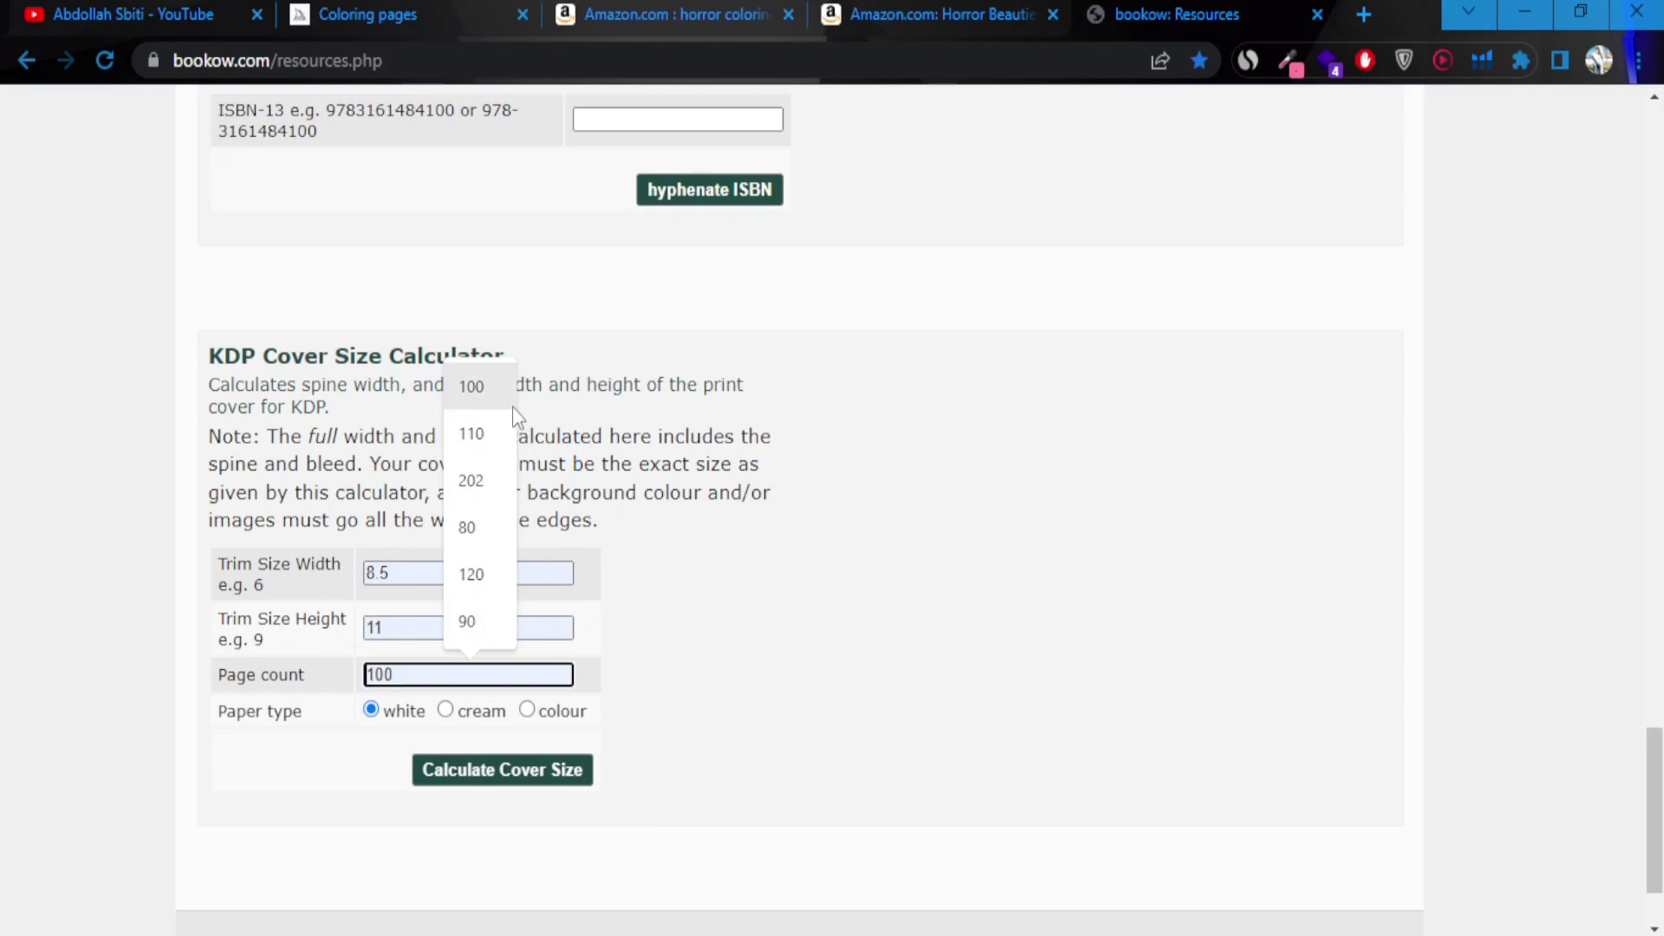
click(468, 527)
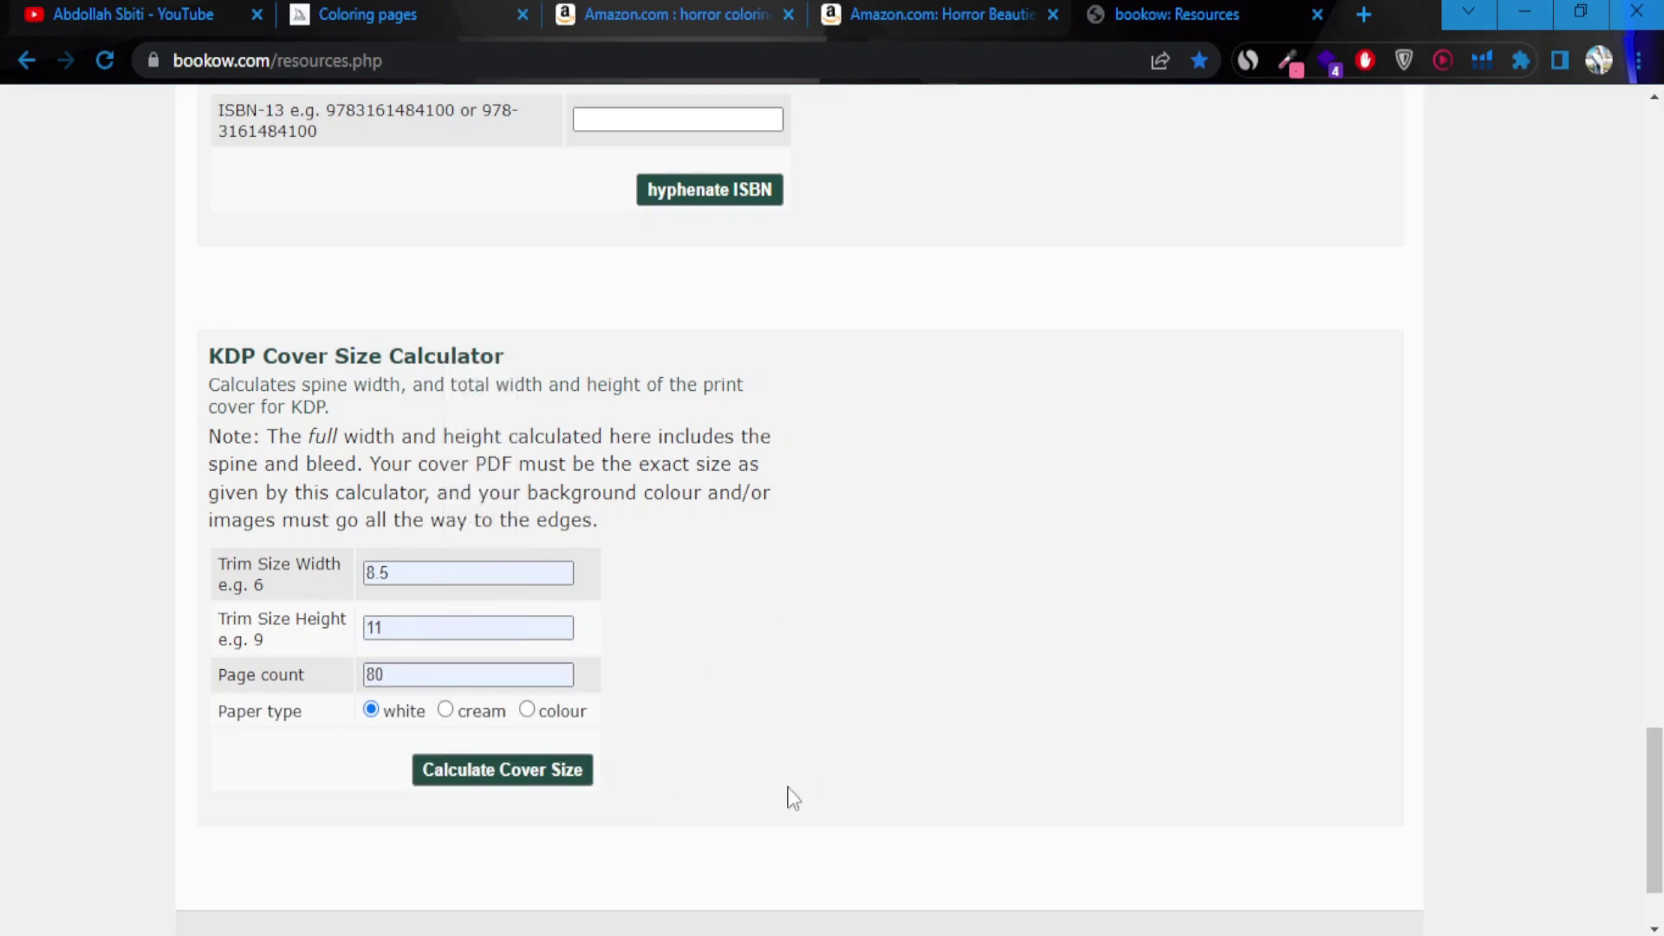
- Calculate the cover size and select a dimension in the result for copying
click(546, 769)
scroll(404, 674, down, 3)
double_click(414, 609)
right_click(371, 614)
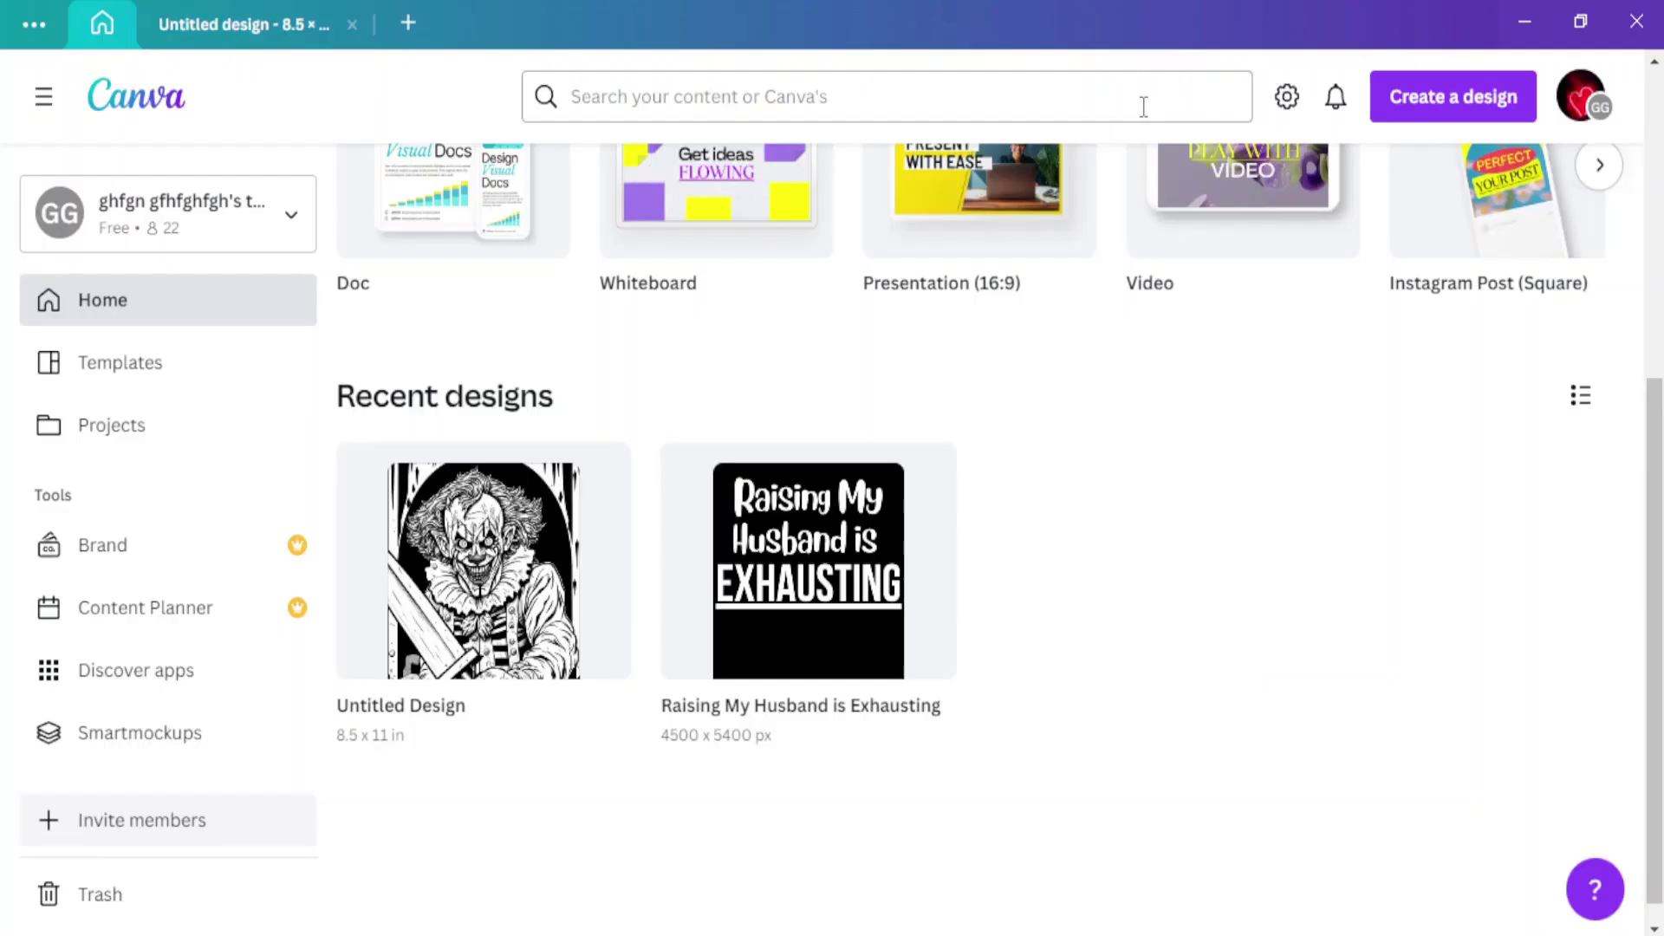
- Create a new custom-size design in Canva, 17.43 in wide and 11.25 in high
click(1453, 97)
click(1408, 275)
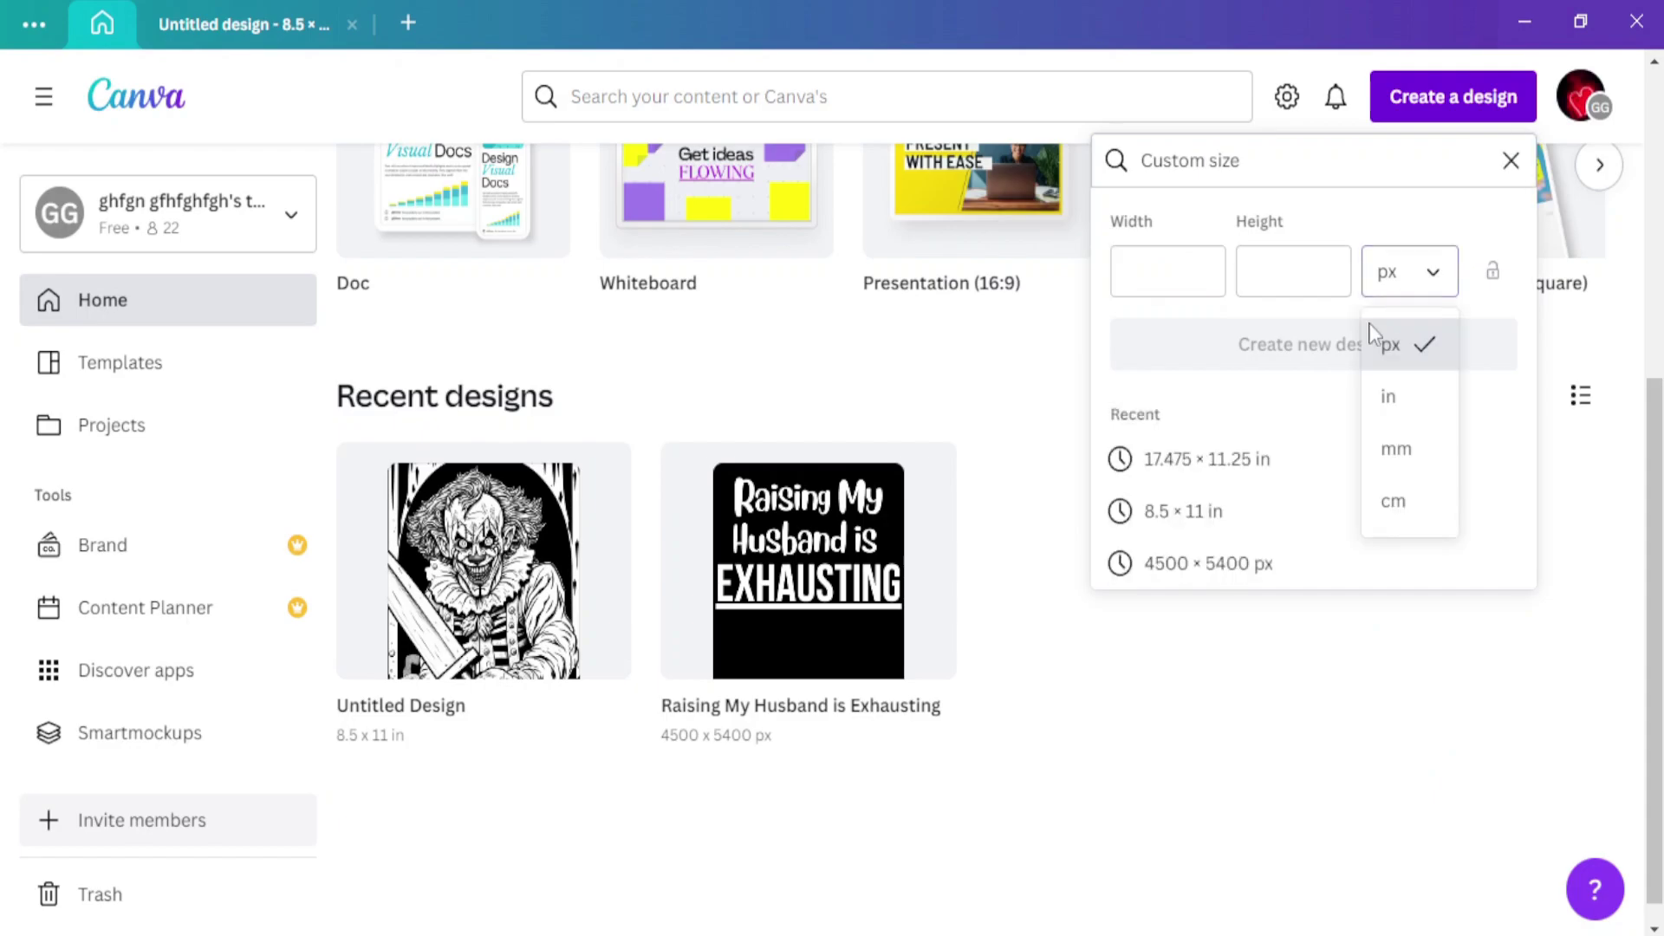
click(1388, 396)
click(1184, 275)
text(17.43)
click(1319, 258)
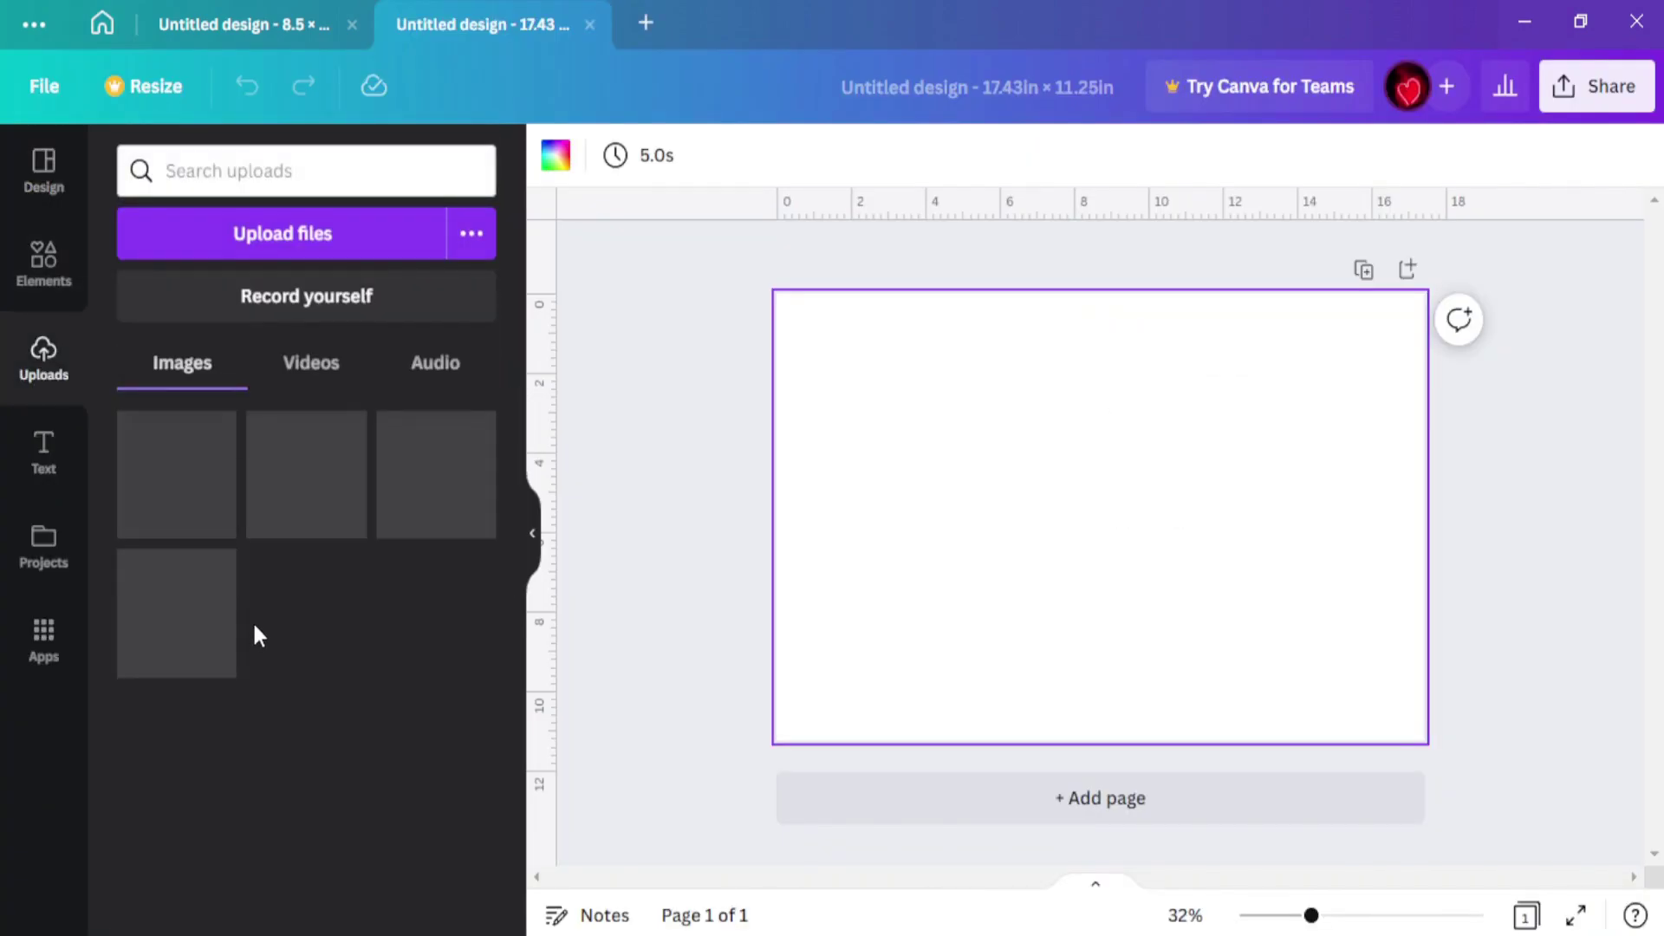
- Add the uploaded colour clown image to the cover, enlarge it and place it on the right half as front-cover art
click(295, 493)
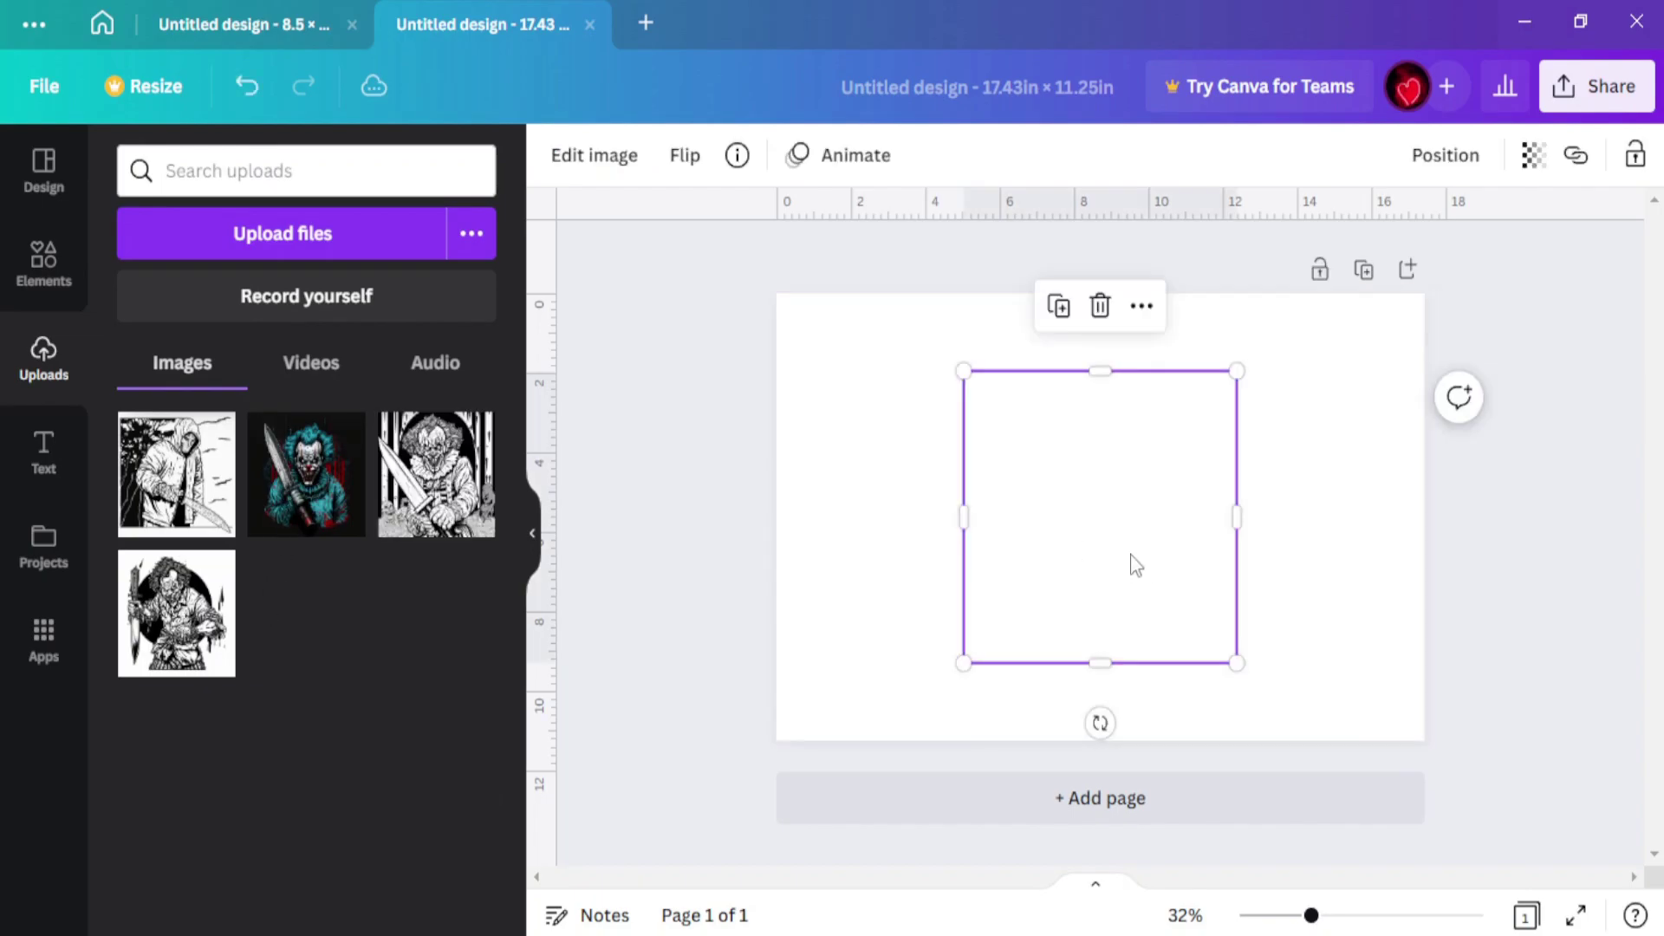
drag(1235, 371, 1422, 298)
drag(1110, 639, 1092, 684)
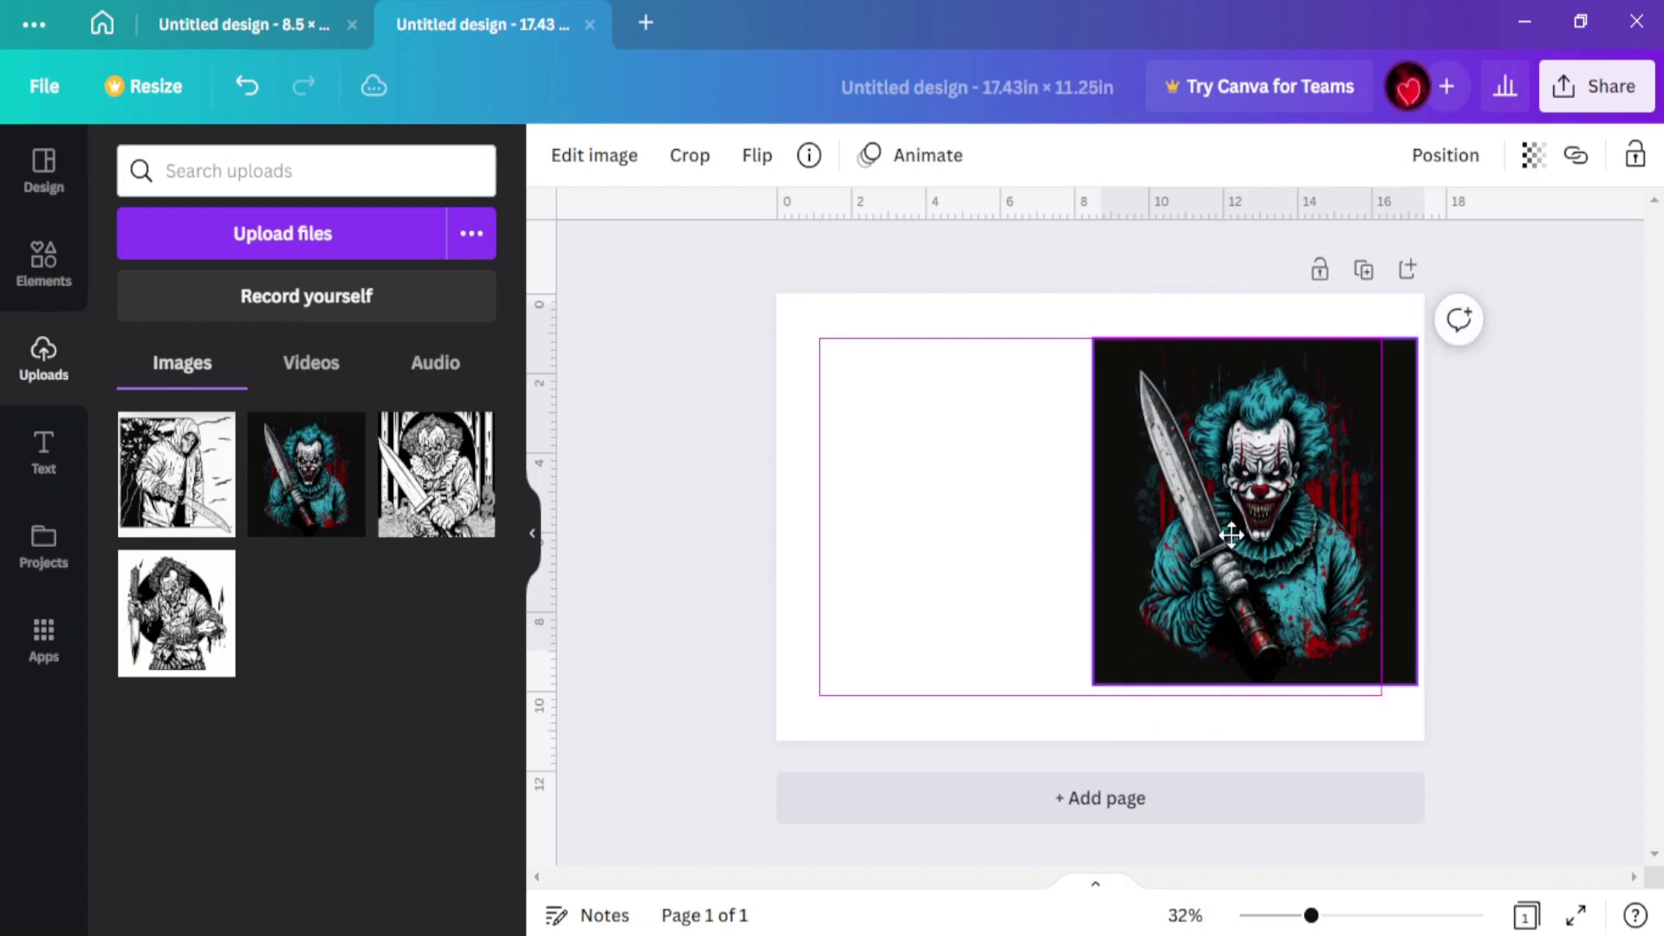
- Fill the cover background with the near-black photo colour taken from the clown image
click(987, 478)
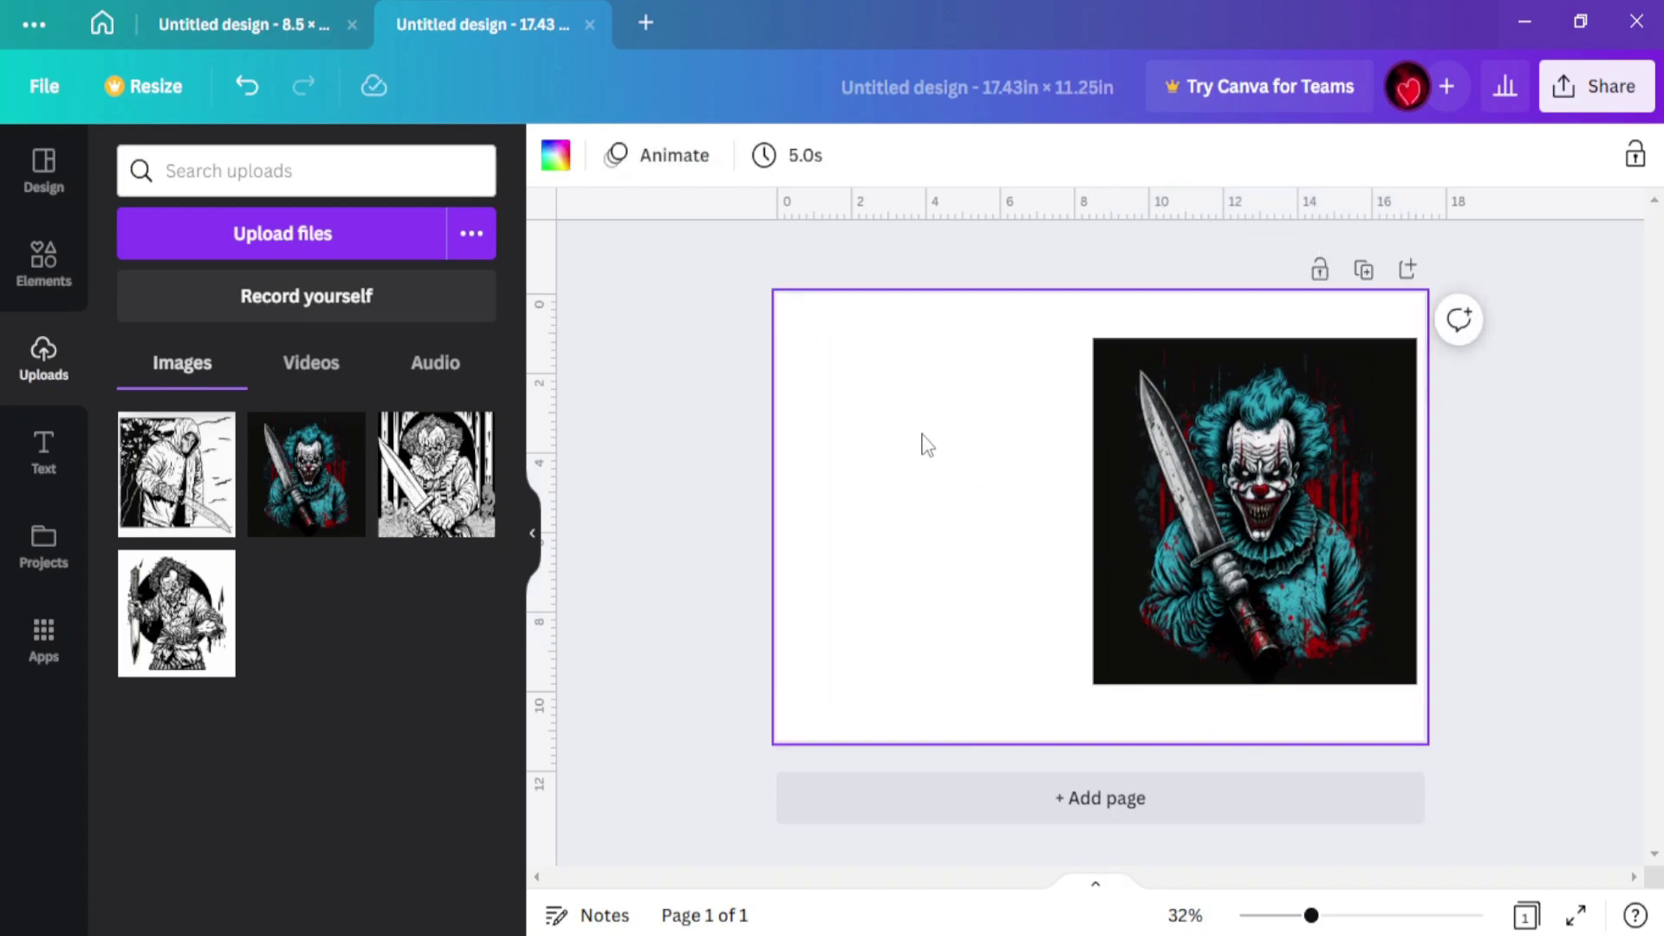
click(557, 160)
click(208, 490)
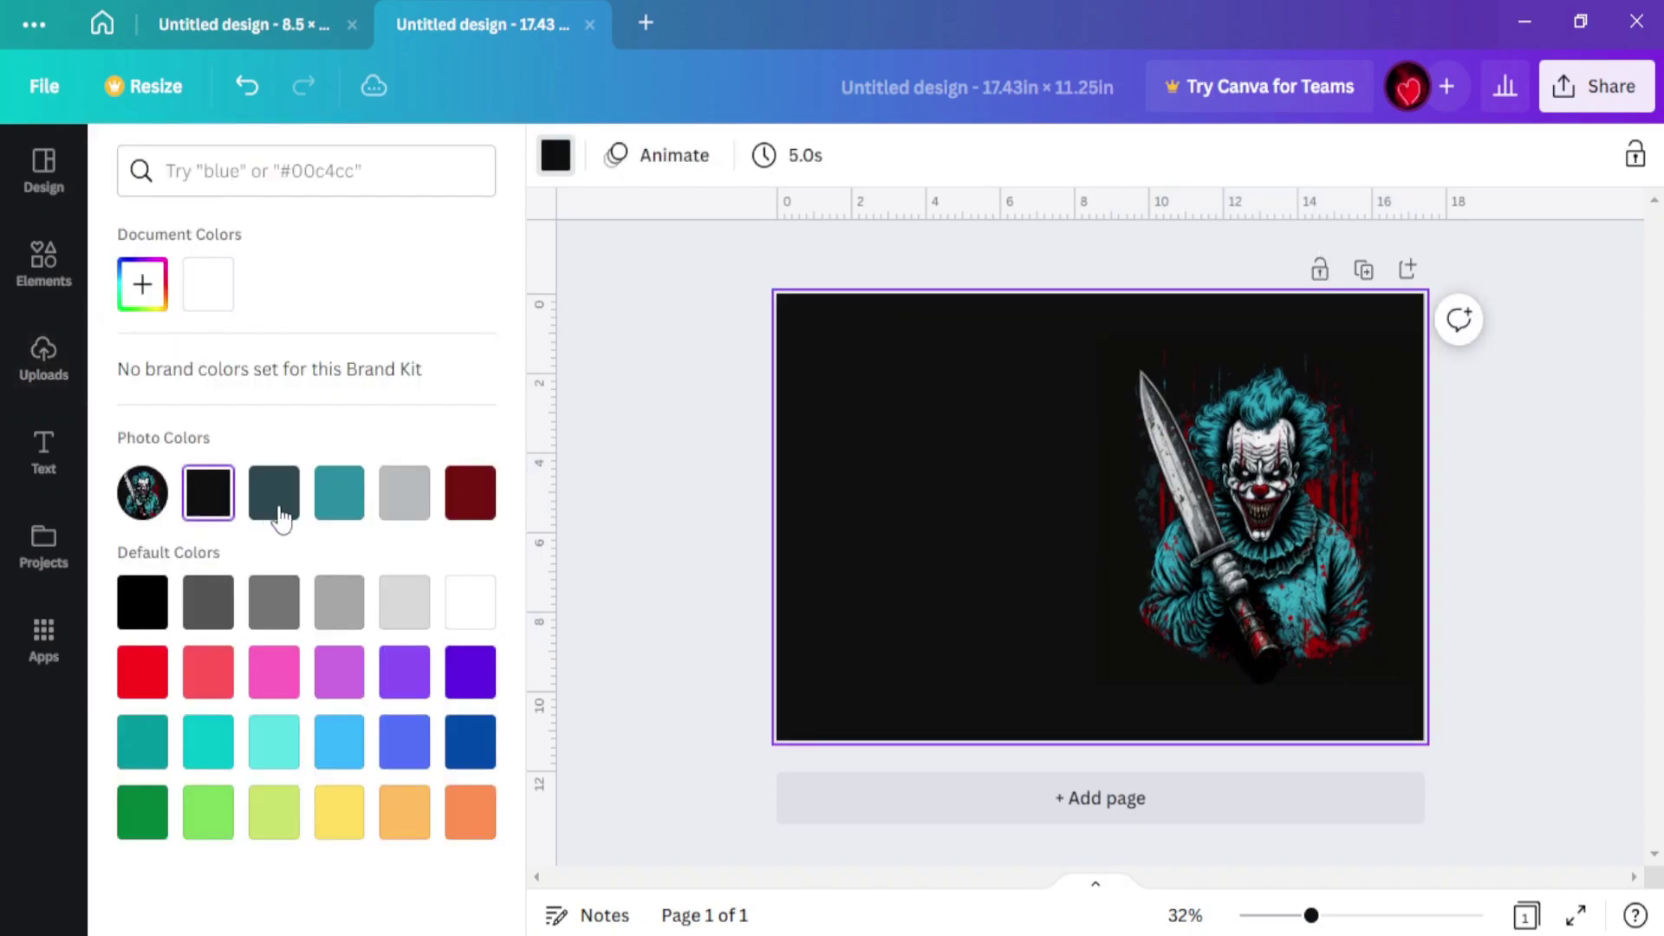
click(735, 529)
drag(1322, 921, 1336, 916)
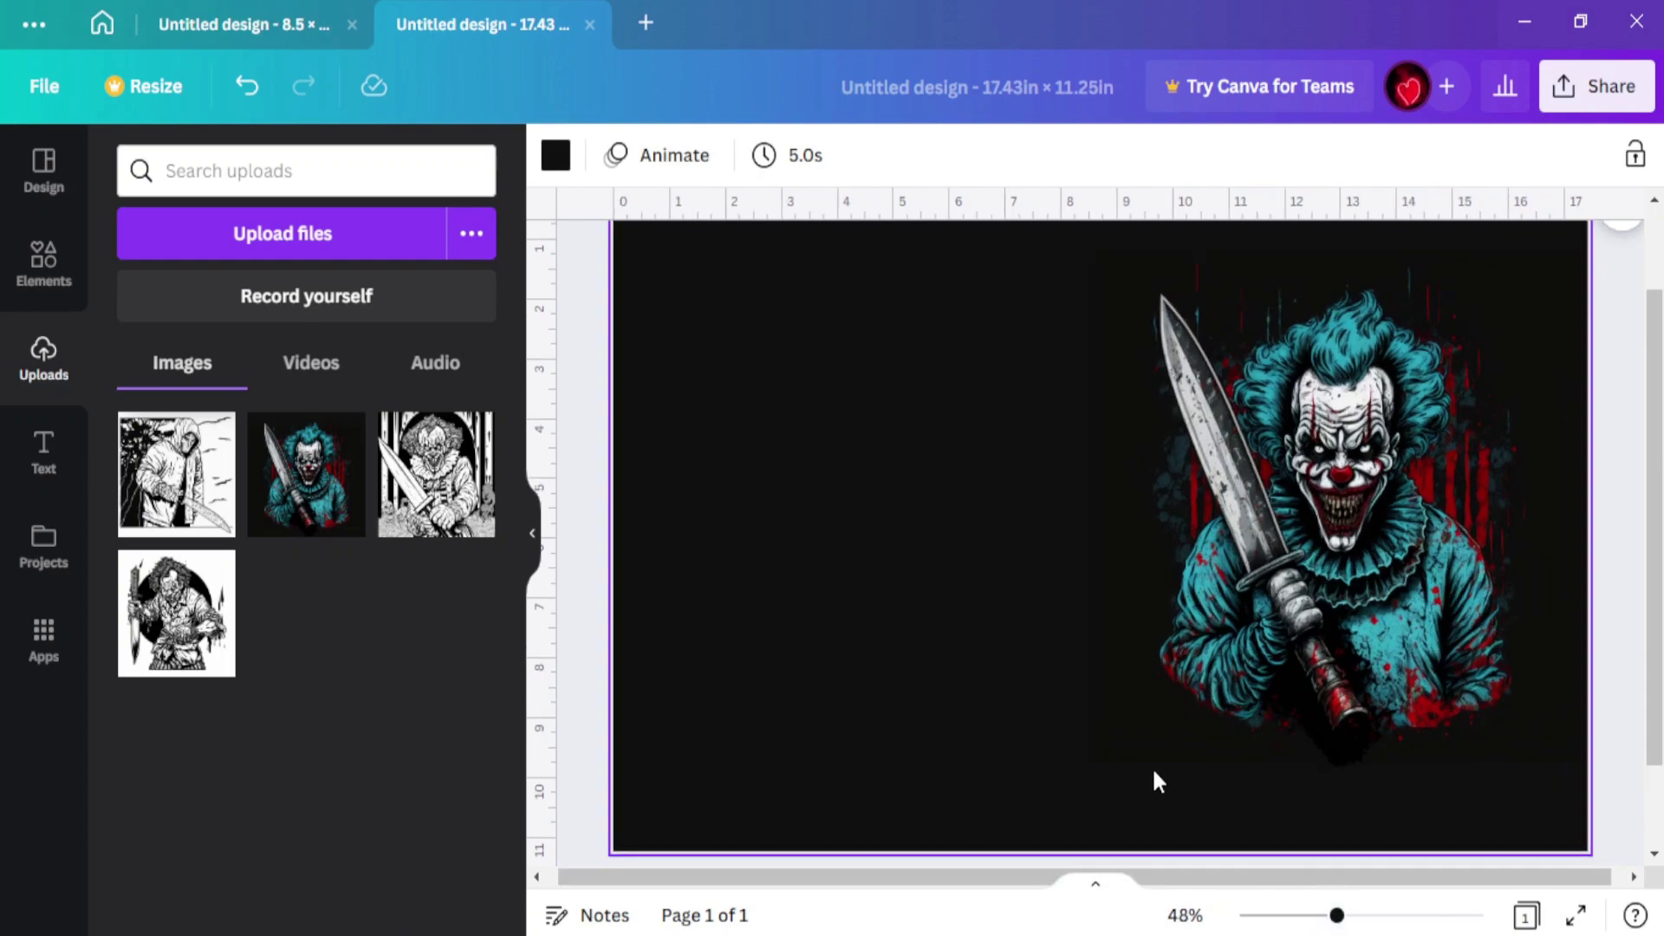
drag(959, 880, 1103, 882)
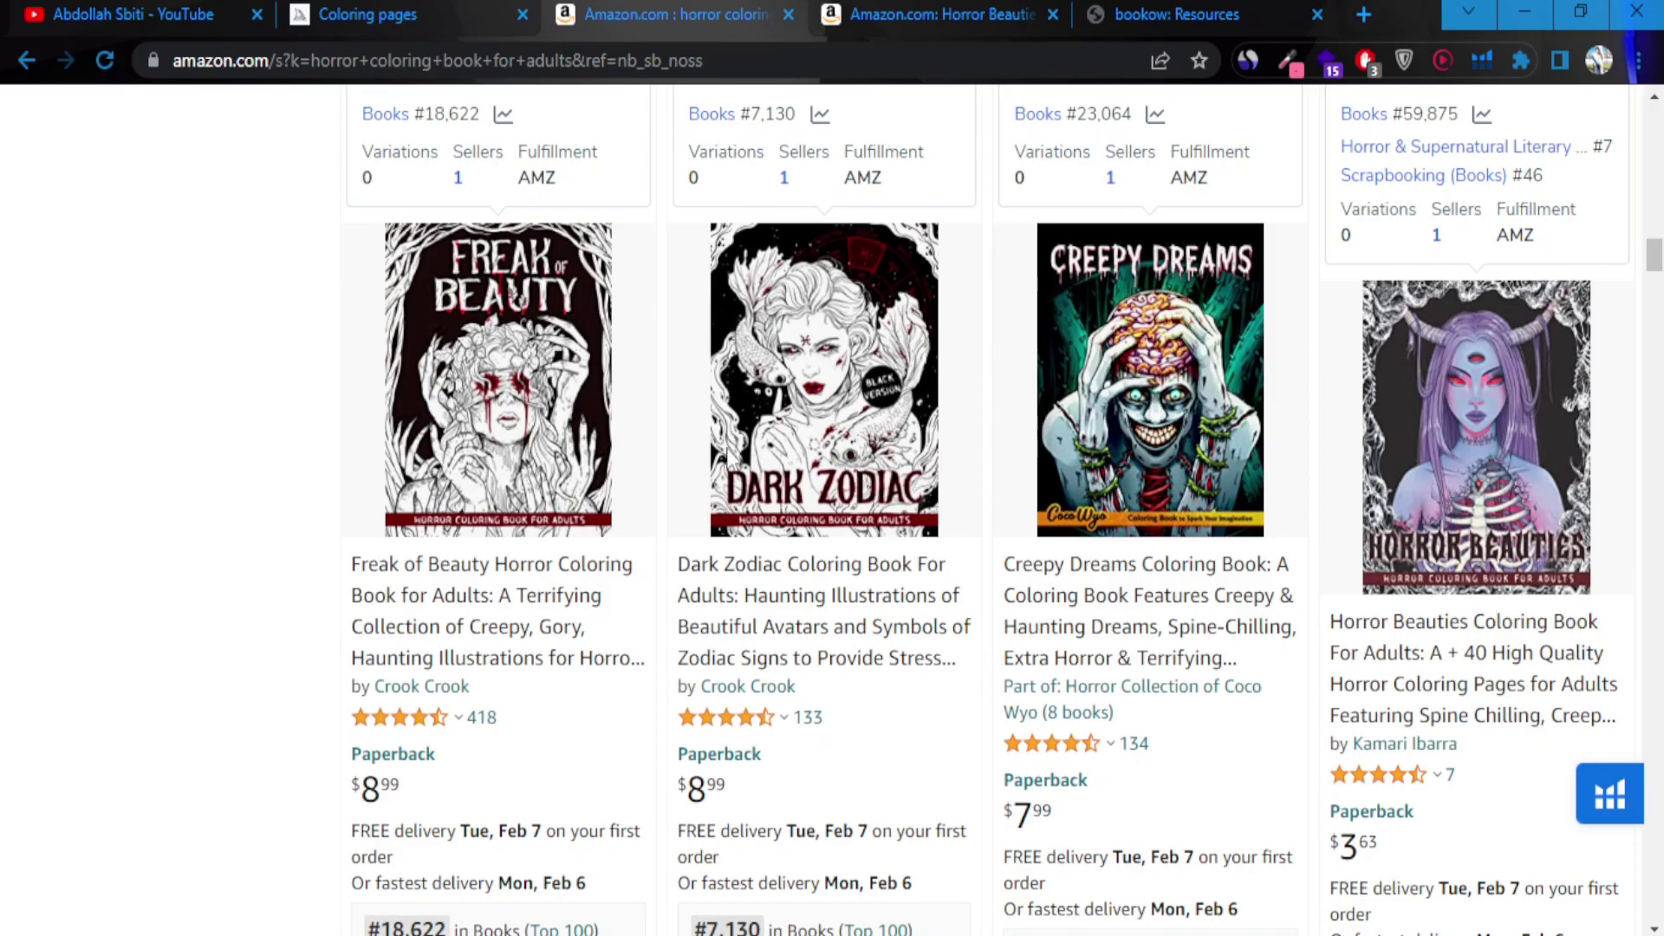
- Switch to the Amazon results for horror coloring books and examine how competing covers arrange their titles, subtitles and artwork
scroll(728, 455, up, 7)
scroll(728, 456, down, 7)
scroll(992, 416, up, 16)
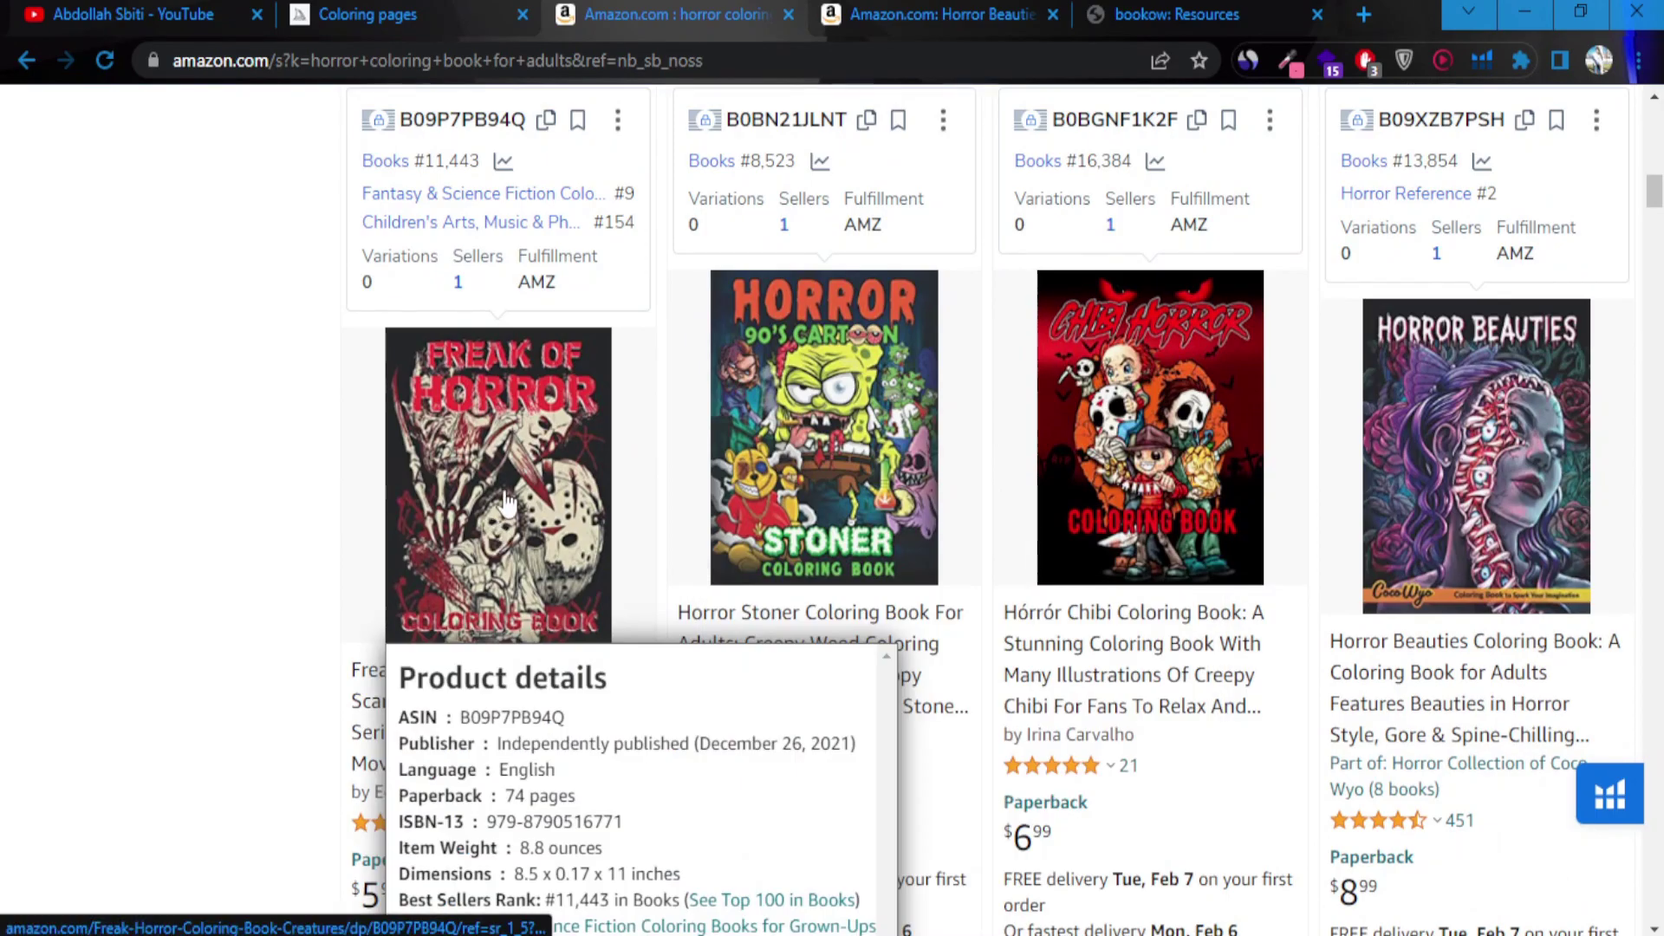
scroll(535, 464, up, 8)
scroll(600, 388, up, 10)
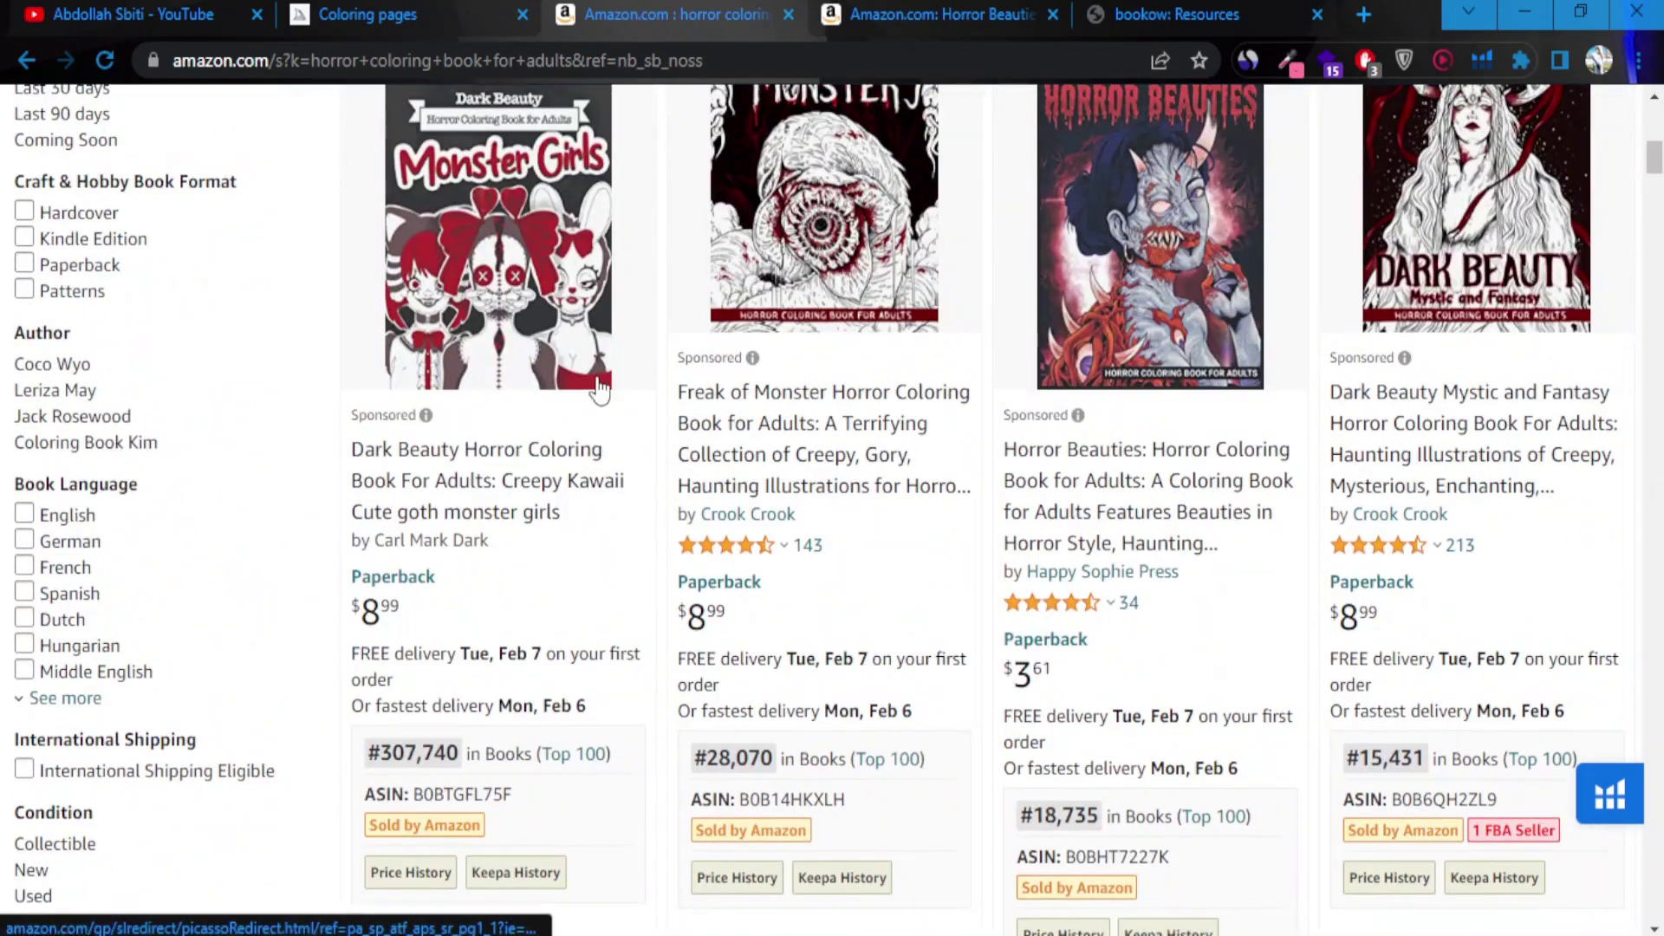
scroll(1112, 338, up, 2)
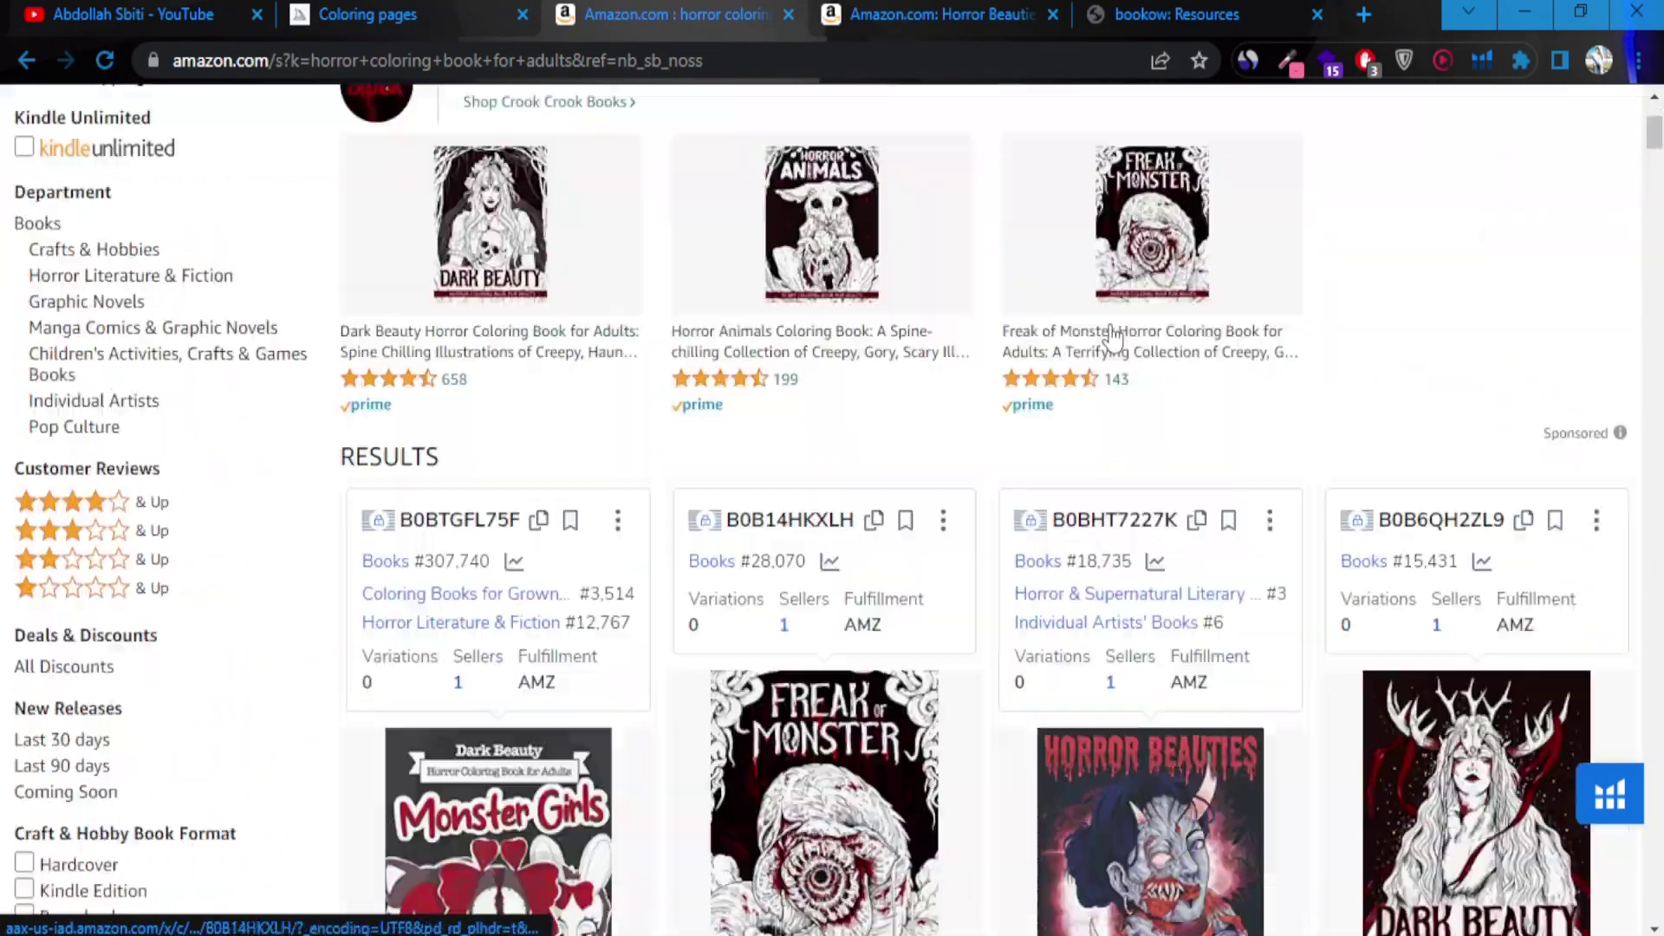
scroll(1039, 343, down, 8)
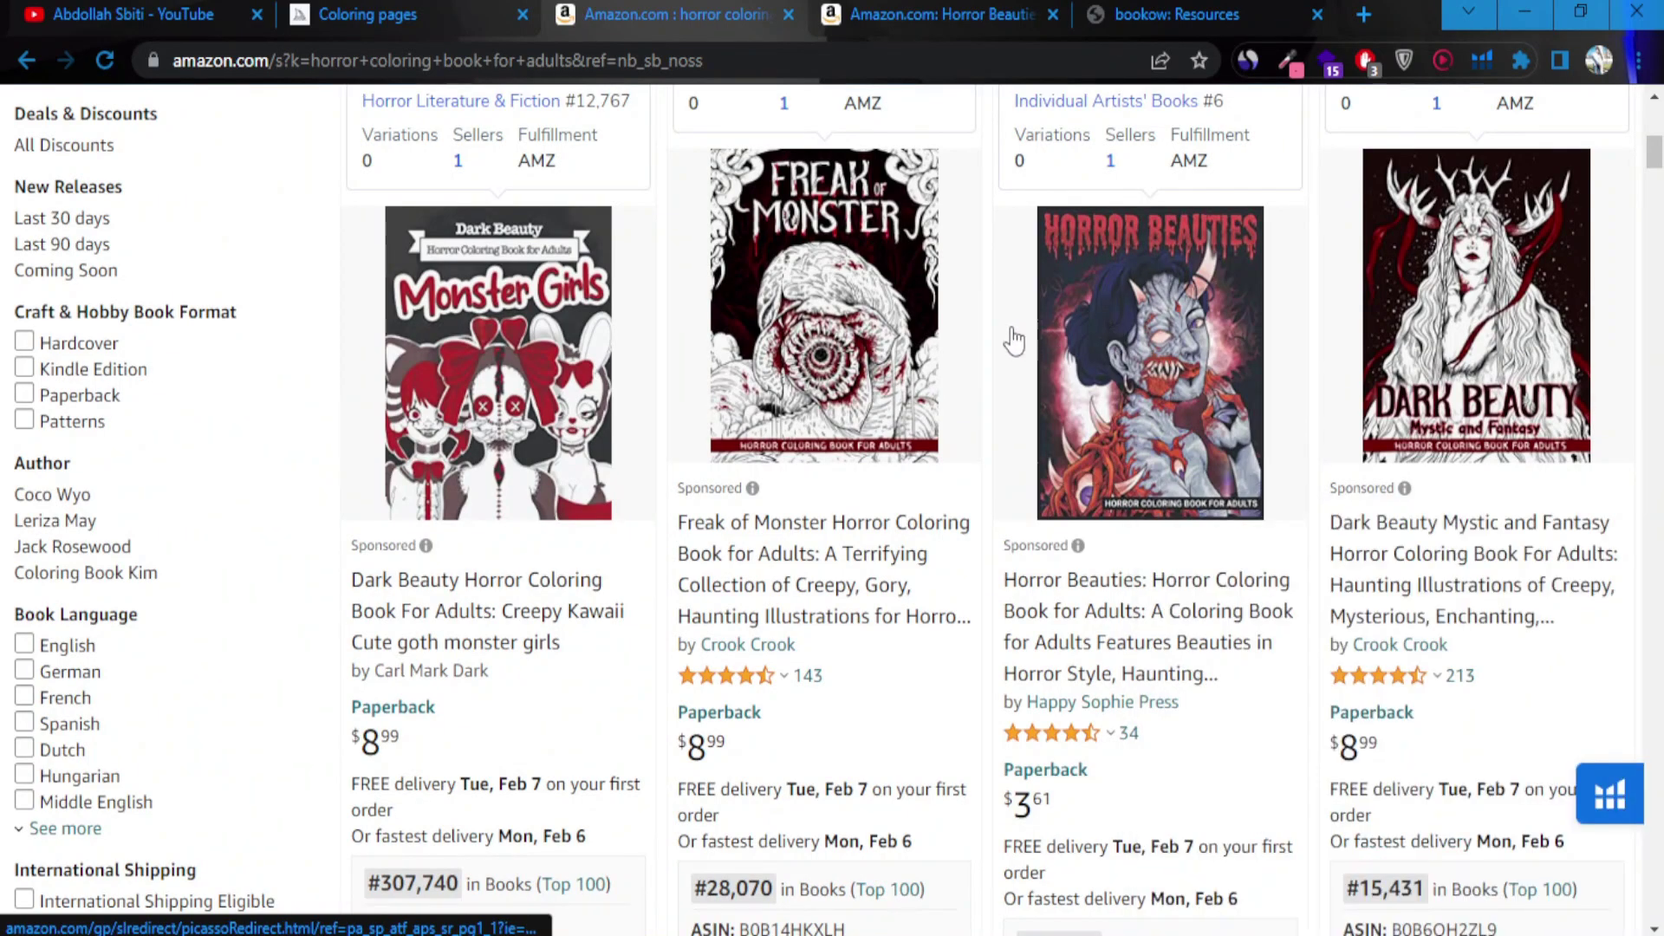
scroll(1013, 340, down, 3)
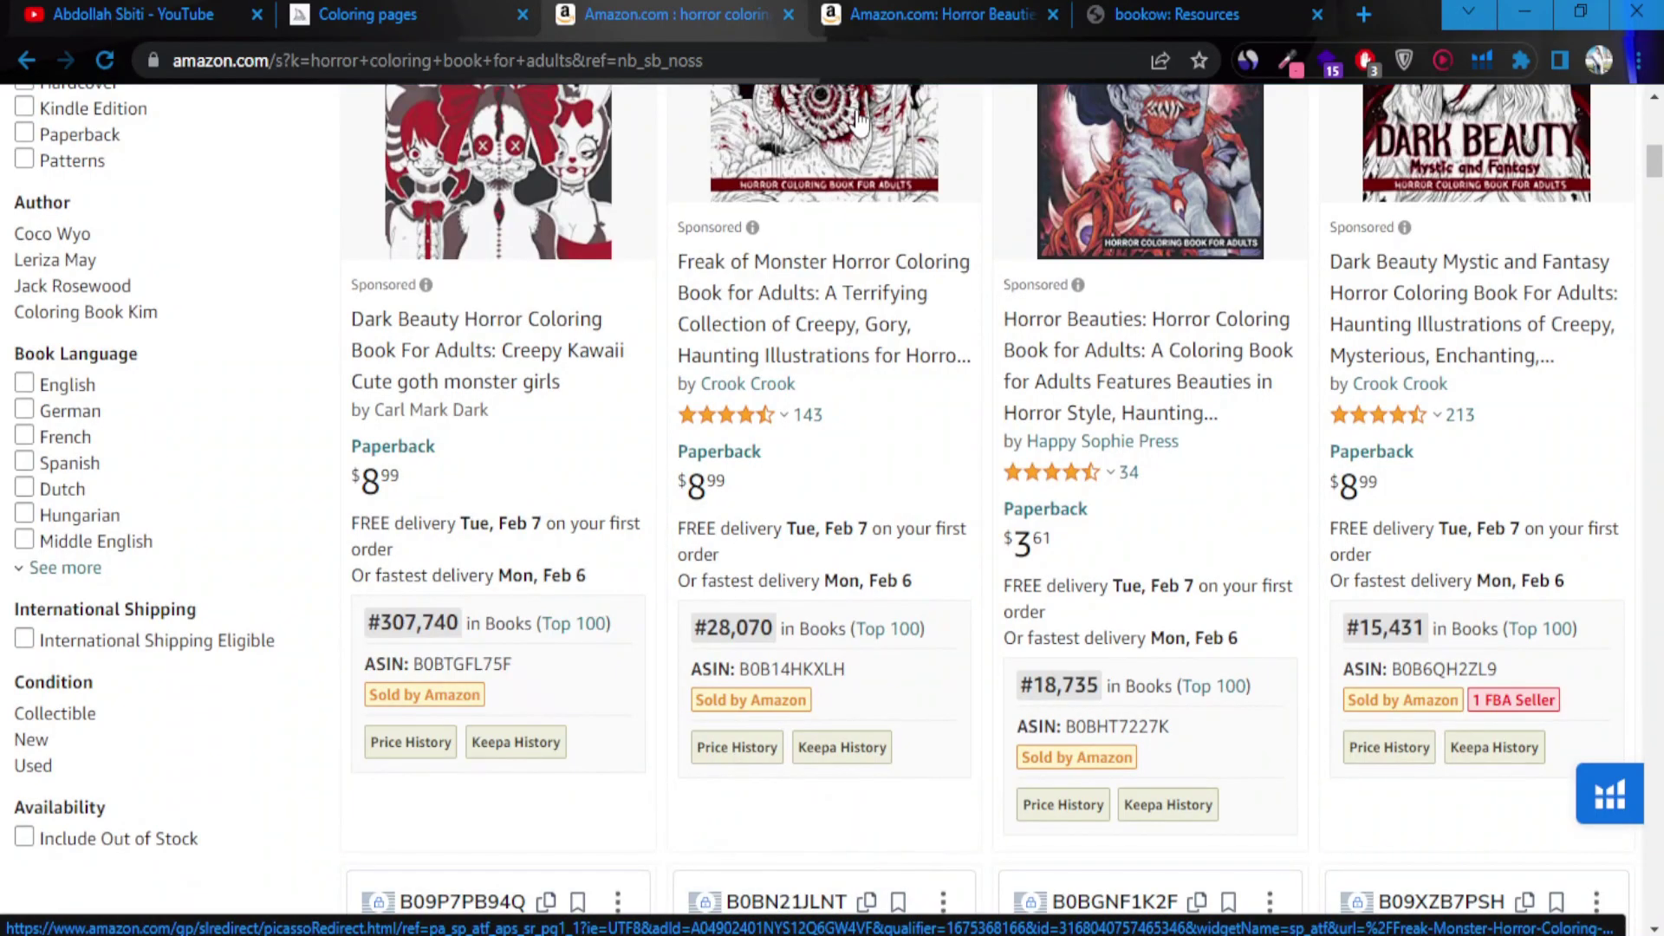
mouse_move(789, 168)
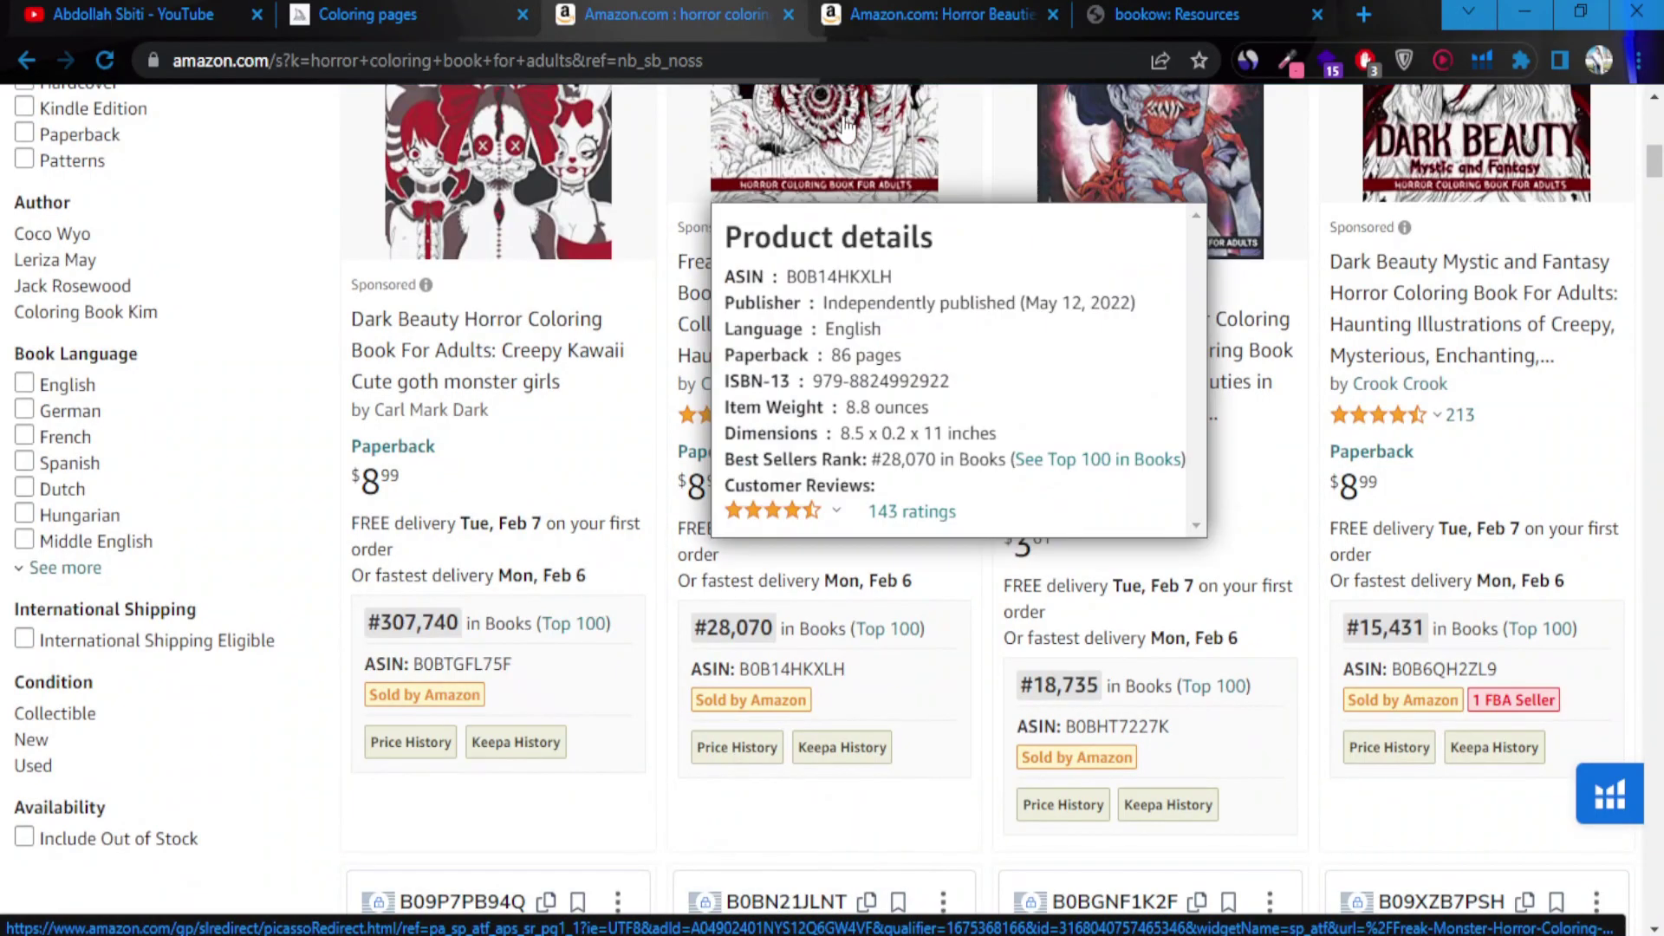
scroll(788, 168, down, 3)
scroll(743, 299, up, 6)
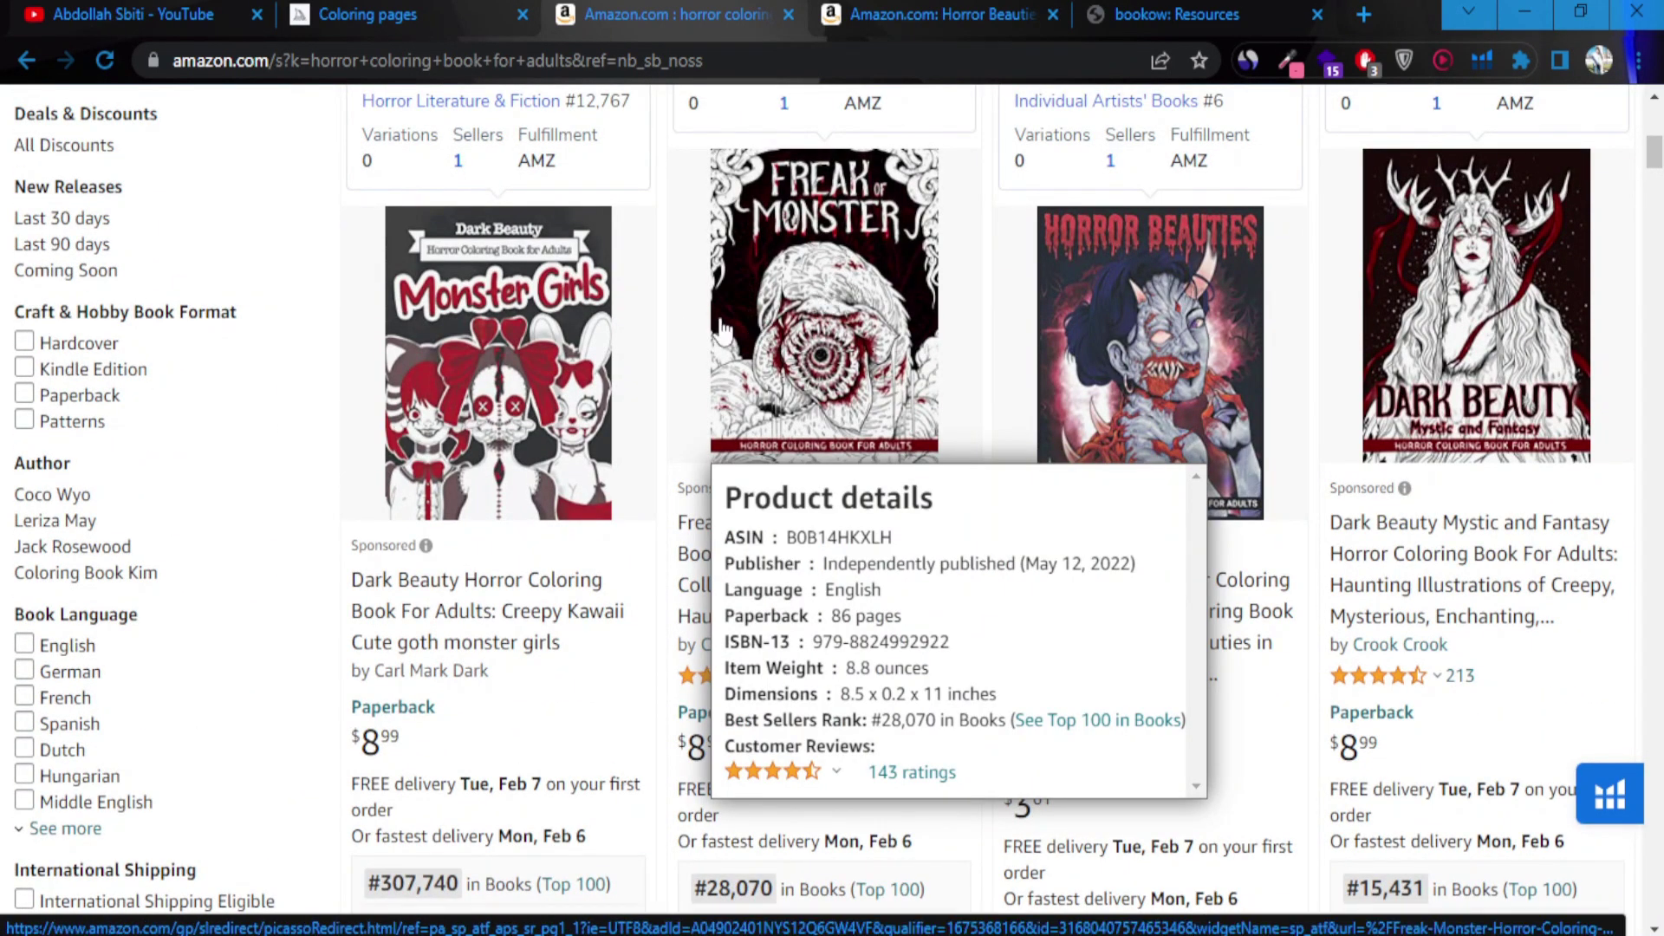
scroll(724, 329, down, 6)
scroll(676, 373, down, 8)
mouse_move(940, 275)
scroll(1427, 300, up, 1)
scroll(1430, 364, down, 5)
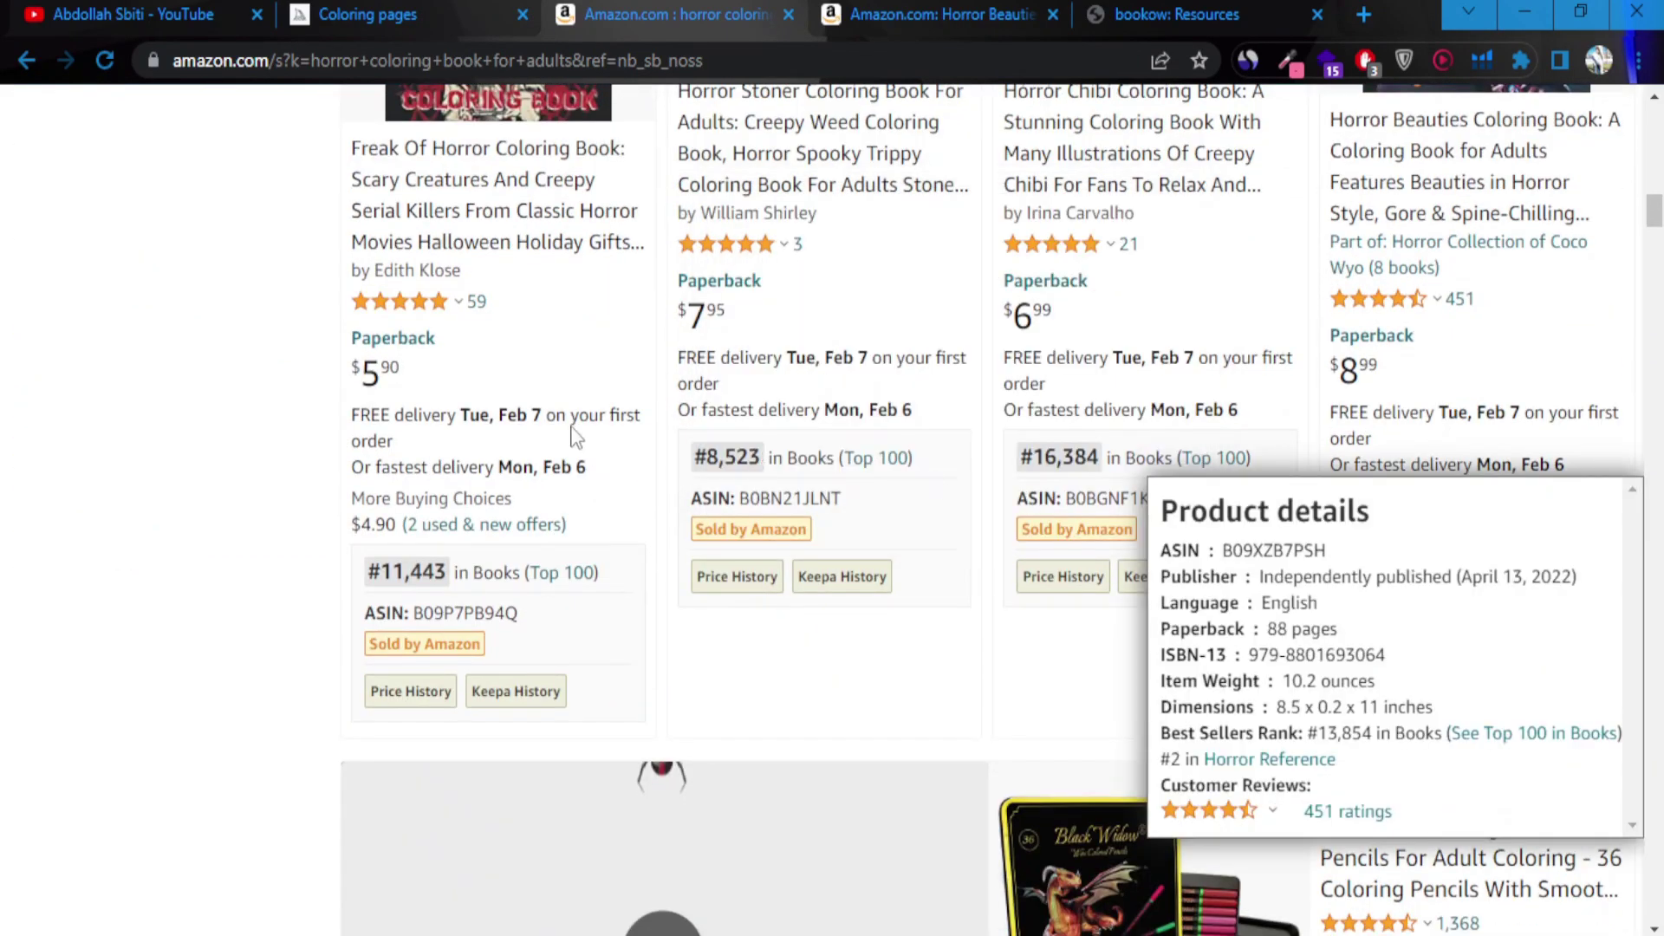
scroll(248, 434, down, 1)
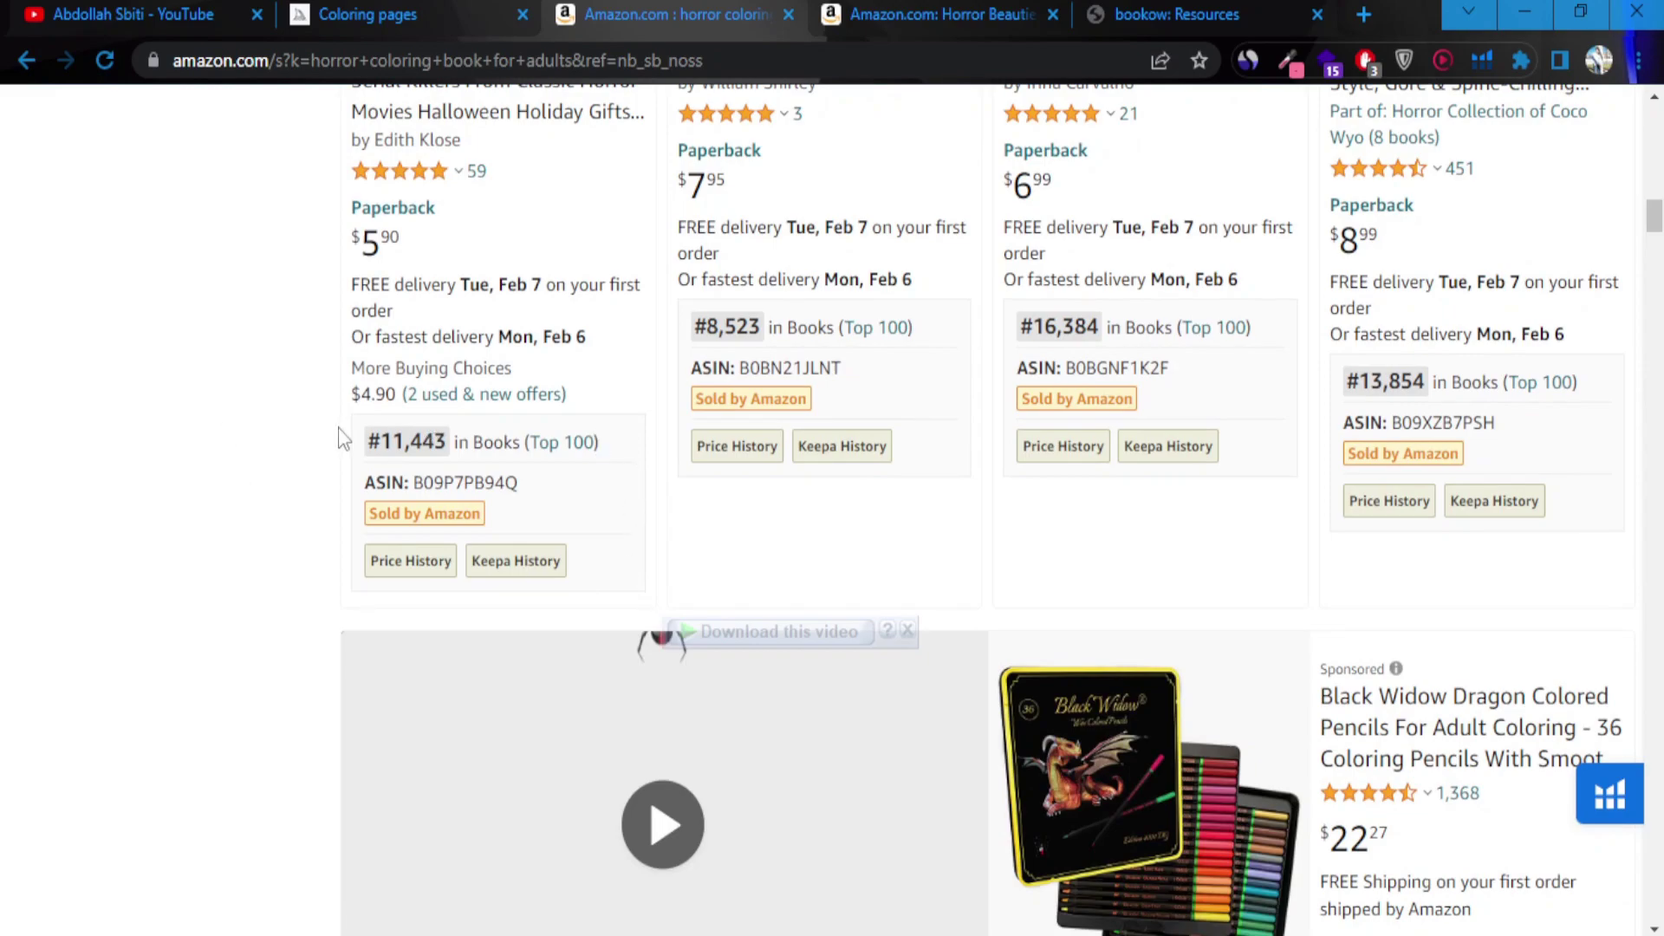
scroll(295, 442, up, 6)
scroll(289, 444, up, 16)
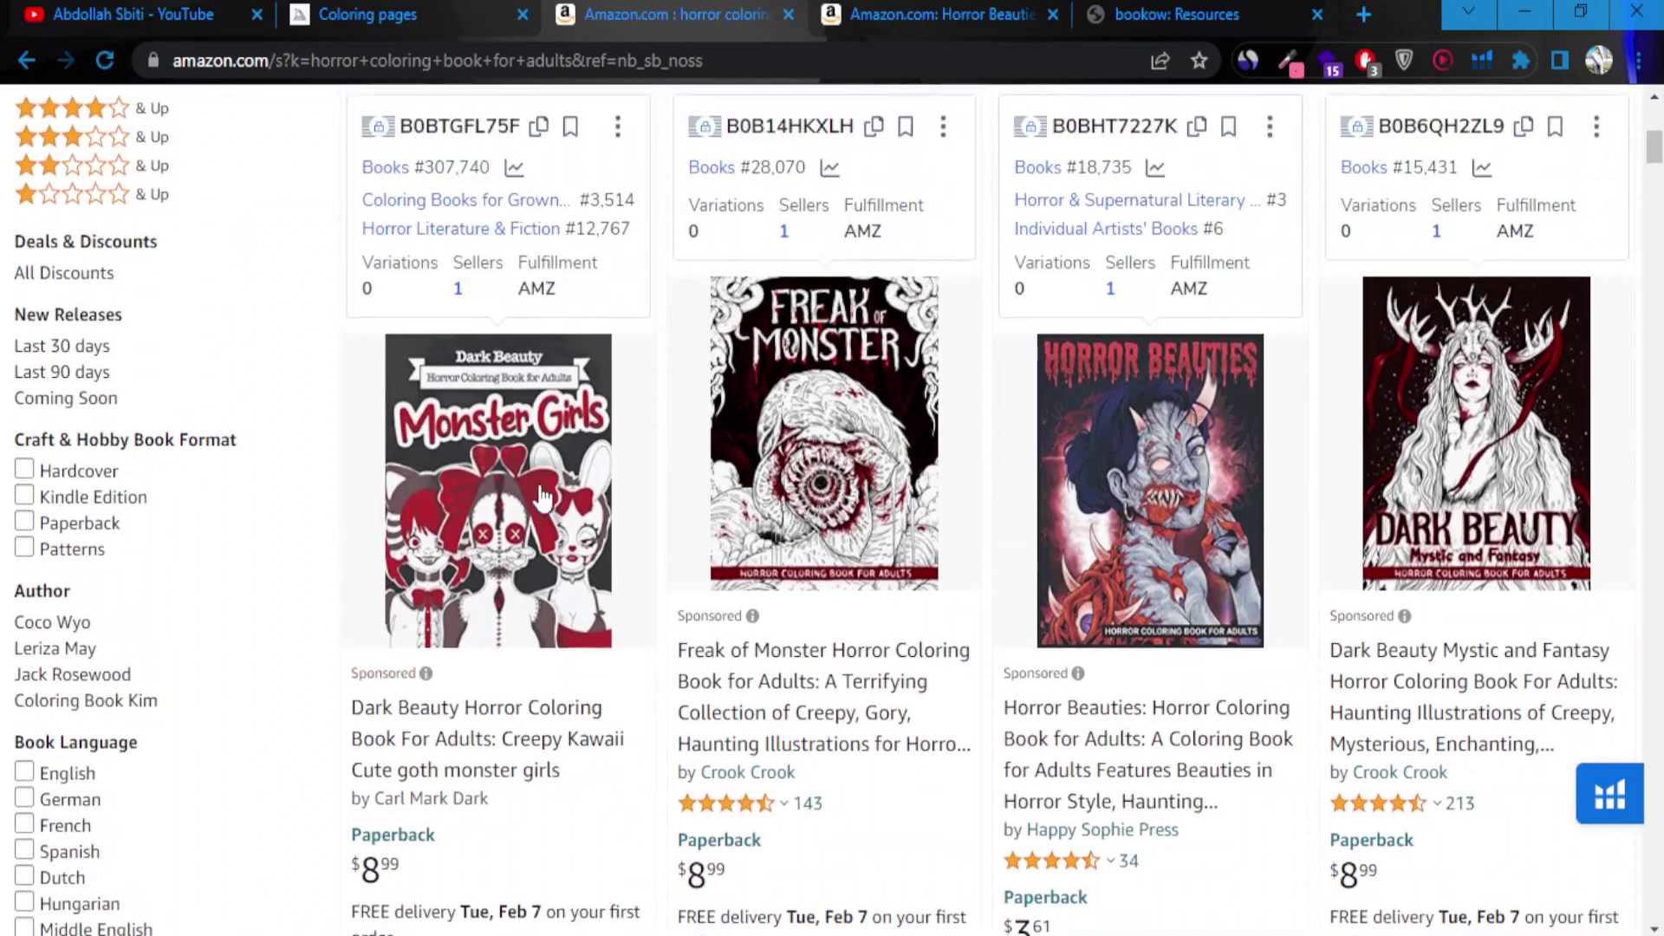
mouse_move(866, 385)
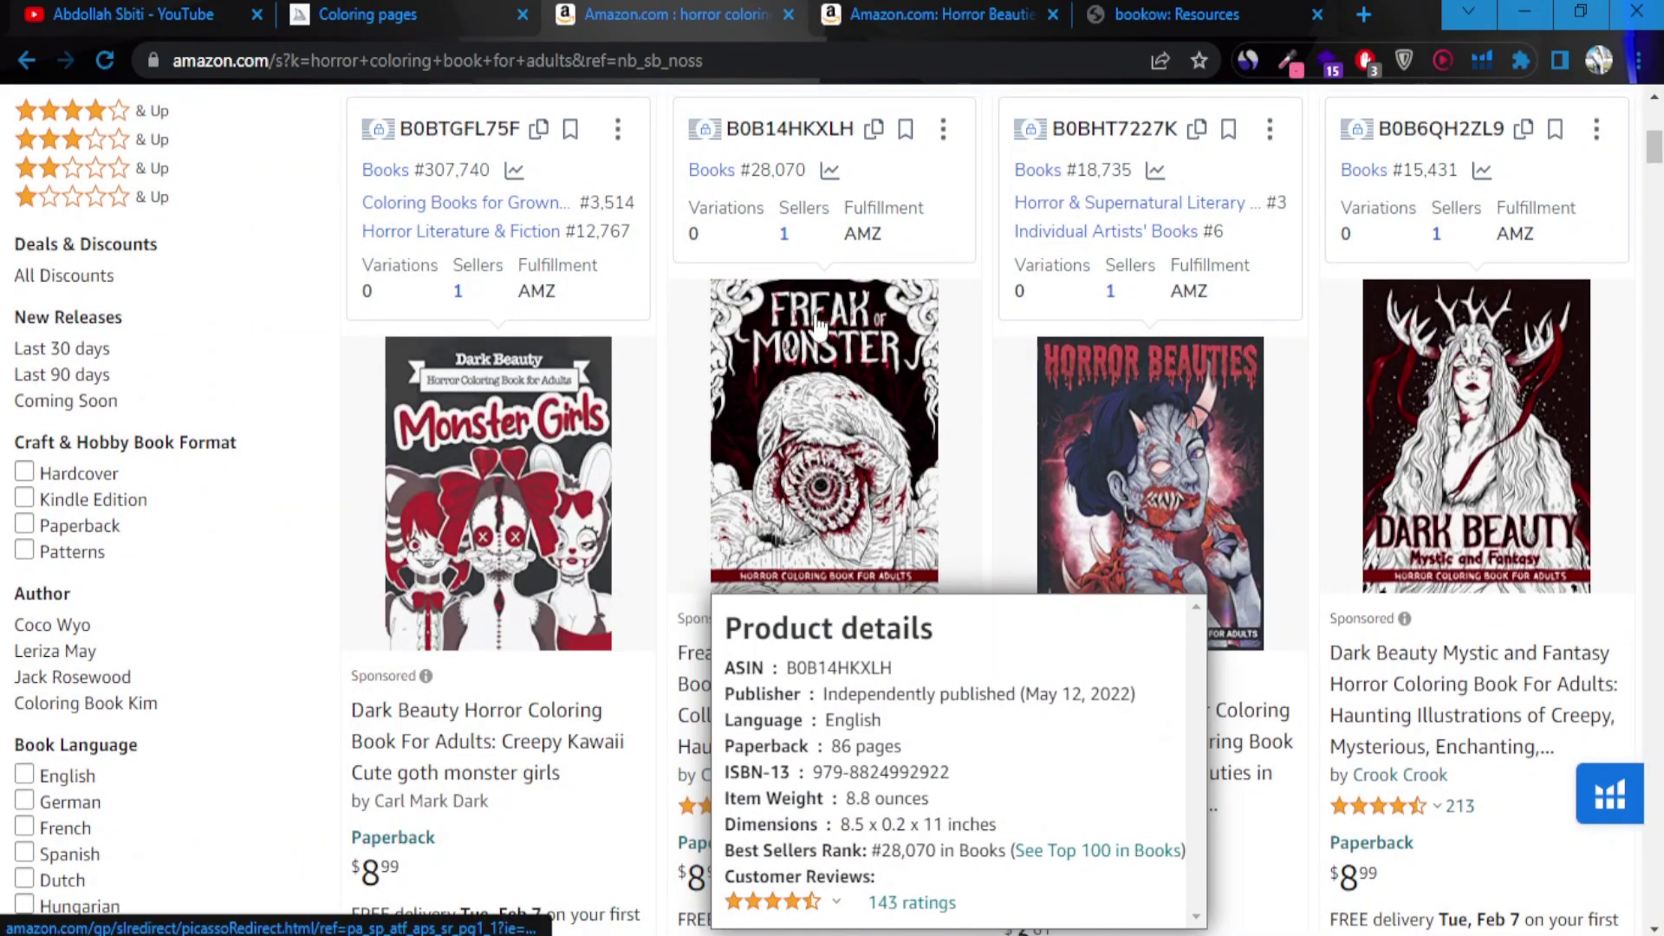
scroll(877, 642, down, 3)
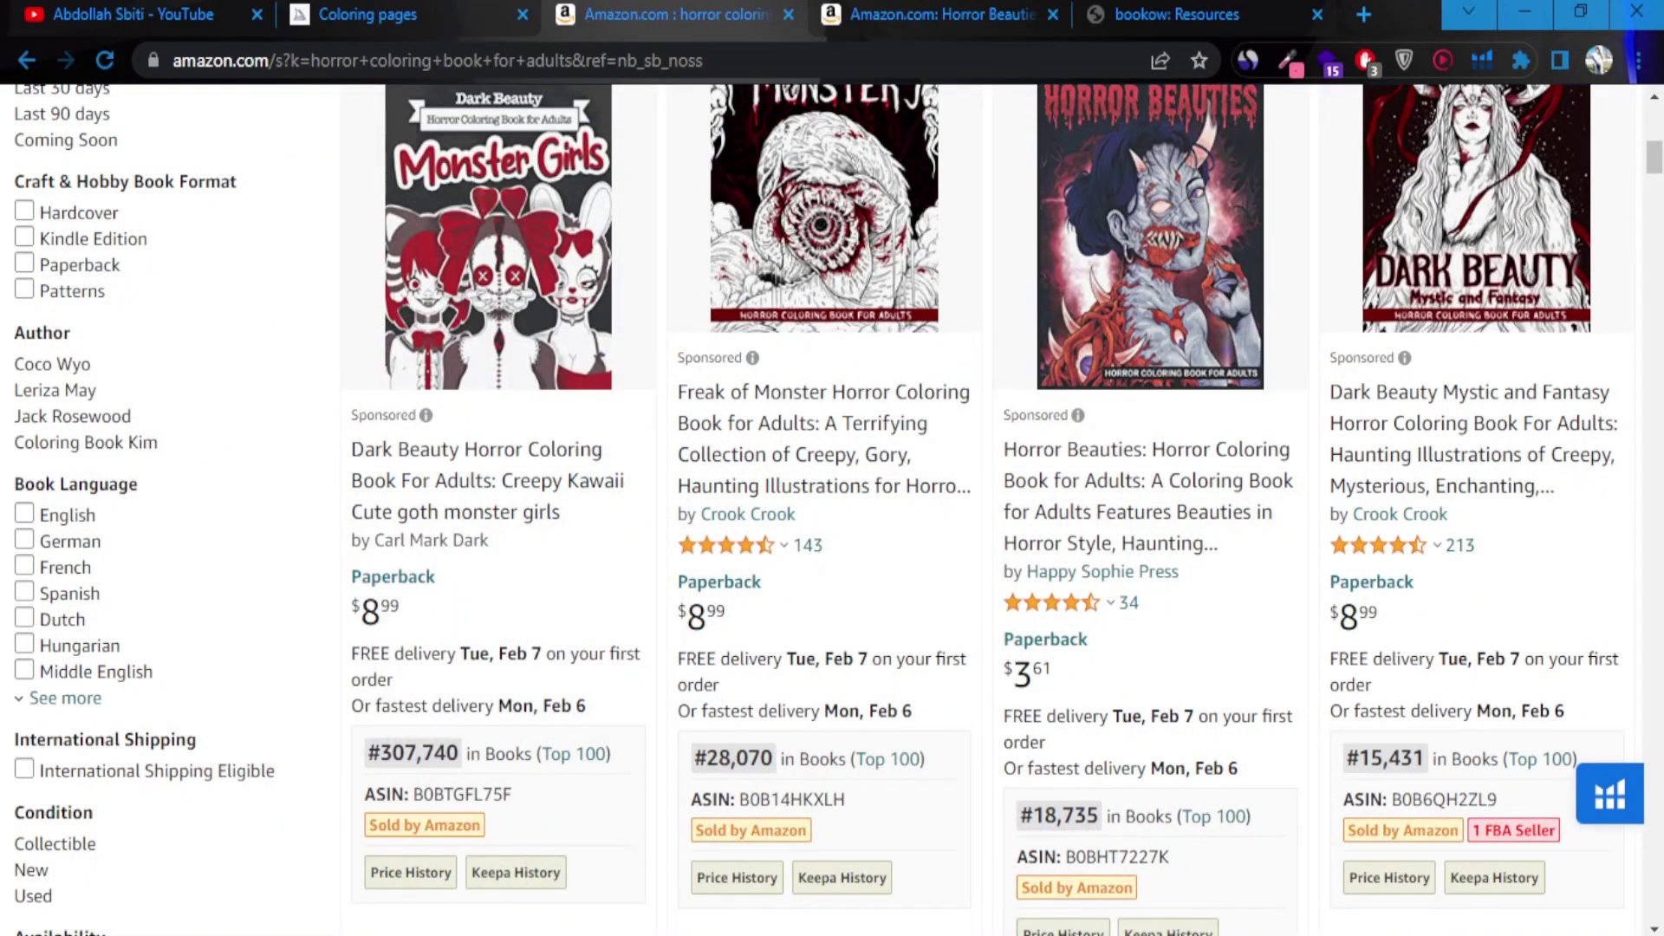
scroll(1007, 738, up, 2)
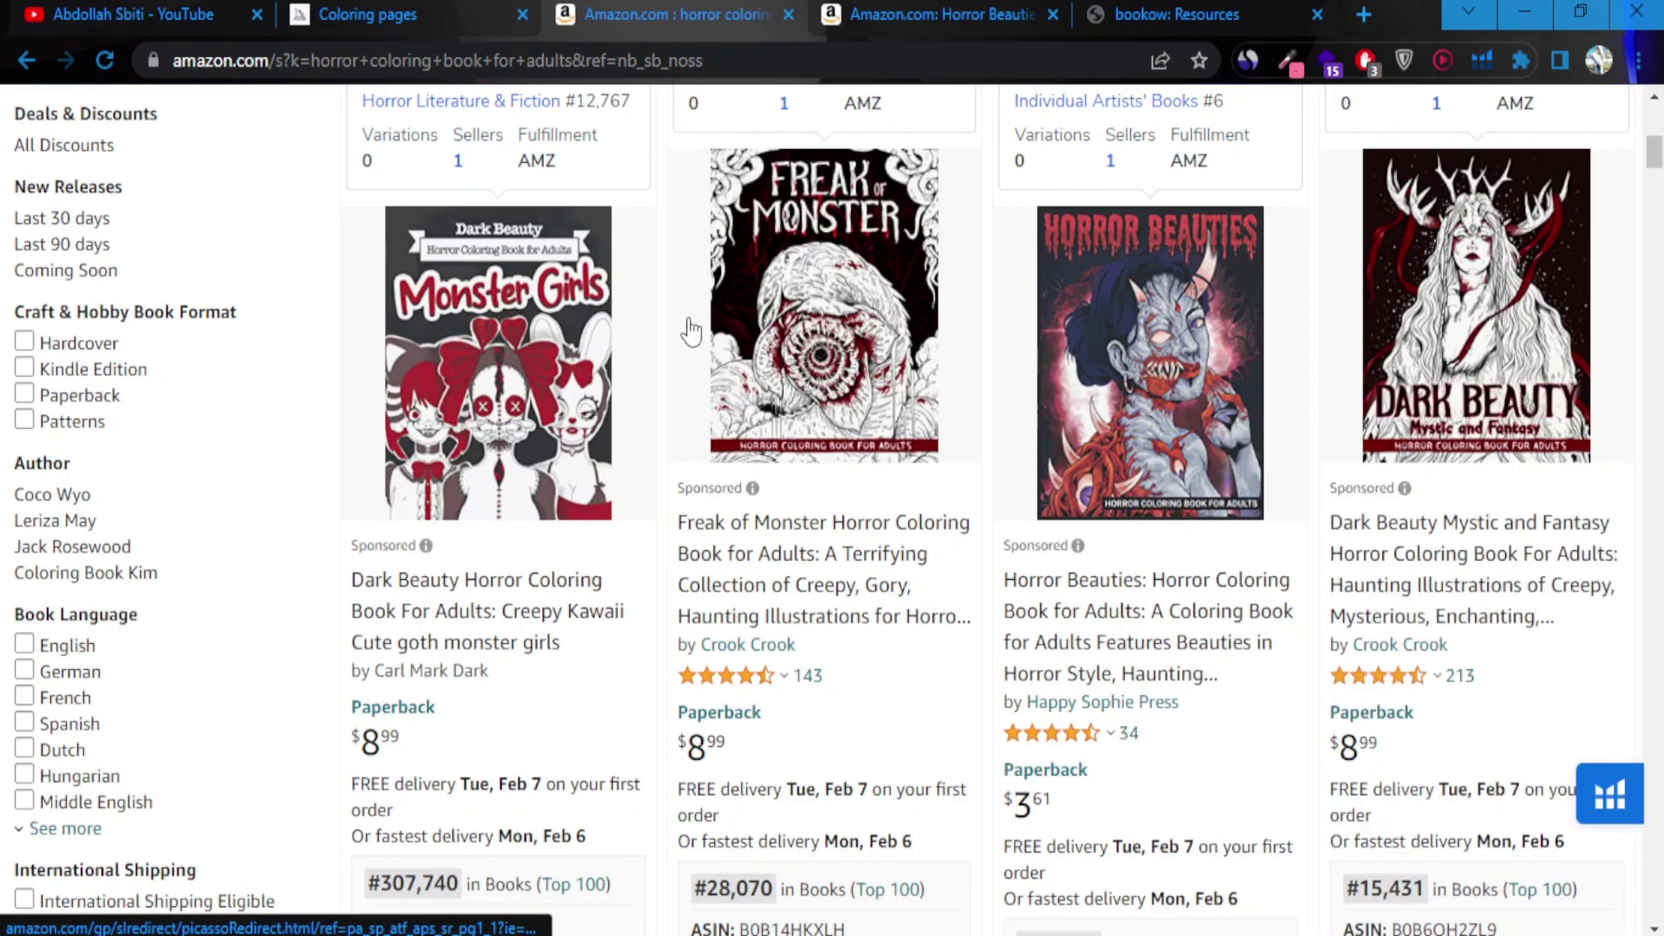
scroll(693, 330, up, 2)
mouse_move(856, 347)
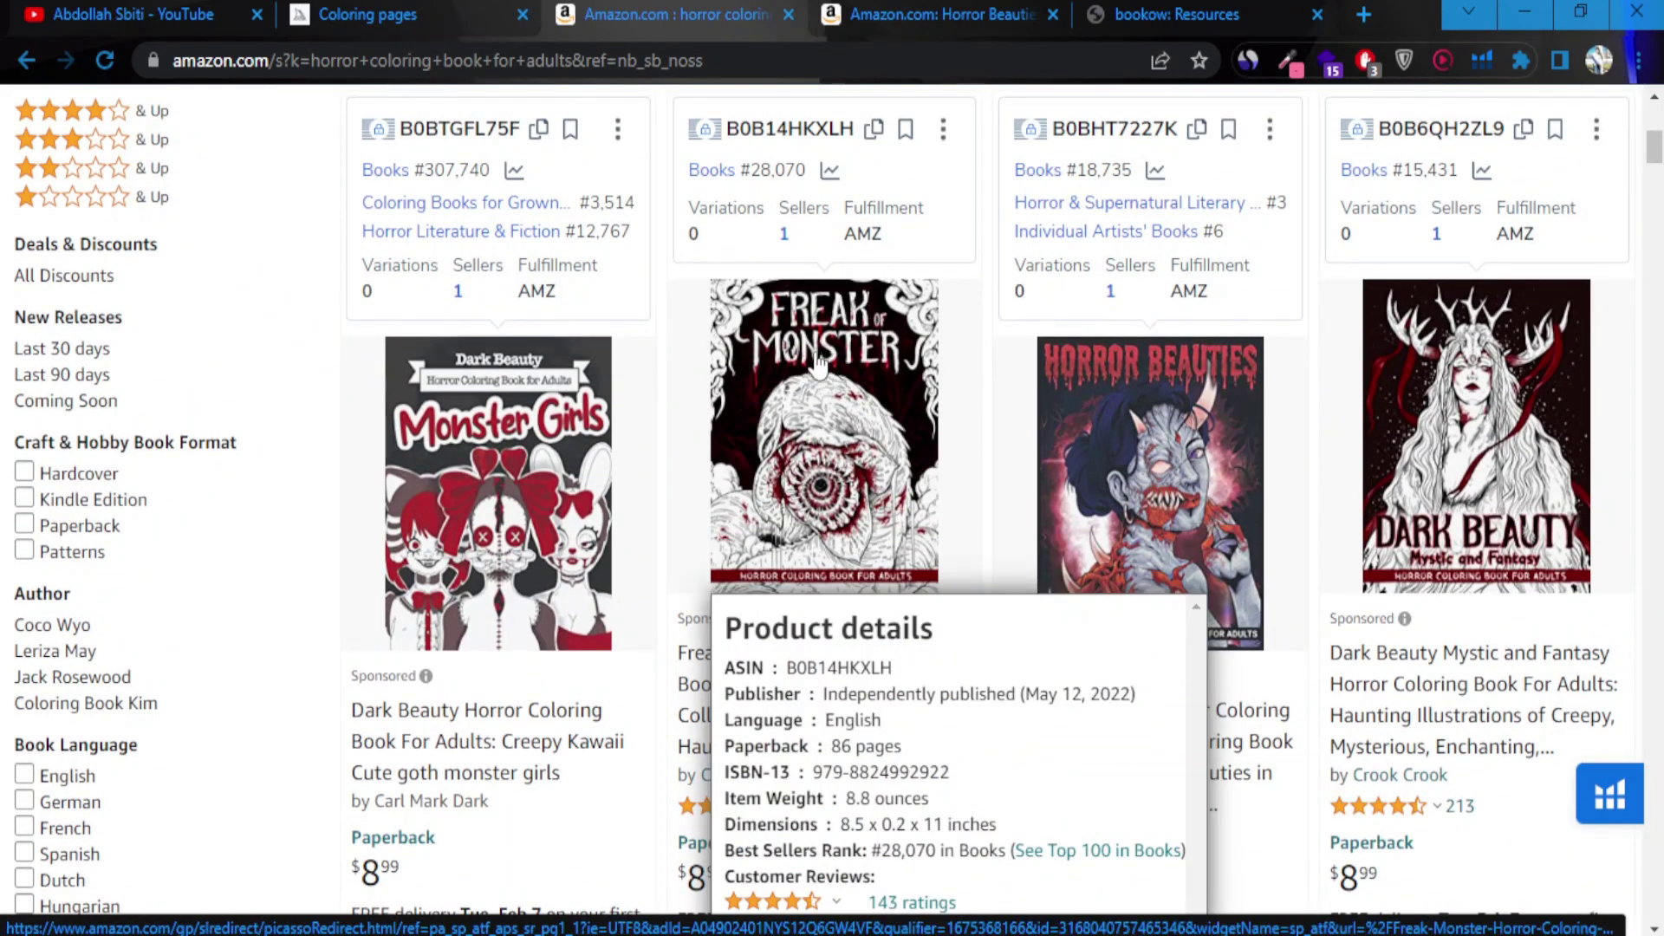
scroll(1021, 357, up, 10)
scroll(1023, 351, down, 18)
scroll(1021, 354, down, 7)
scroll(407, 520, down, 5)
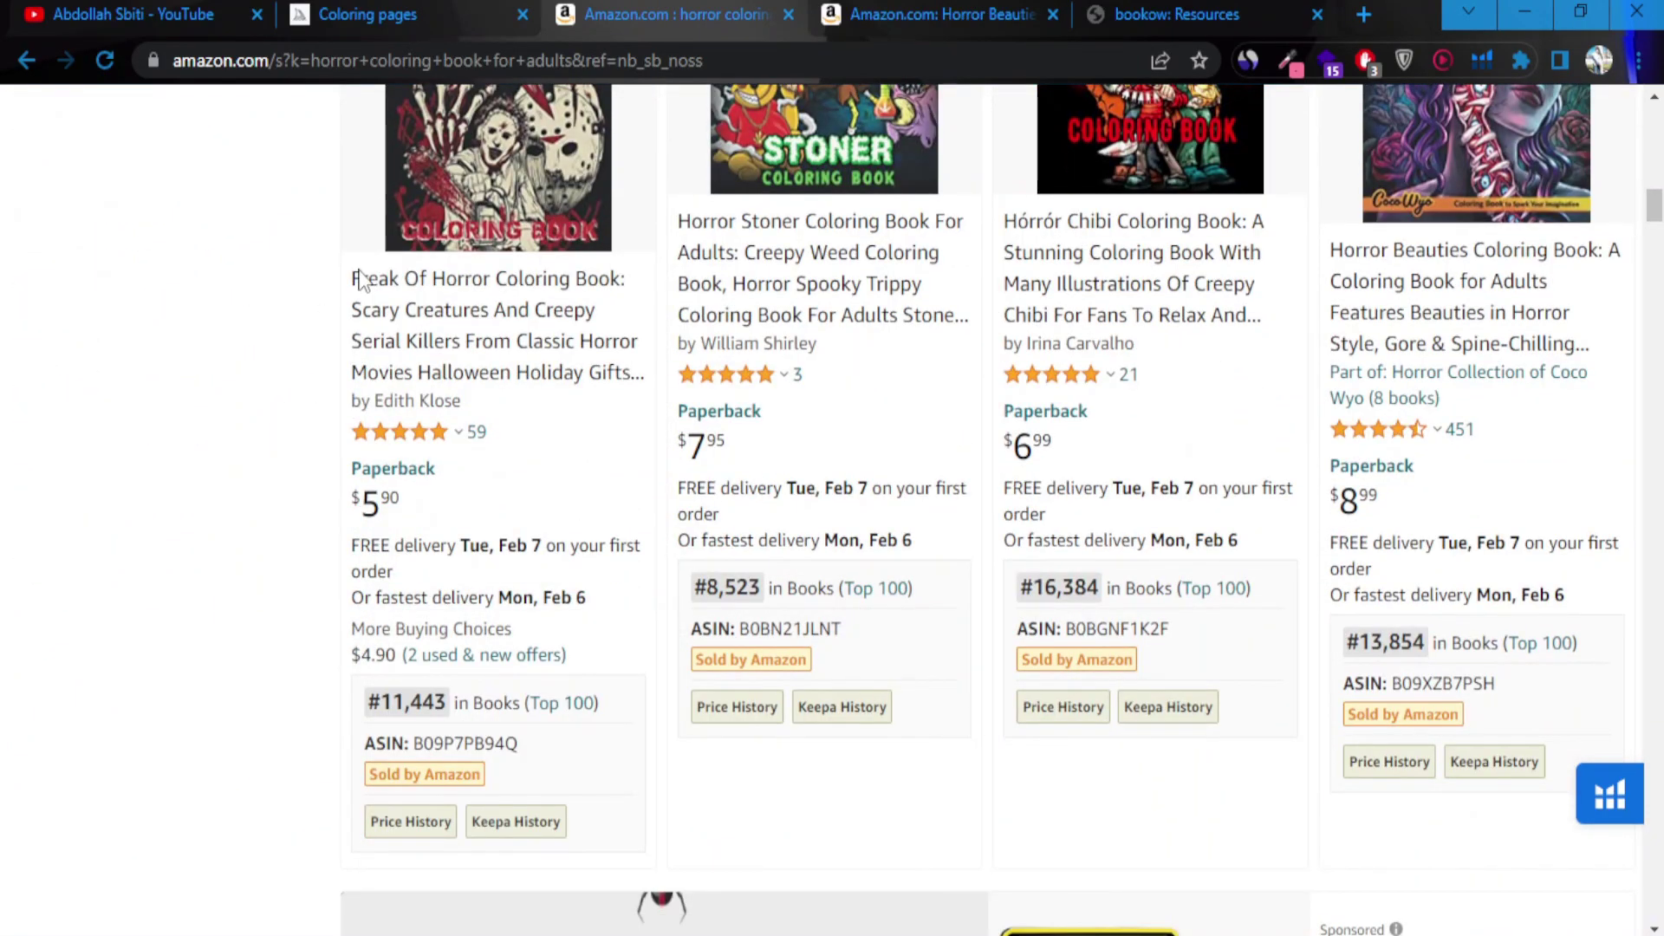
scroll(359, 277, up, 3)
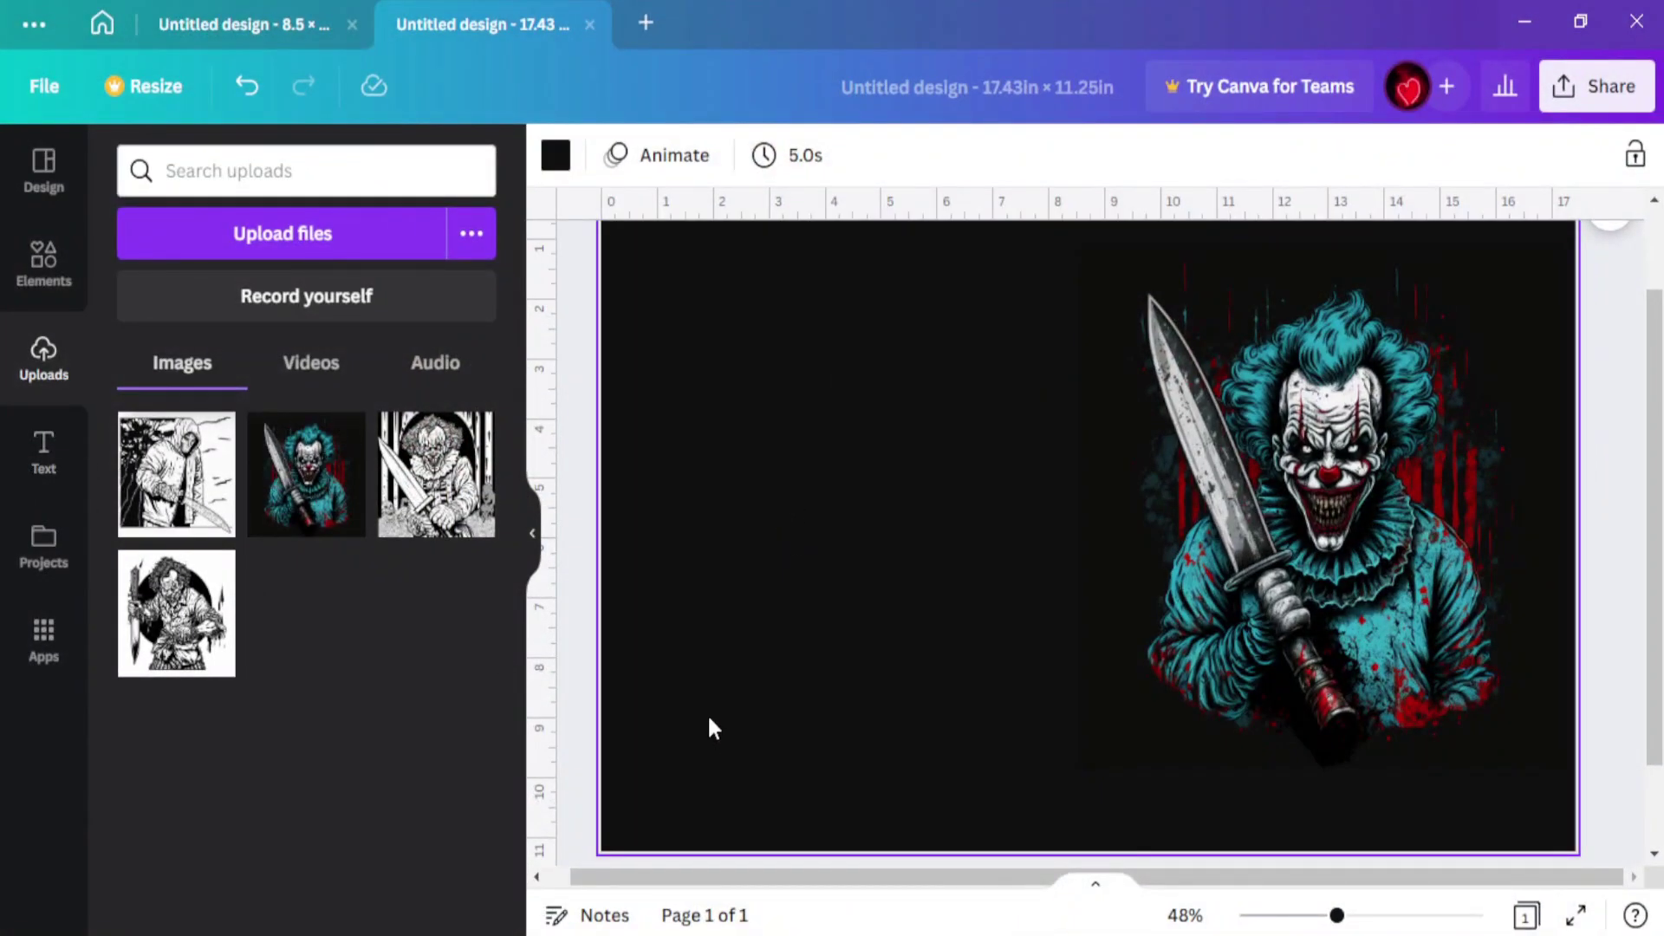
- Back in Canva, add a heading reading "Horror coloring book For adults" in the Bebas Neue Cyrillic font
scroll(888, 598, down, 2)
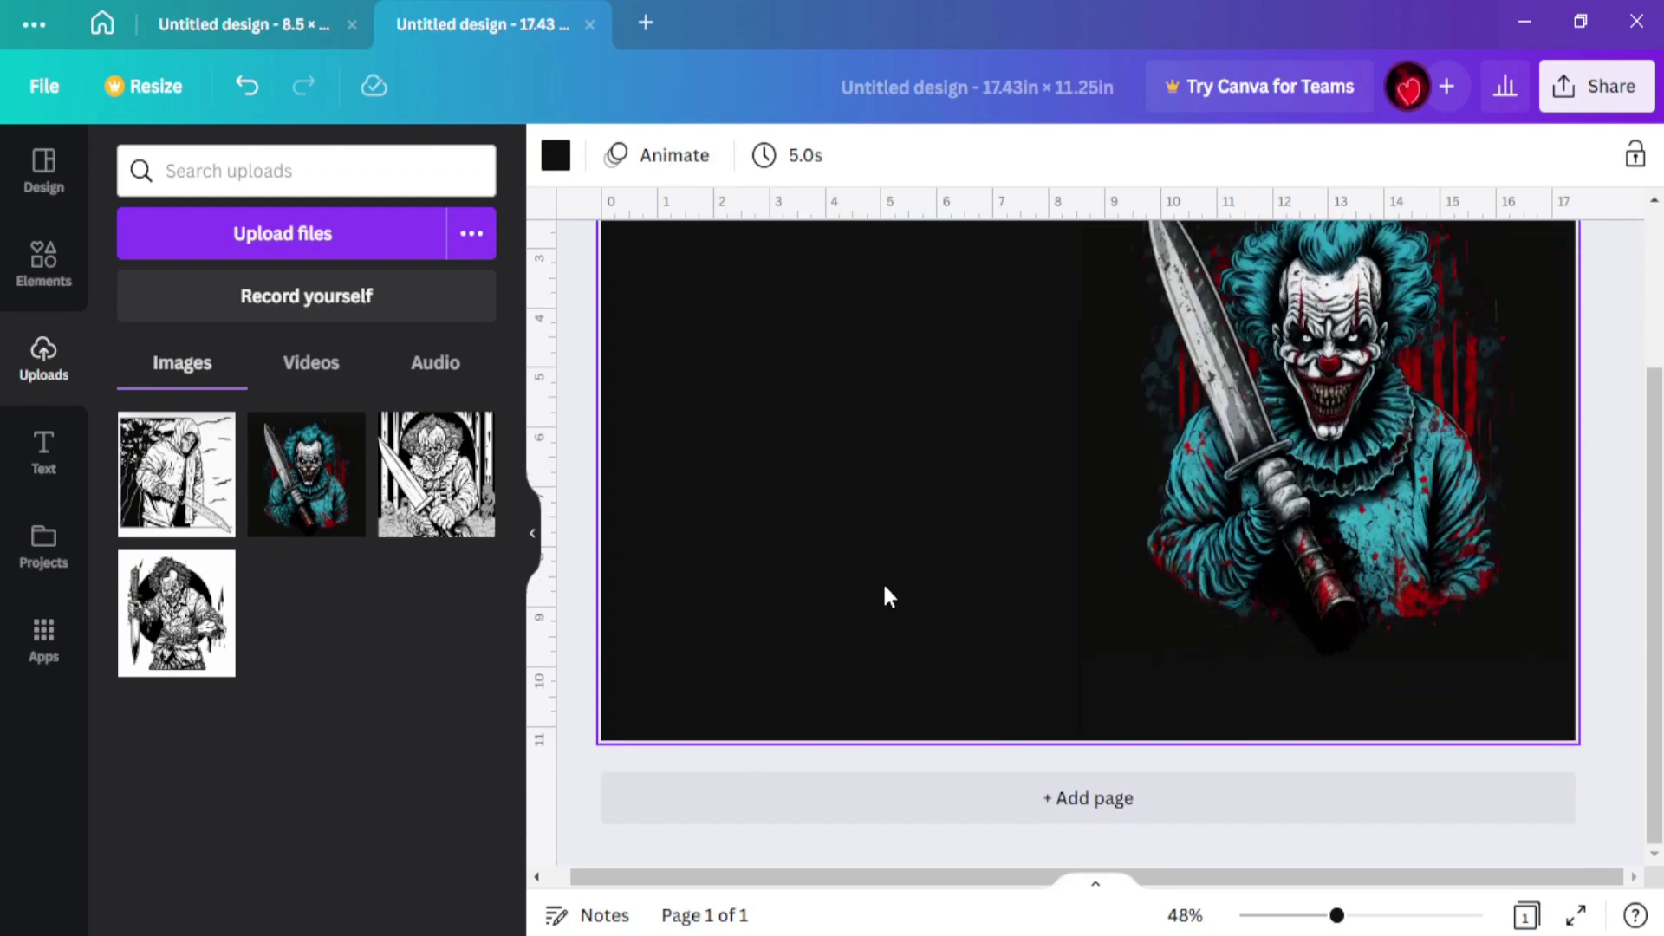
scroll(994, 652, up, 2)
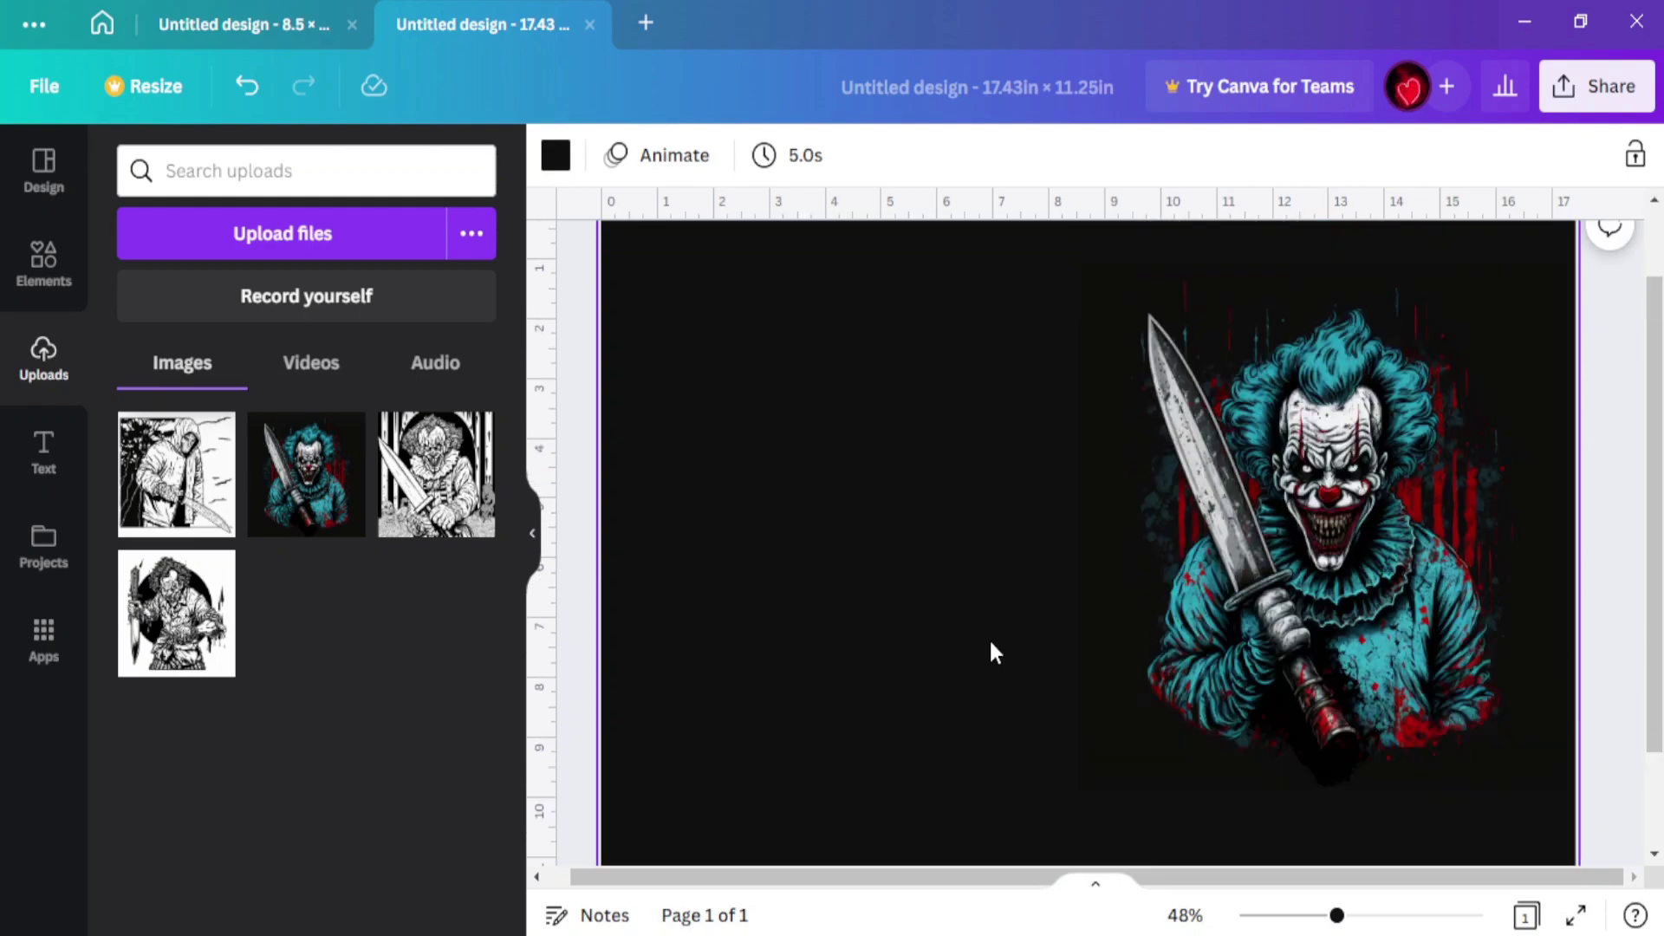
click(44, 458)
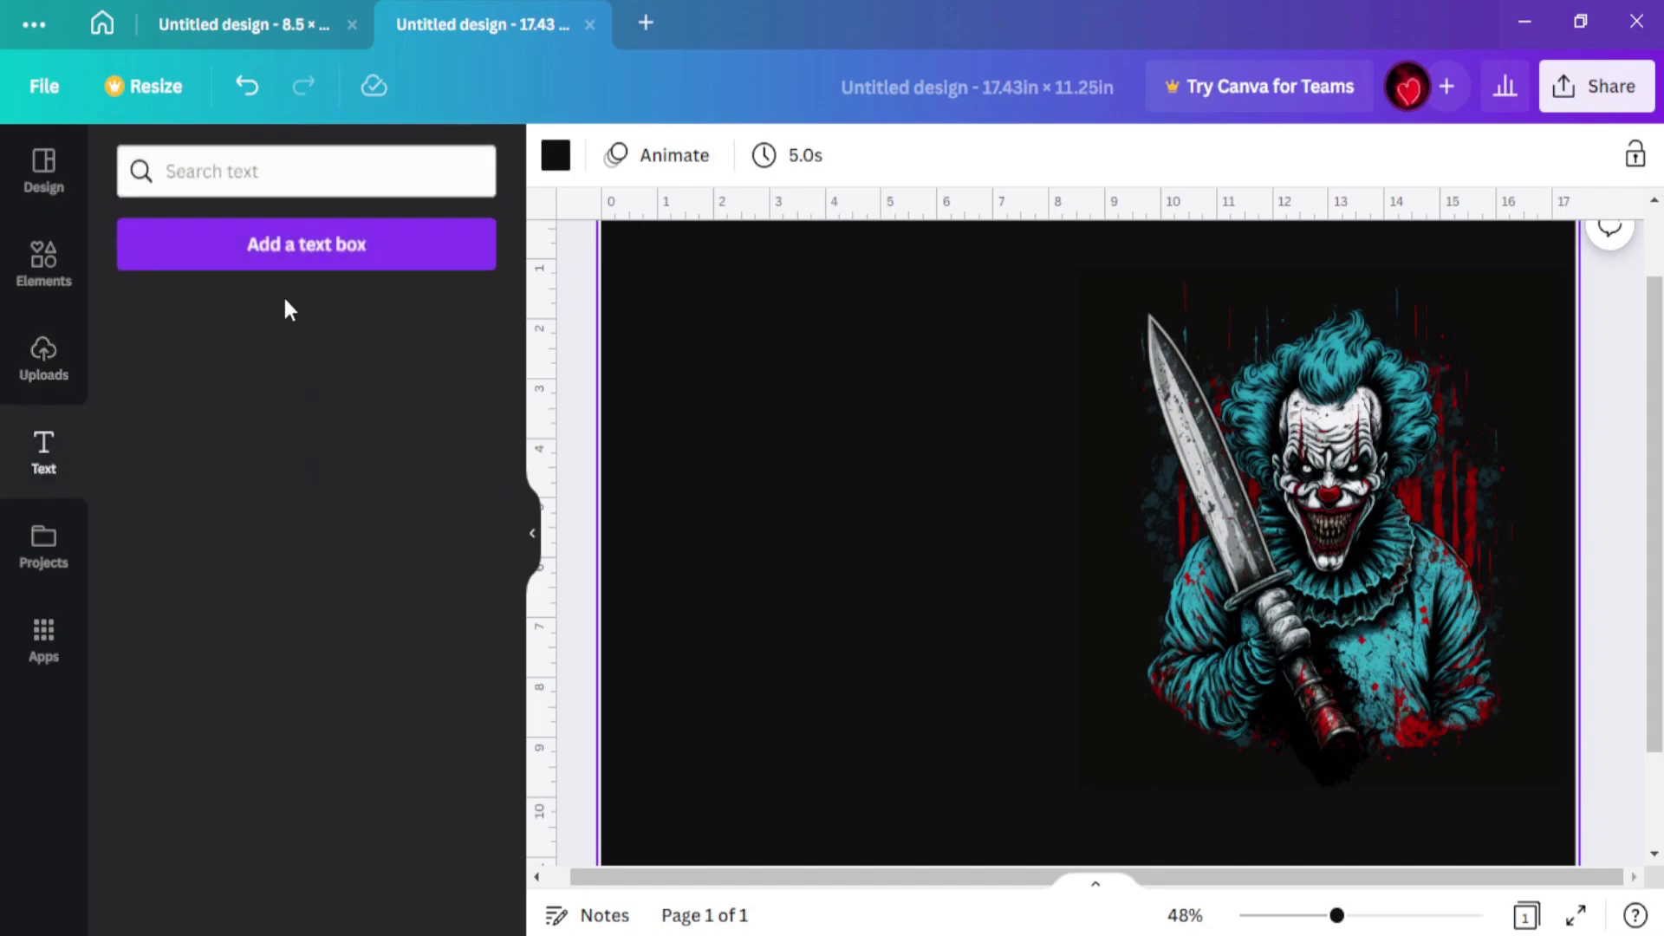
click(368, 378)
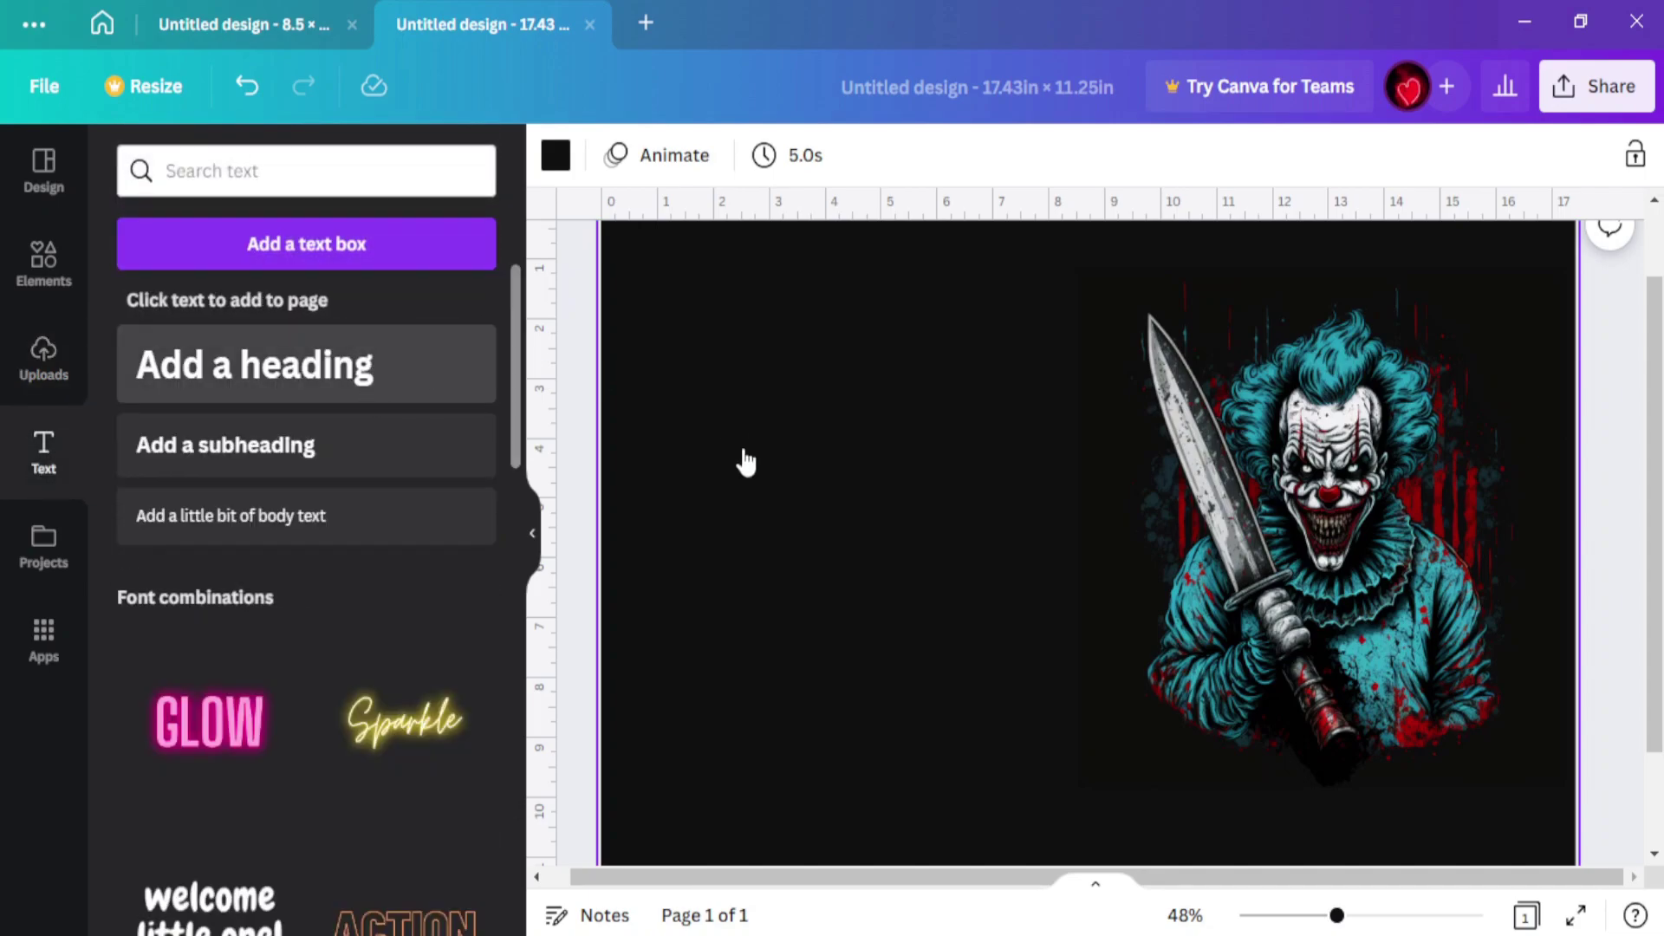
click(641, 161)
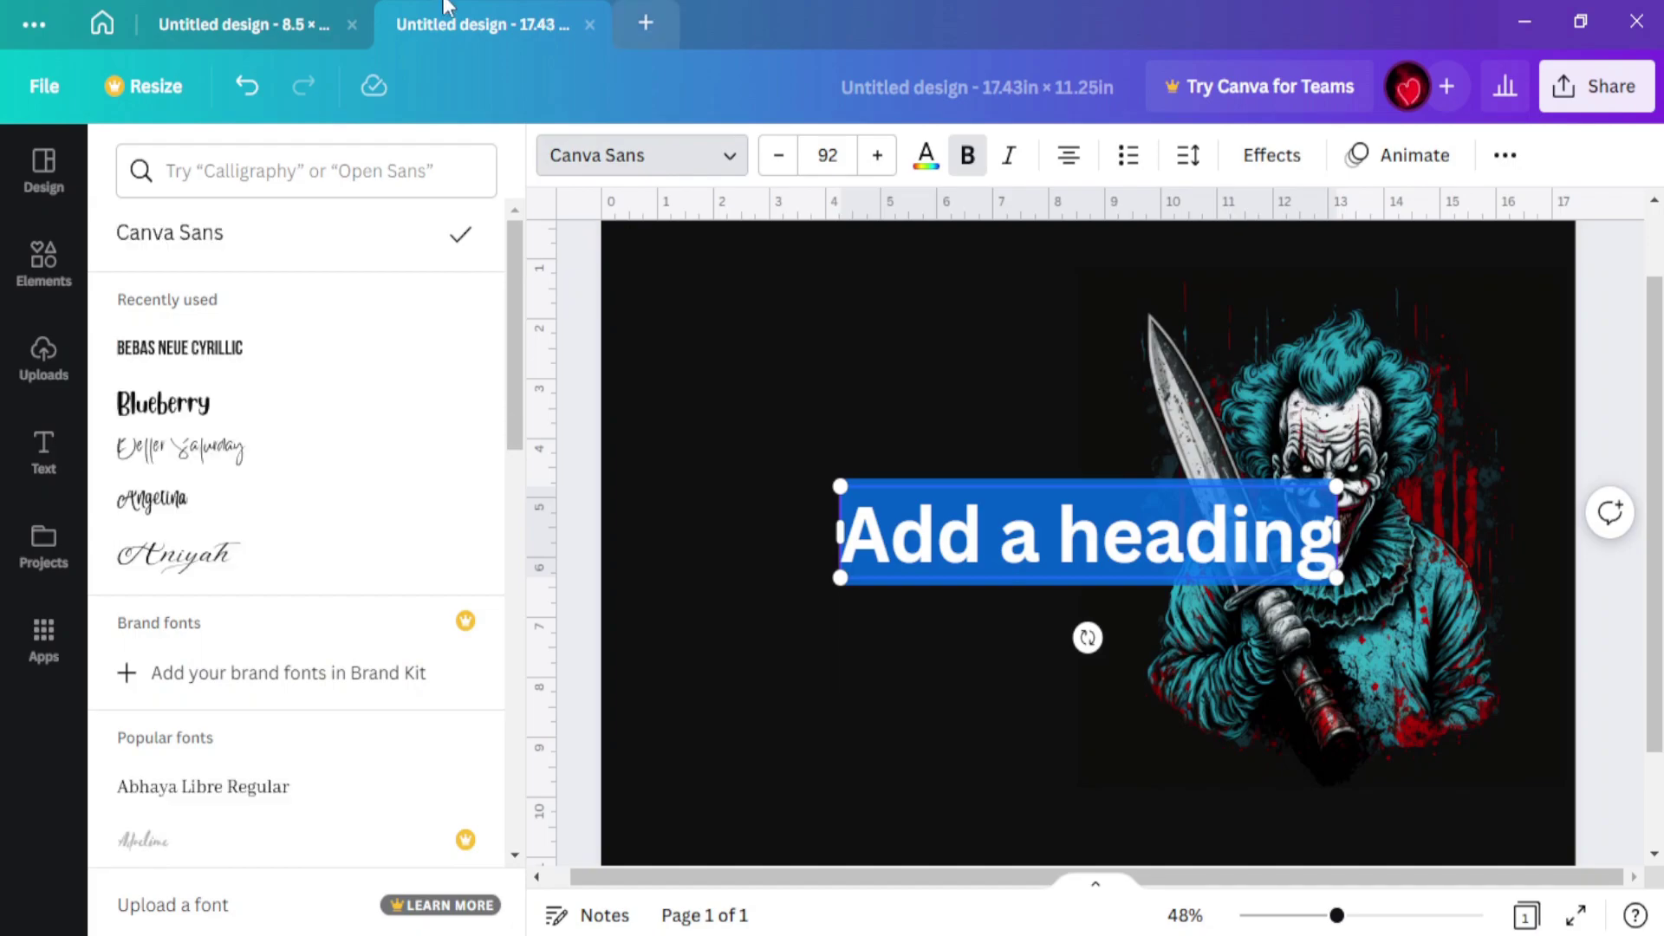
click(233, 355)
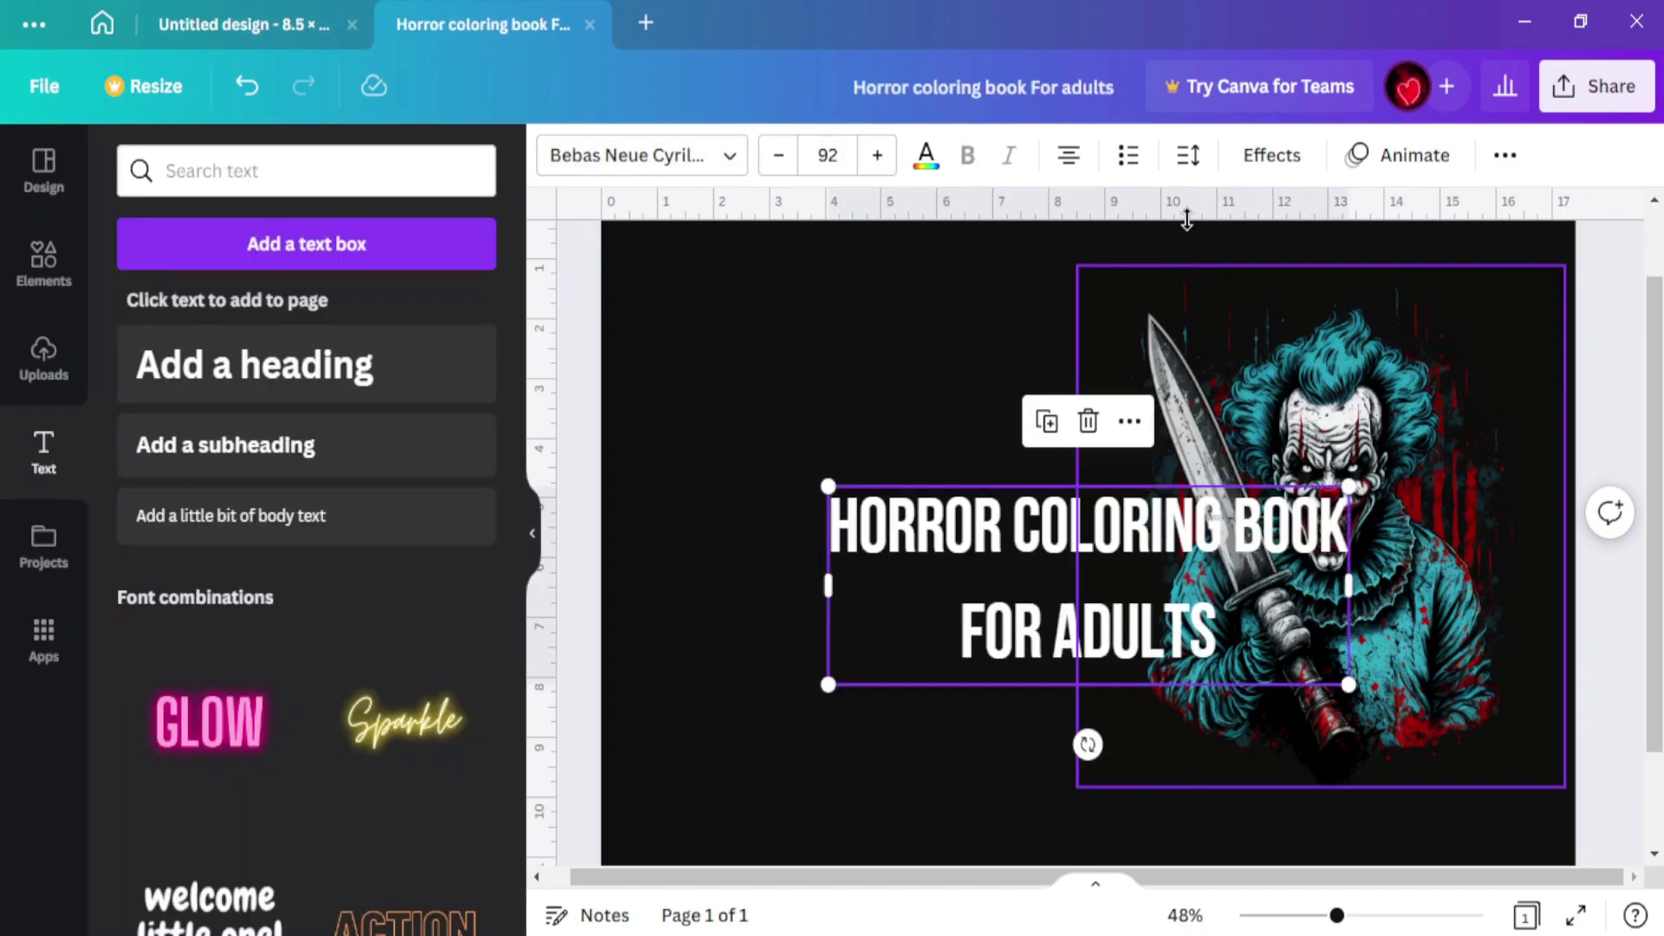
- Apply the Echo text effect to the cover title and set the effect colour to red
click(1271, 159)
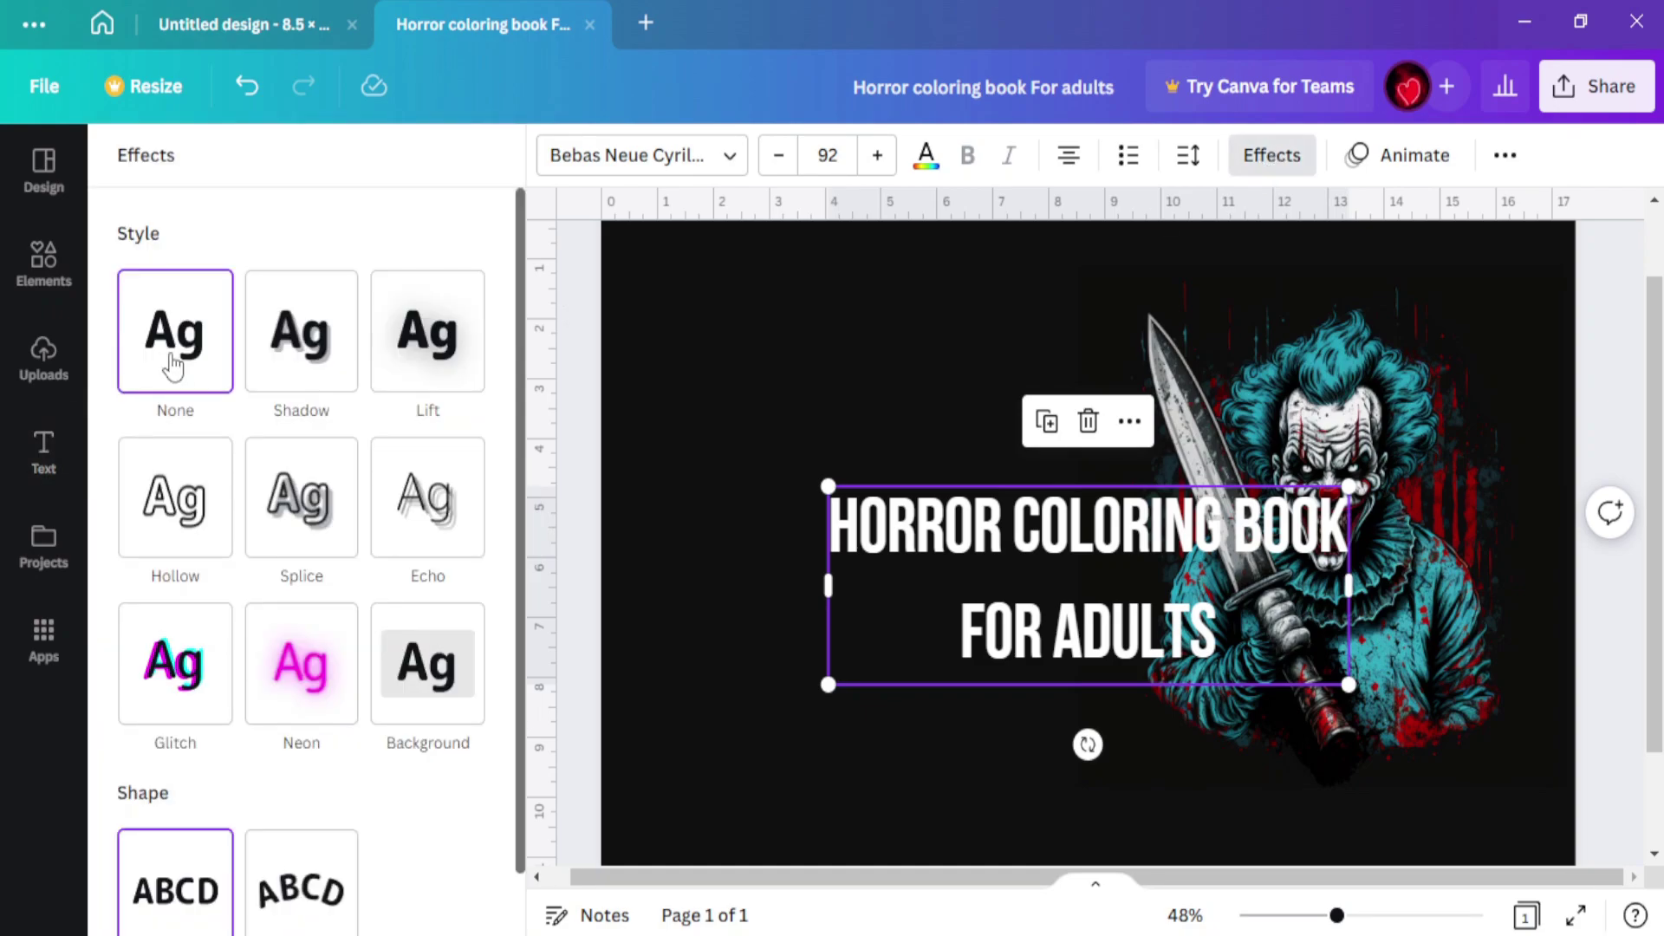
click(401, 548)
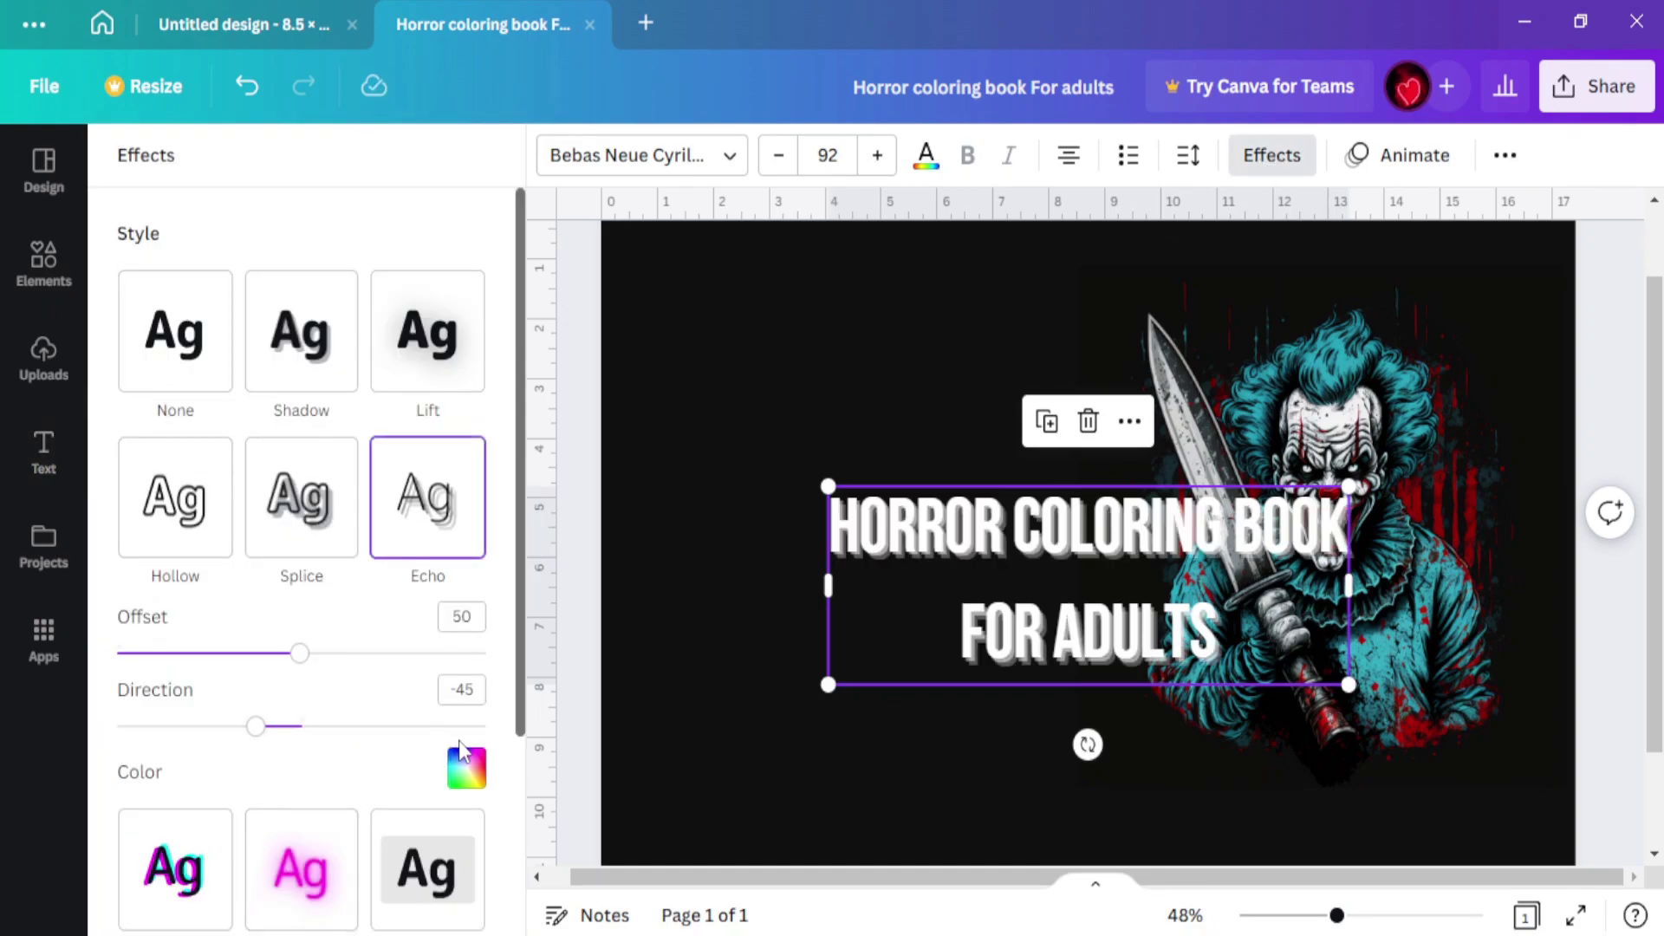
click(468, 769)
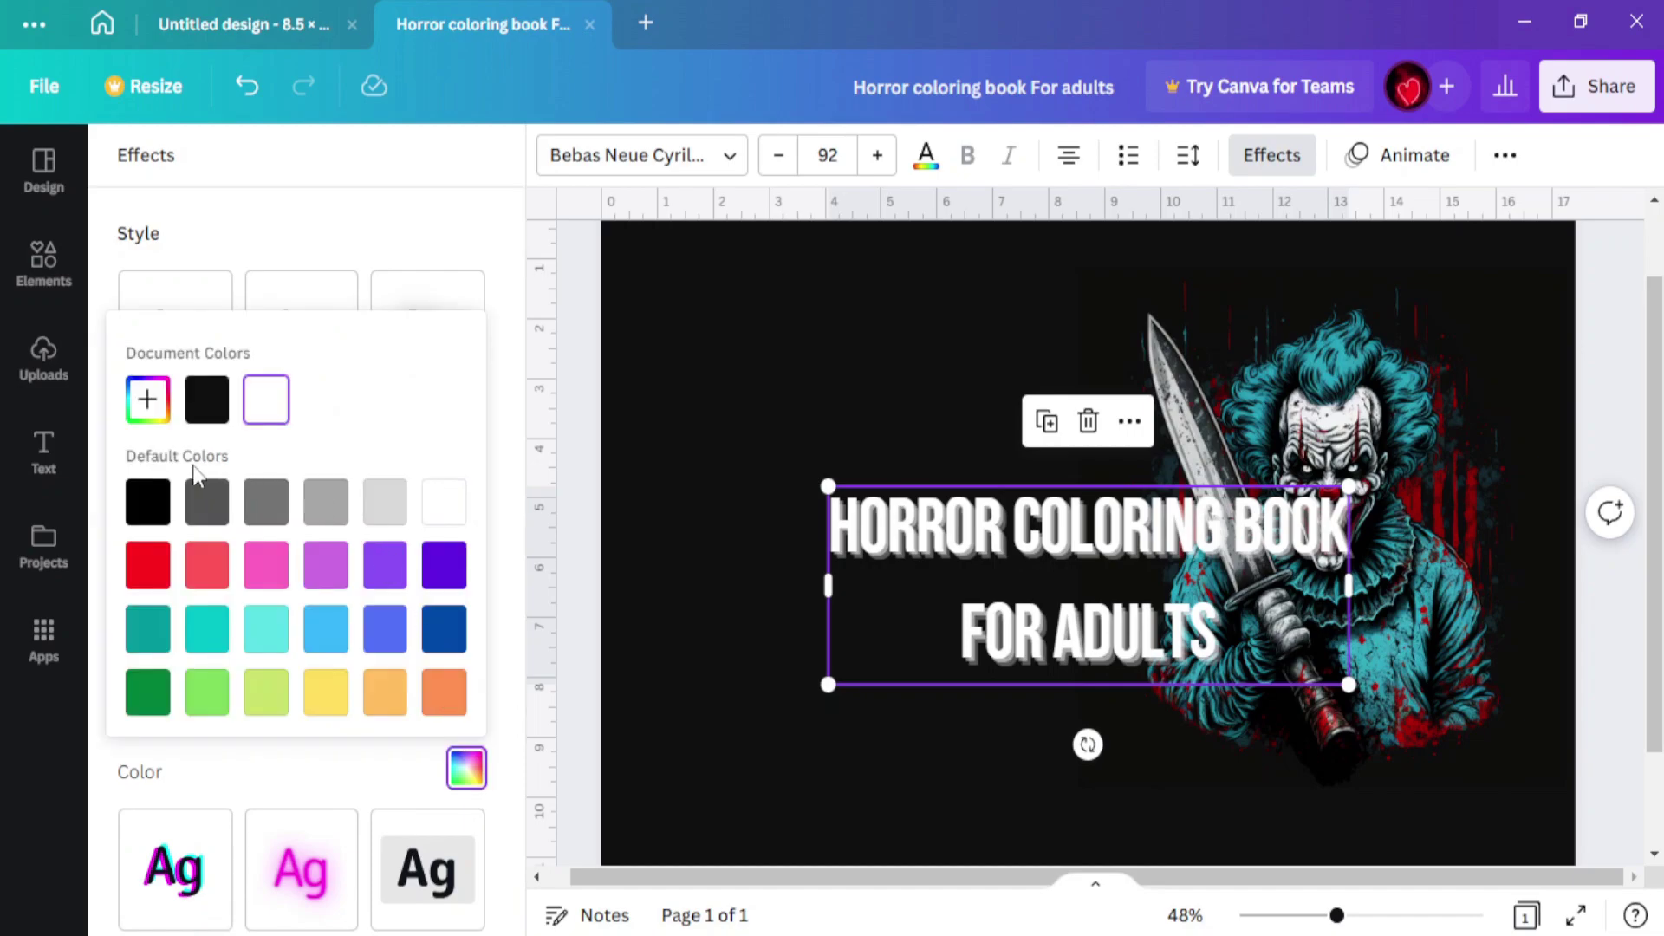
click(137, 564)
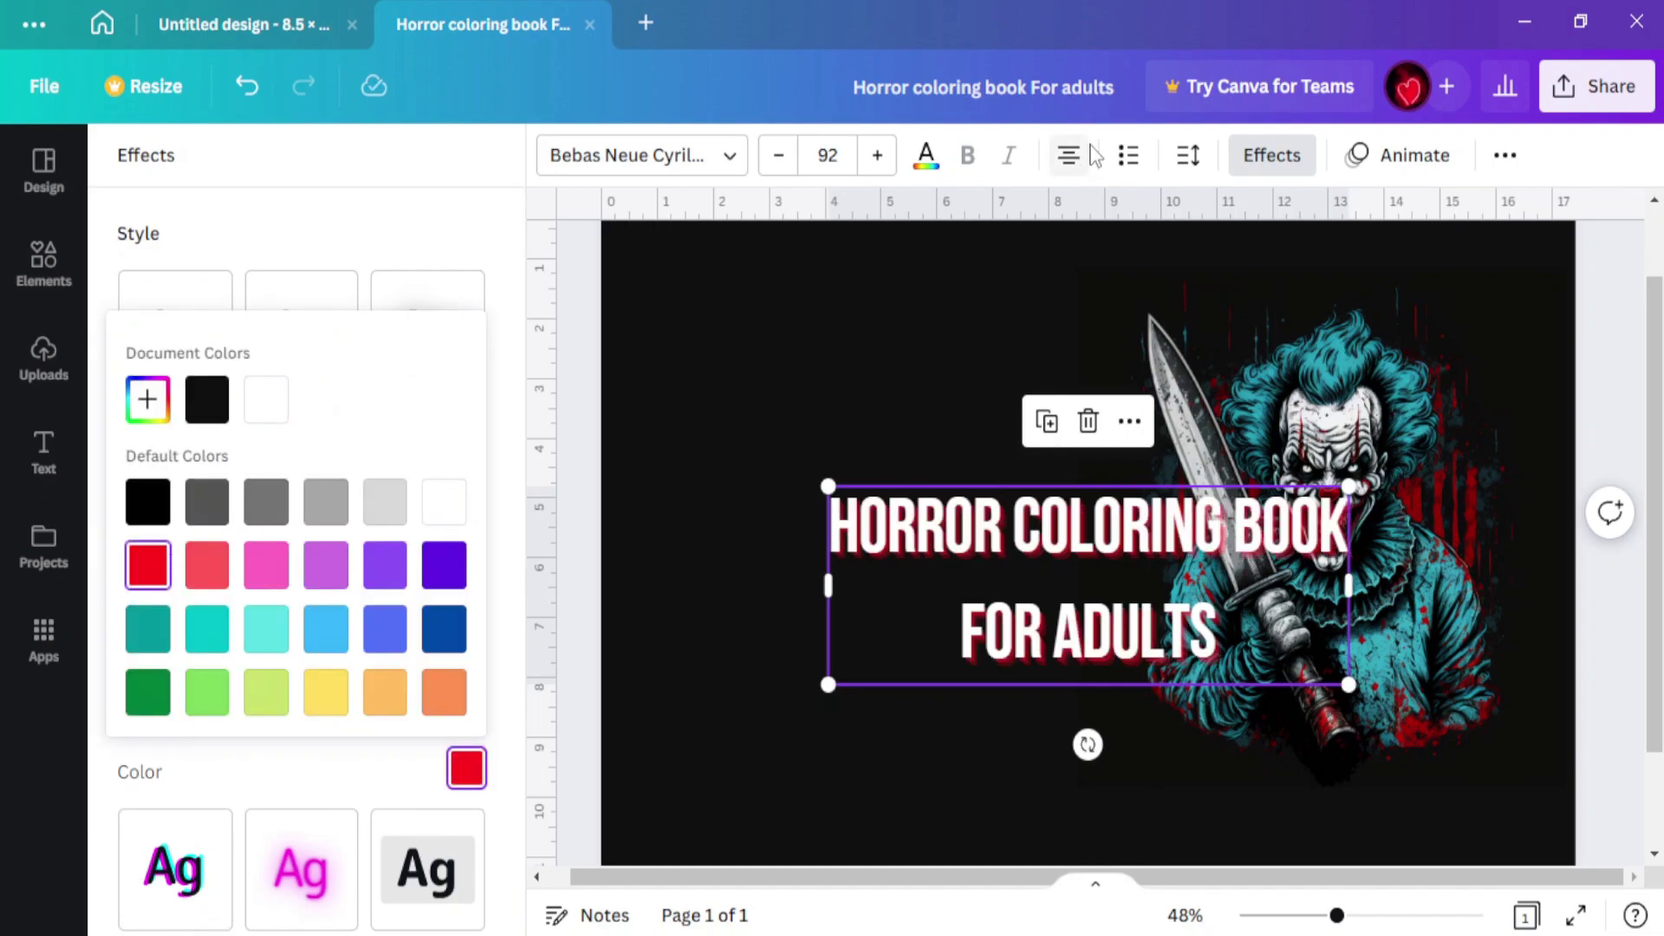
- Tighten the cover title's line spacing, shrink the title to about 7.1 in wide and position it at the bottom of the front cover
click(1185, 156)
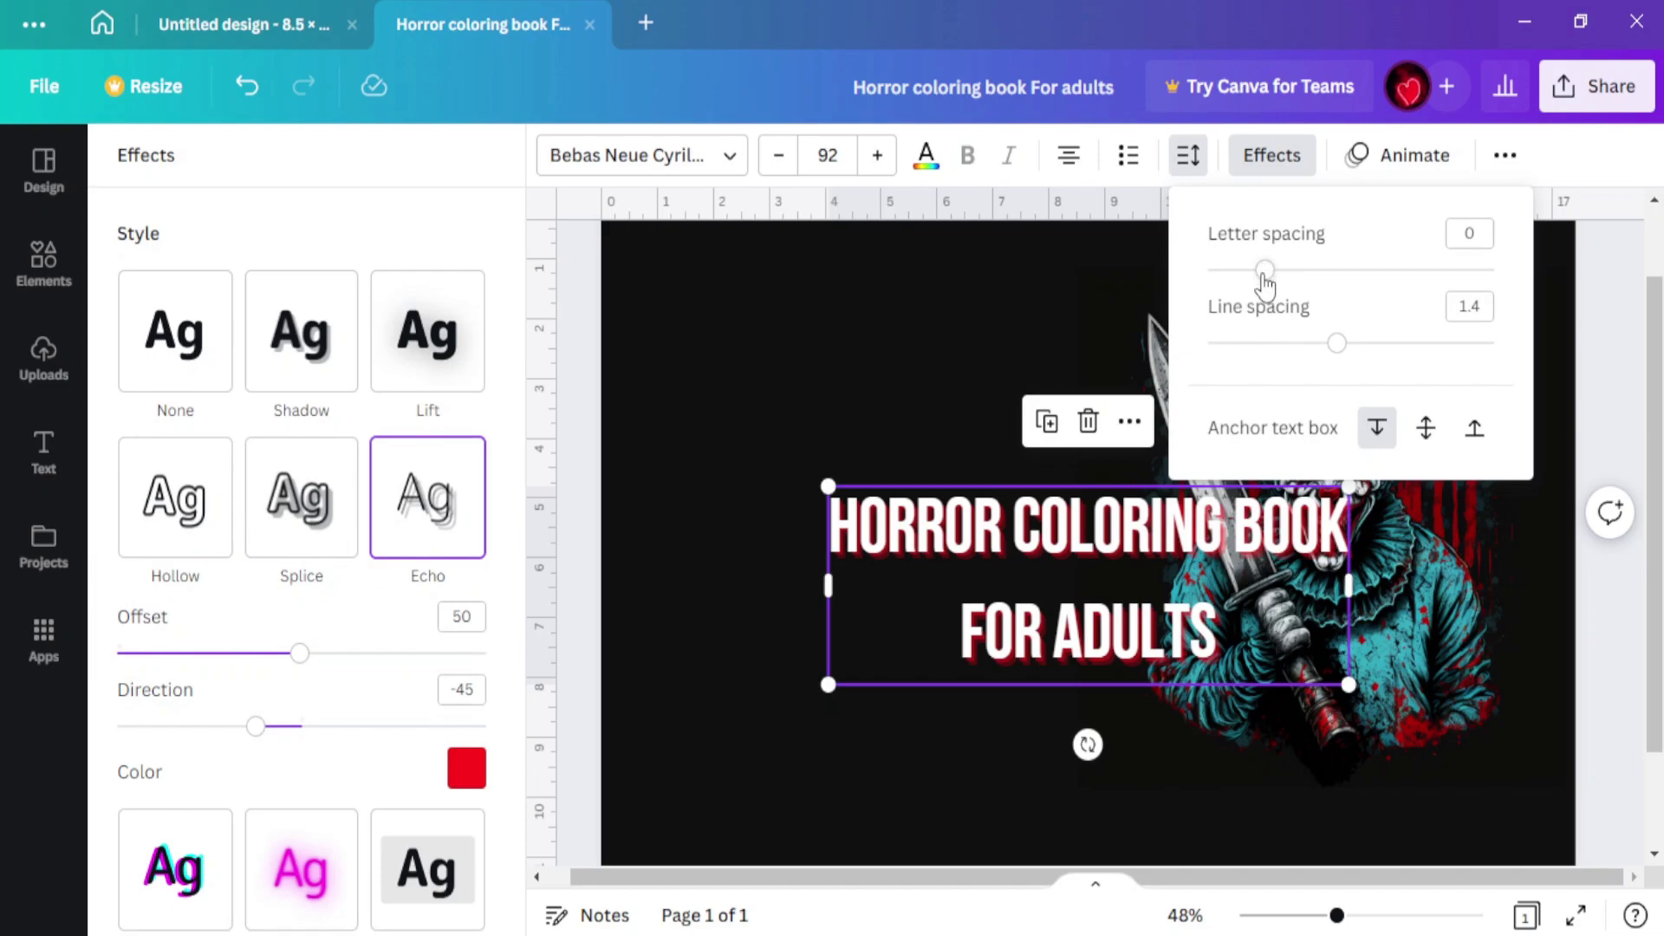
drag(1337, 343, 1301, 344)
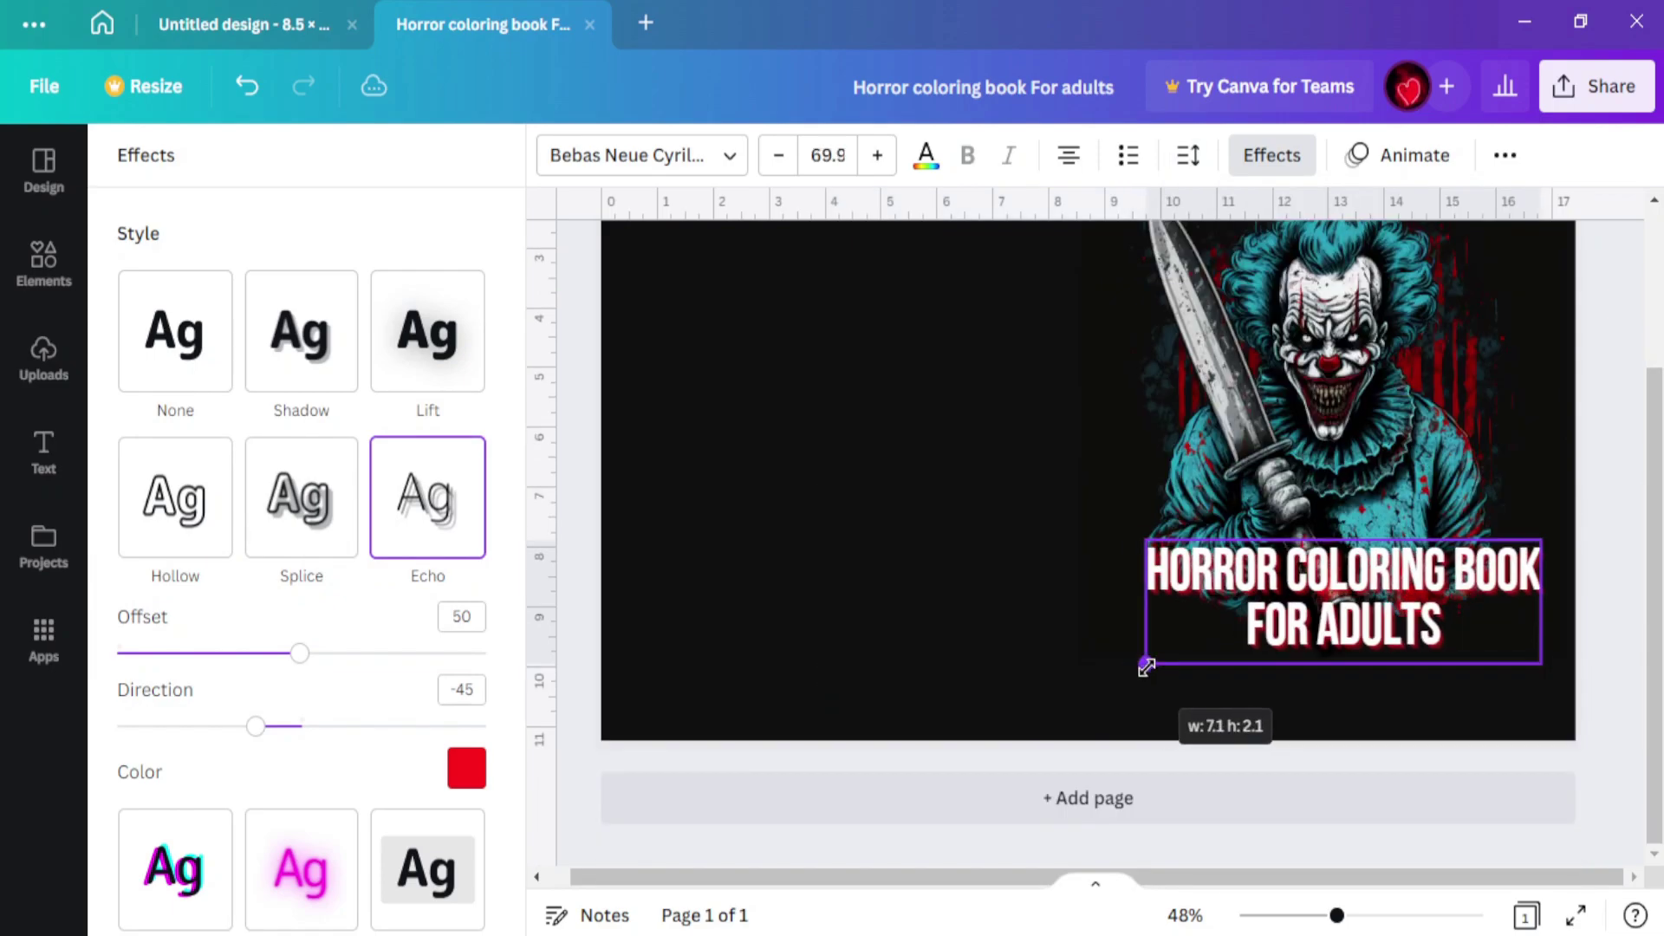
drag(1145, 666, 1143, 661)
drag(1343, 598, 1325, 655)
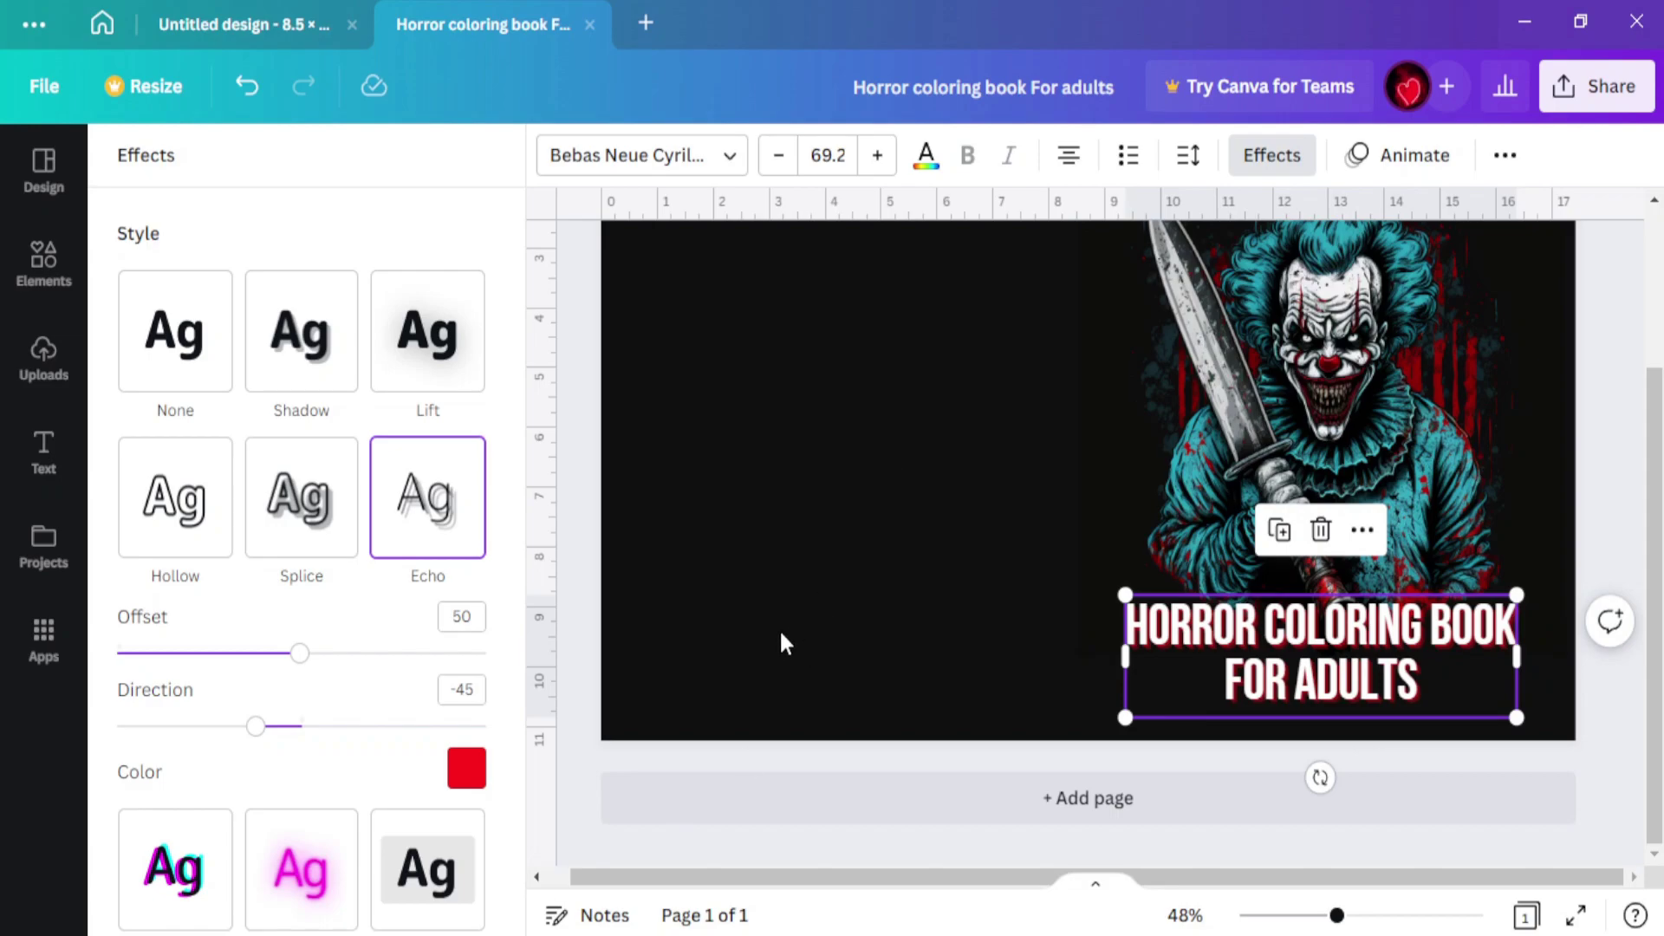
scroll(754, 693, up, 3)
scroll(780, 754, down, 2)
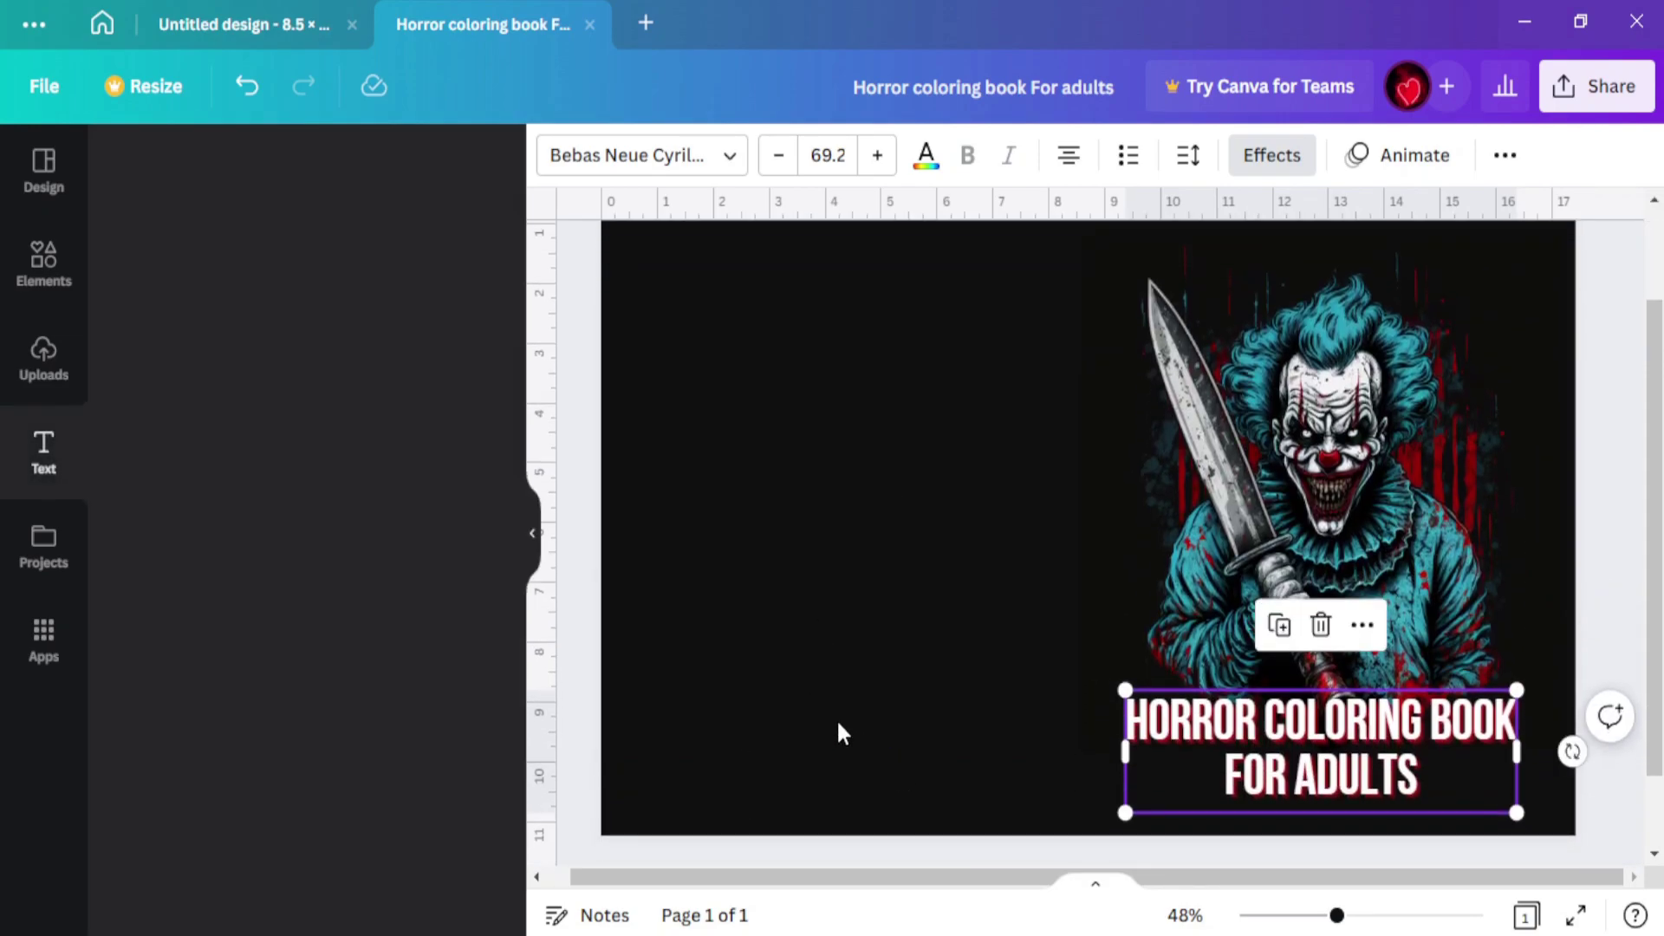
- Show the KDP template as the cover background and check the artwork and title against its trim and spine guides
scroll(839, 731, down, 1)
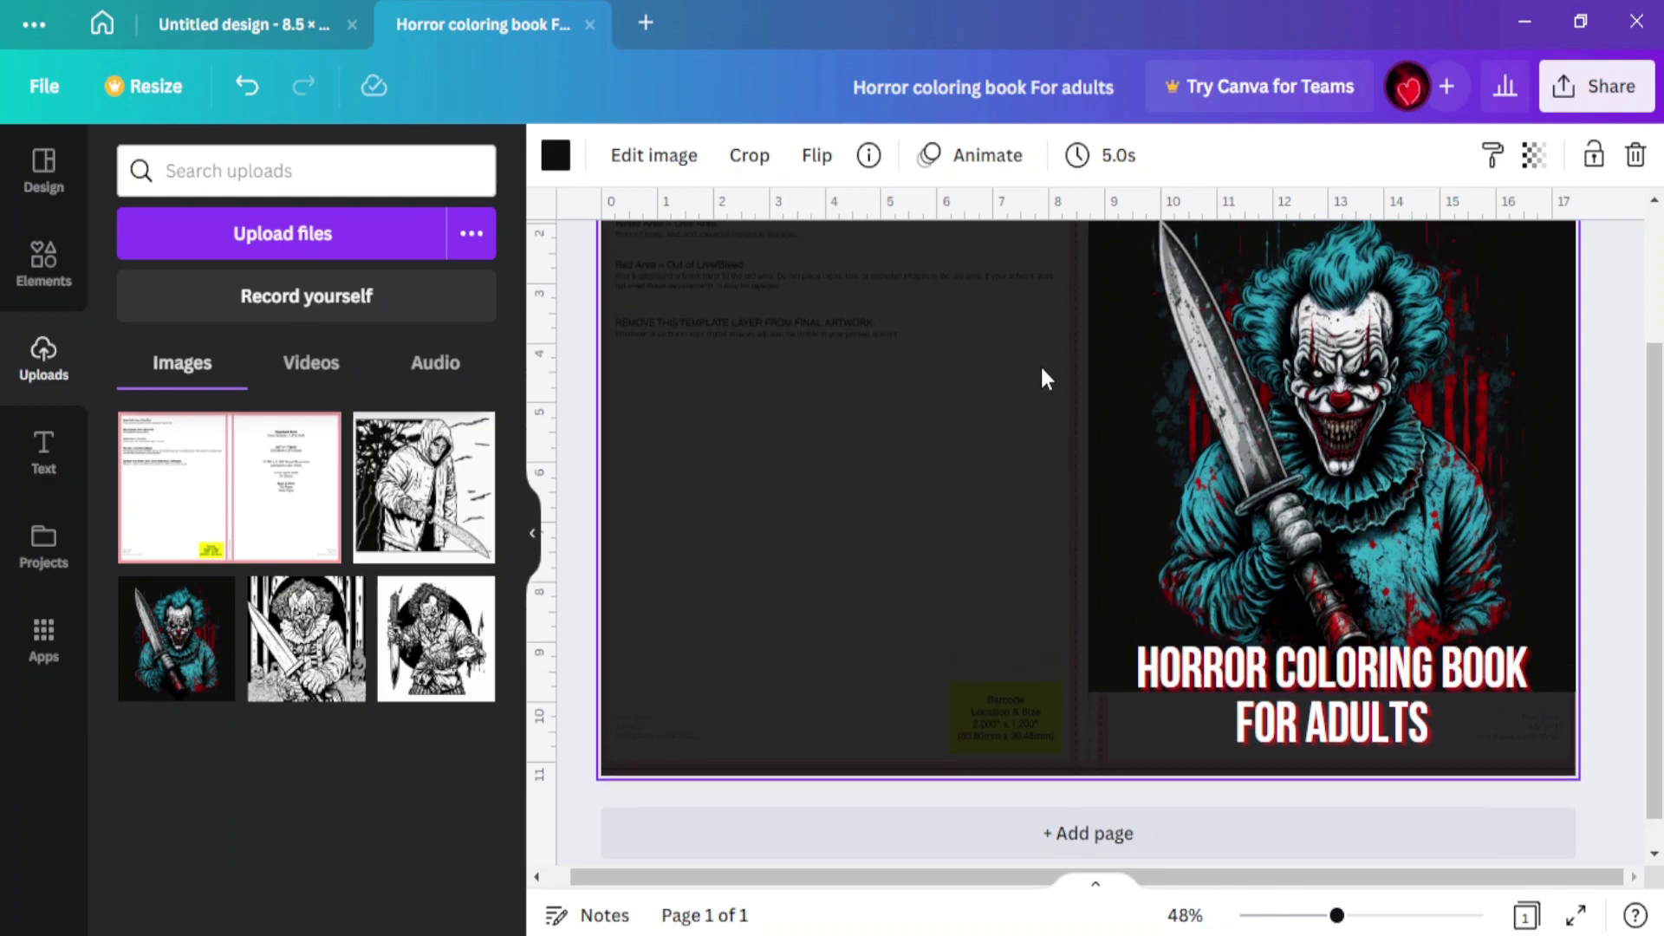
scroll(1040, 364, up, 2)
scroll(810, 455, up, 1)
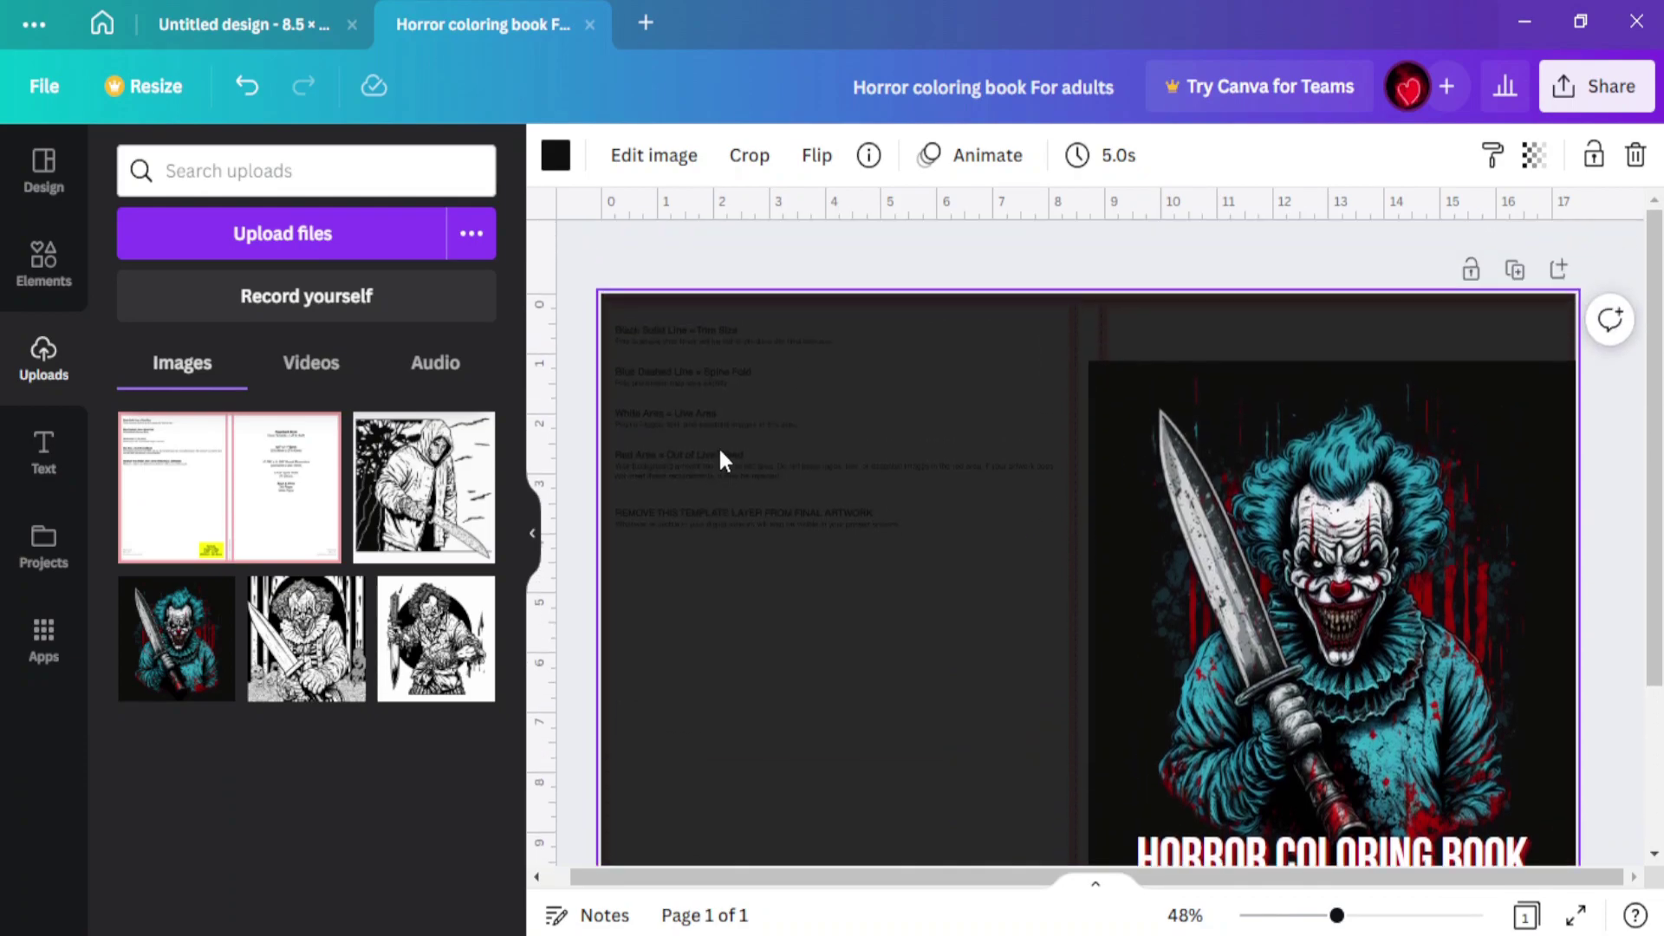
scroll(719, 451, down, 1)
scroll(958, 464, up, 1)
scroll(1120, 609, down, 1)
scroll(917, 507, up, 1)
- Switch to the browser, search Google for "kdp cover template" and open the KDP Cover Calculator
key(alt+Tab)
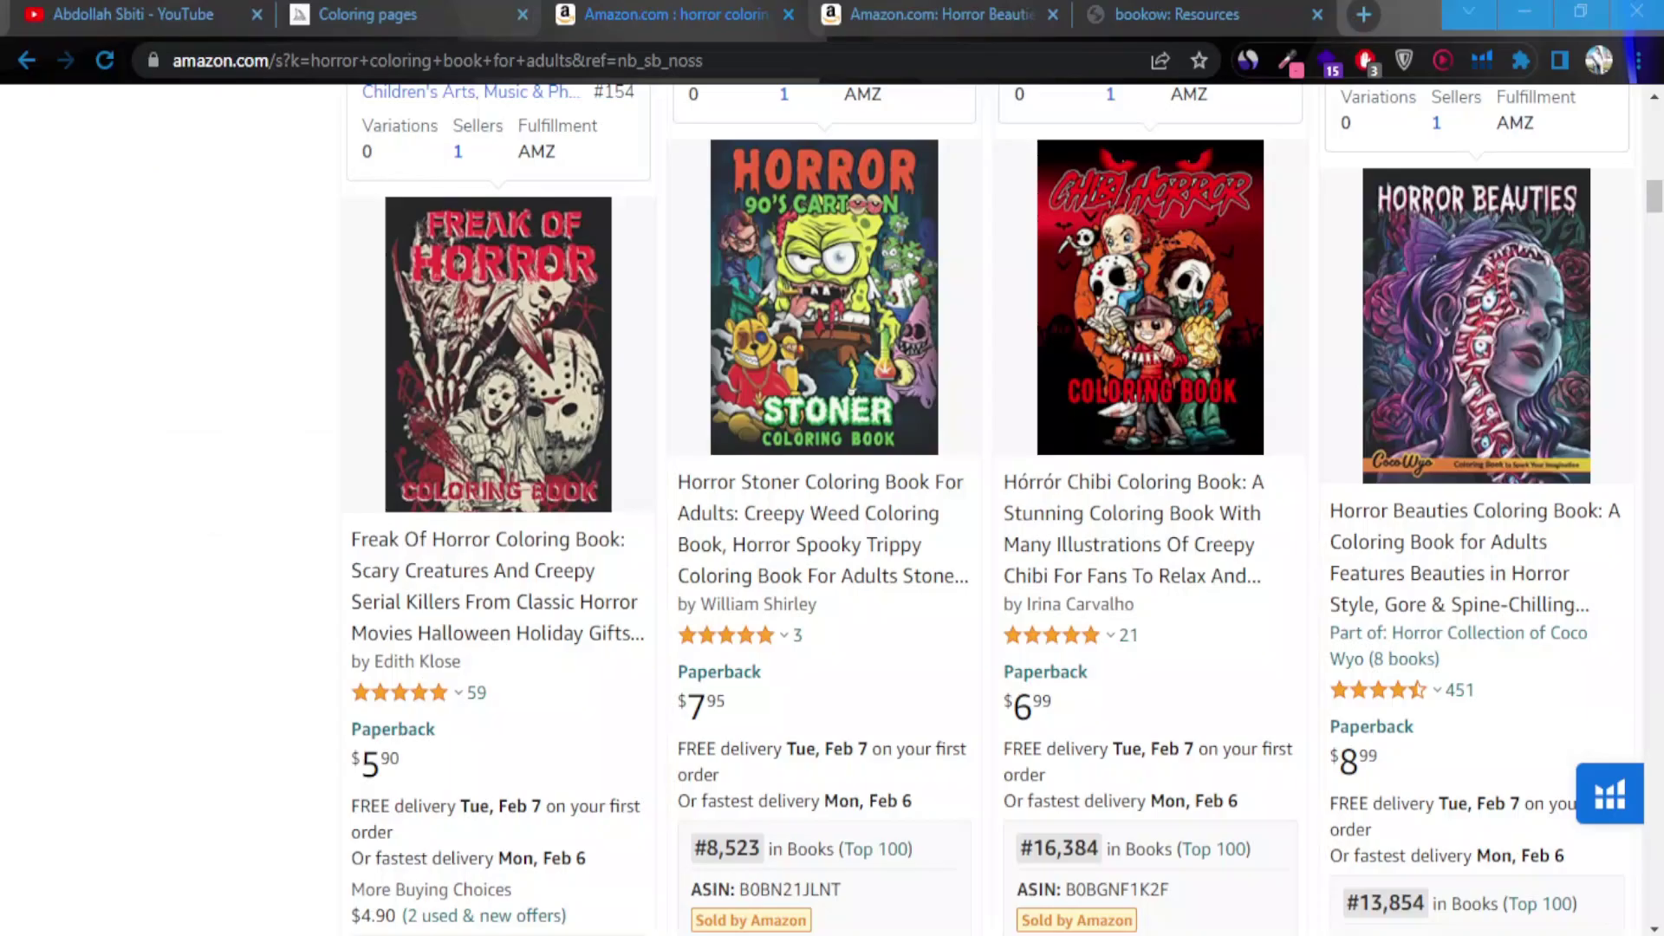
click(1319, 18)
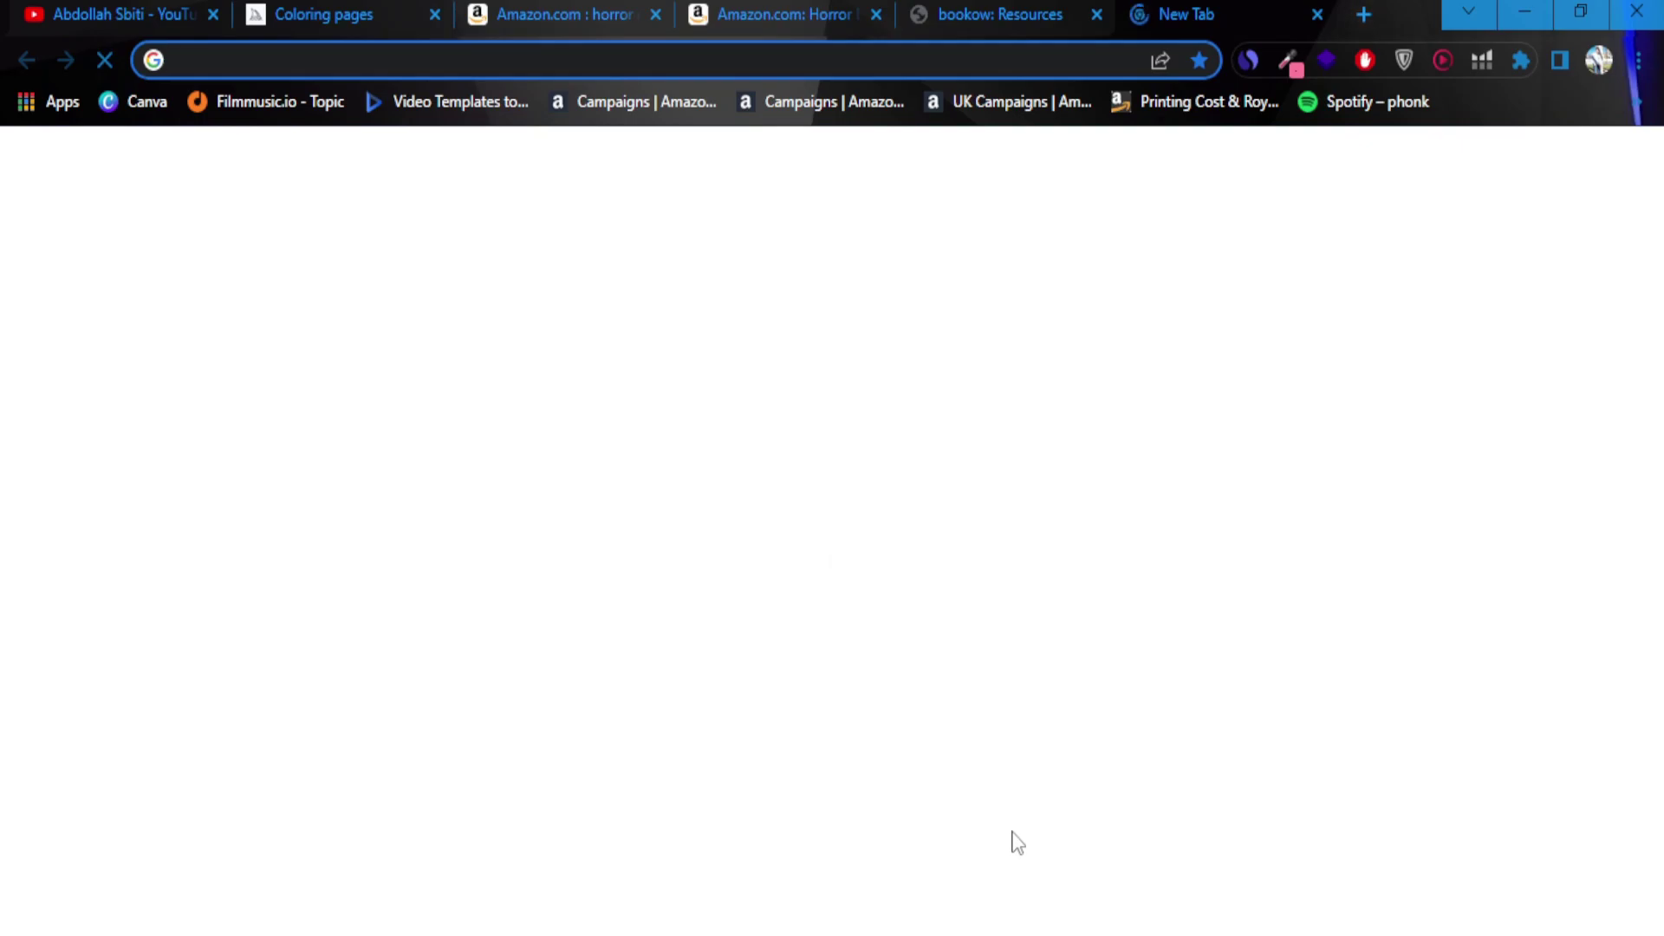
text(kdp)
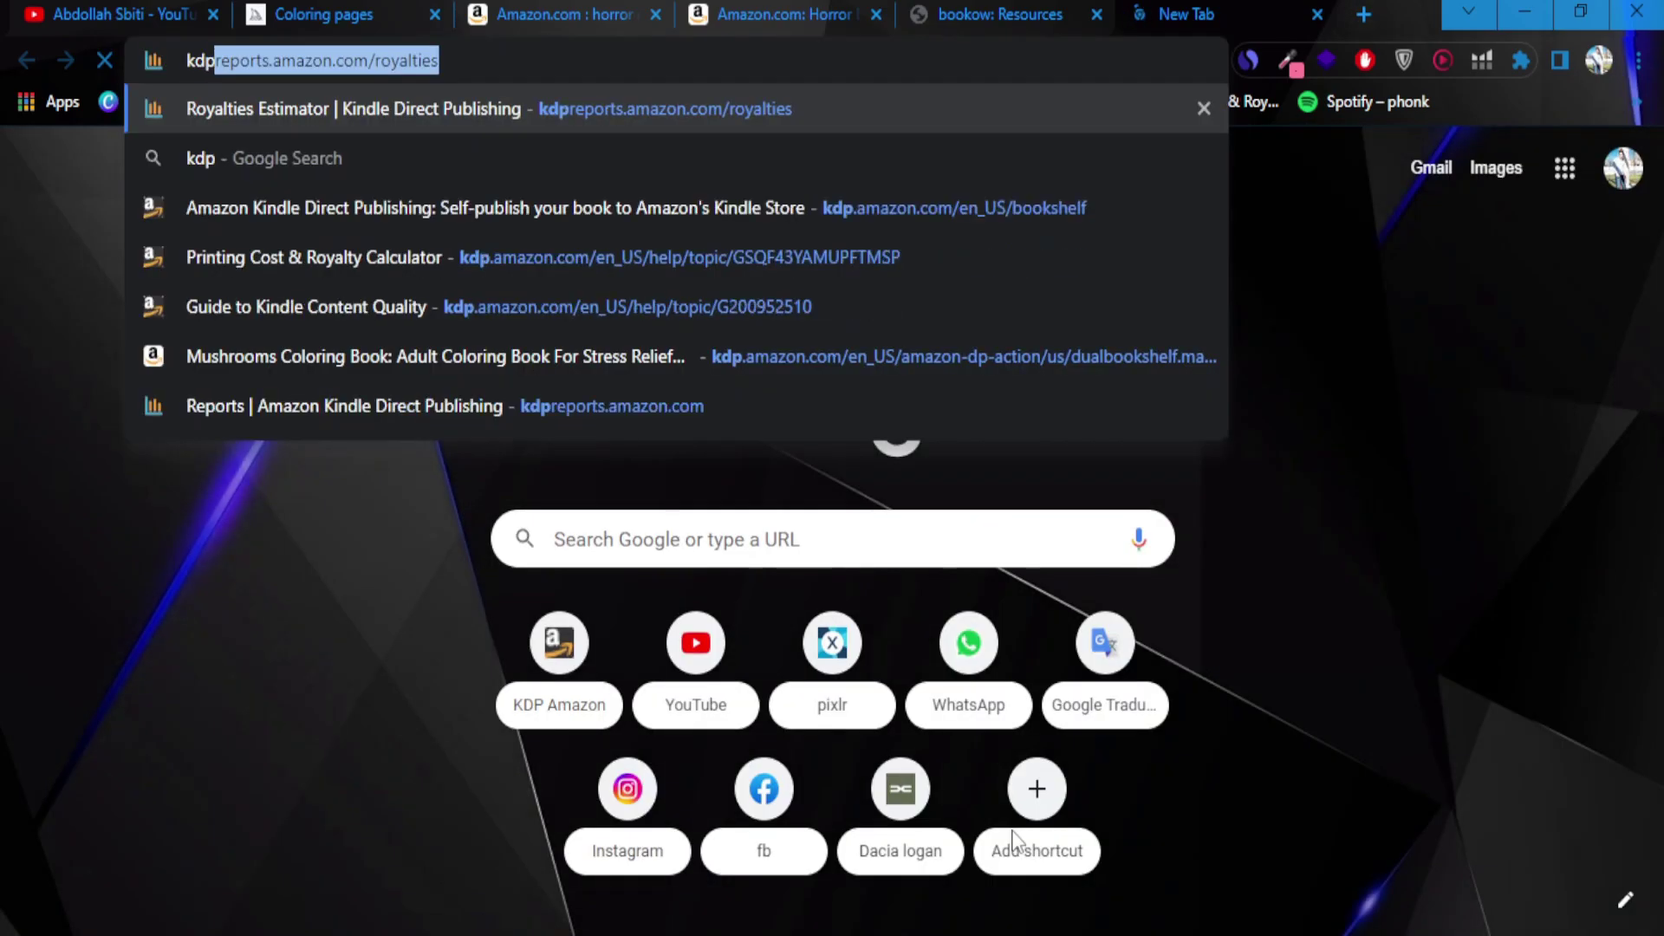
text( cover template)
key(Return)
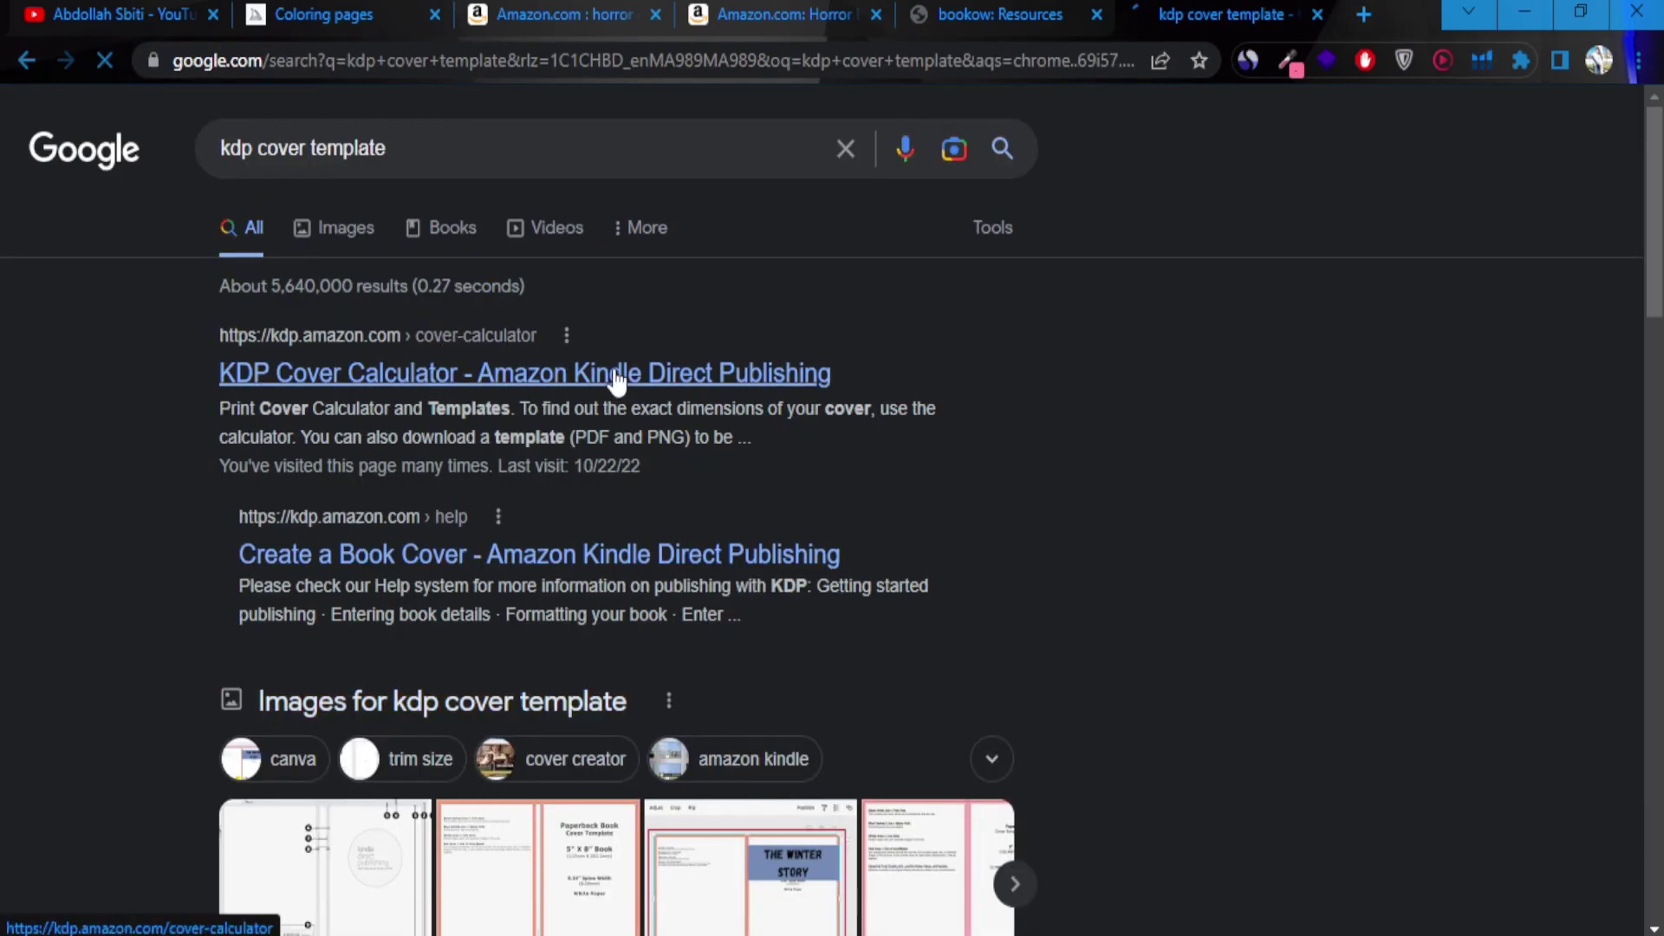
click(615, 375)
- In the calculator, choose Paperback binding, Black & white interior, White paper and Left to Right page-turn direction
click(873, 251)
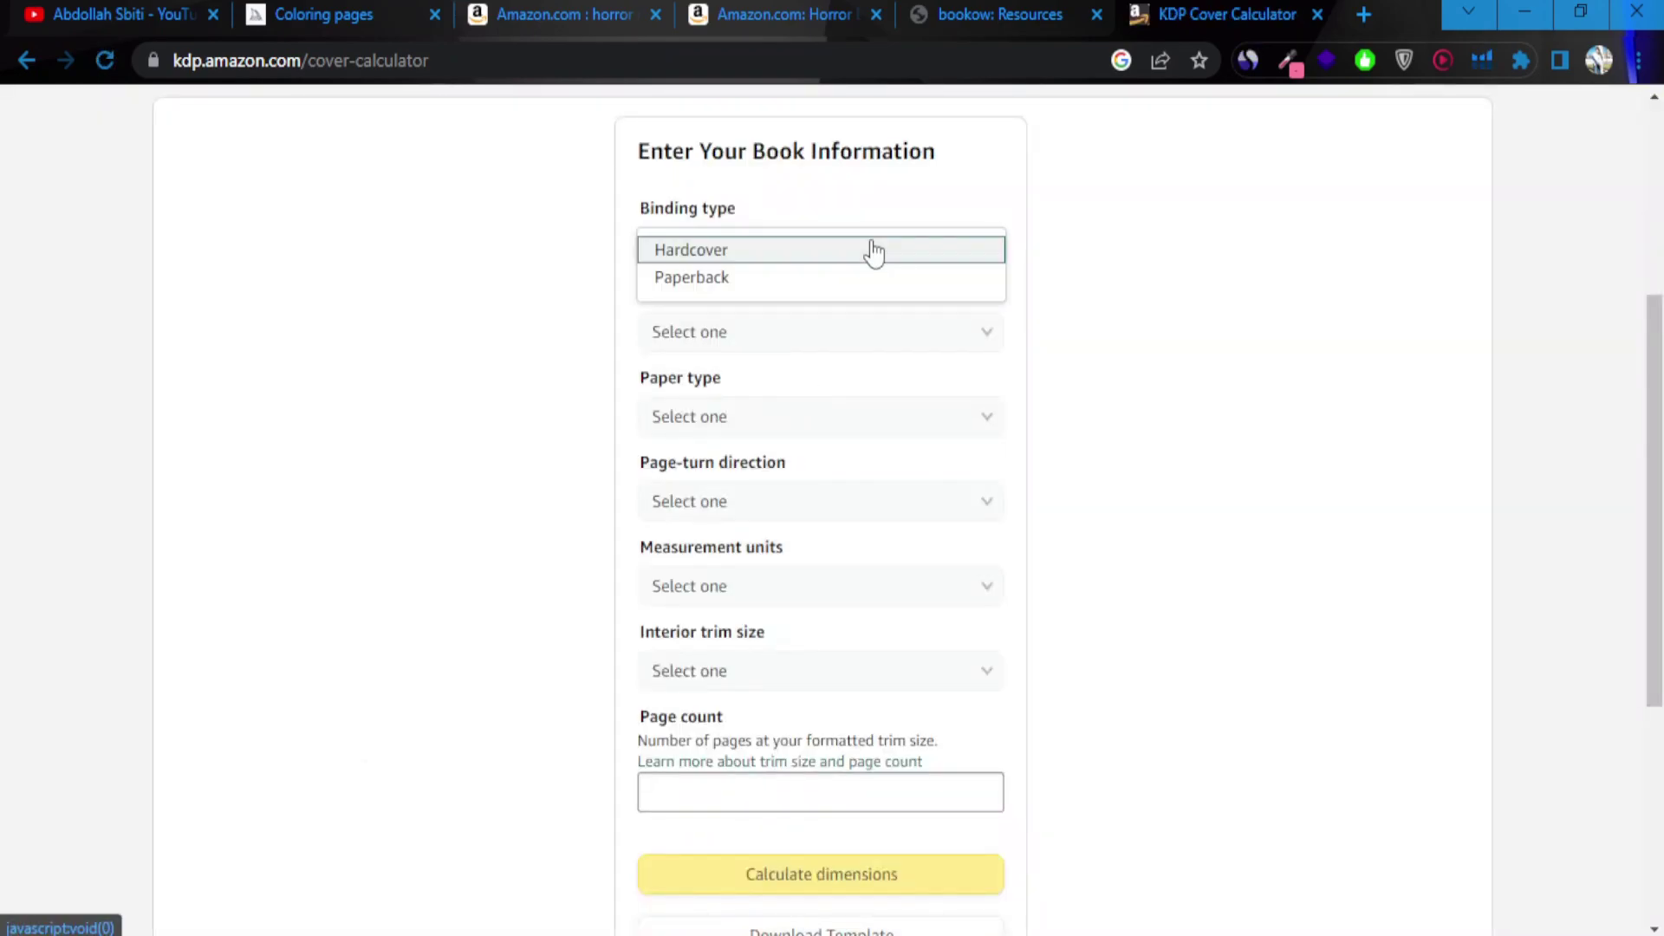
click(795, 279)
click(797, 330)
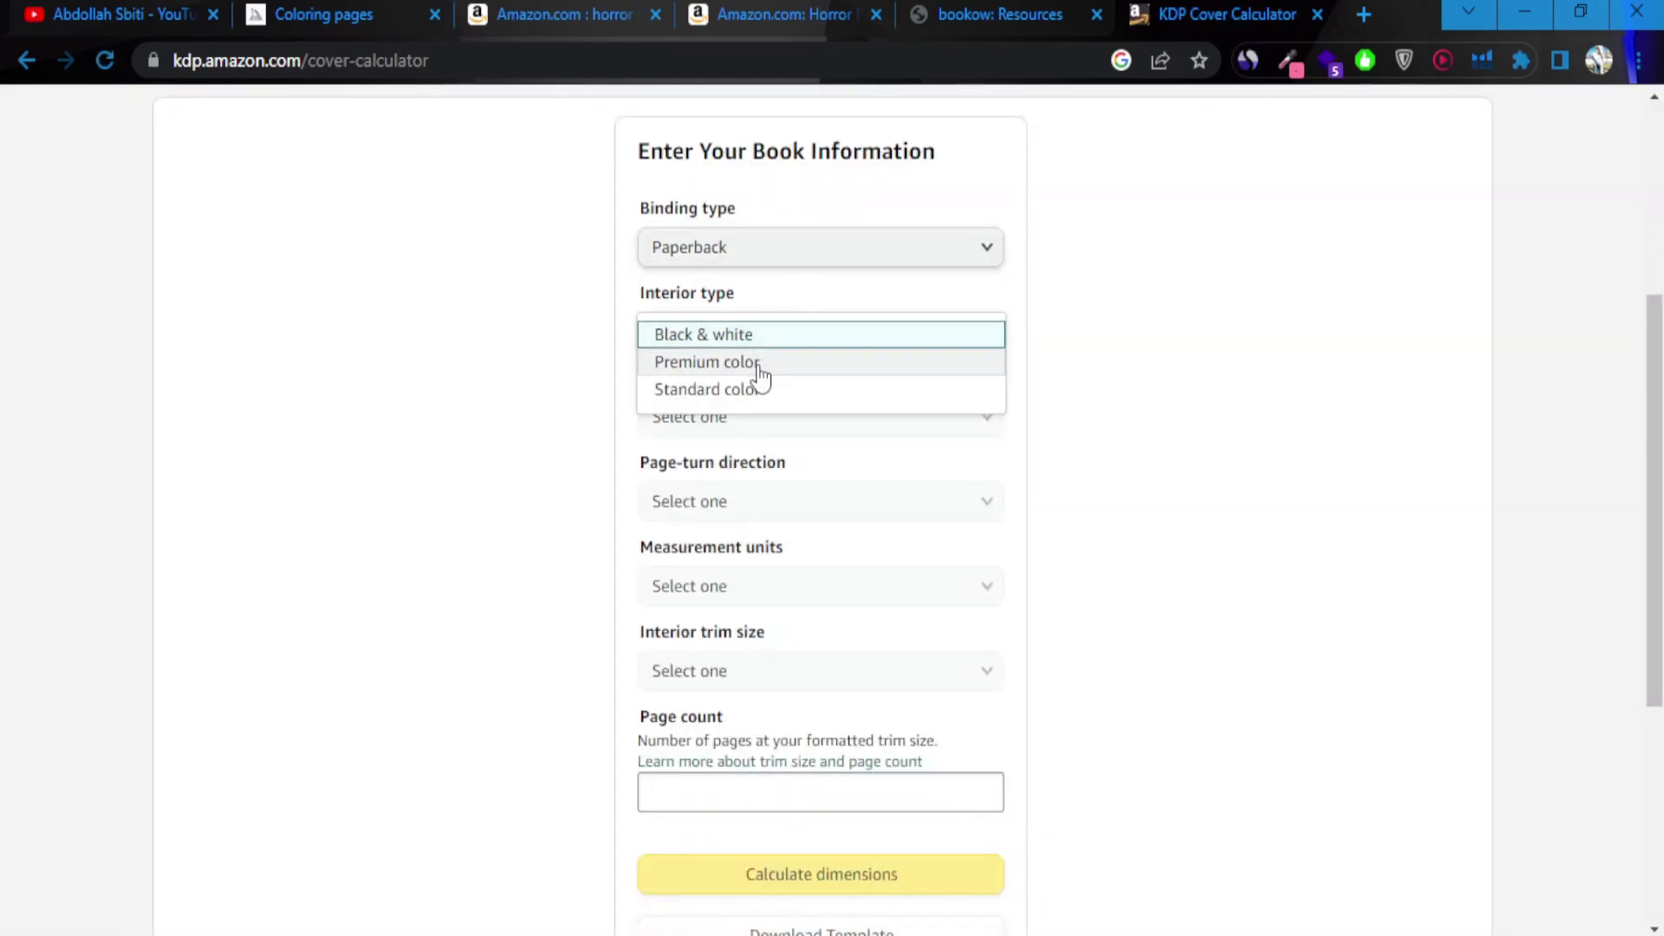
click(765, 335)
click(743, 429)
click(751, 453)
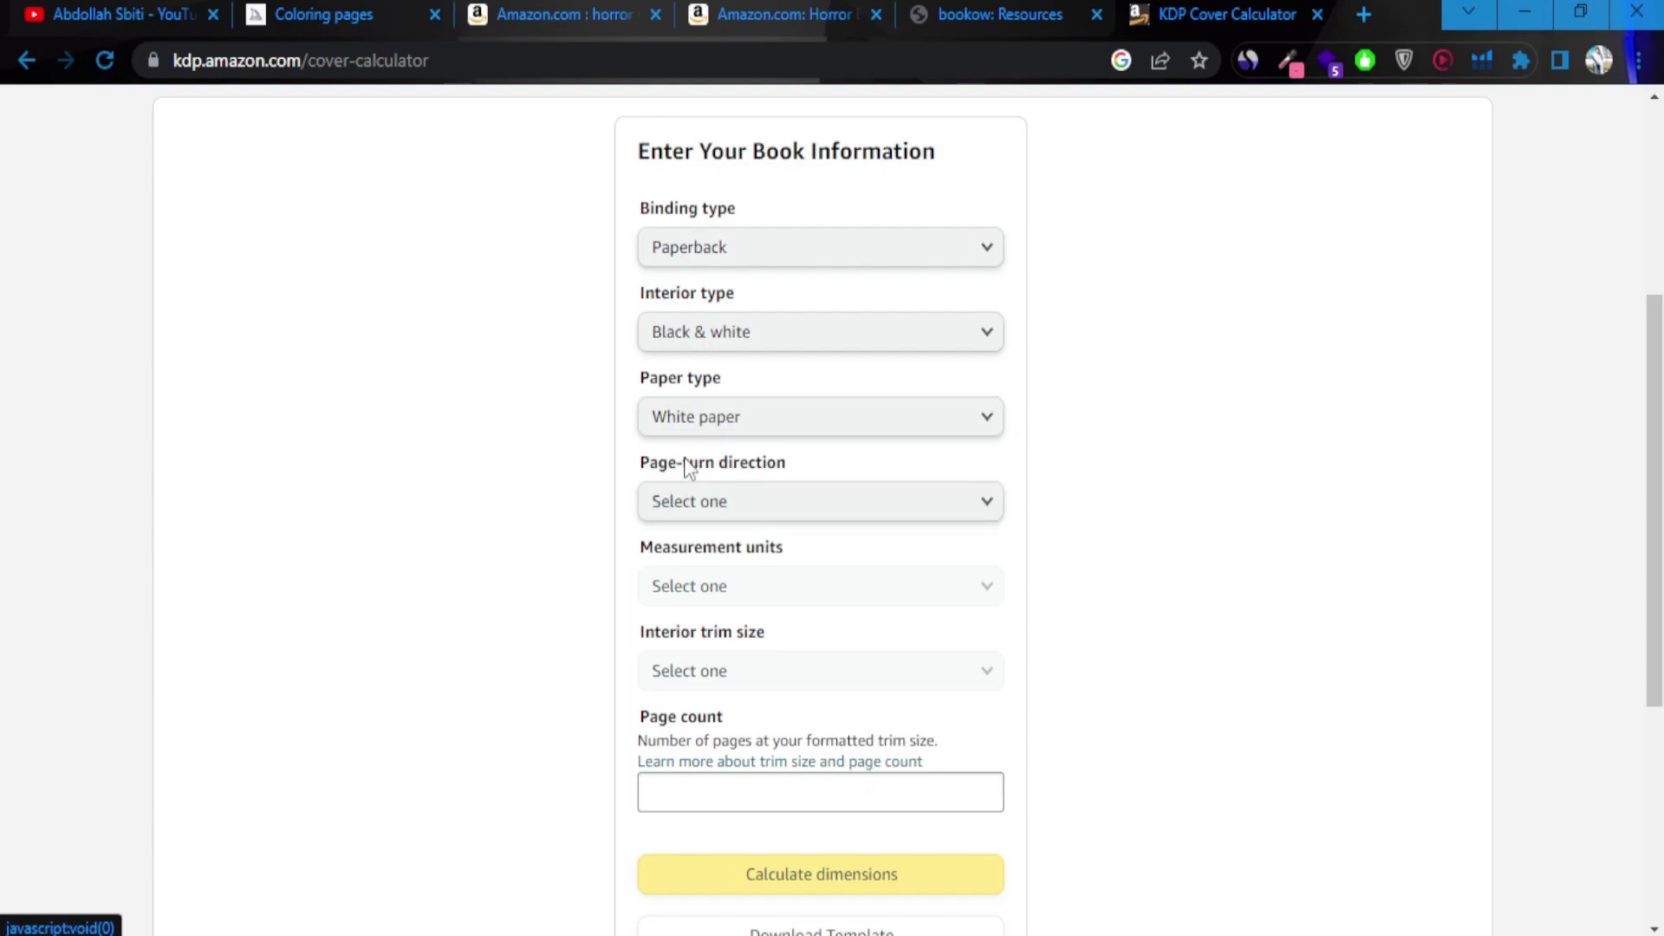
click(815, 502)
click(762, 531)
- Set the units to Inches, trim size to 8.5 x 11 in and page count to 80, and calculate the cover dimensions
click(770, 586)
click(767, 617)
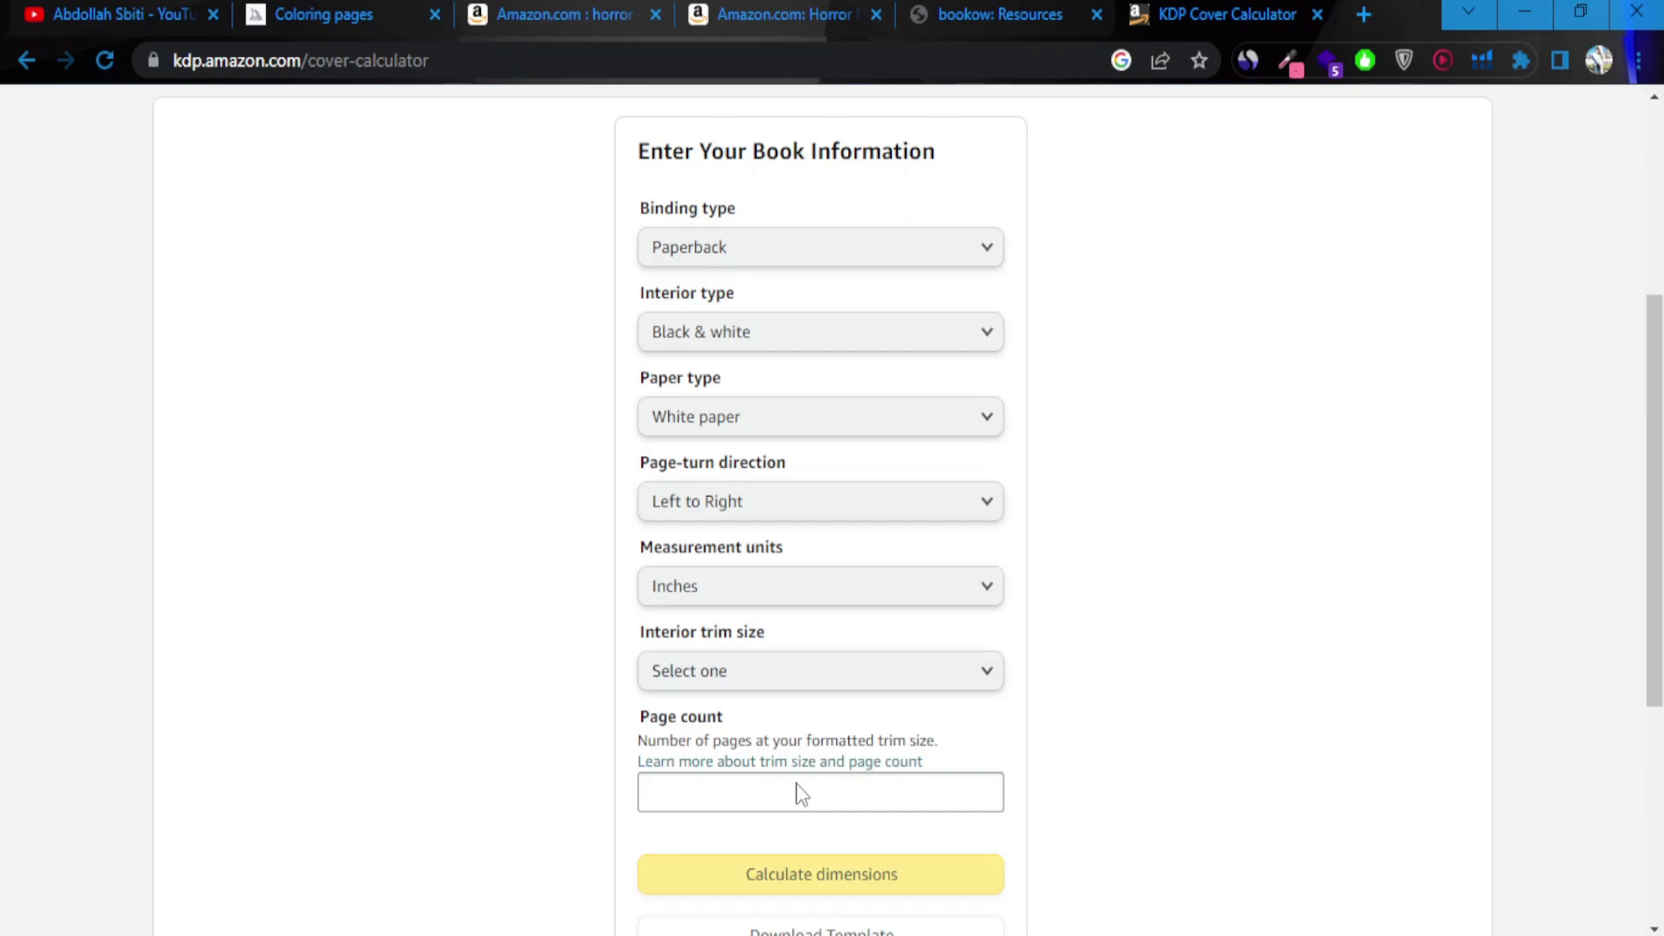
scroll(800, 792, down, 1)
click(780, 540)
click(706, 450)
click(737, 665)
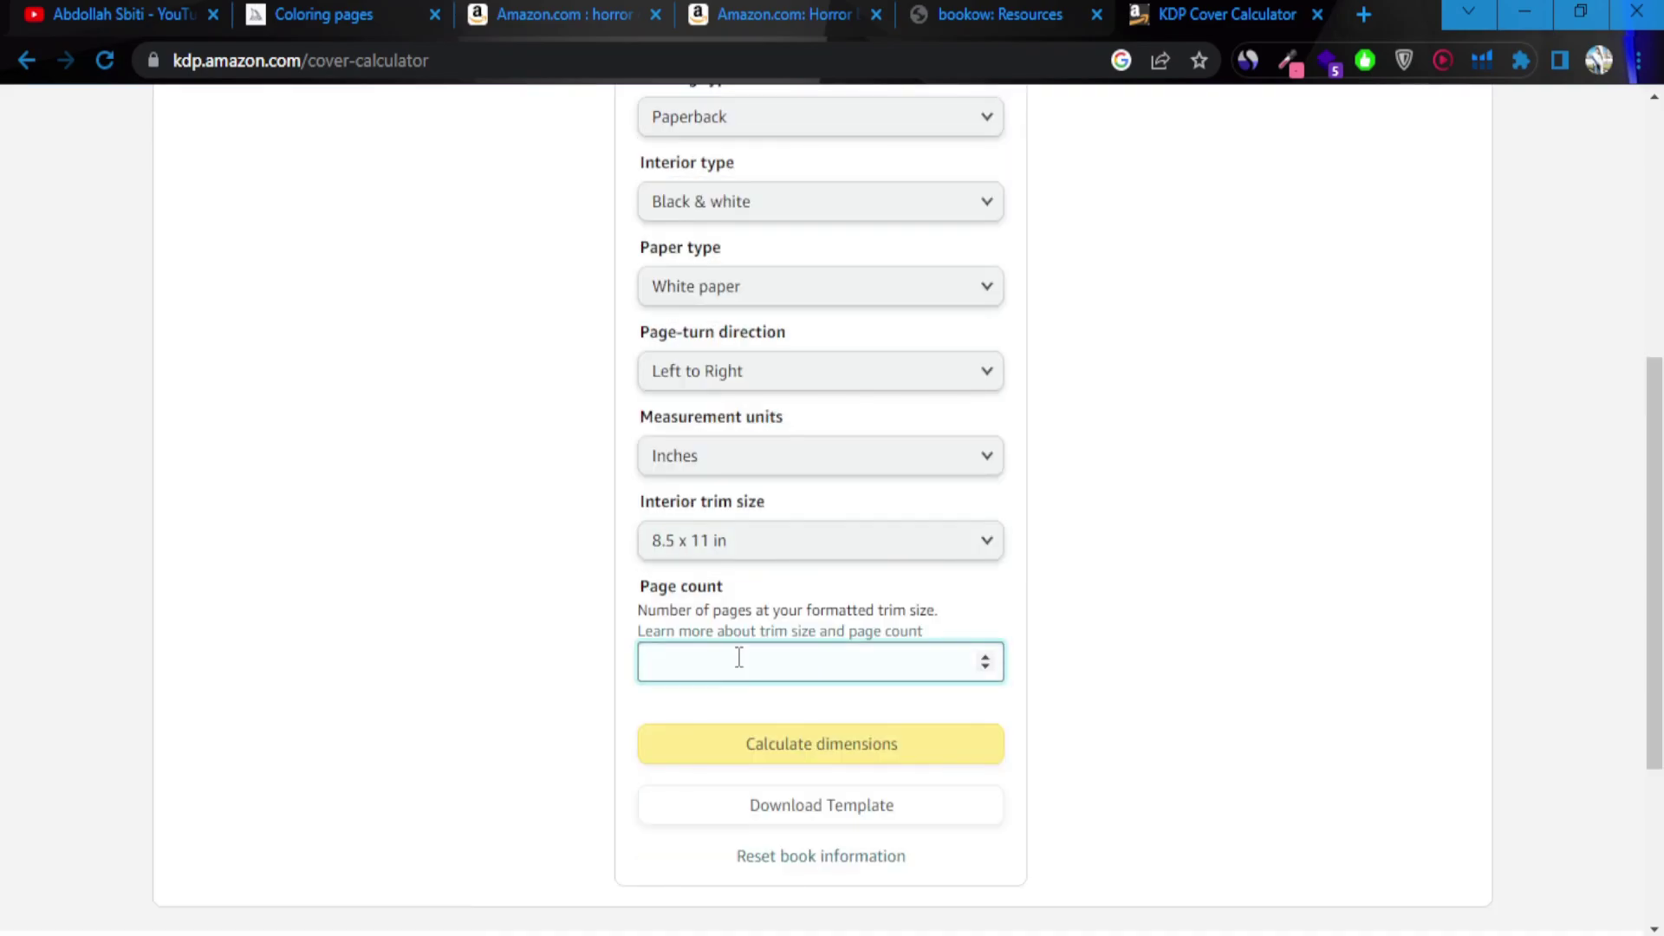
click(832, 744)
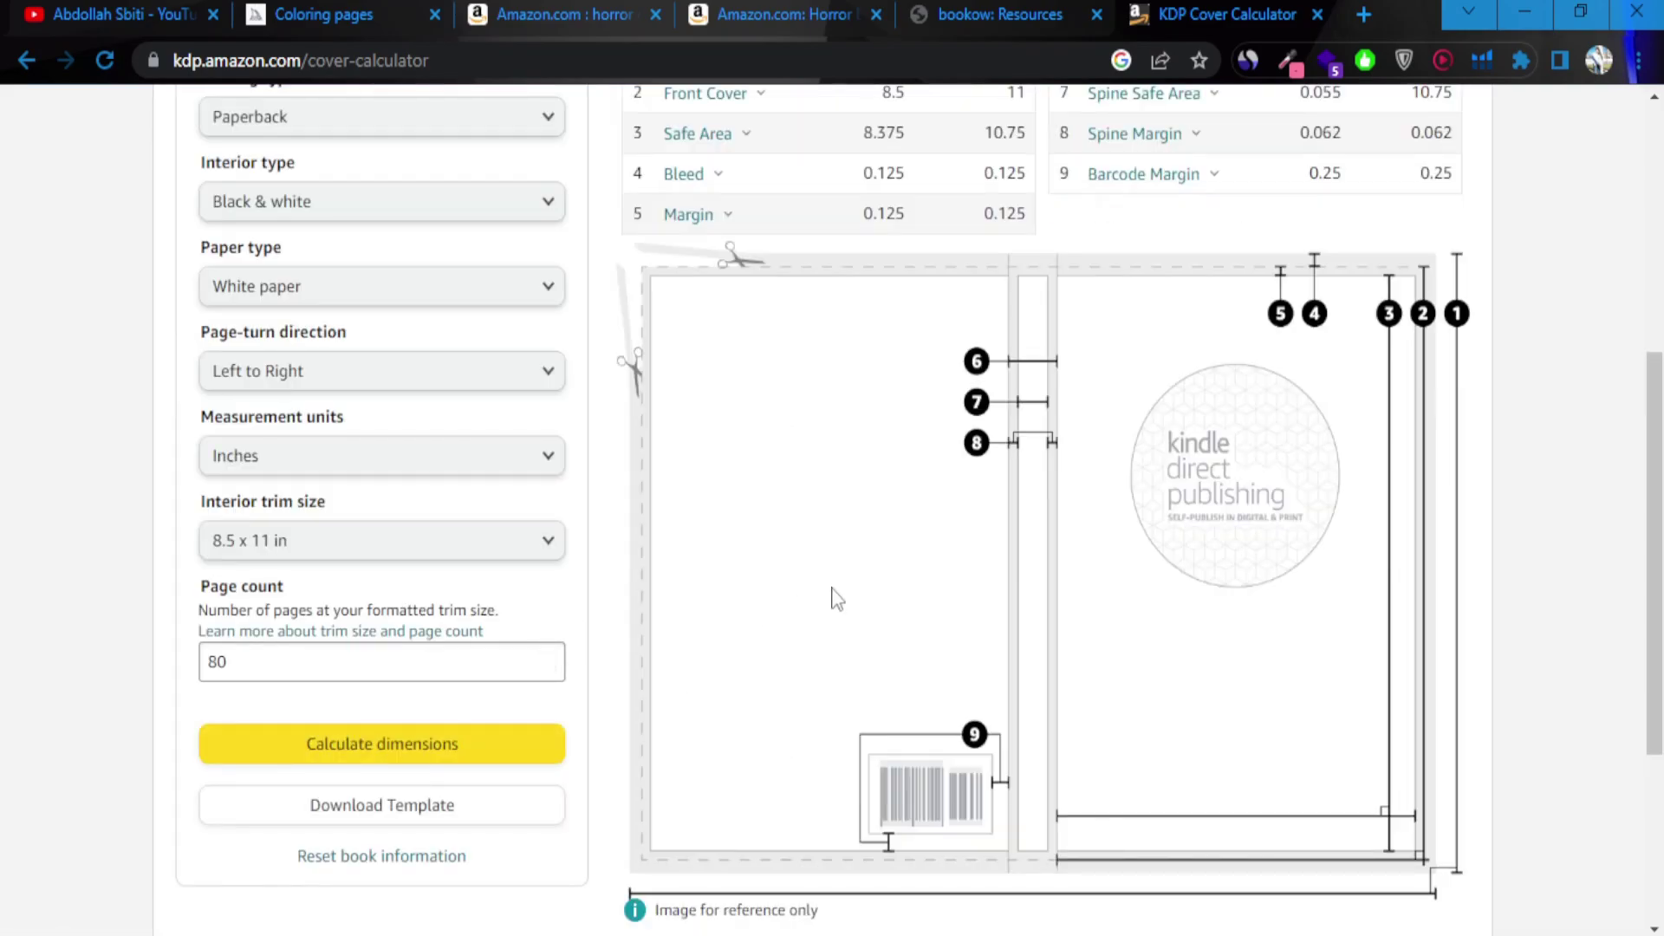
scroll(875, 559, down, 3)
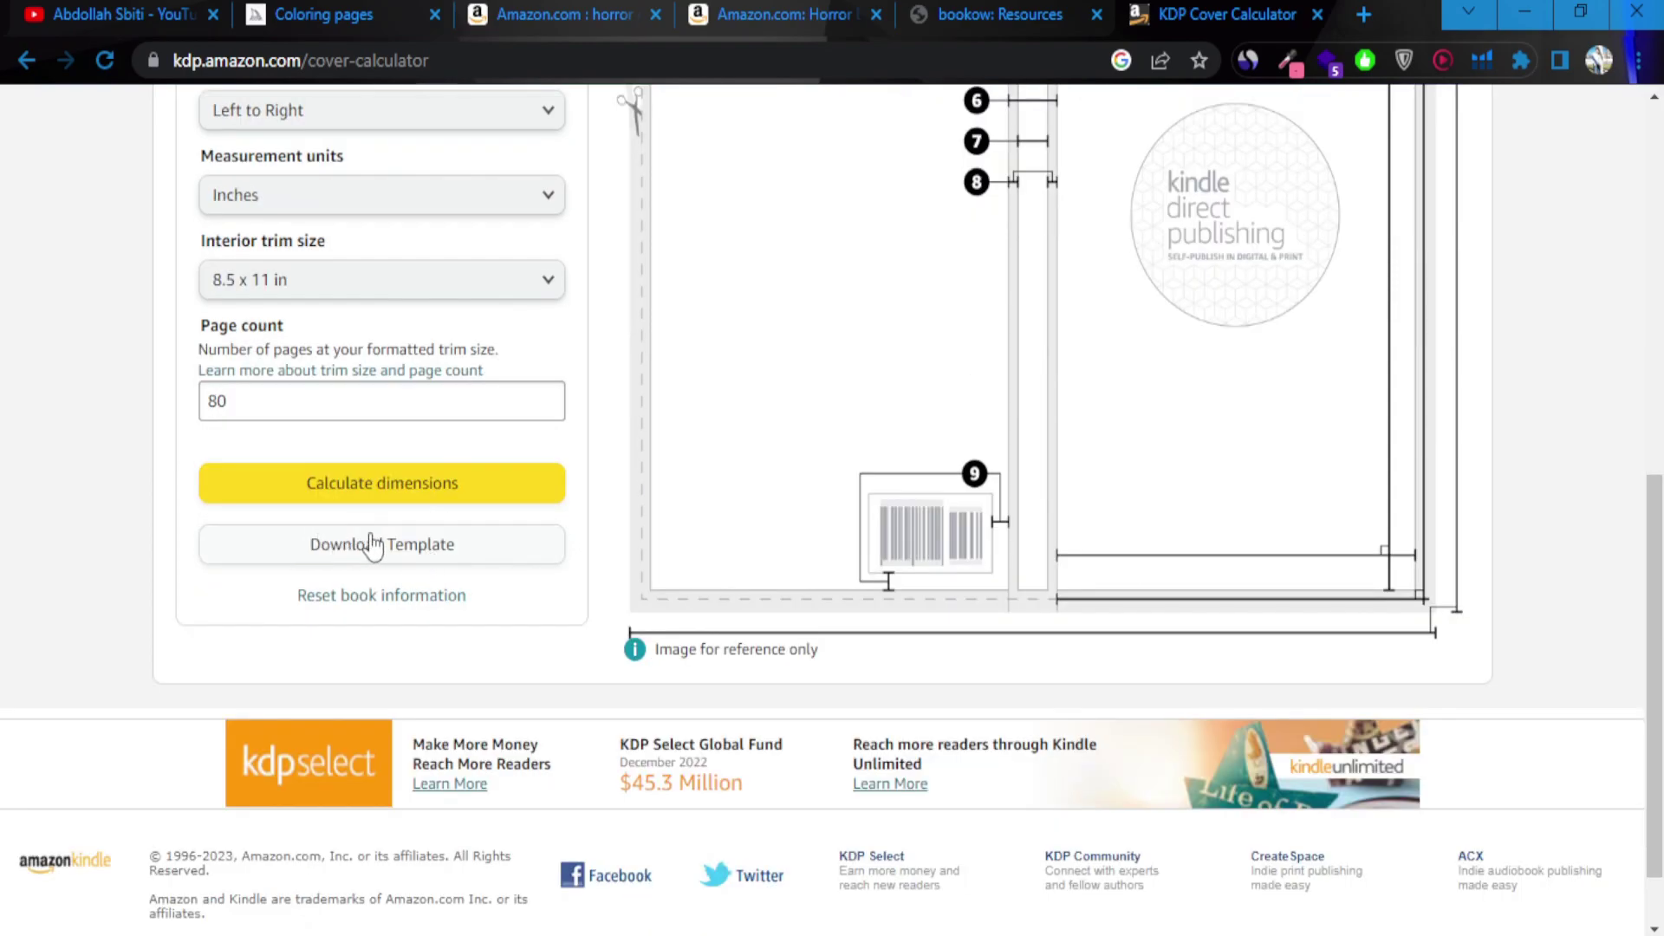
scroll(373, 546, up, 3)
mouse_move(388, 934)
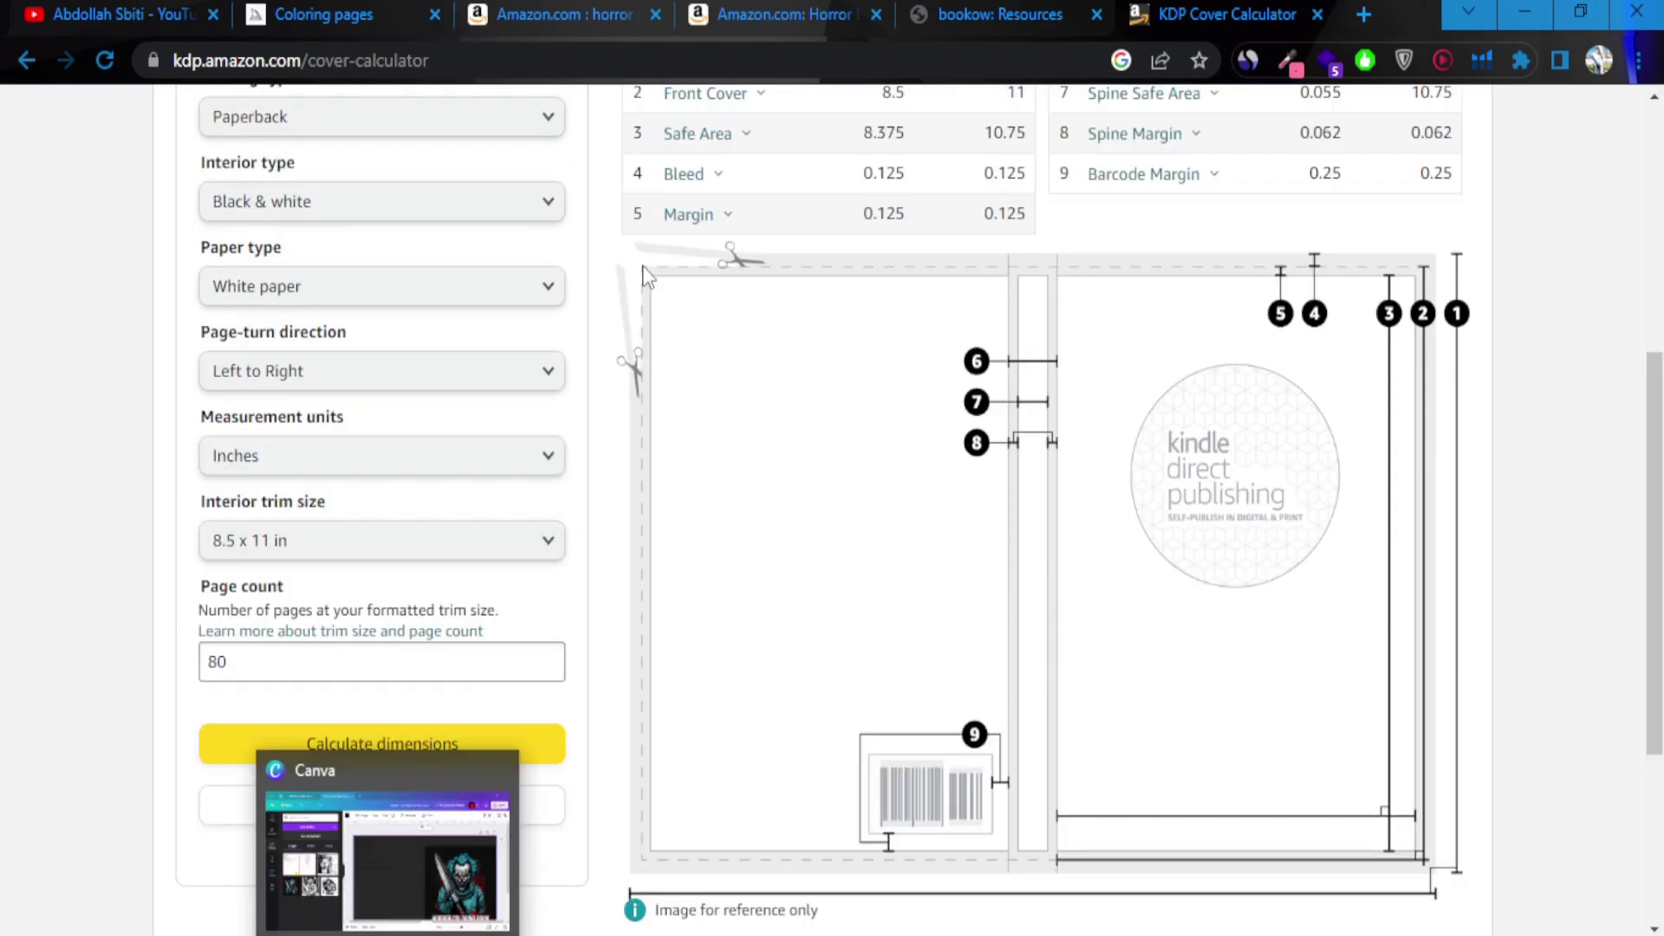
- Back in Canva, remove the template background and fill the cover with the near-black photo colour from the clown image
key(alt+Tab)
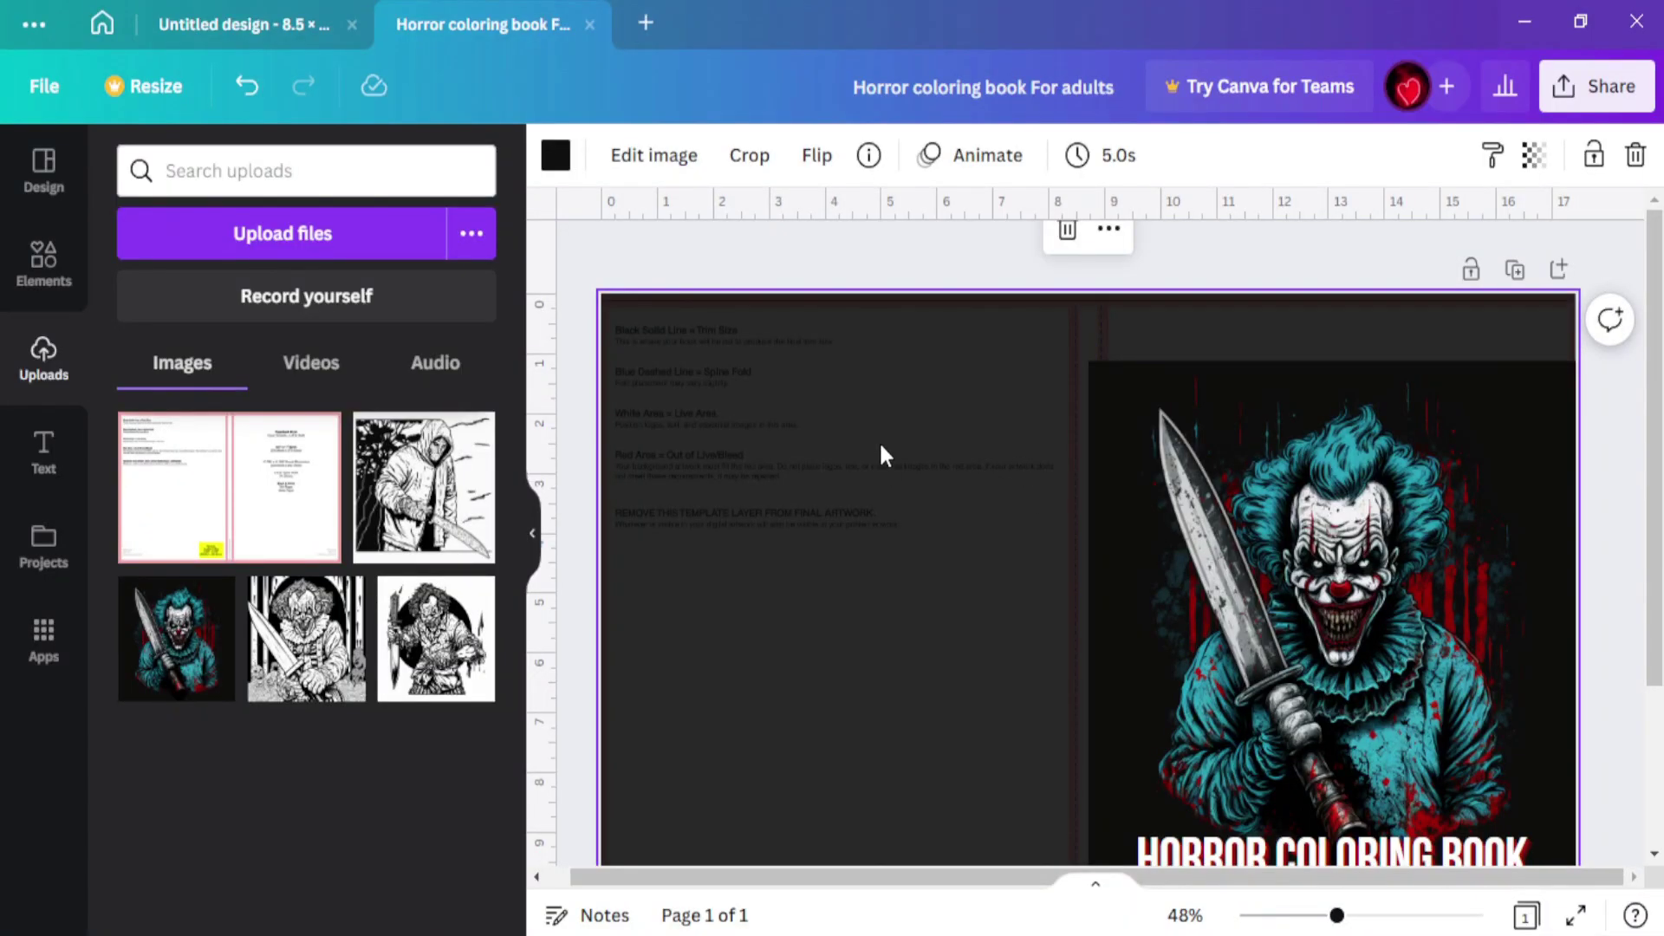
click(1635, 155)
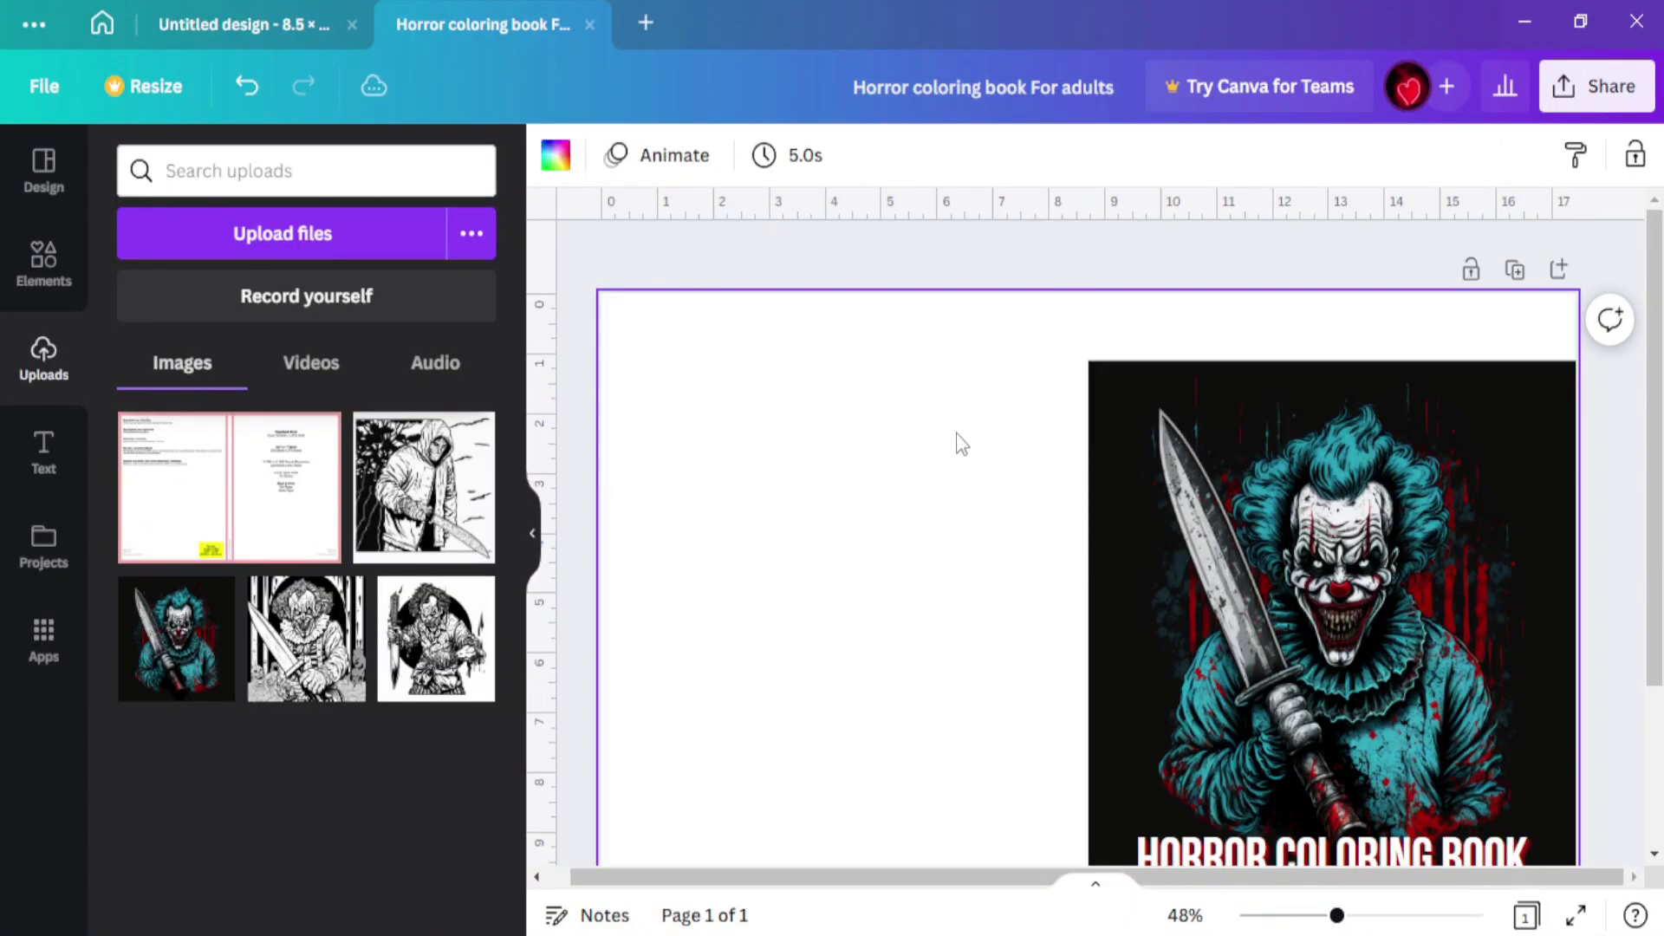
click(555, 155)
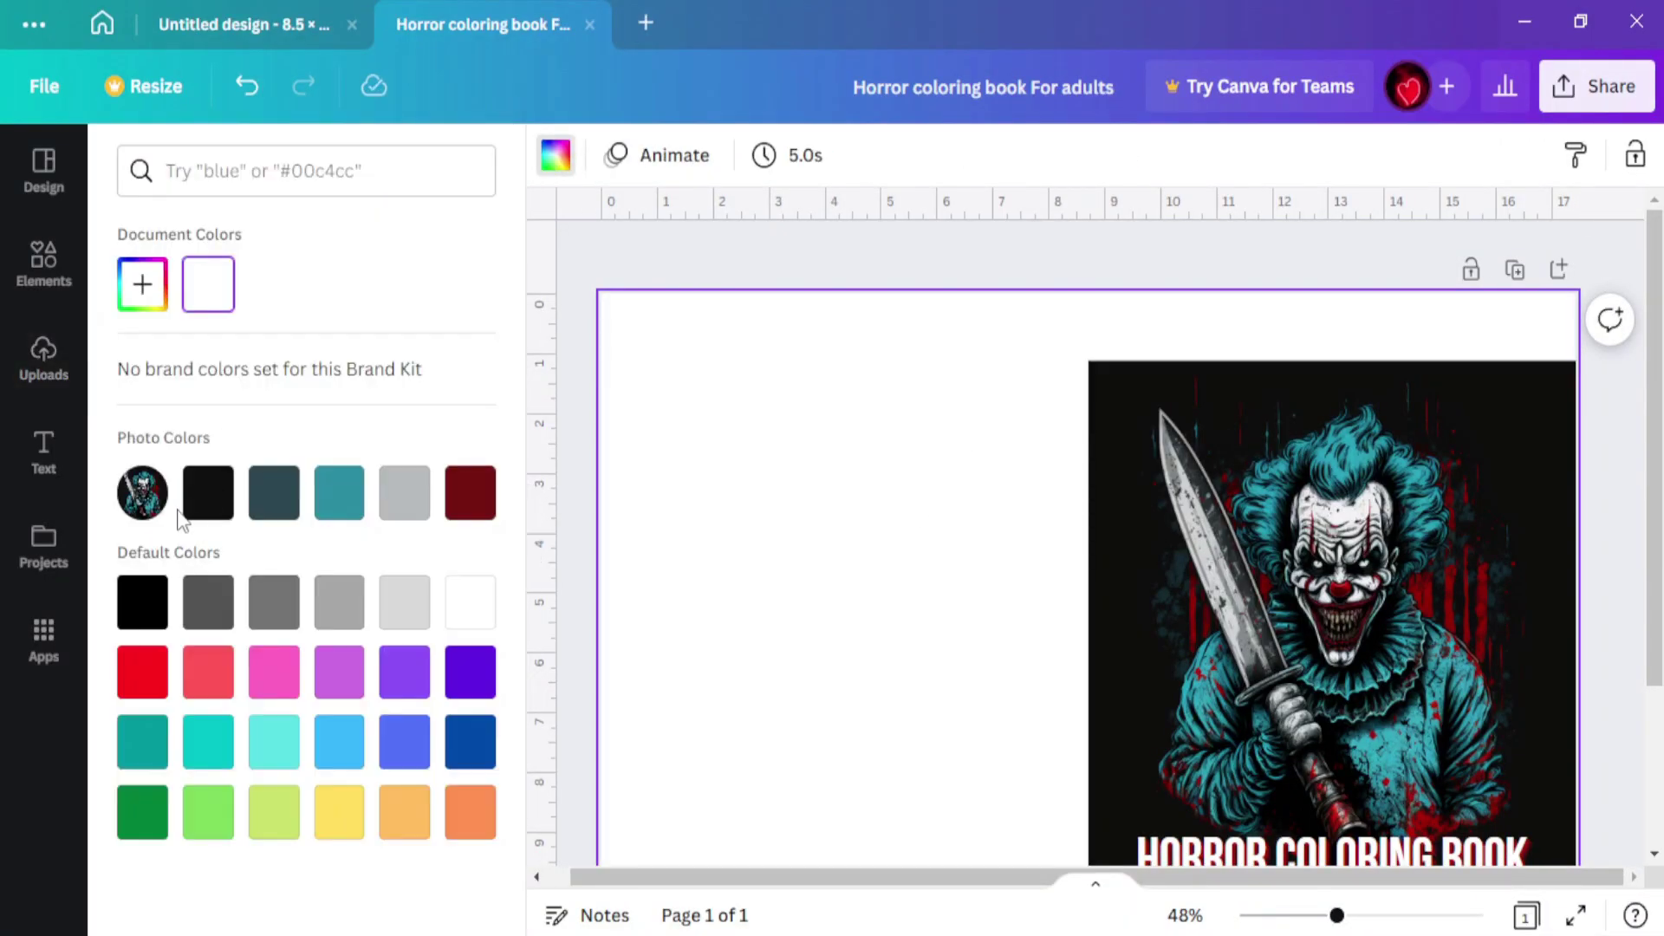
click(201, 505)
scroll(823, 508, down, 2)
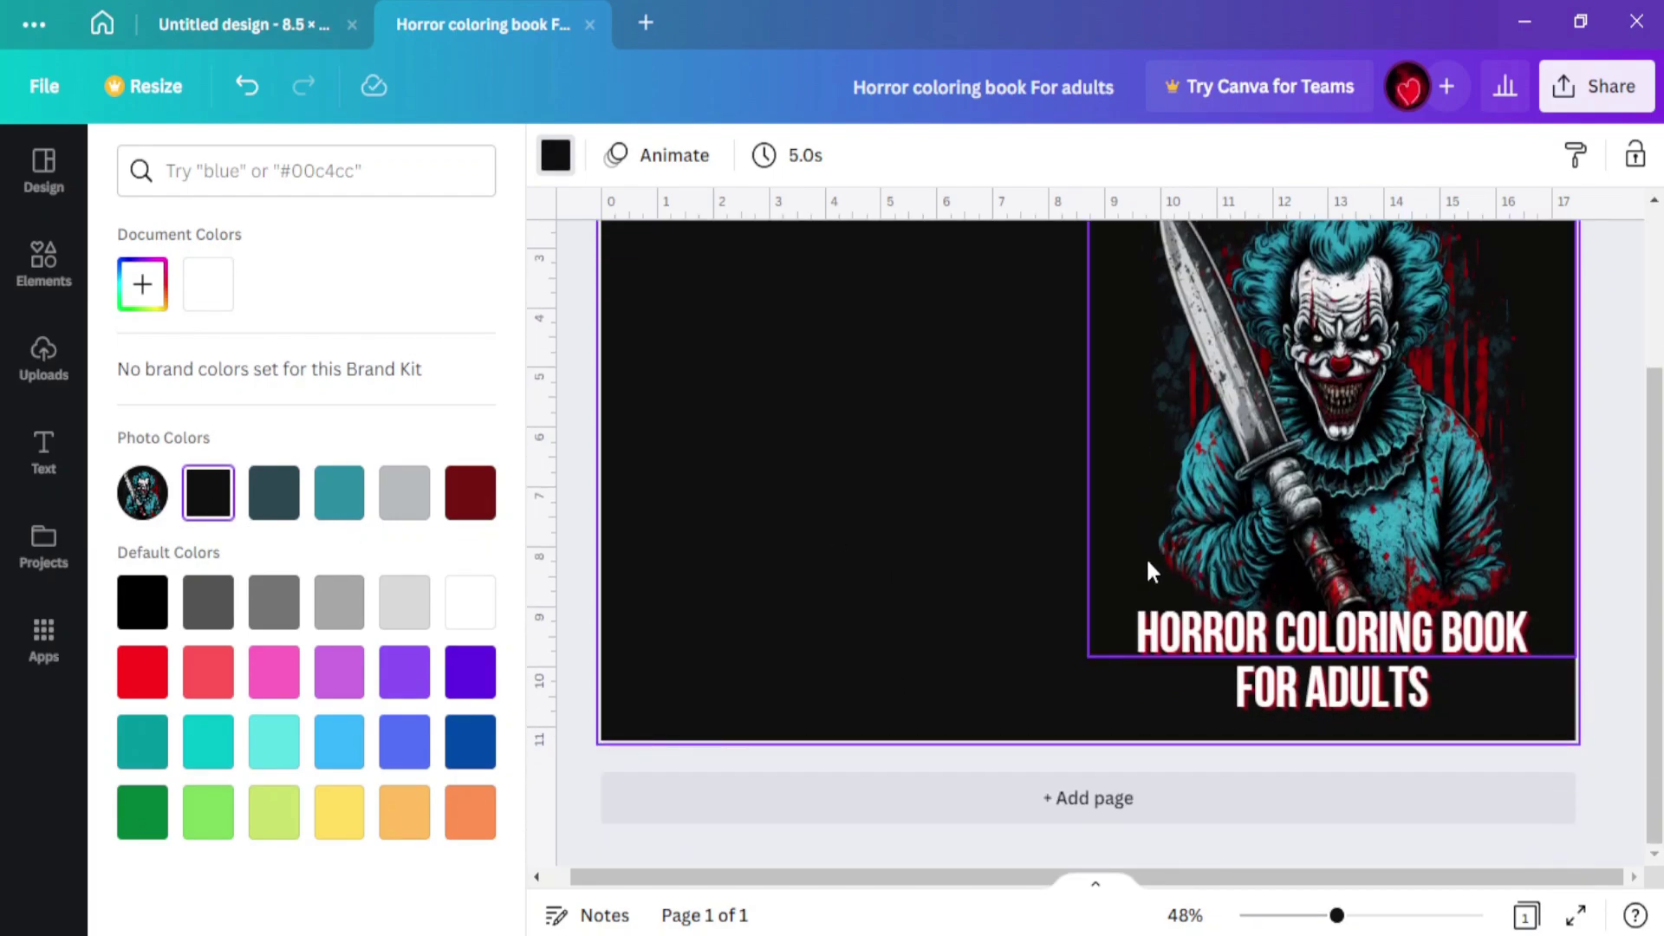
scroll(1255, 534, up, 1)
- Enlarge and reposition the clown image so it fills the front cover from top to bottom
click(1255, 534)
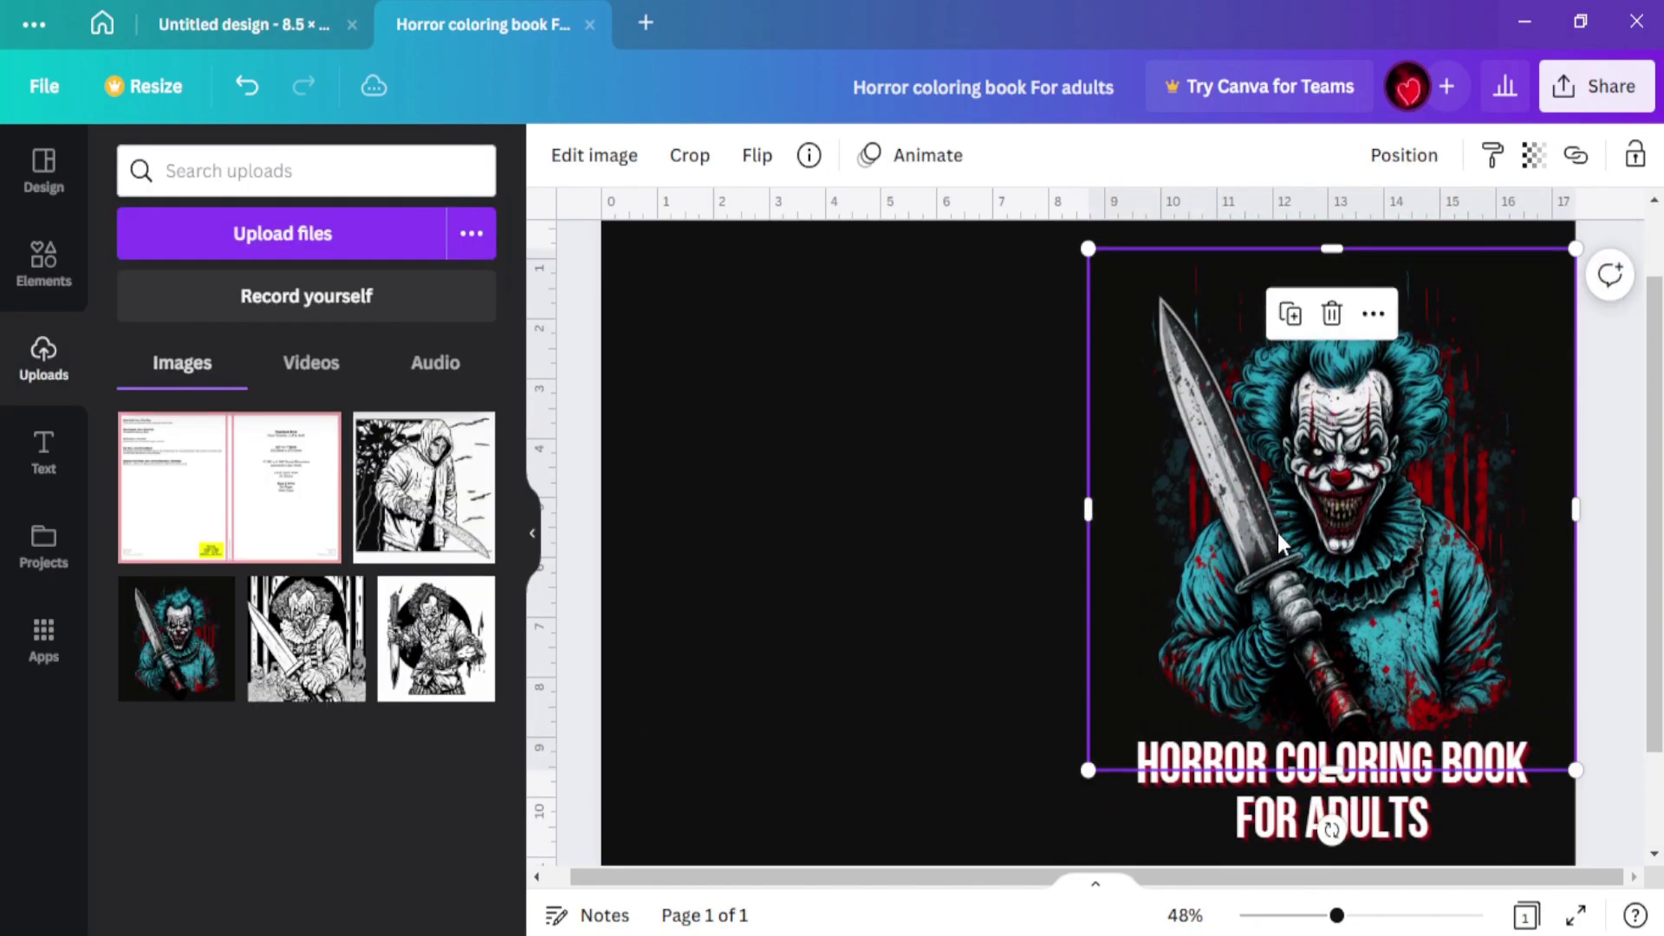
scroll(1313, 312, up, 1)
drag(1331, 345, 1332, 288)
scroll(1292, 583, down, 2)
drag(1332, 640, 1315, 747)
scroll(1300, 520, up, 2)
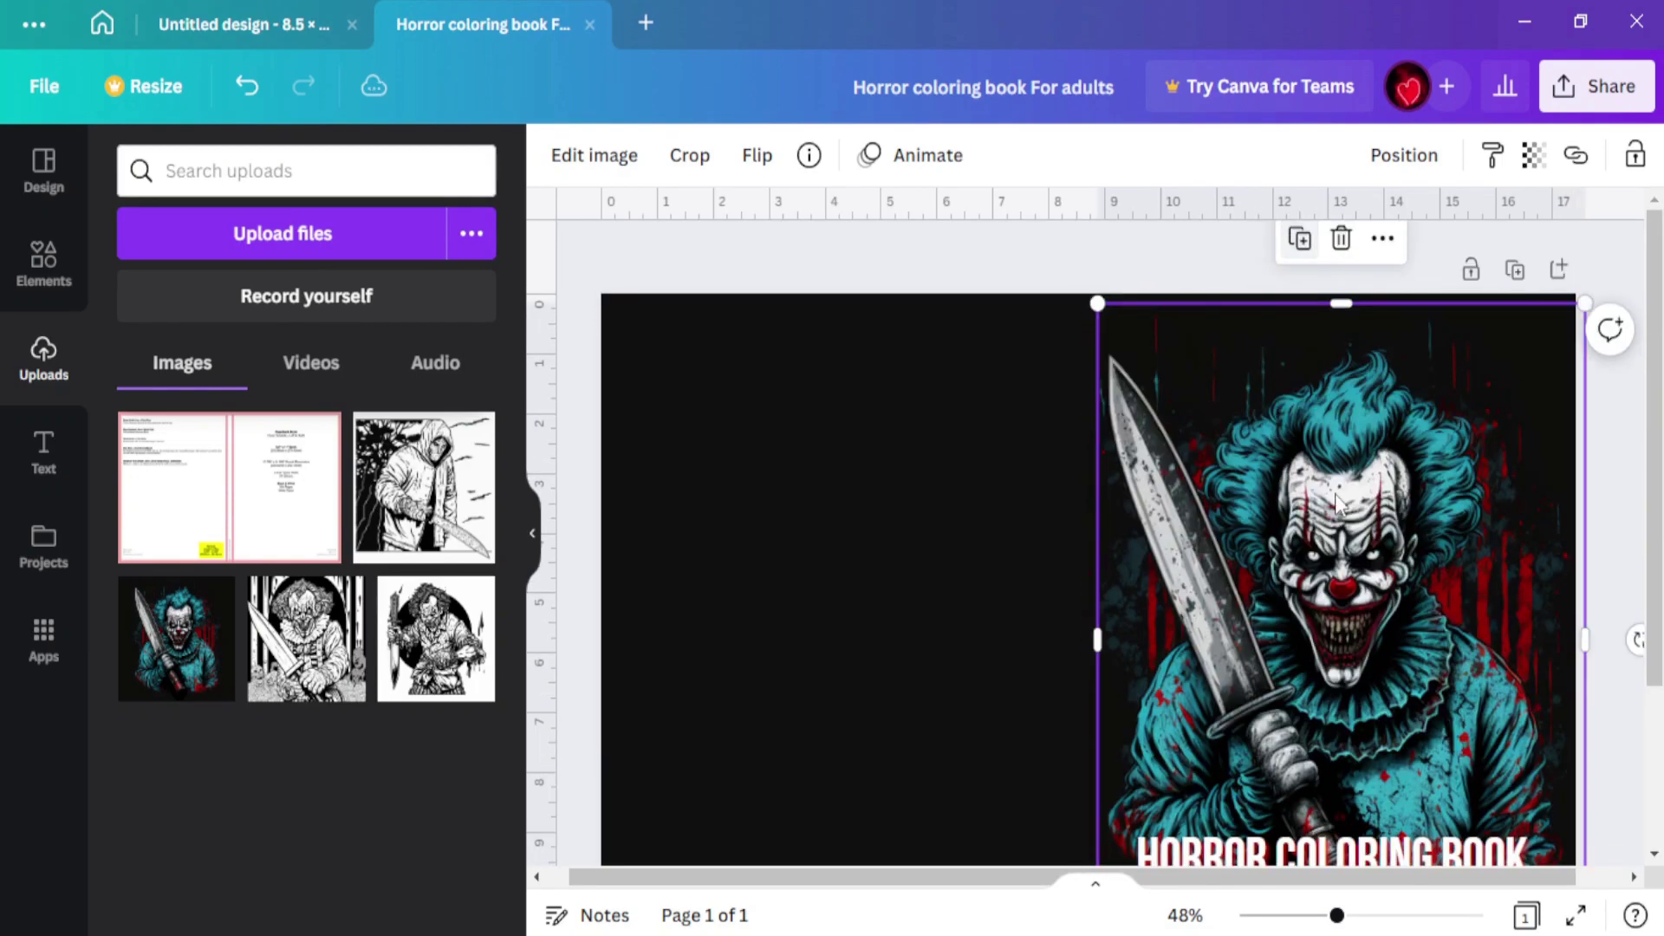
- Duplicate the clown image, flip the copy horizontally and place it over the back cover
click(1297, 232)
click(750, 178)
click(787, 231)
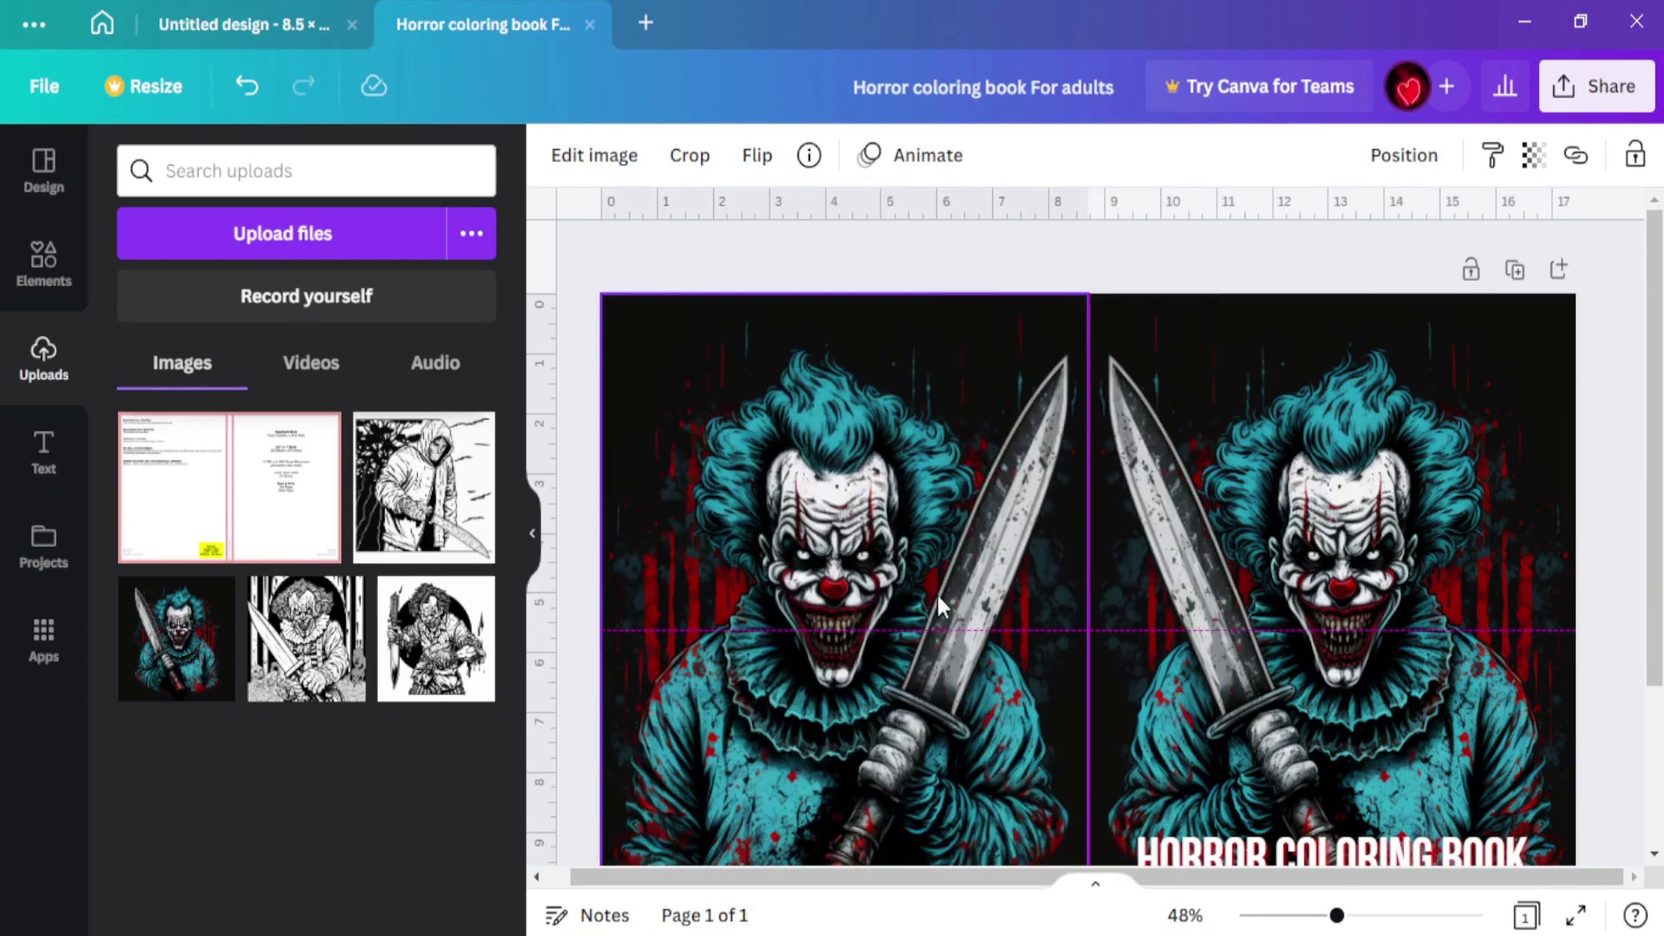
click(1185, 261)
scroll(1109, 260, down, 2)
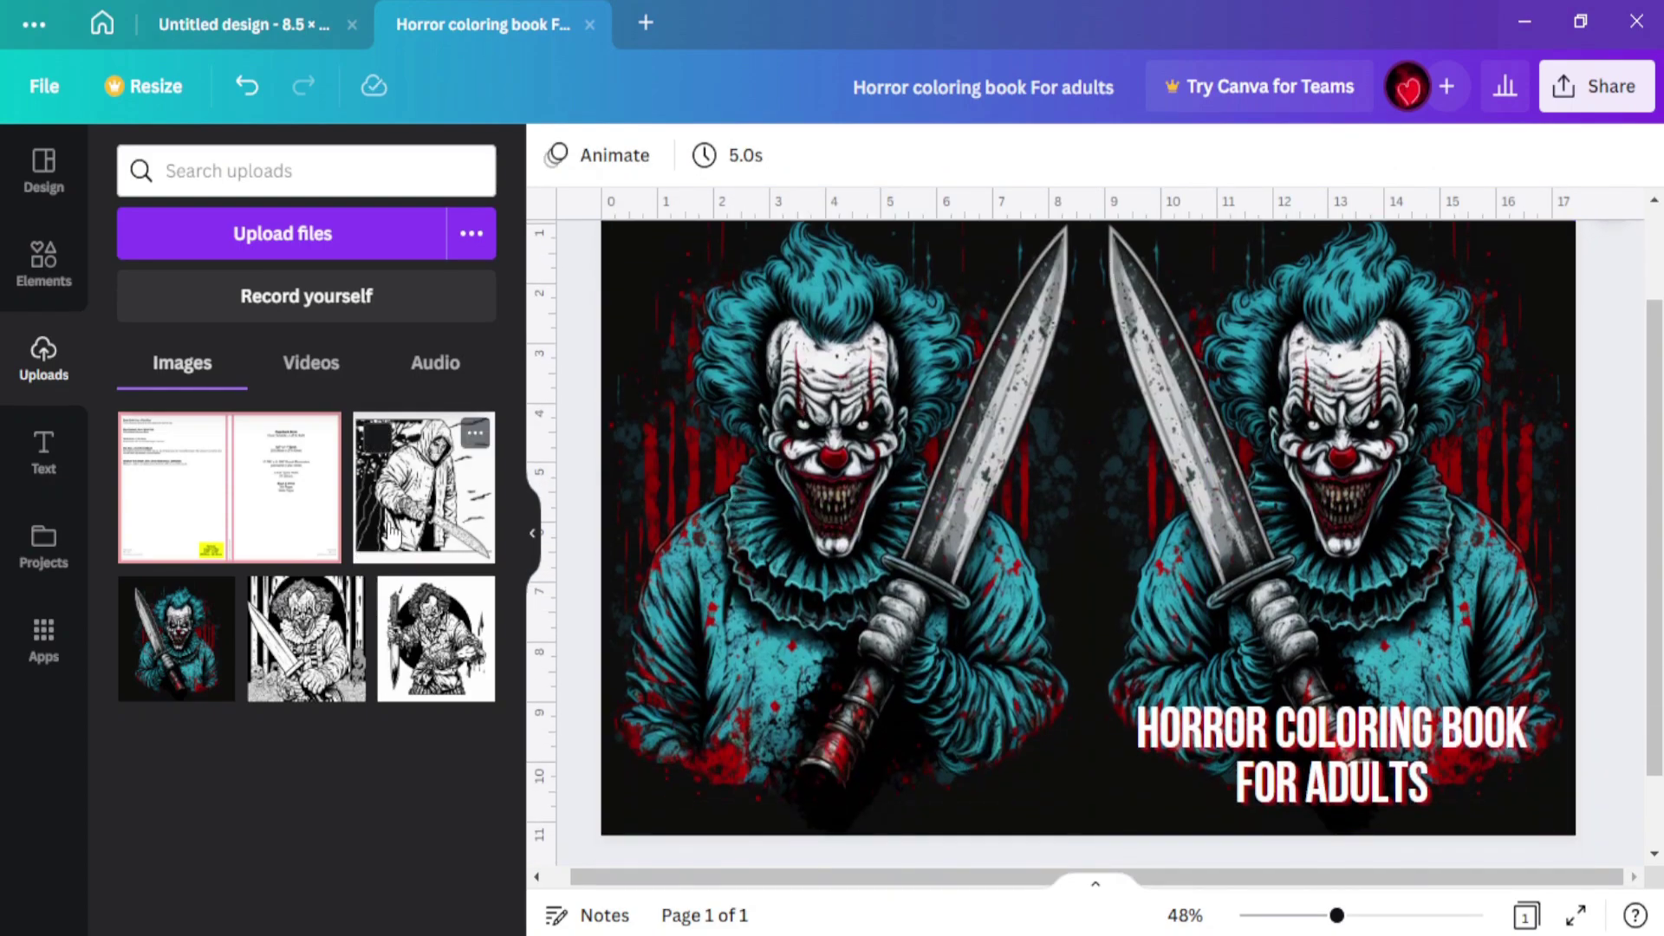
- Add the hooded figure drawing as a preview about 3 in wide in the back cover's upper left corner
click(424, 487)
drag(1117, 503, 892, 473)
drag(1107, 752, 815, 439)
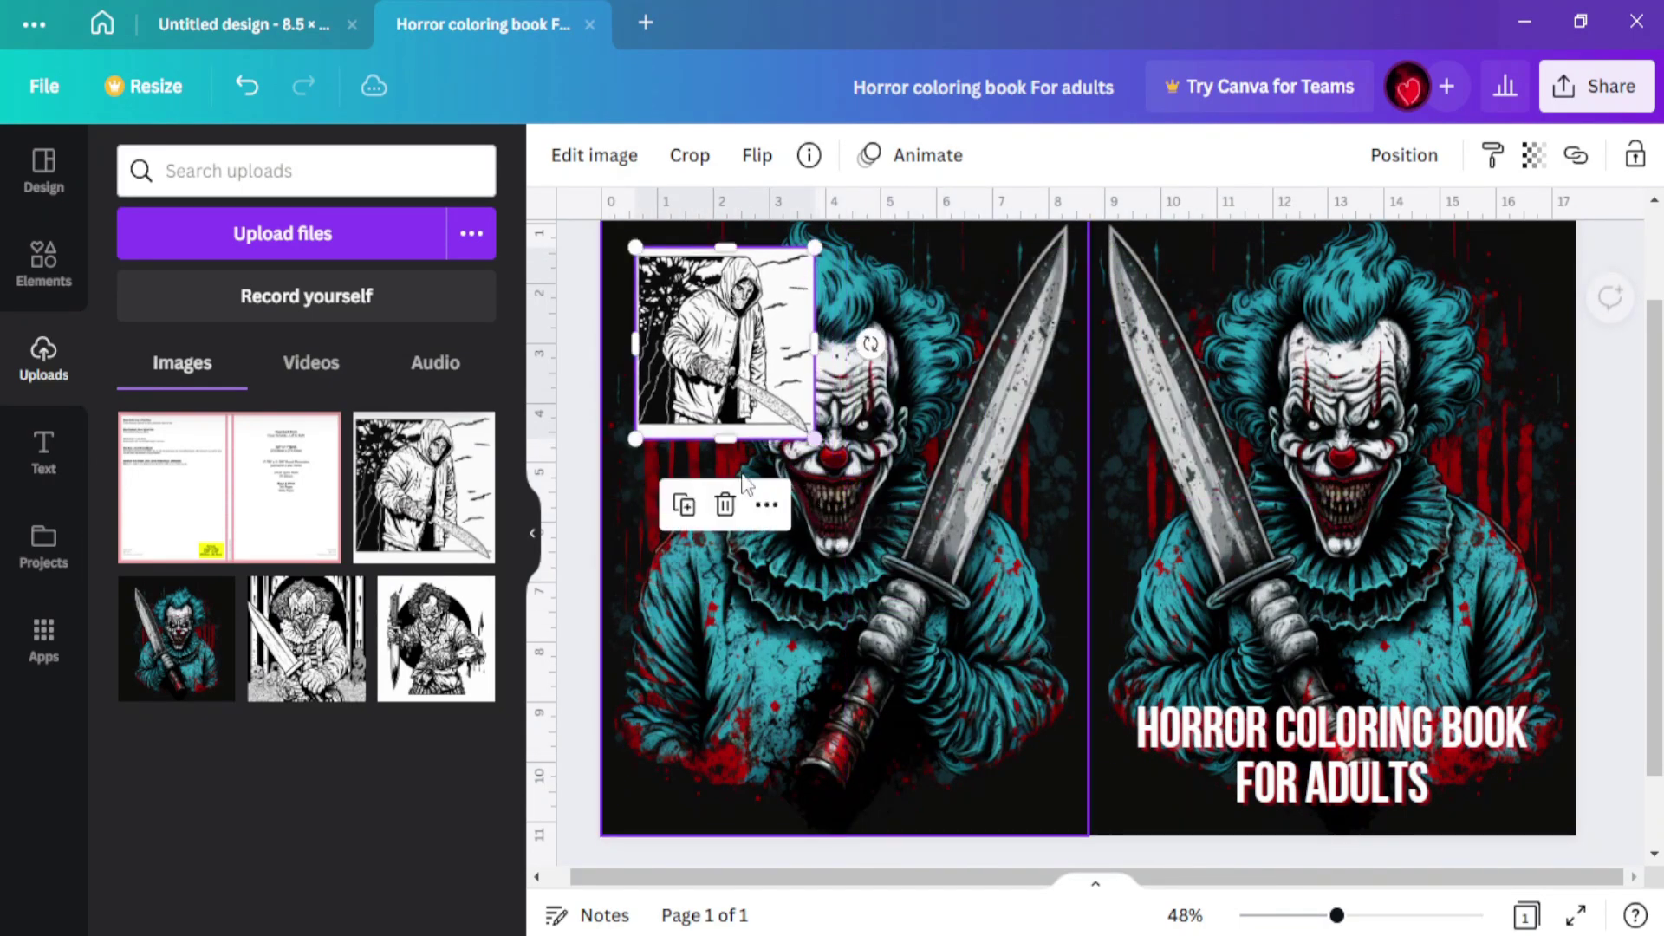
- Add two previews of the clown-with-knife drawing, one beside the hooded figure and one below it, each about 3 in wide
click(436, 638)
drag(1318, 760, 1016, 442)
drag(436, 638, 683, 595)
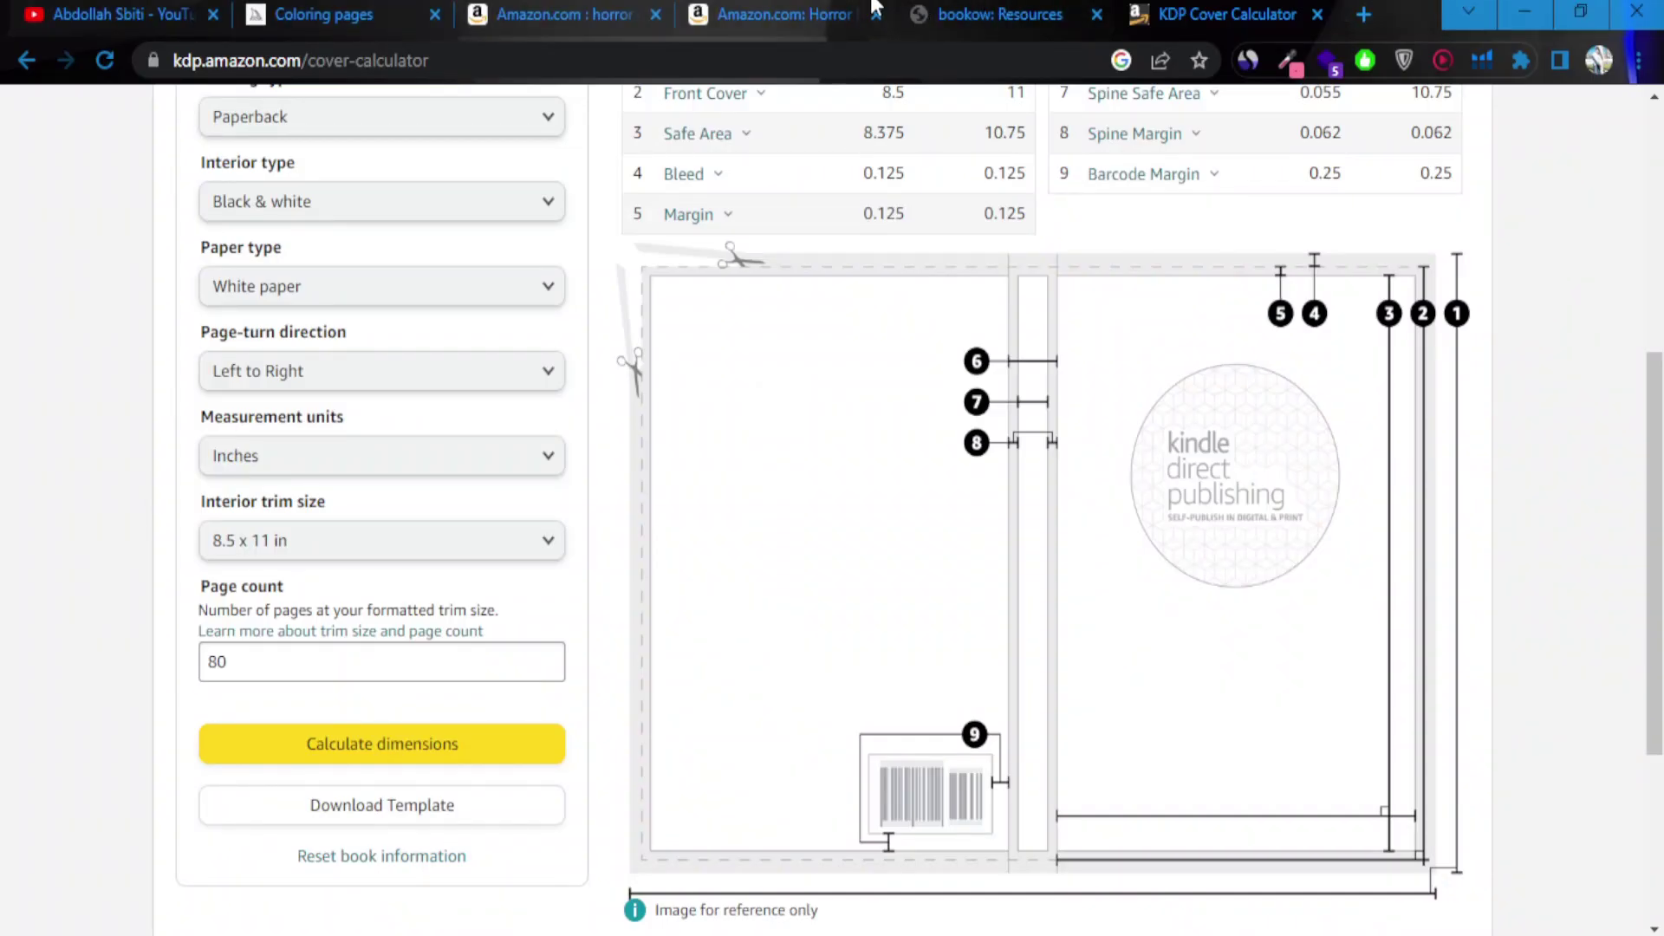
- Switch to the Horror Beauties Amazon listing and examine how its back cover arranges the interior page previews
click(780, 14)
scroll(252, 624, down, 3)
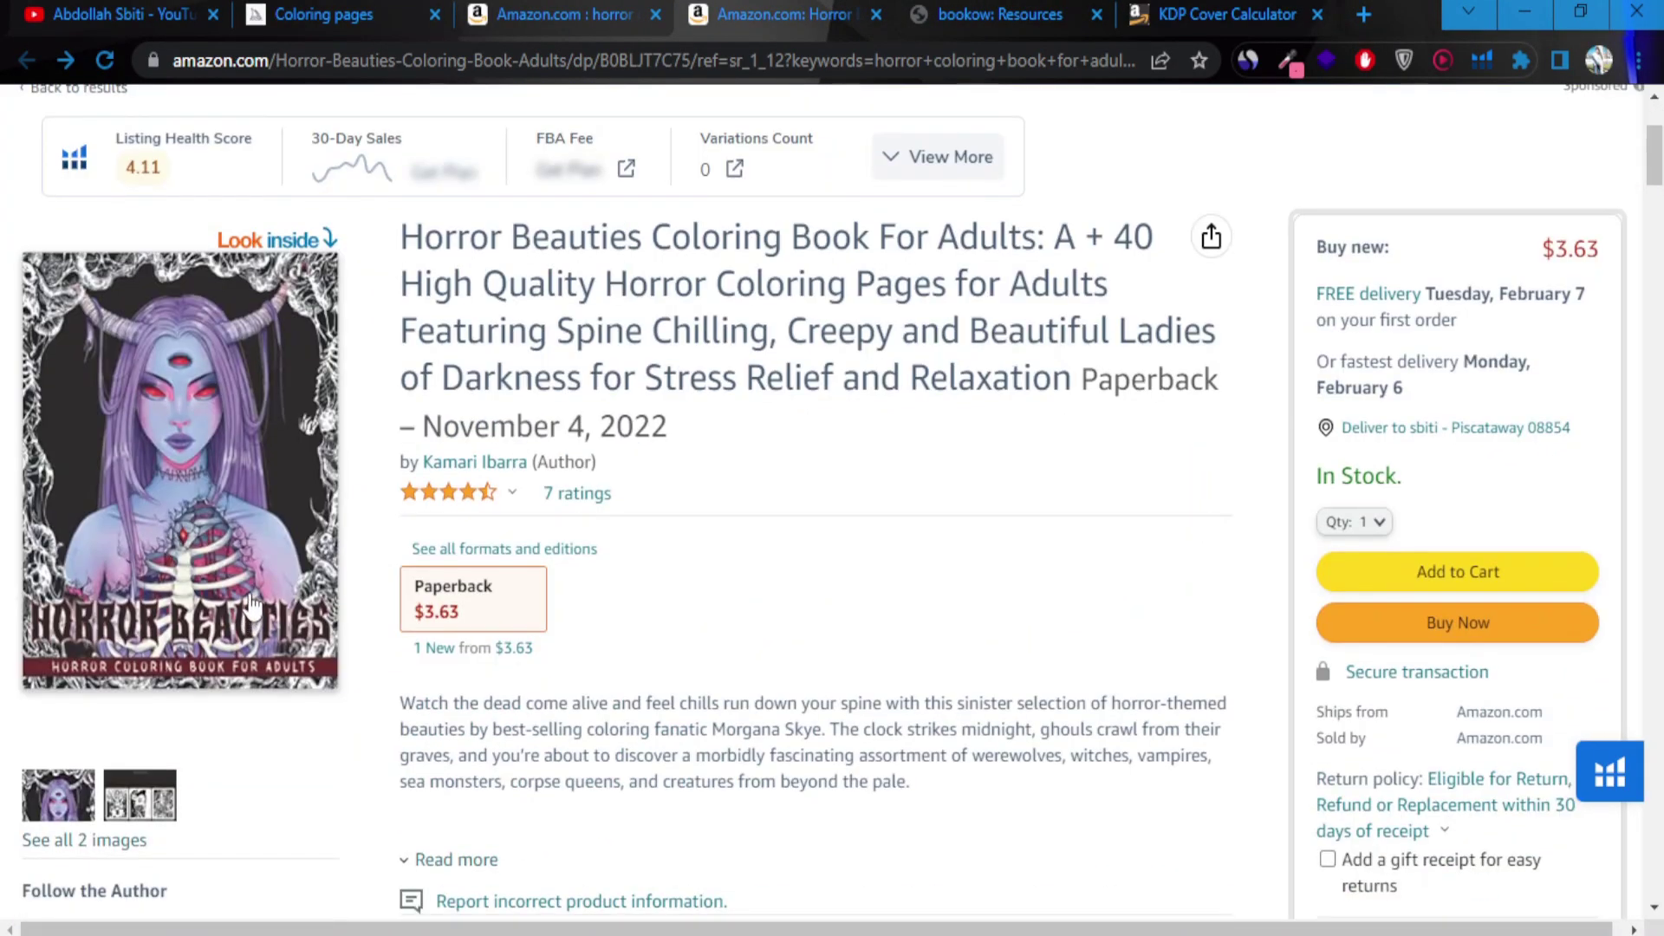
click(121, 787)
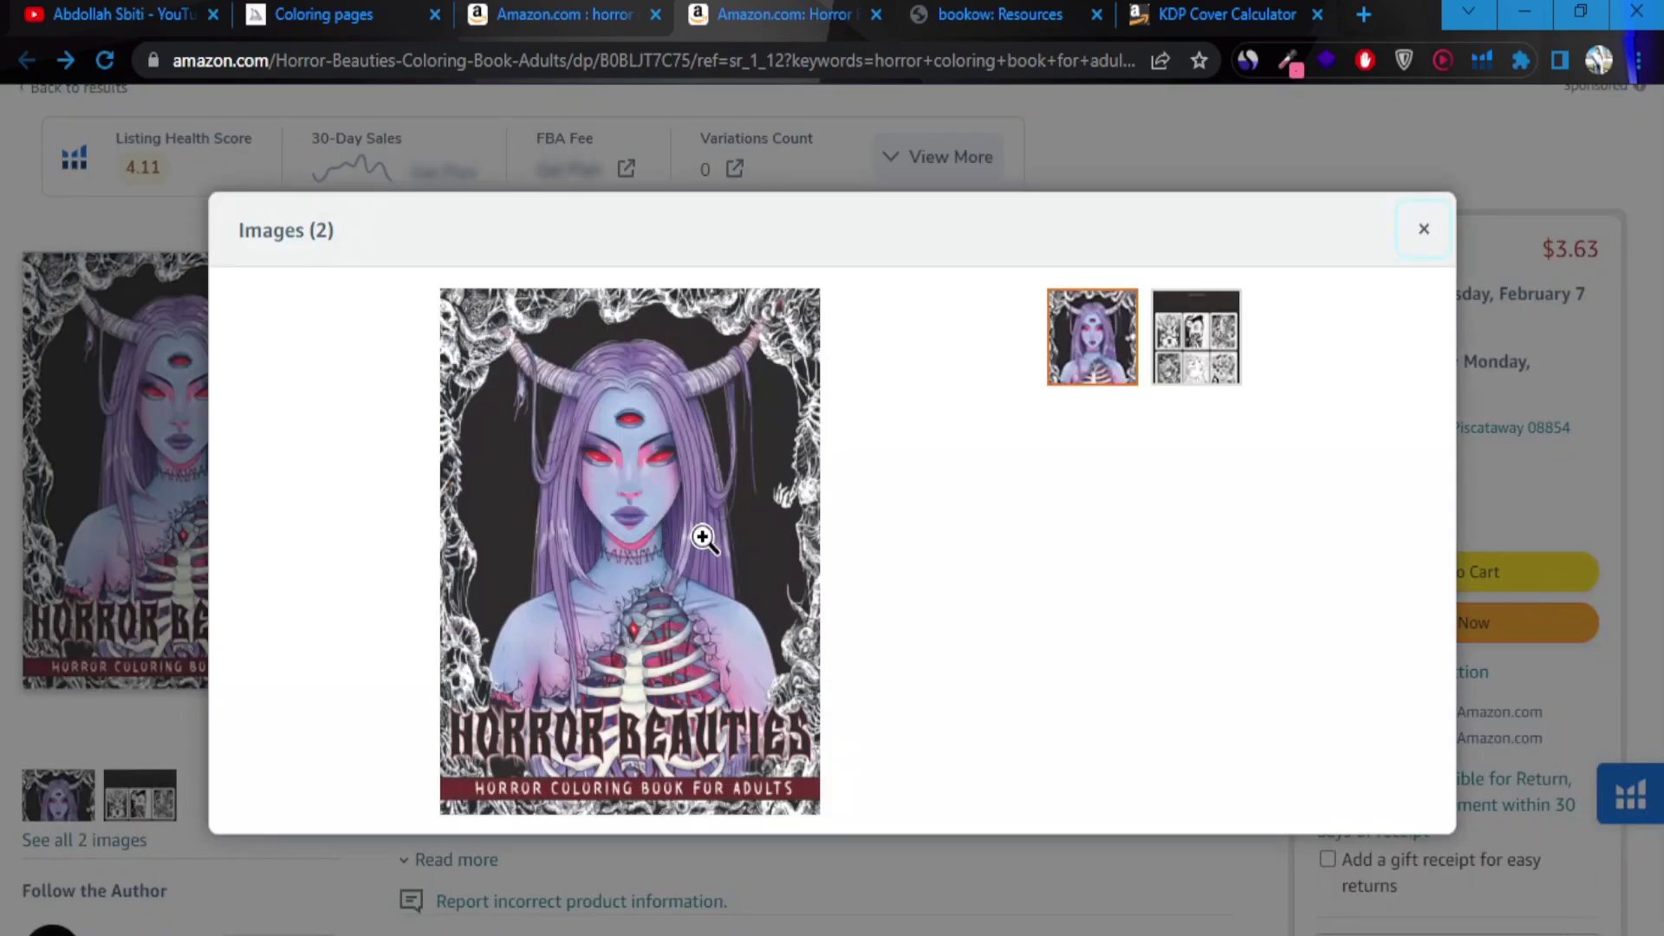
click(1215, 343)
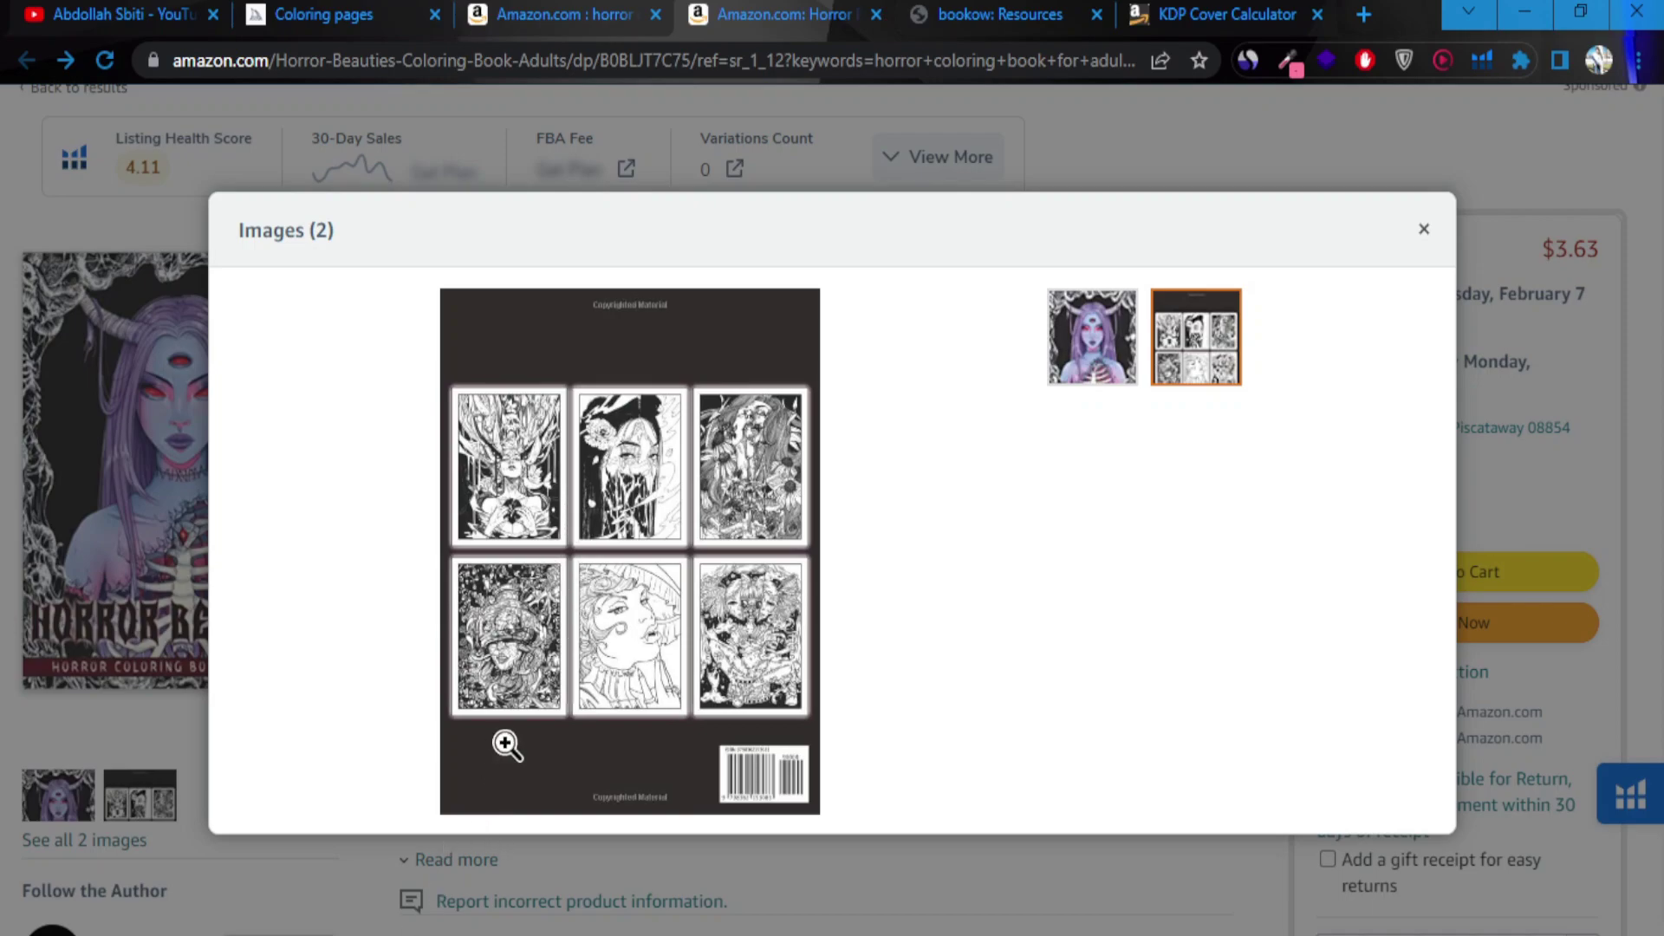
mouse_move(388, 934)
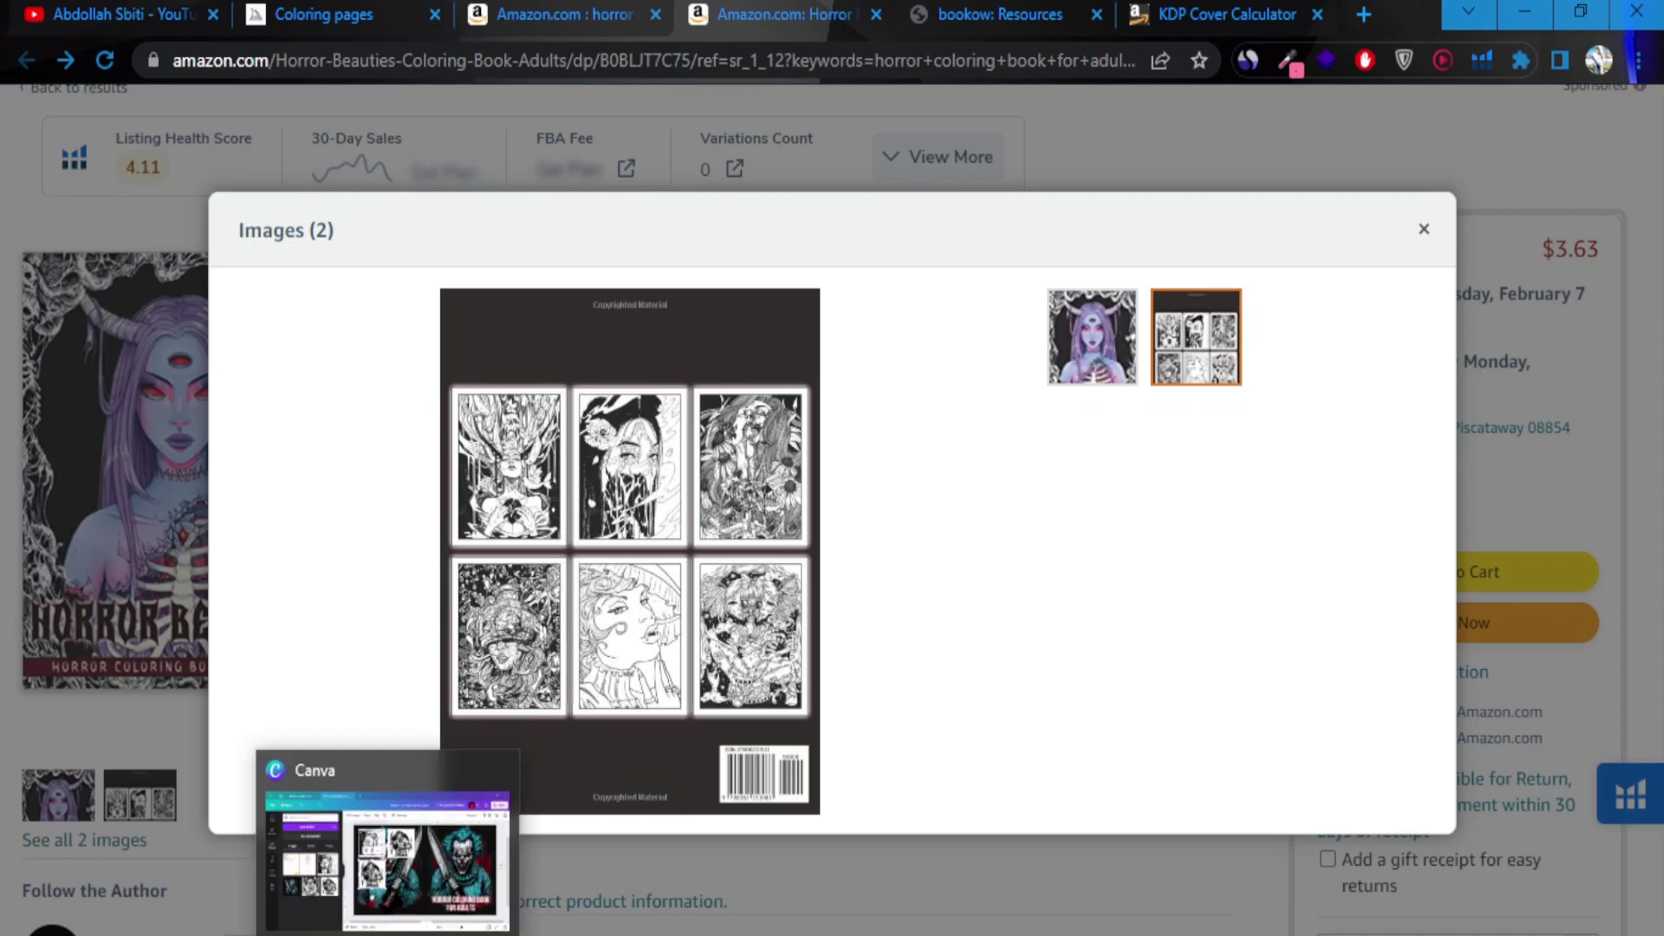
- Look over the full cover in Canva and switch to the Midjourney Bot conversation in Discord
click(388, 935)
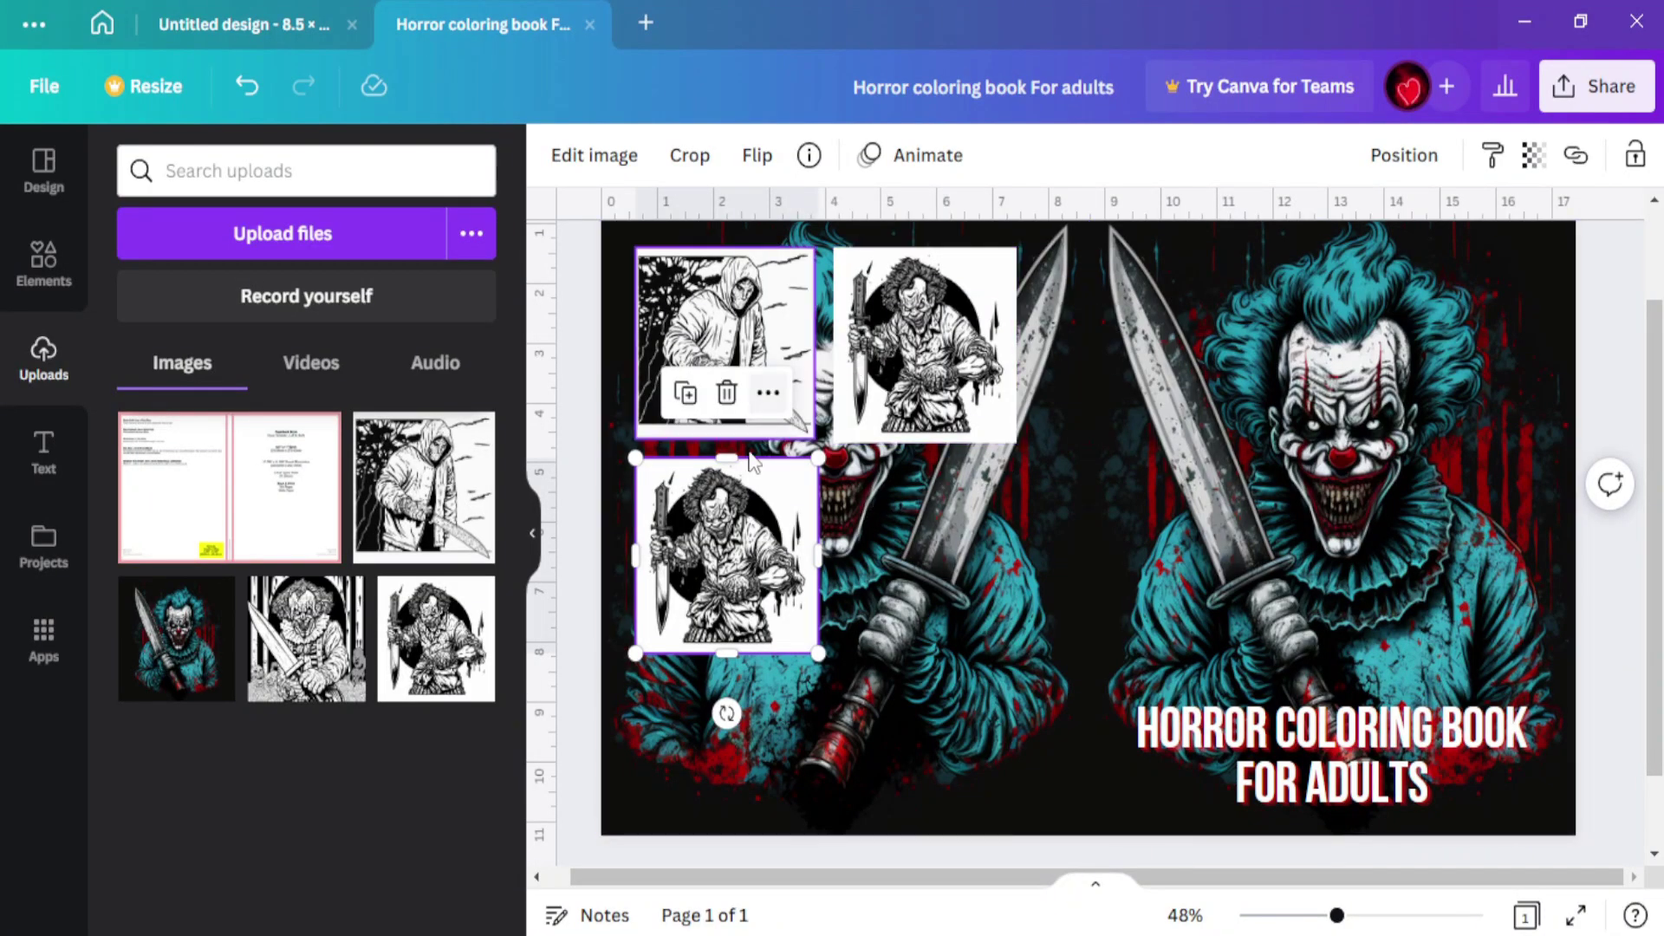
click(1298, 758)
click(1614, 389)
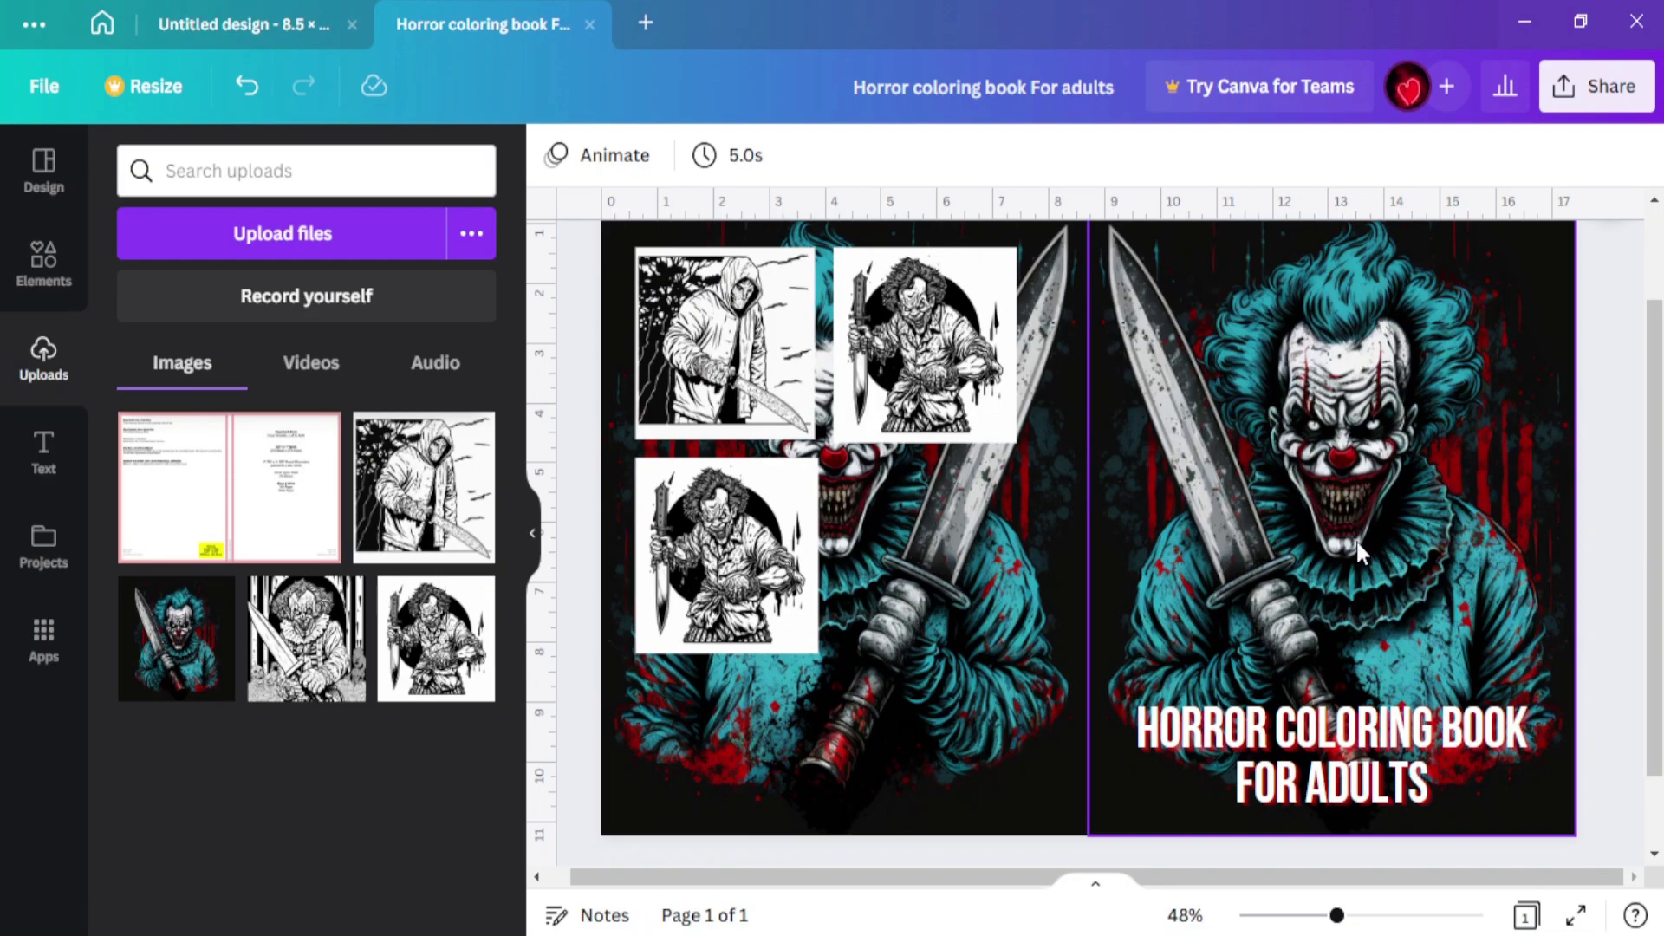
mouse_move(447, 934)
mouse_move(743, 935)
click(743, 827)
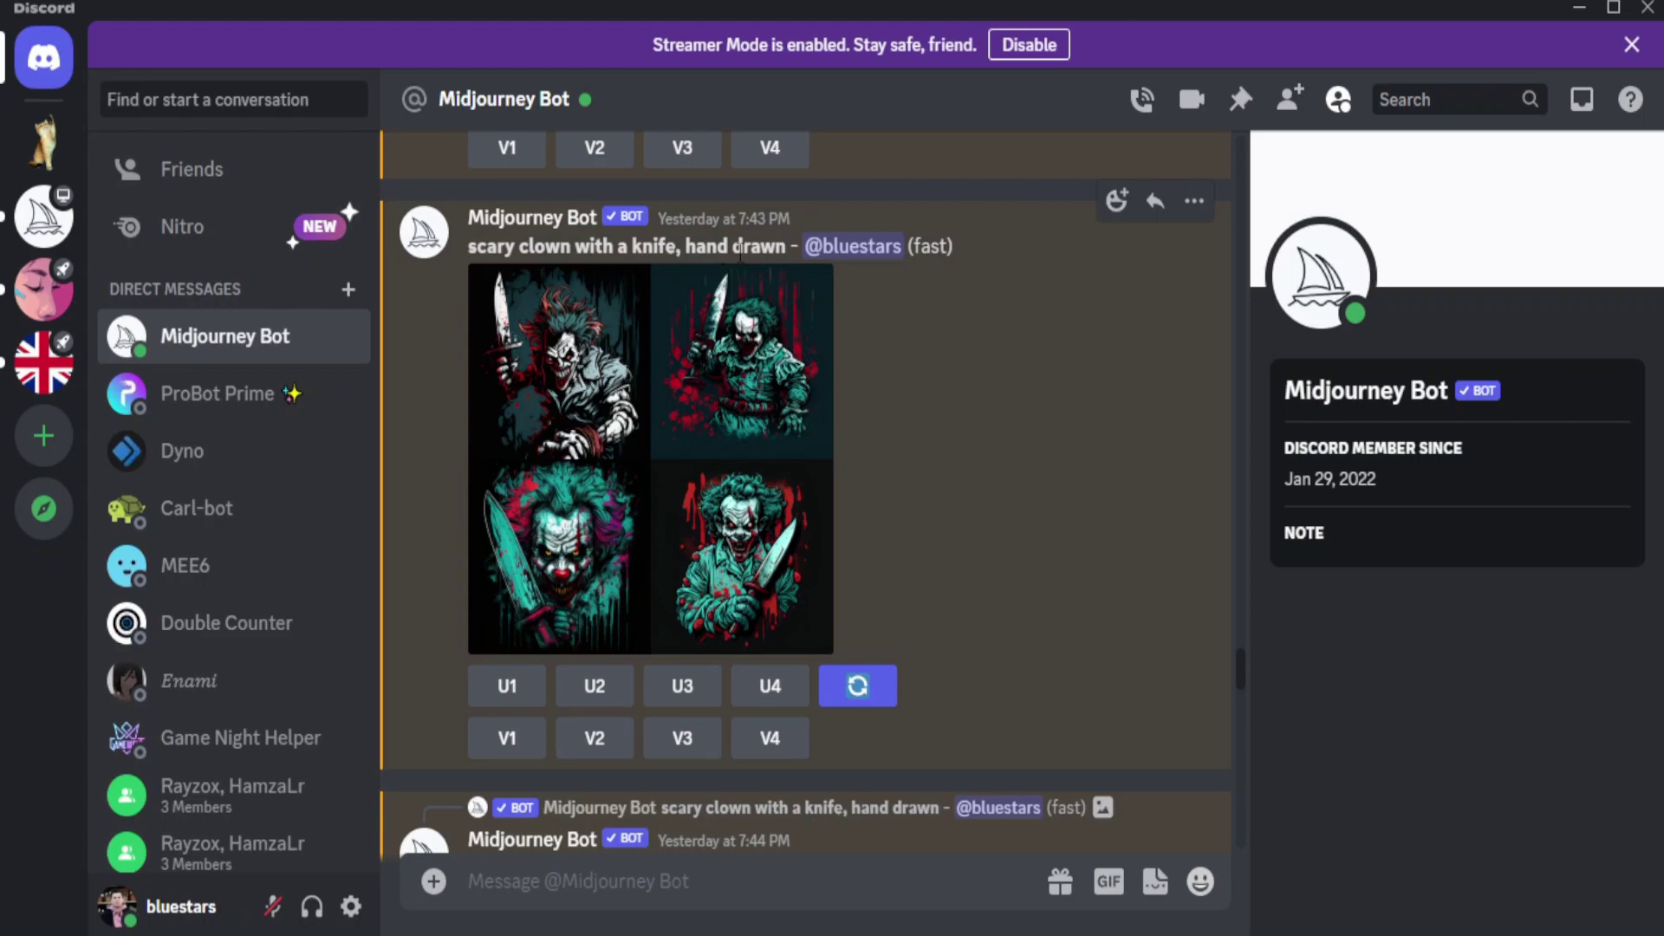
- Compare the "scary clown with a knife" image grids and enlarge the hand-drawn grid from which the fourth image was upscaled
scroll(633, 450, up, 6)
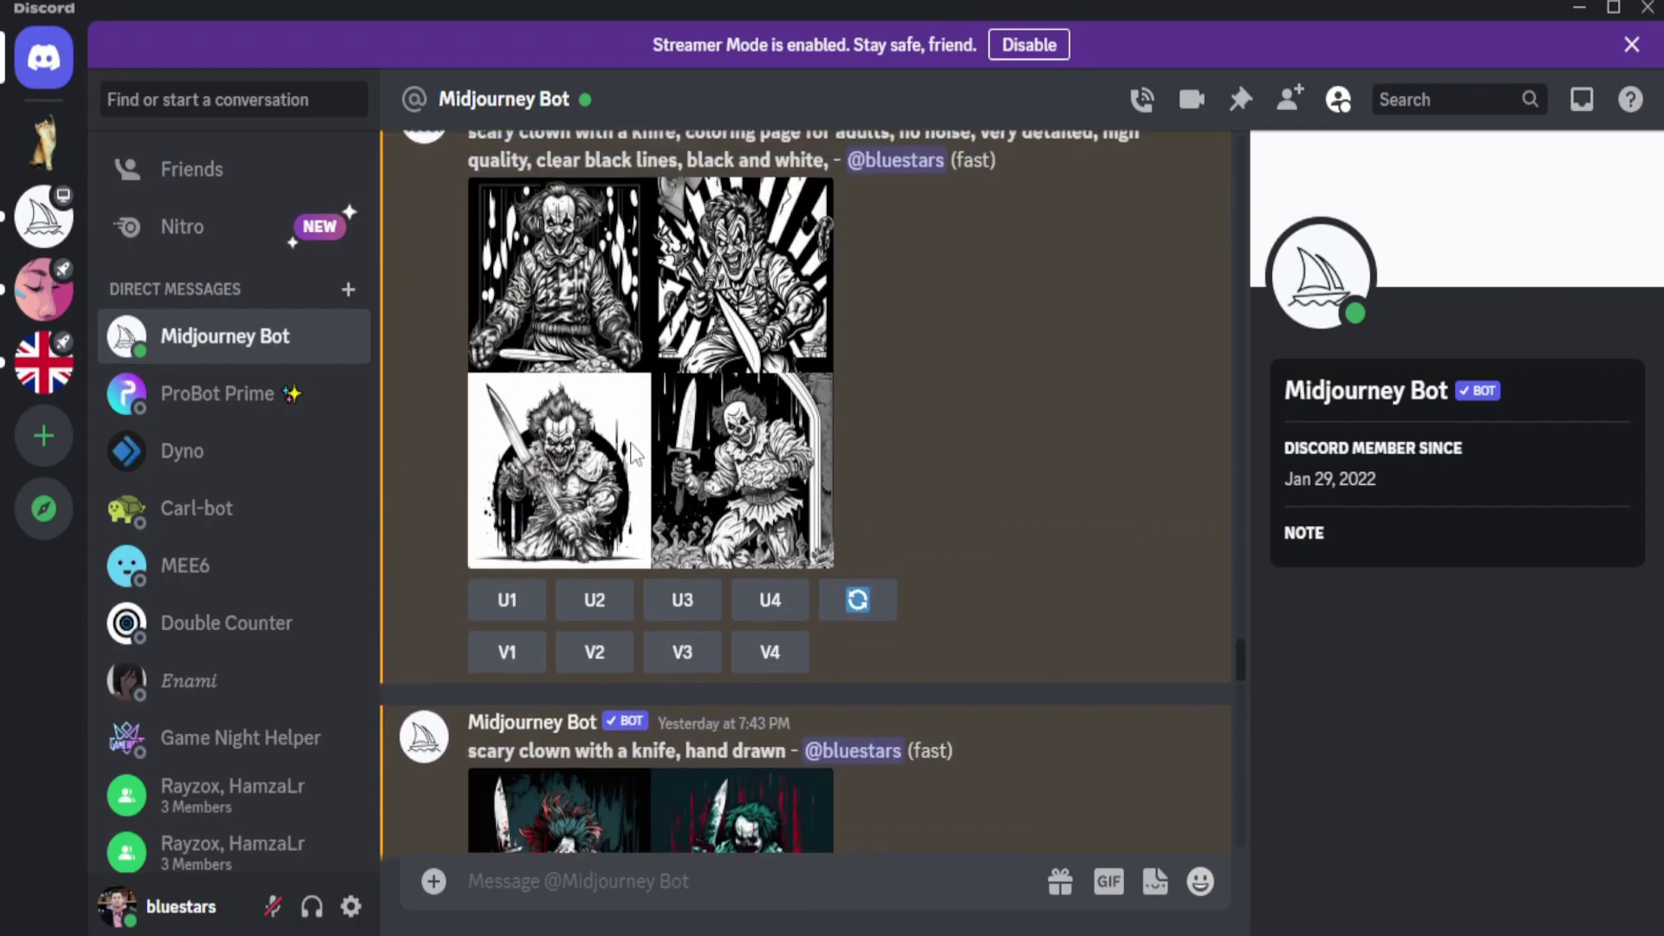
scroll(633, 452, down, 7)
scroll(635, 454, up, 2)
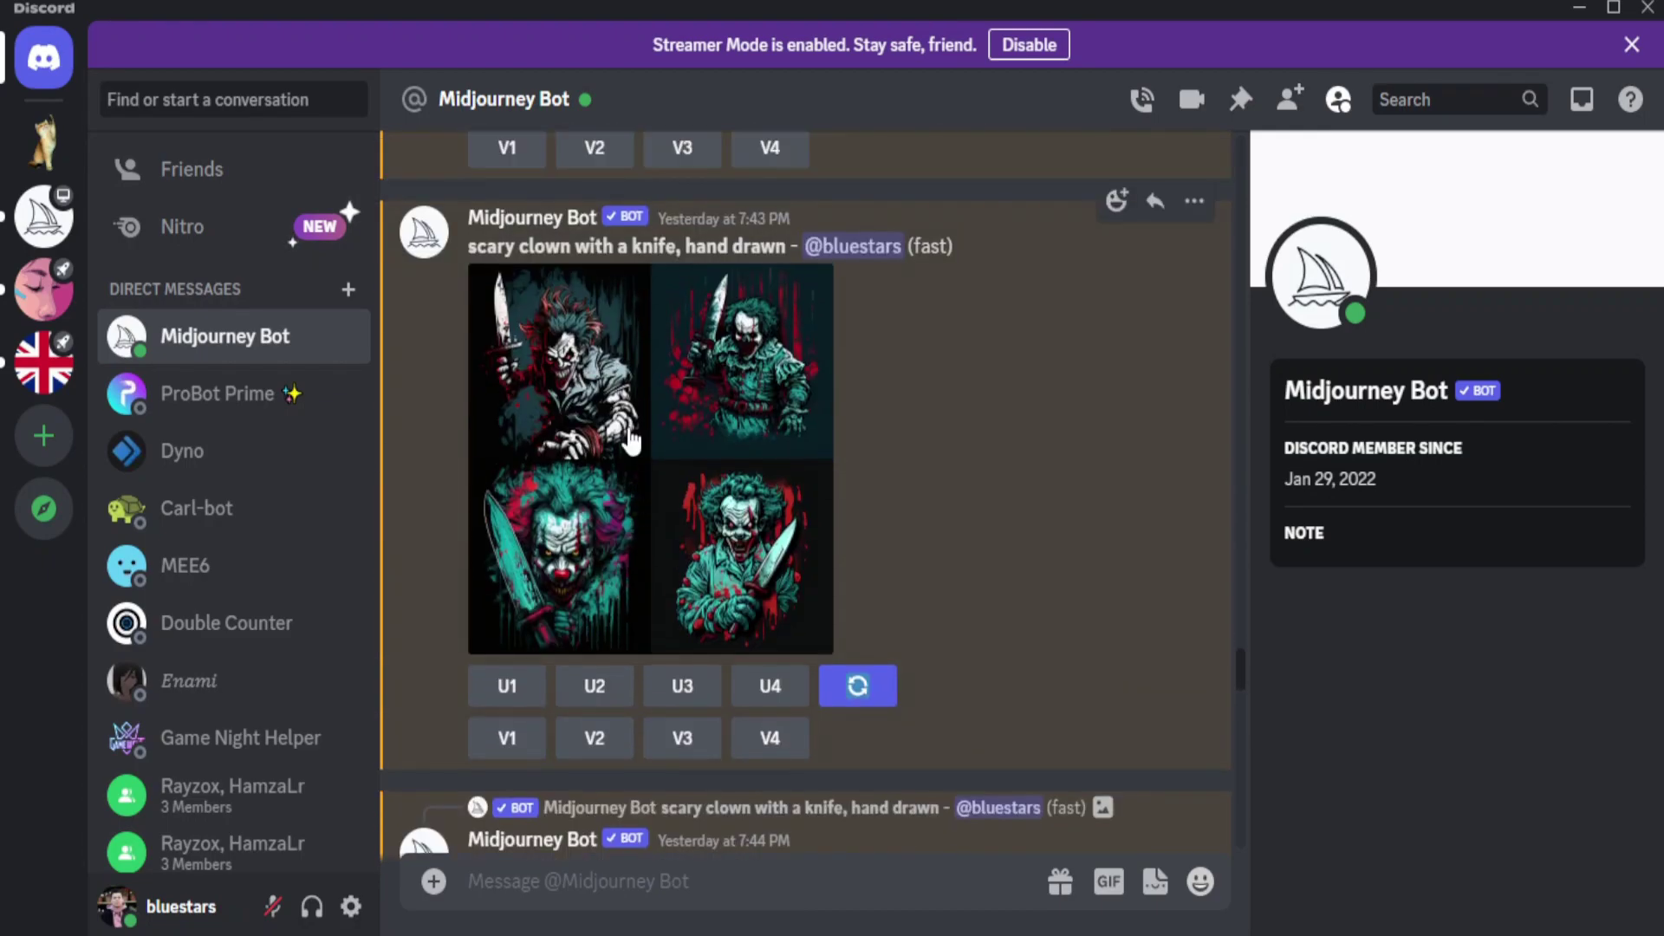
scroll(532, 415, down, 6)
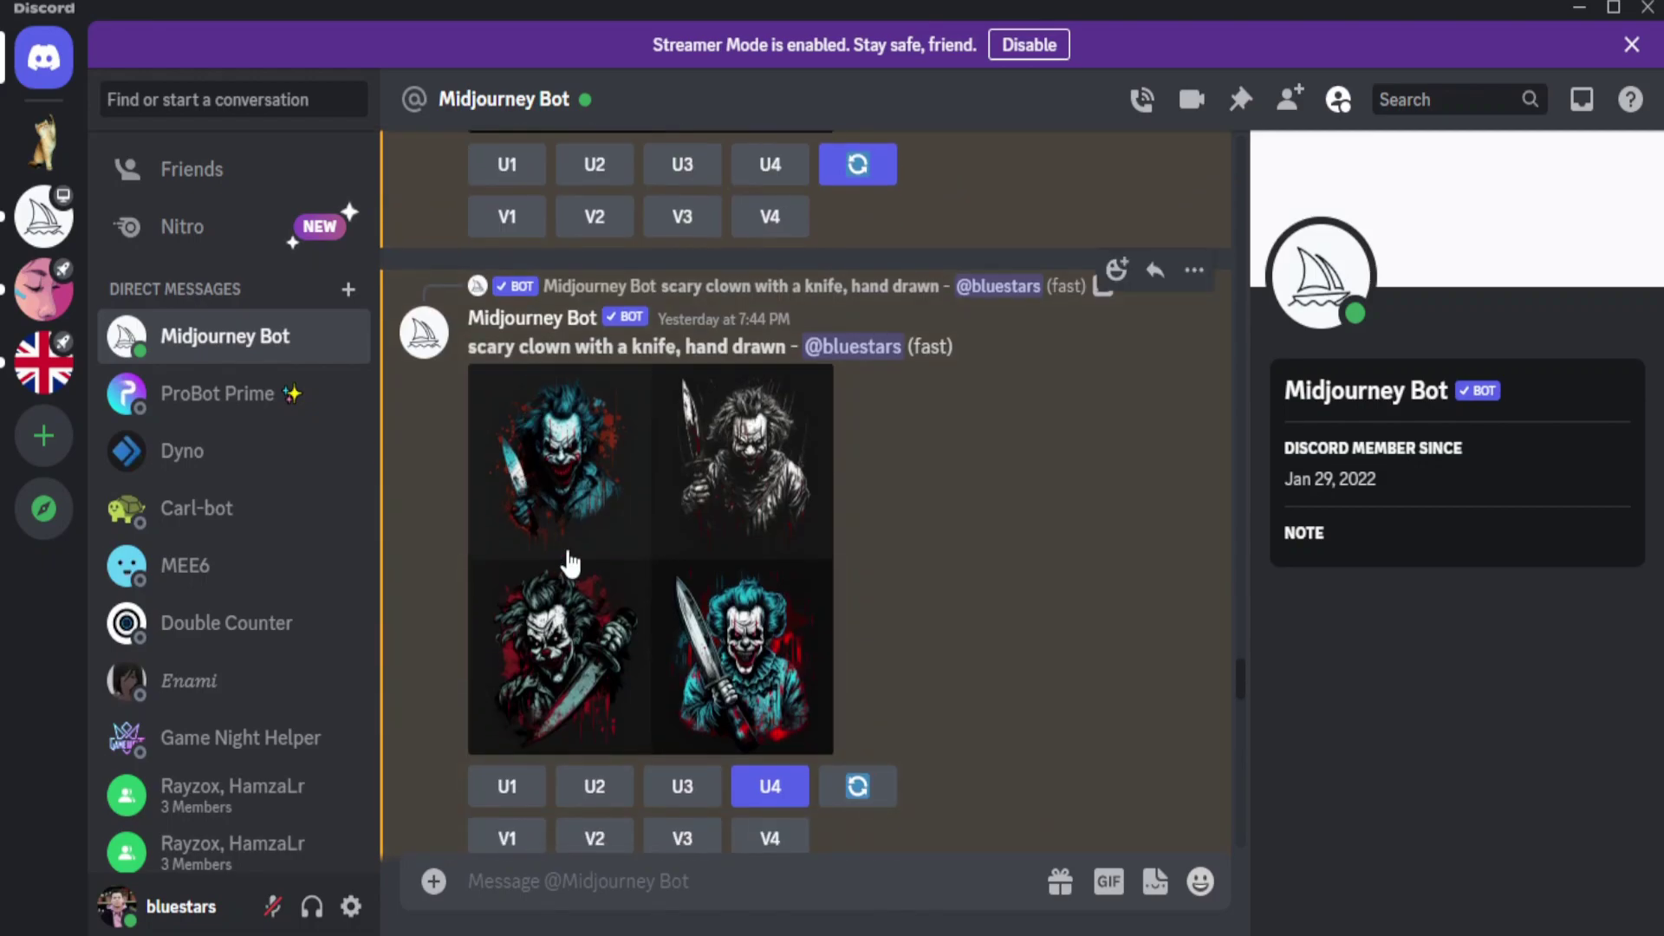
scroll(606, 570, down, 4)
scroll(655, 403, up, 2)
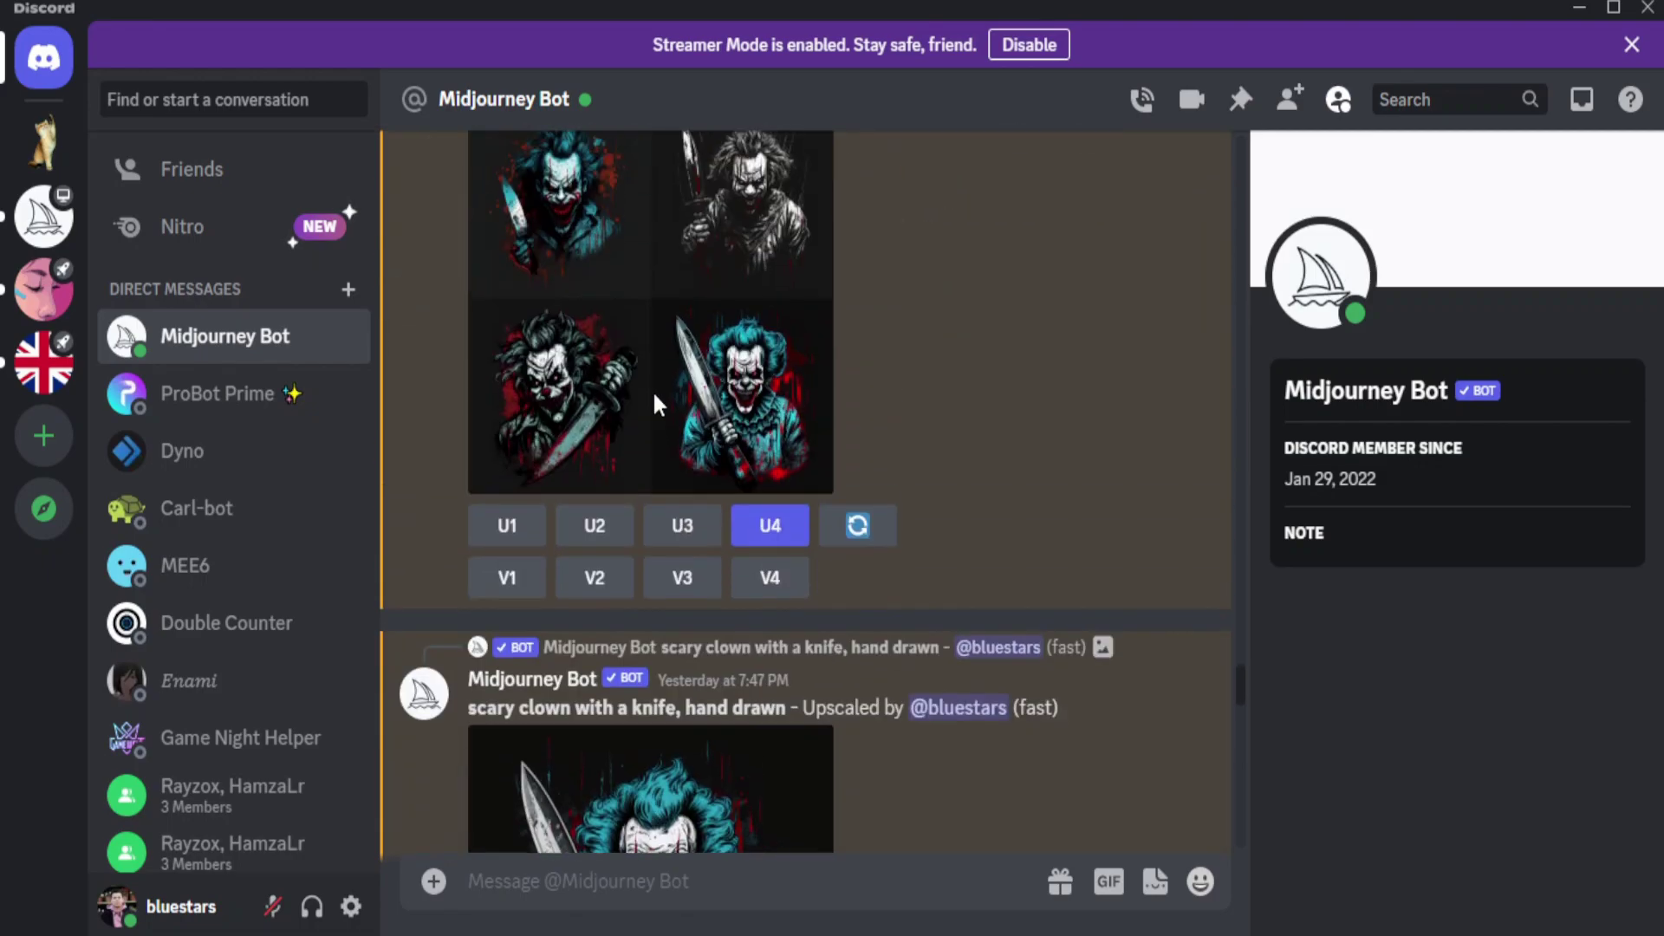
click(685, 355)
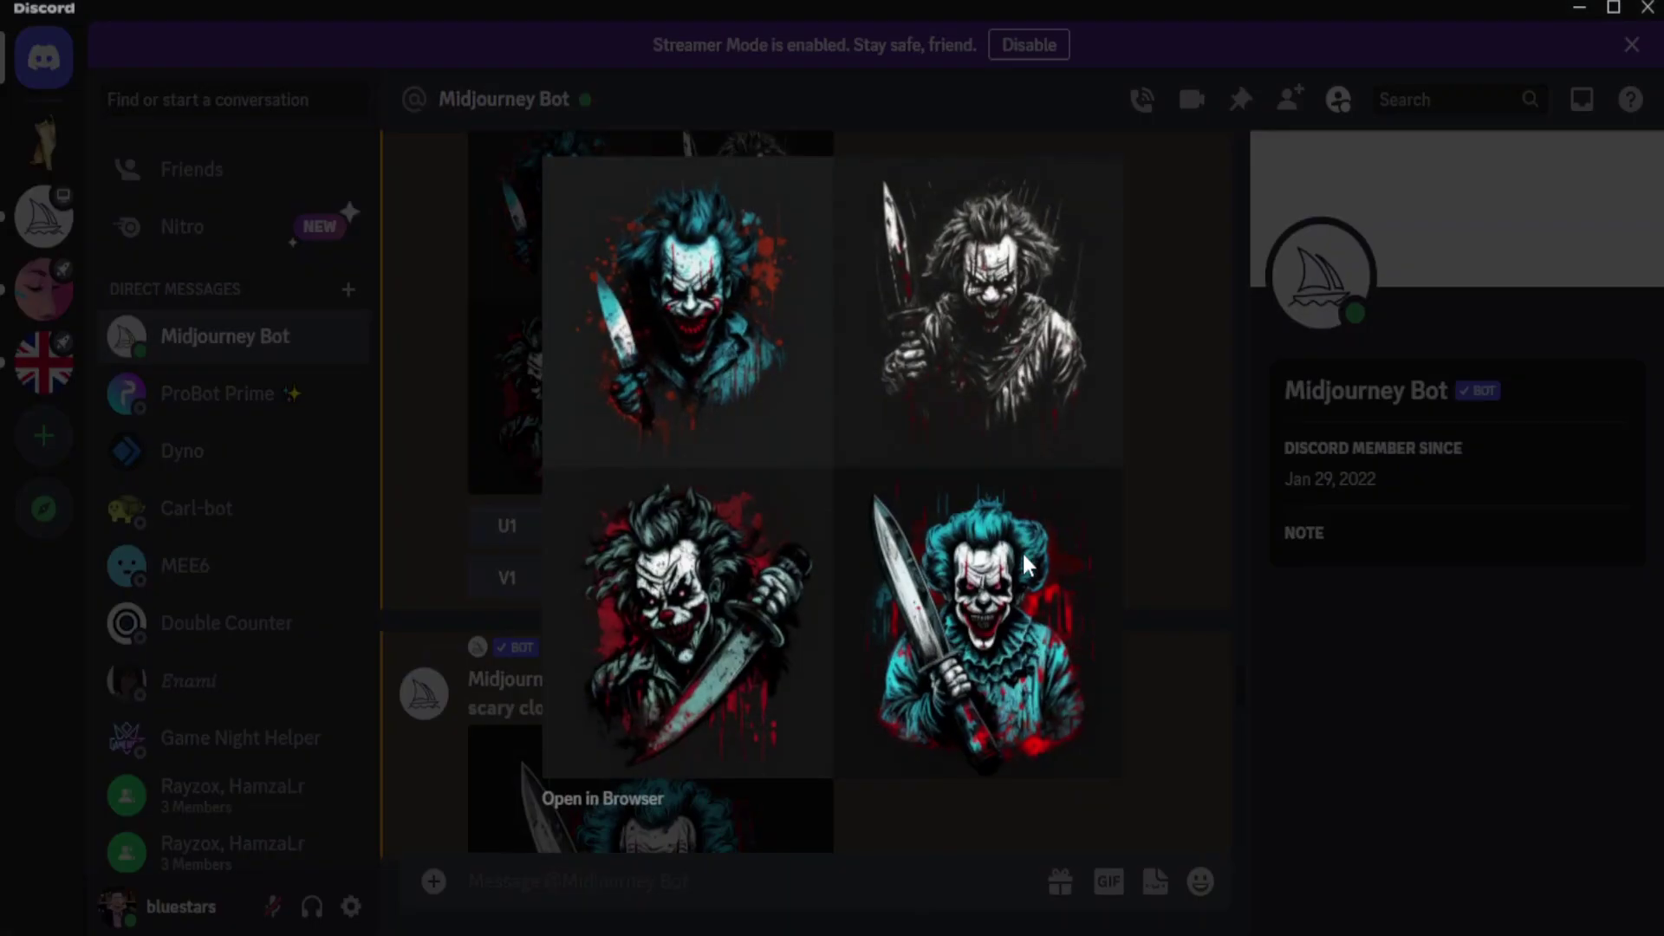
click(1187, 586)
- Find the upscaled teal-haired clown with a knife and open it in the enlarged view
scroll(659, 563, down, 3)
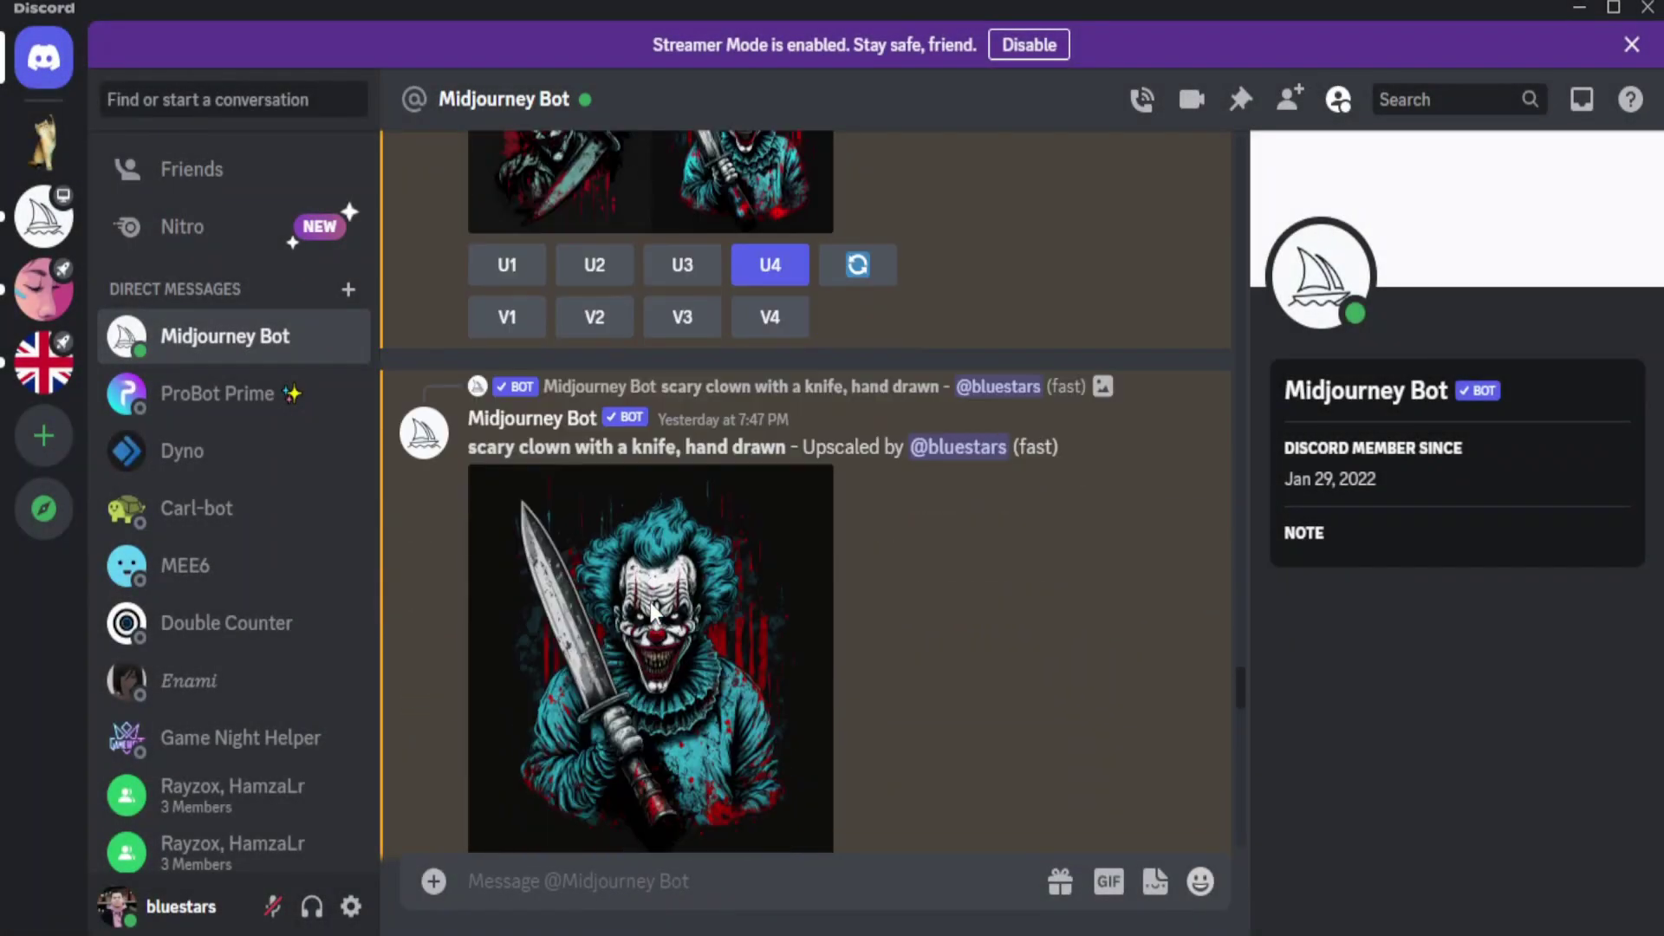
scroll(634, 610, down, 2)
scroll(659, 598, up, 2)
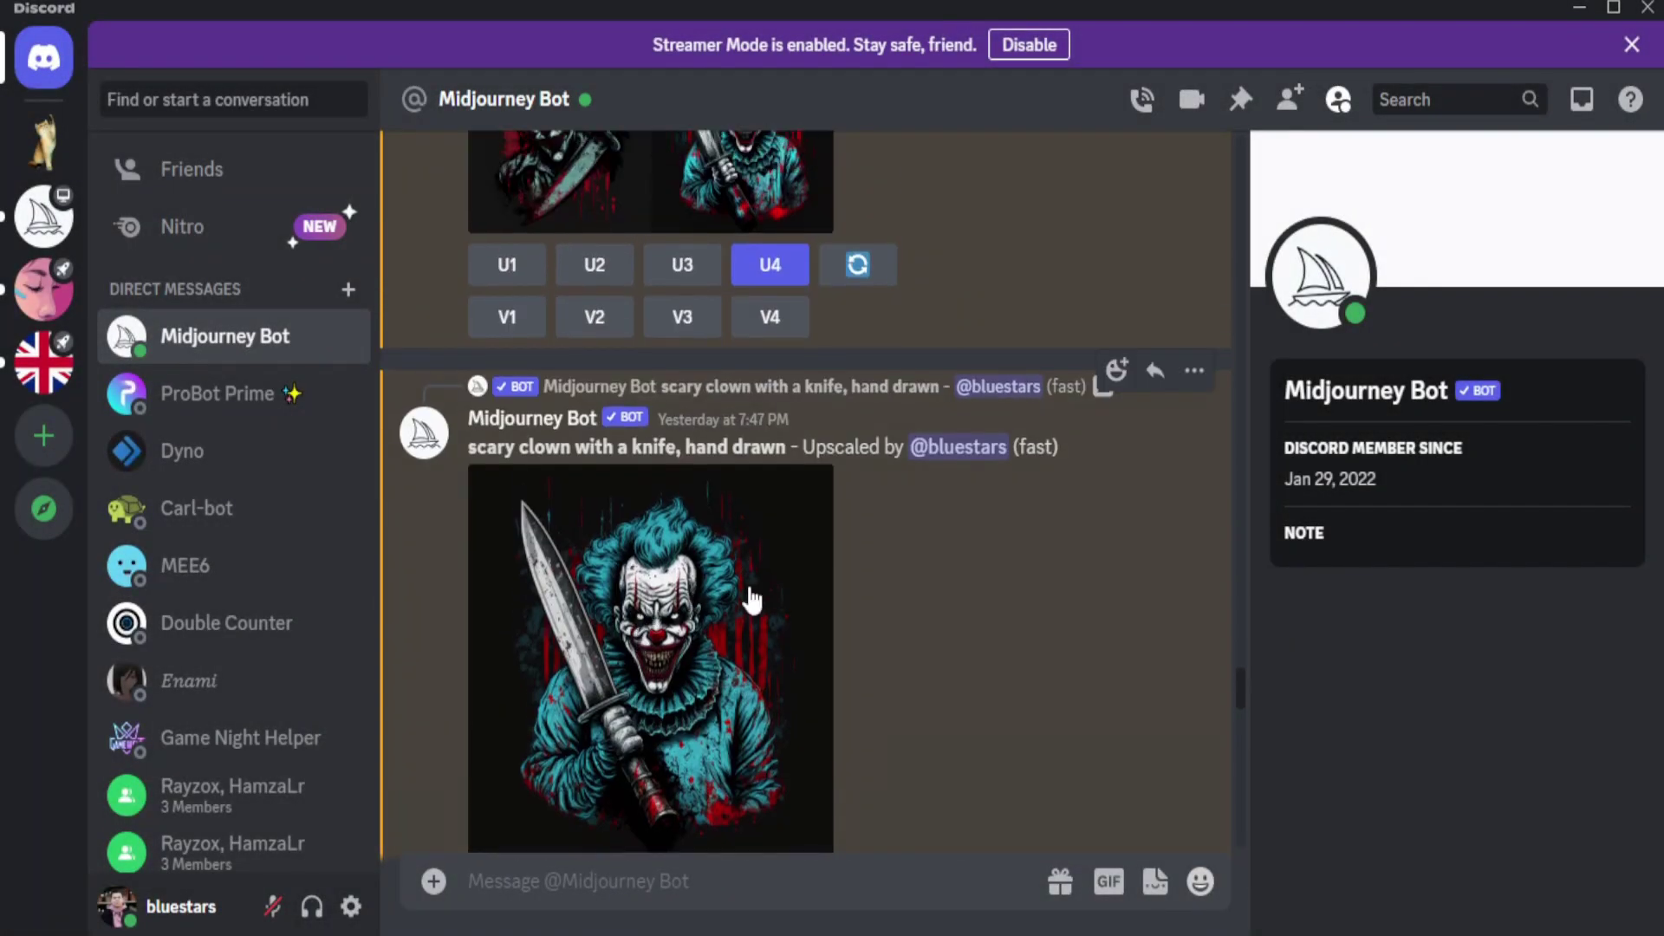
click(732, 577)
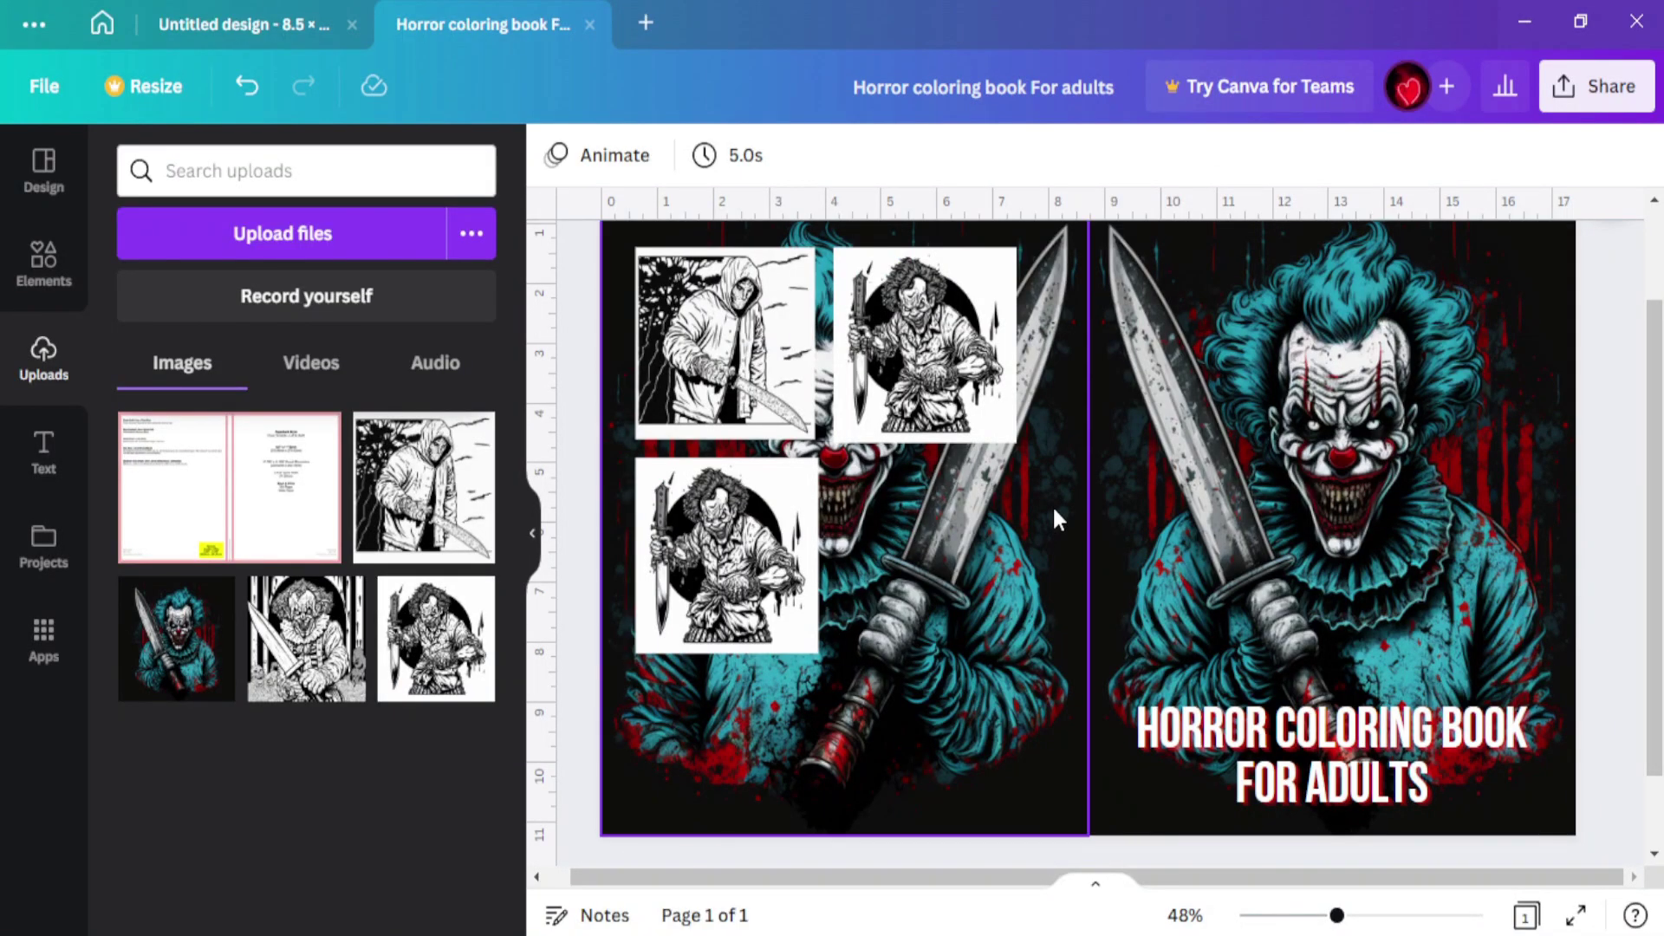
- Set the cover's download file type to PDF Print and close the download options
click(1611, 96)
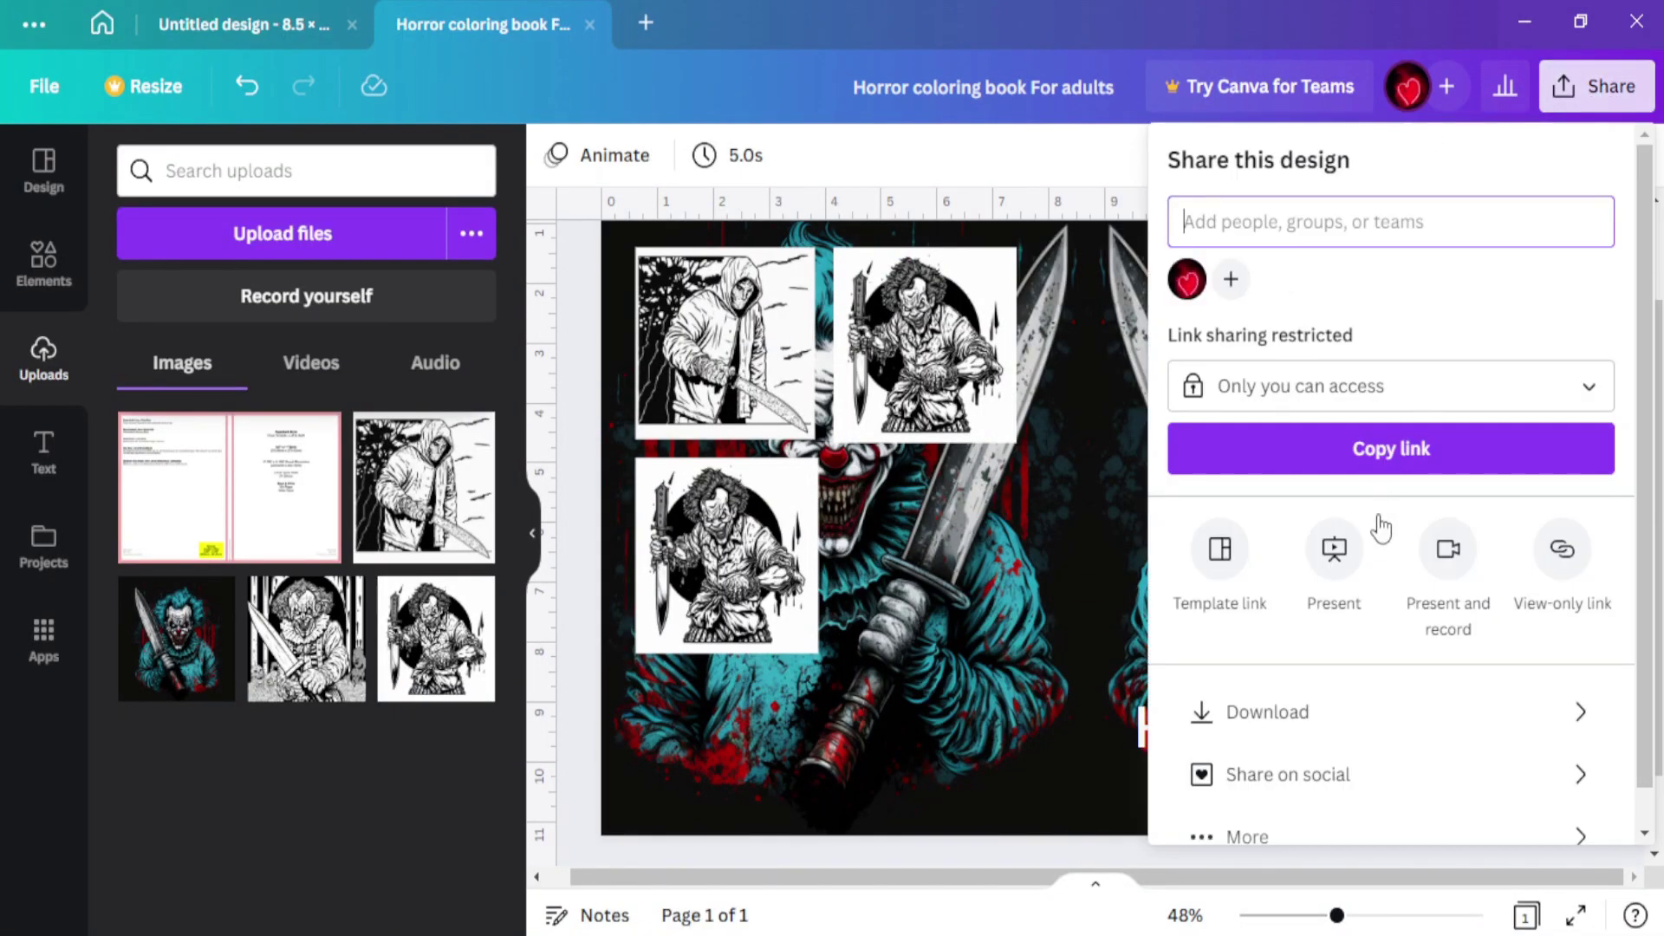
click(1333, 713)
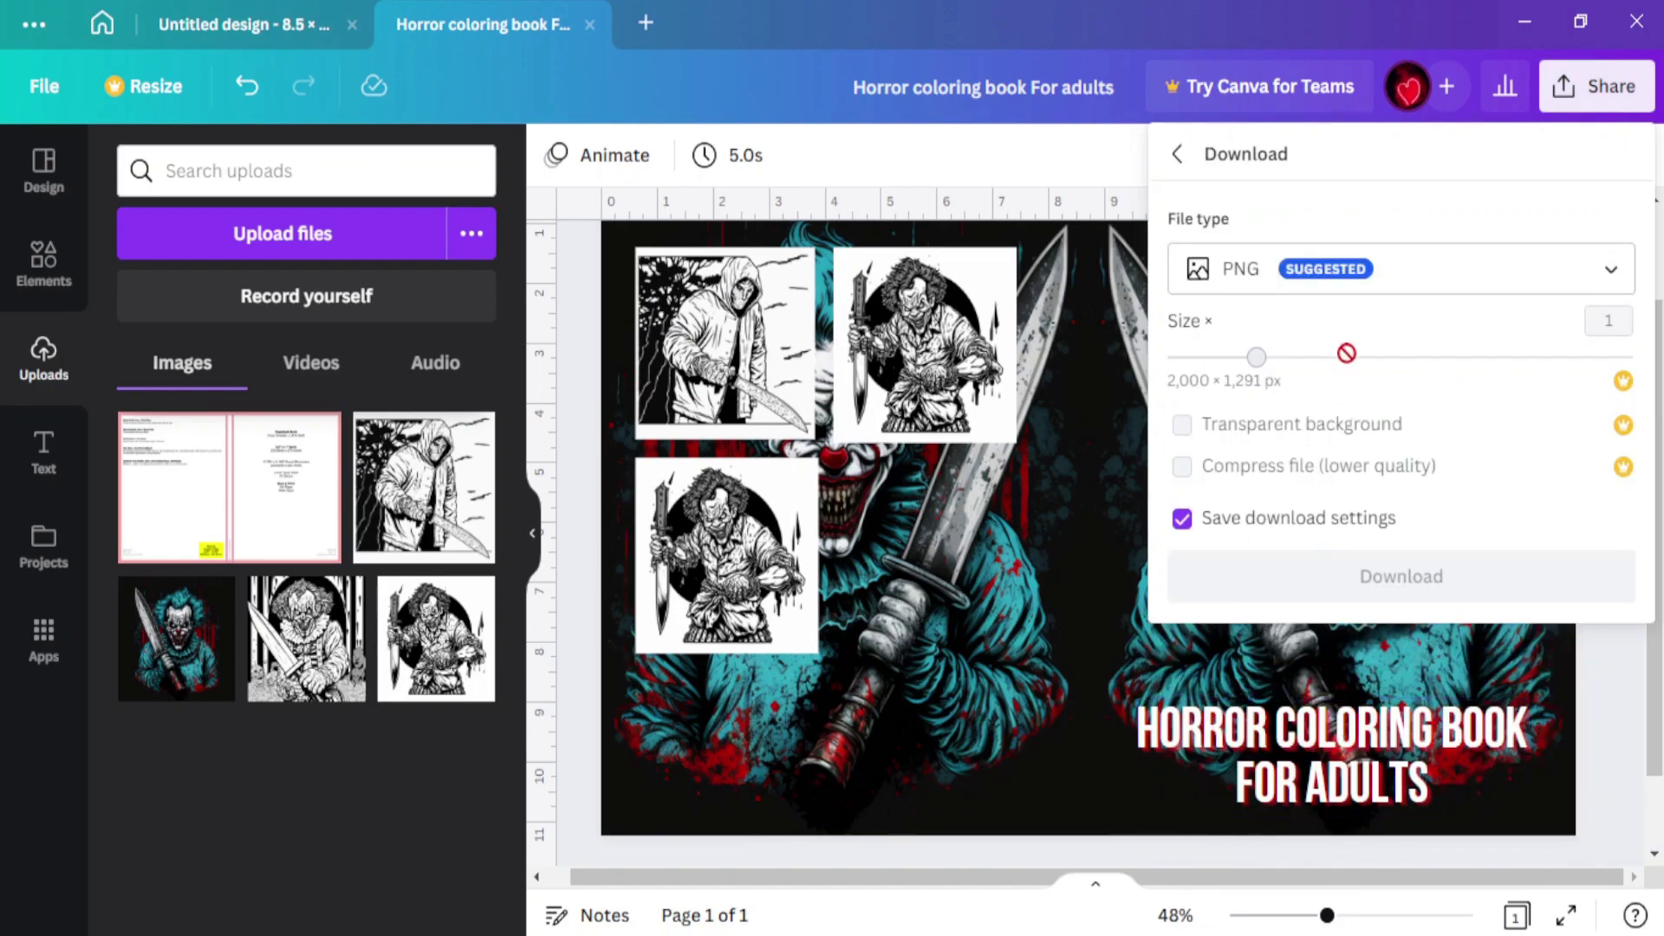
click(1344, 273)
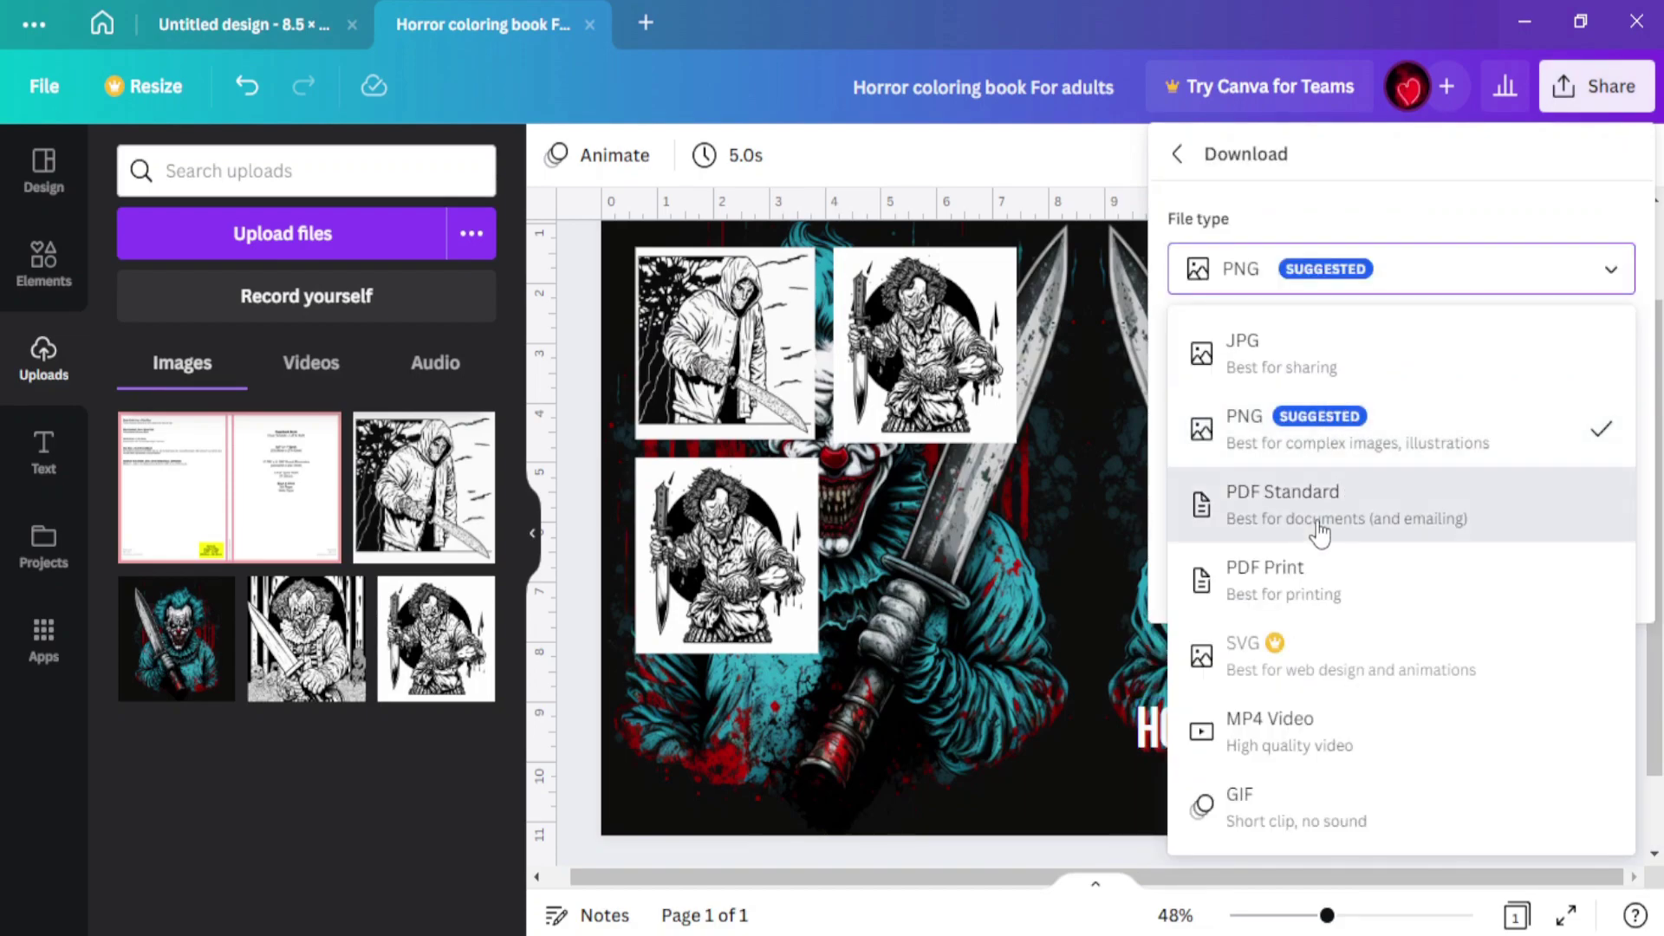
click(1322, 507)
click(1385, 278)
click(1281, 579)
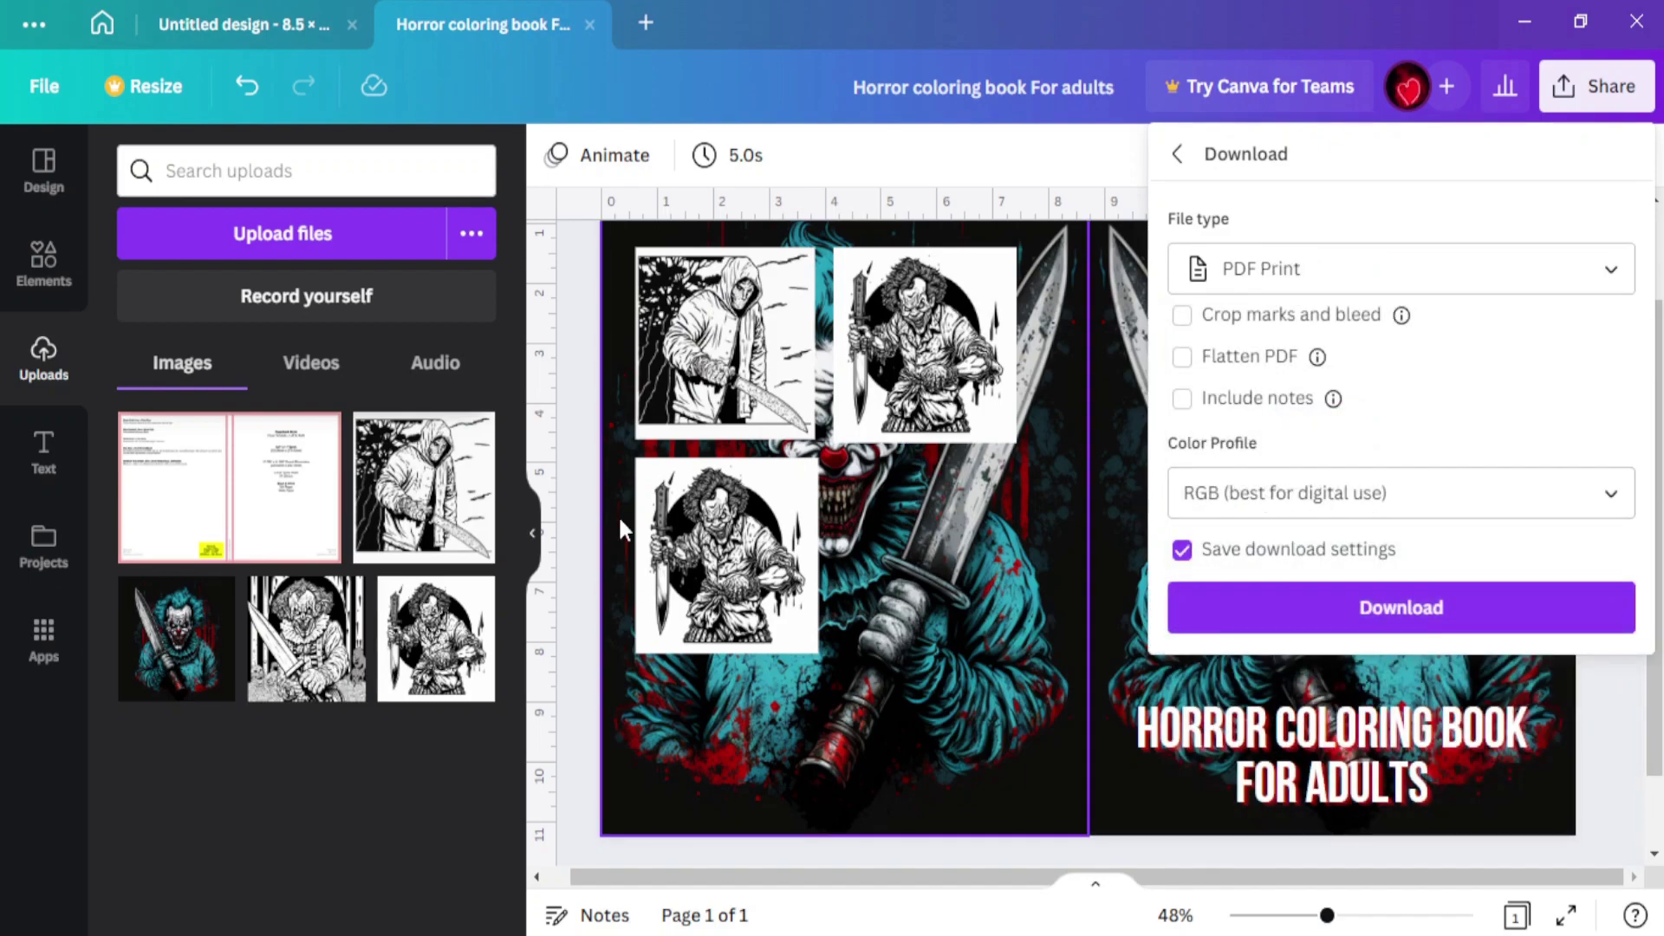
click(579, 360)
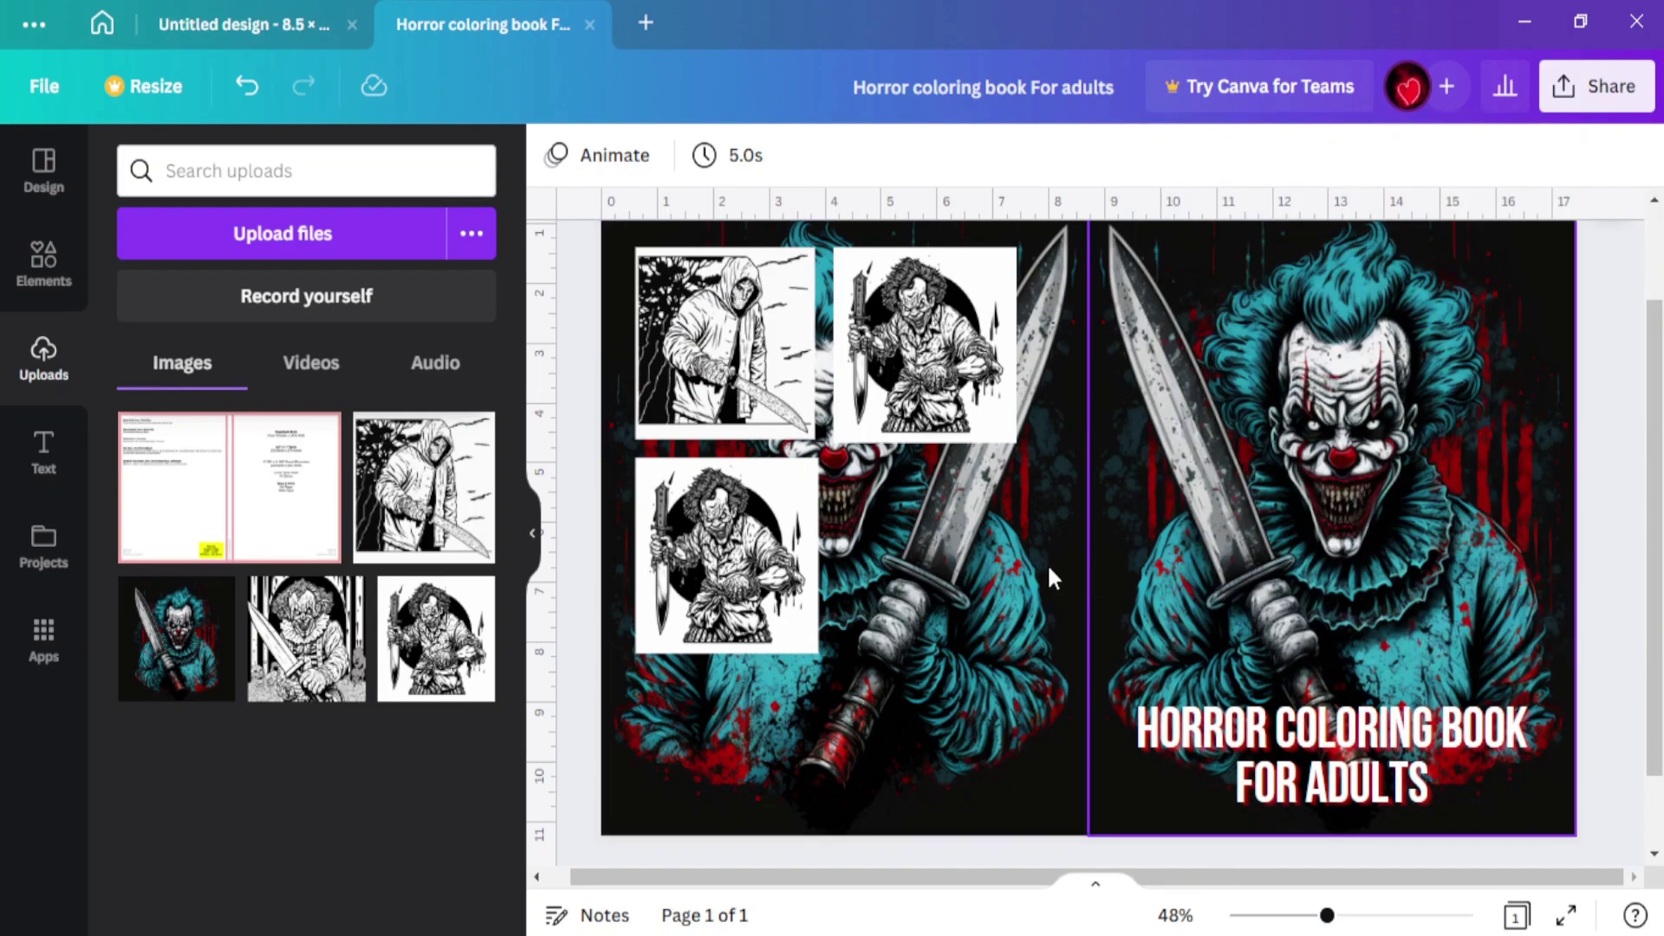
scroll(1047, 564, up, 2)
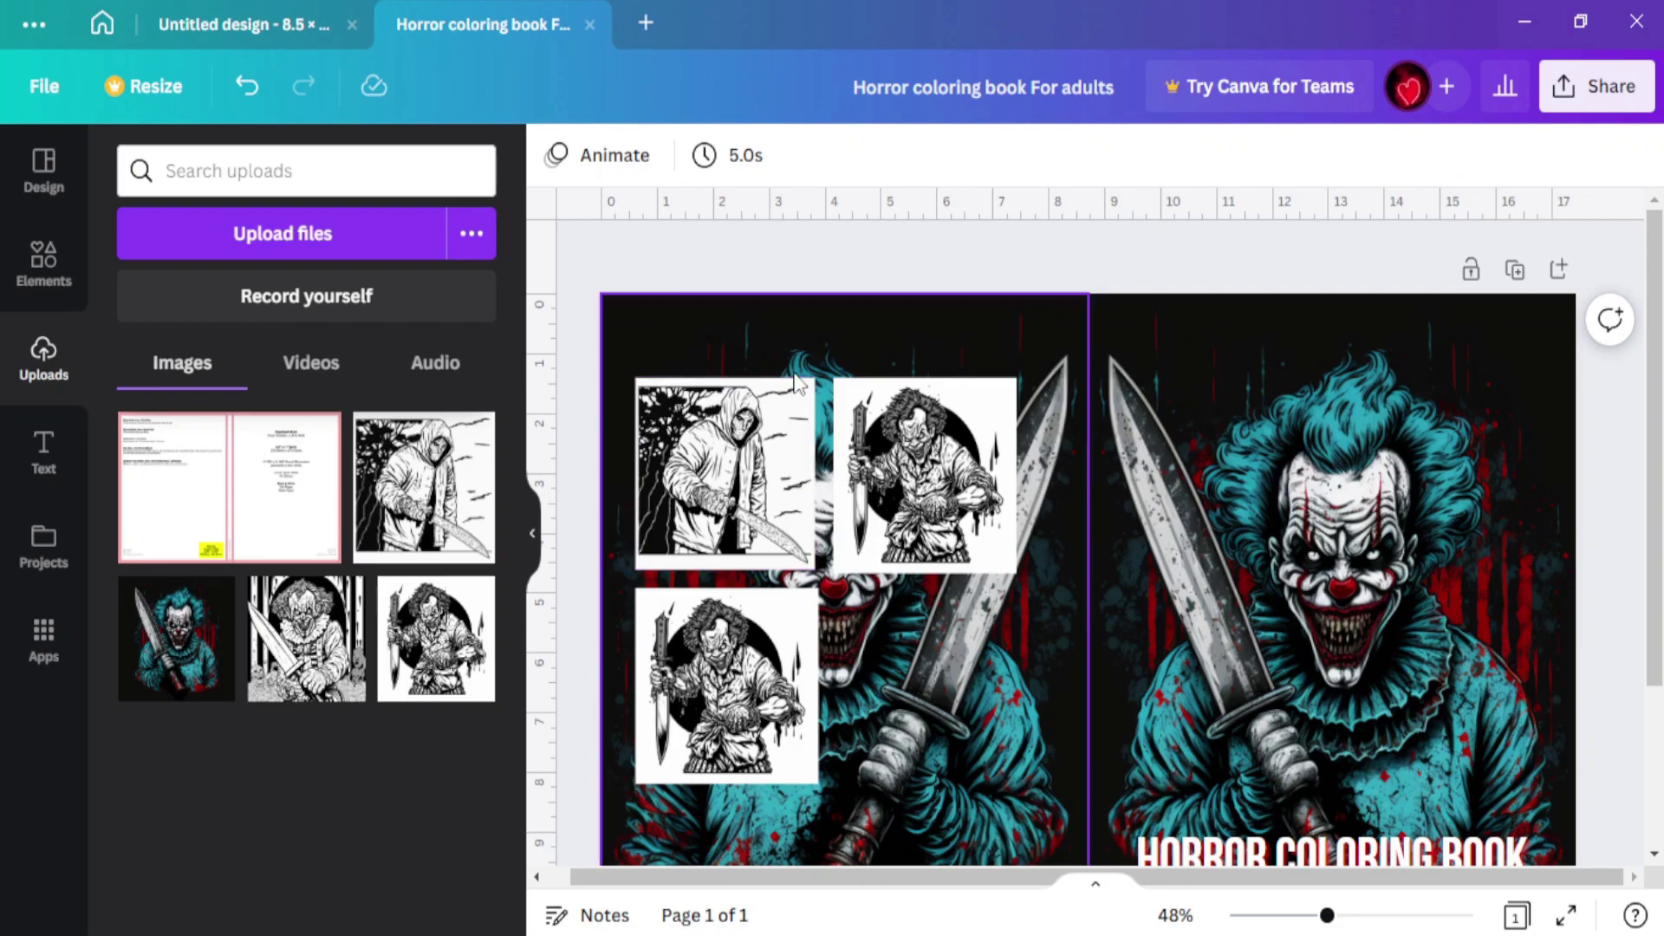
scroll(791, 374, down, 3)
scroll(791, 377, up, 2)
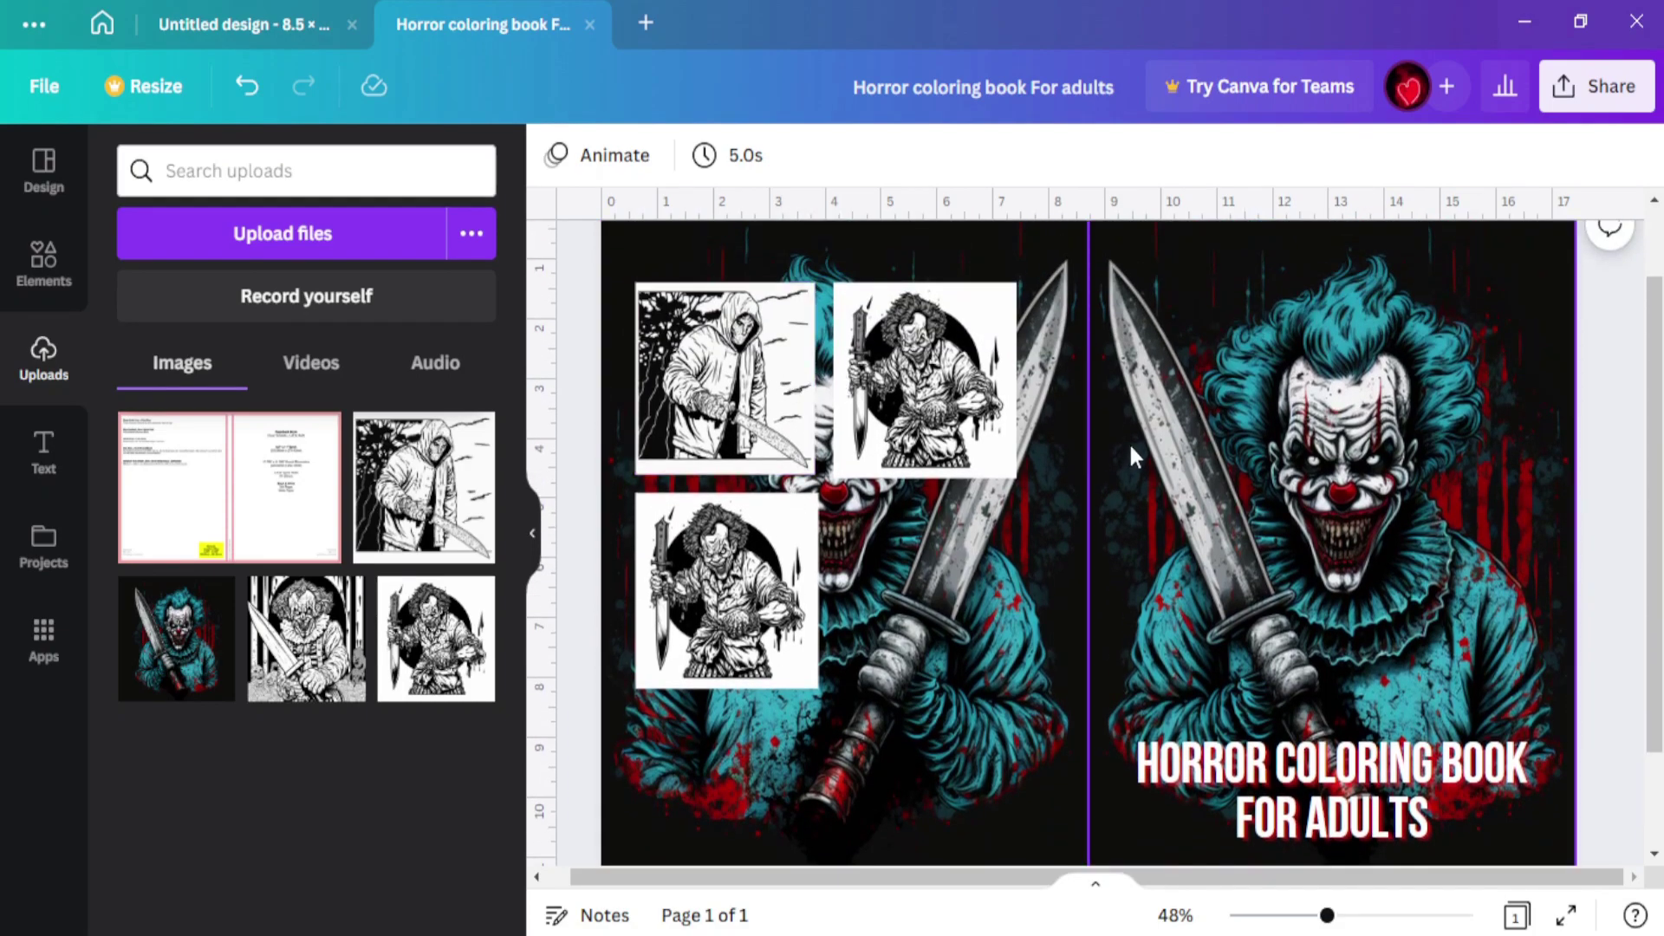
scroll(1343, 468, up, 1)
scroll(1256, 455, down, 1)
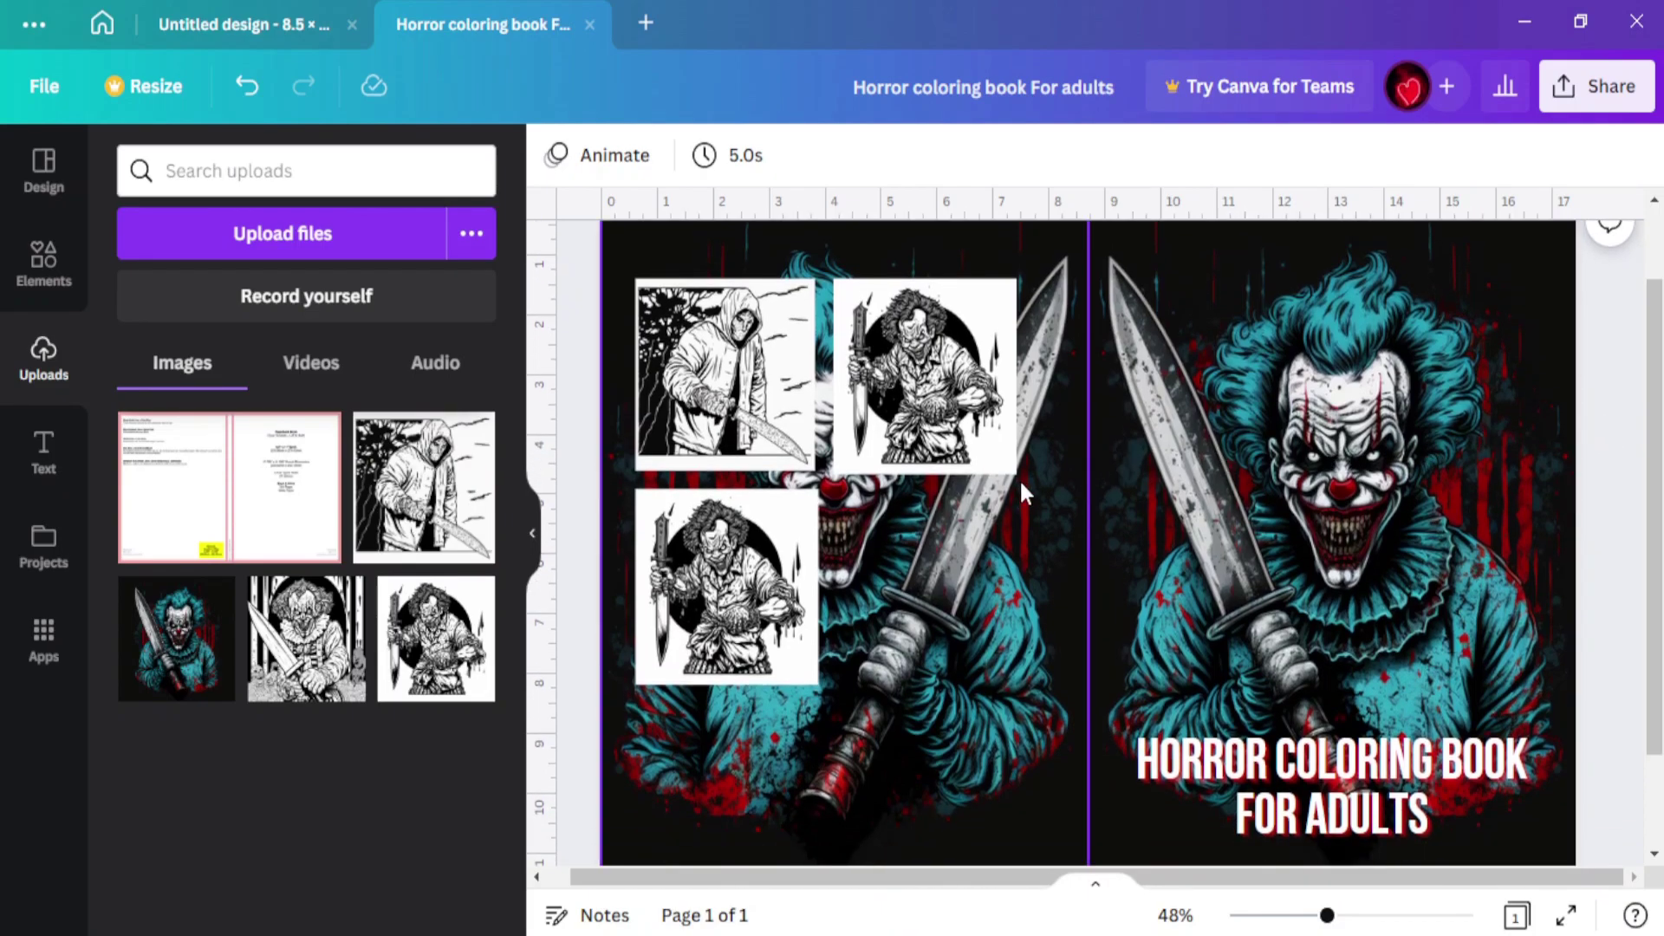
scroll(1020, 479, up, 2)
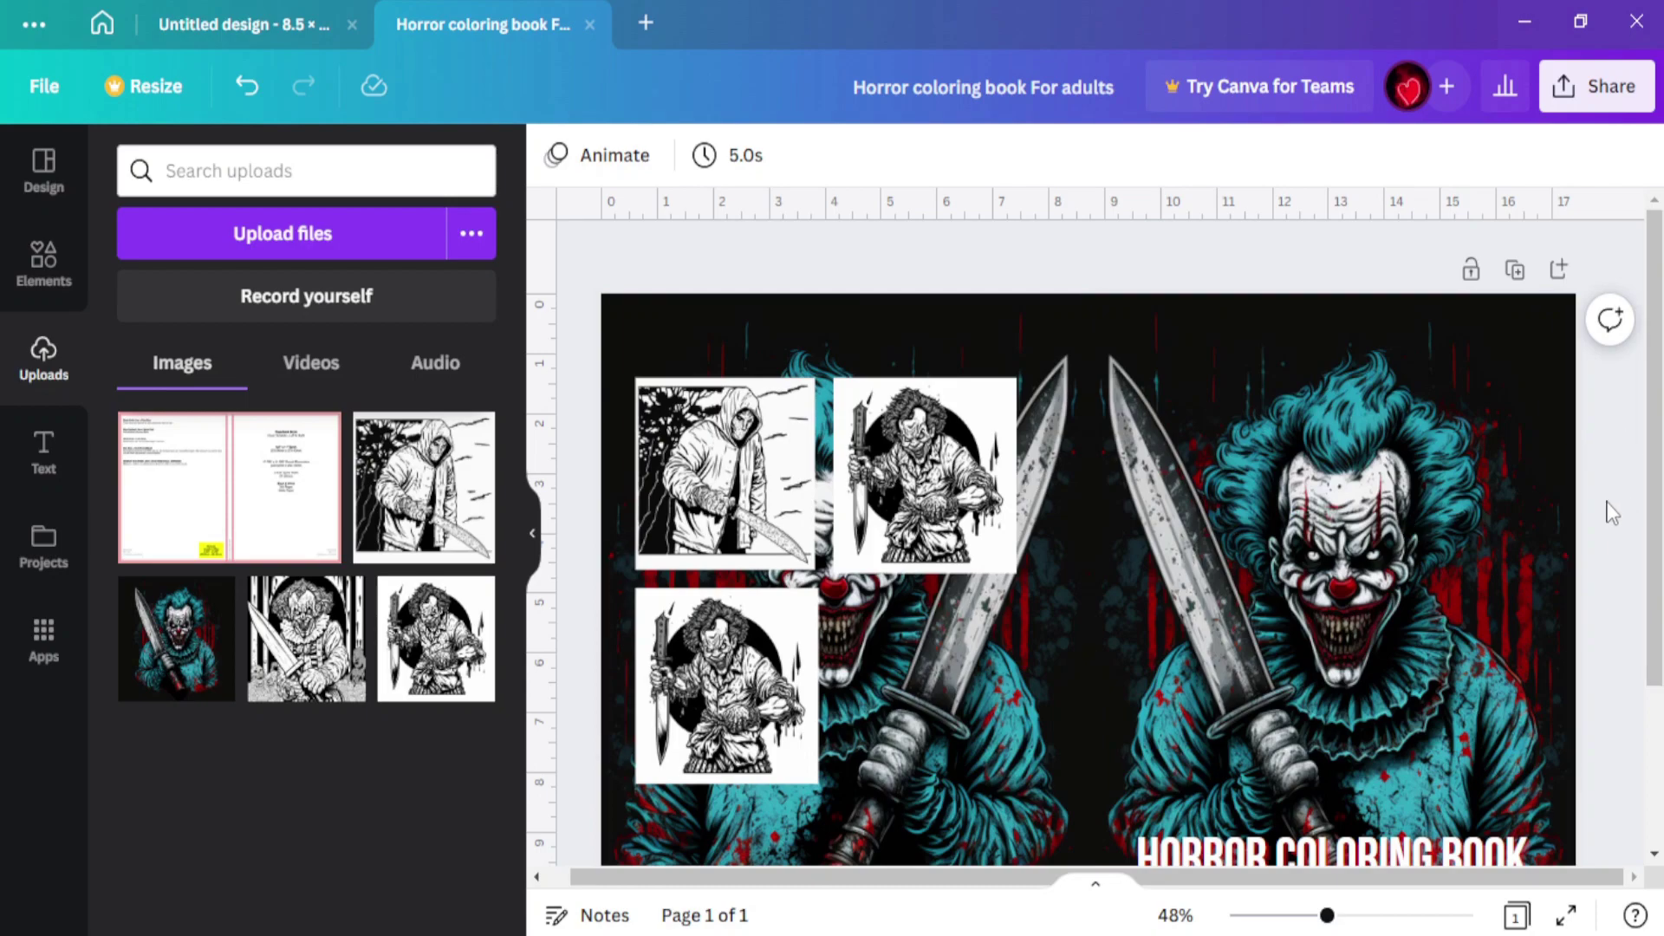
scroll(1611, 520, down, 3)
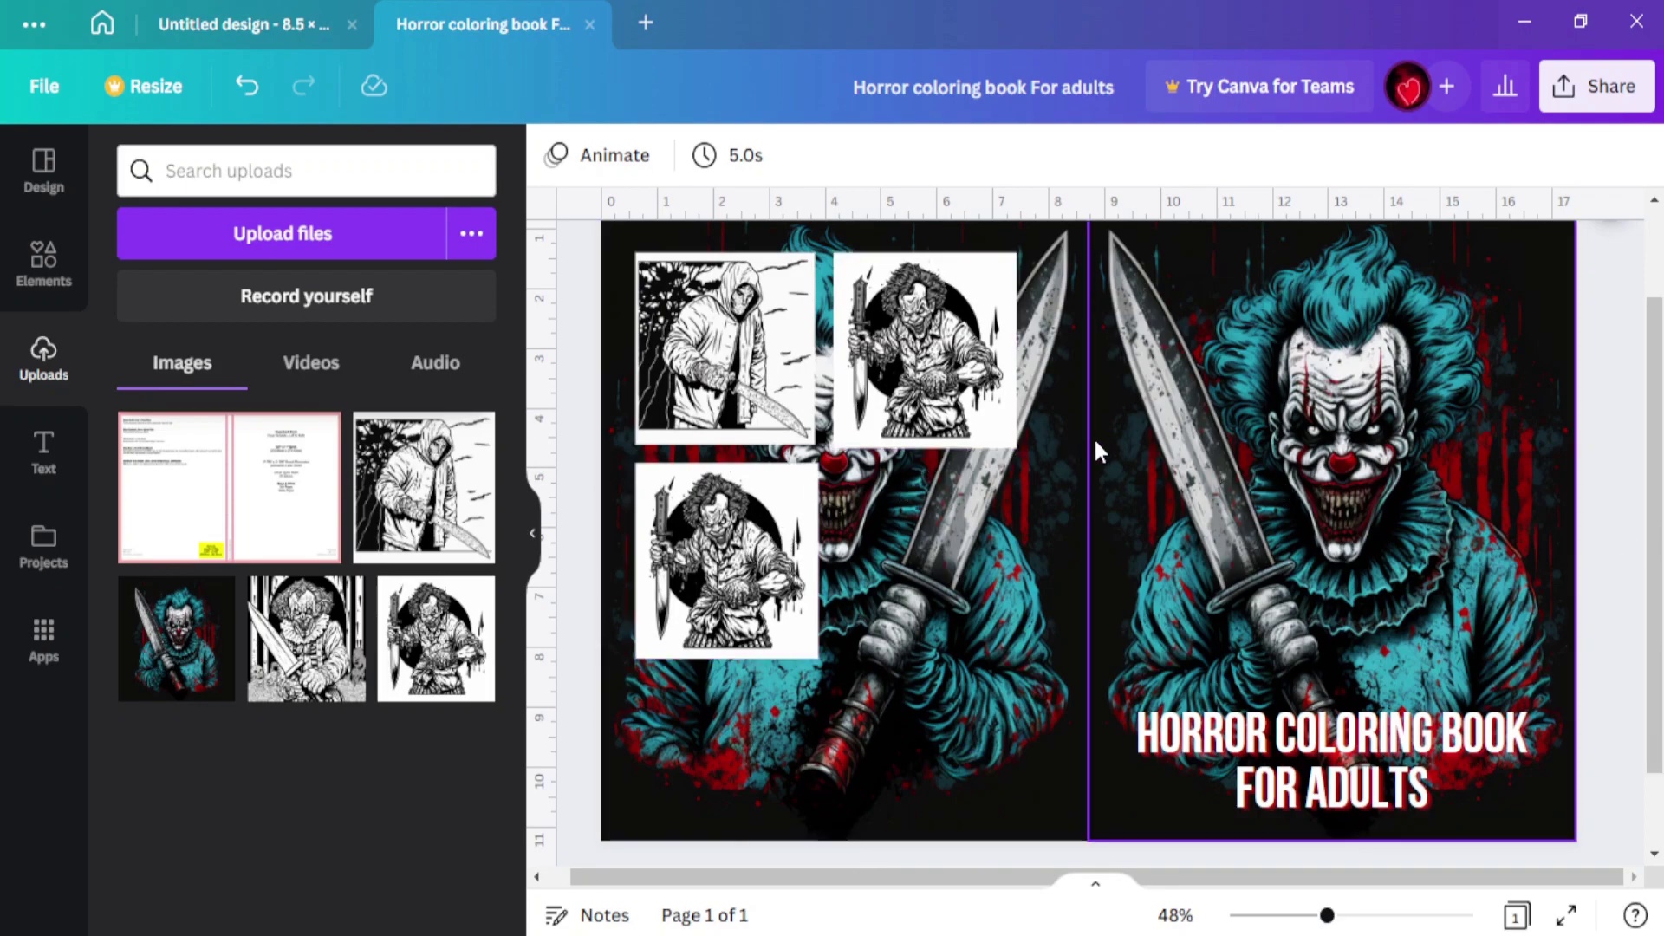
scroll(1654, 520, up, 1)
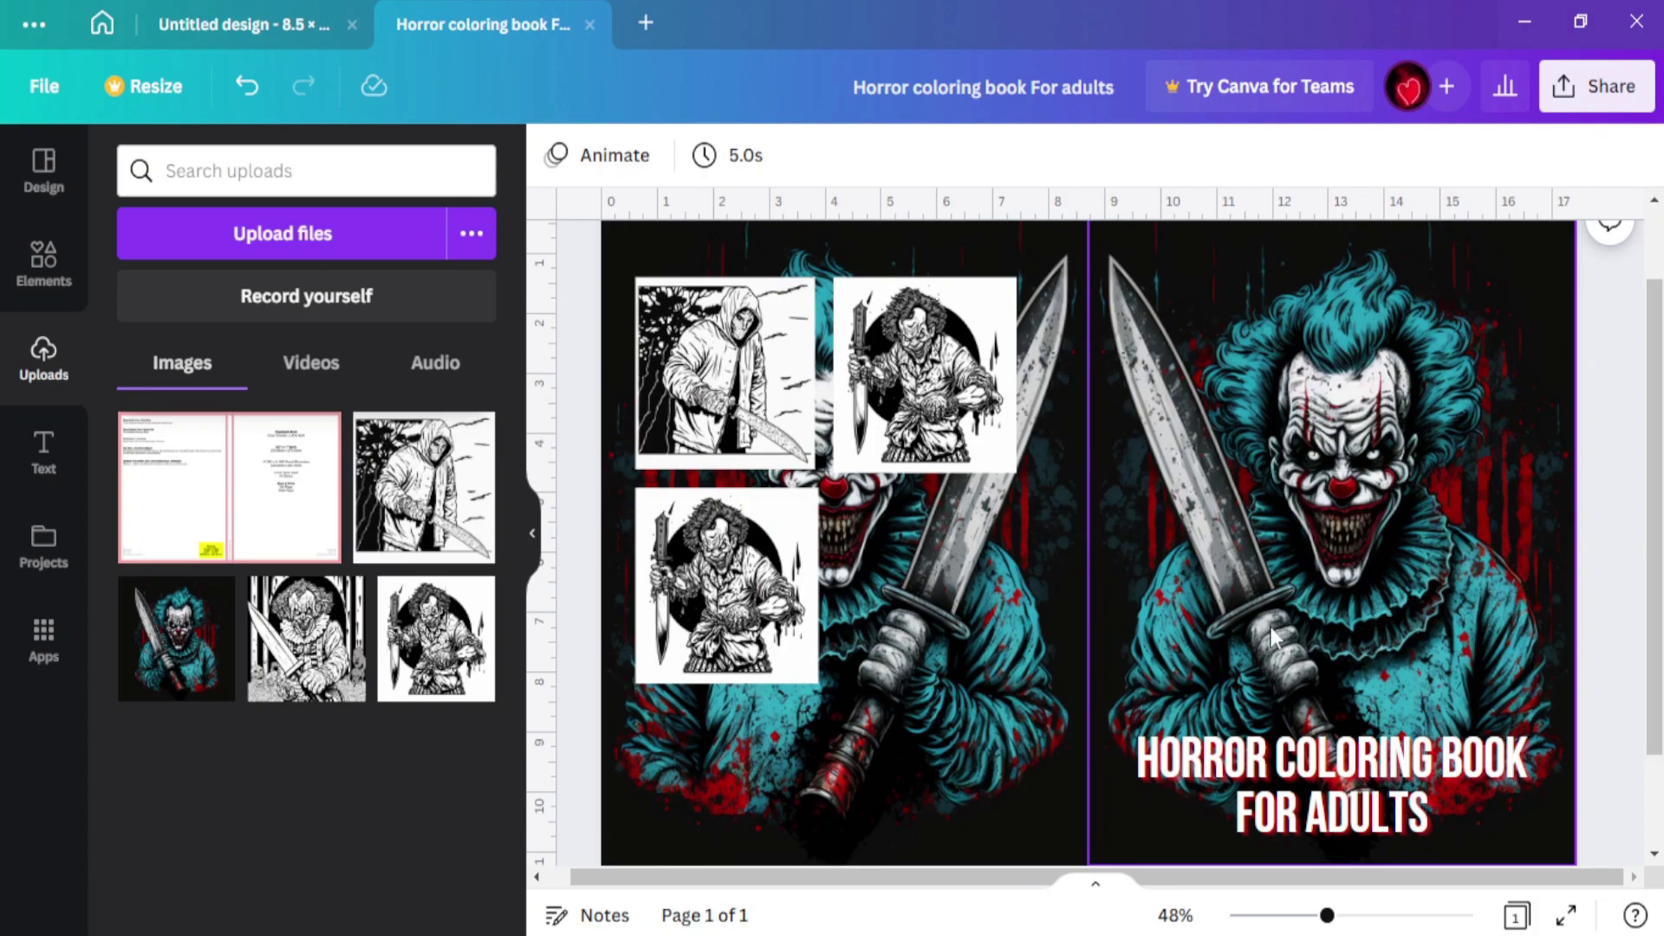